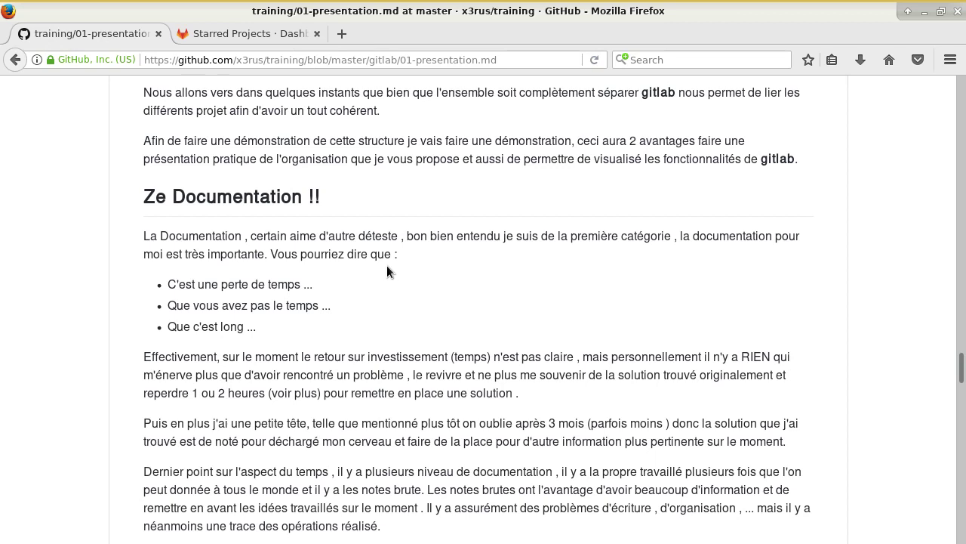
# Read the "Ze Documentation !!" section of the training document up to the wiki demonstration and reload the page
pyautogui.scroll(-3, 492, 390)
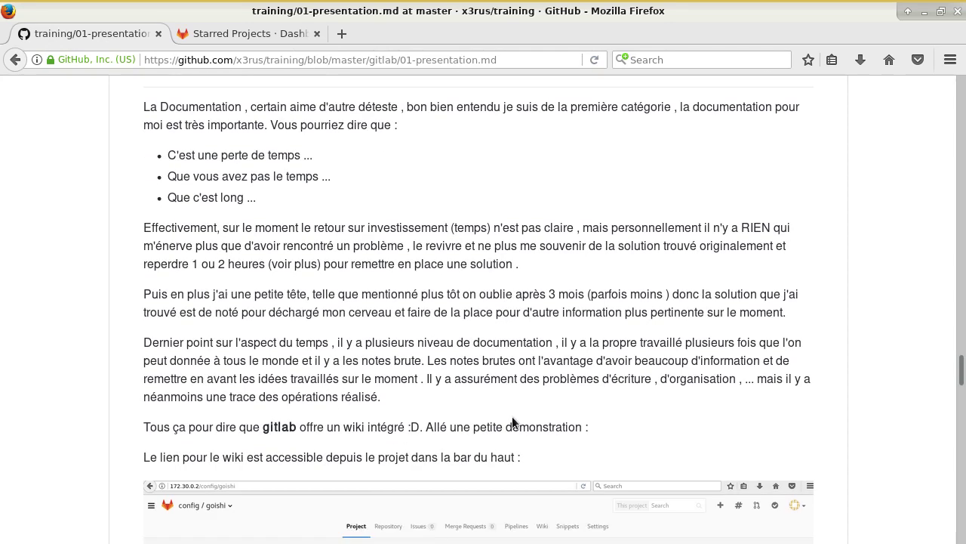
pyautogui.scroll(-2, 512, 416)
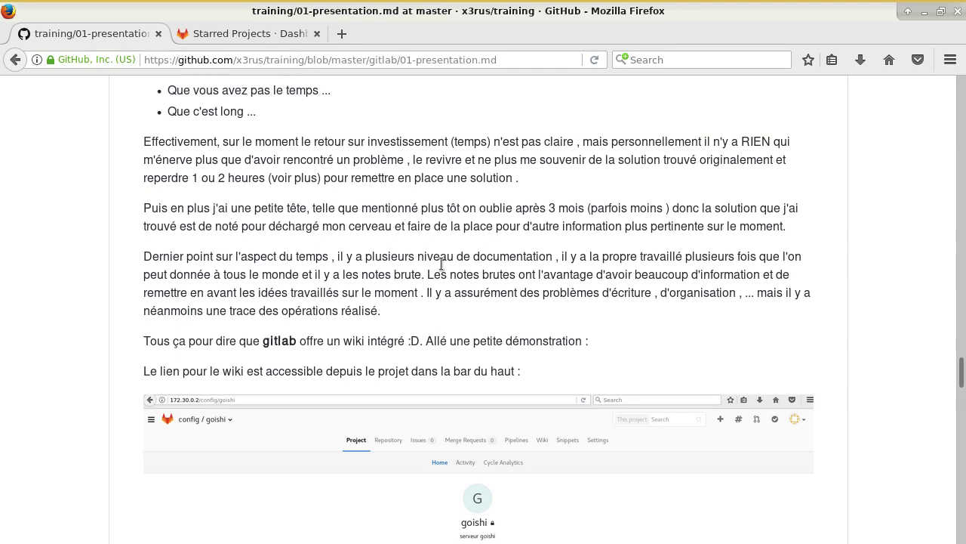
pyautogui.scroll(-3, 442, 264)
pyautogui.scroll(2, 444, 261)
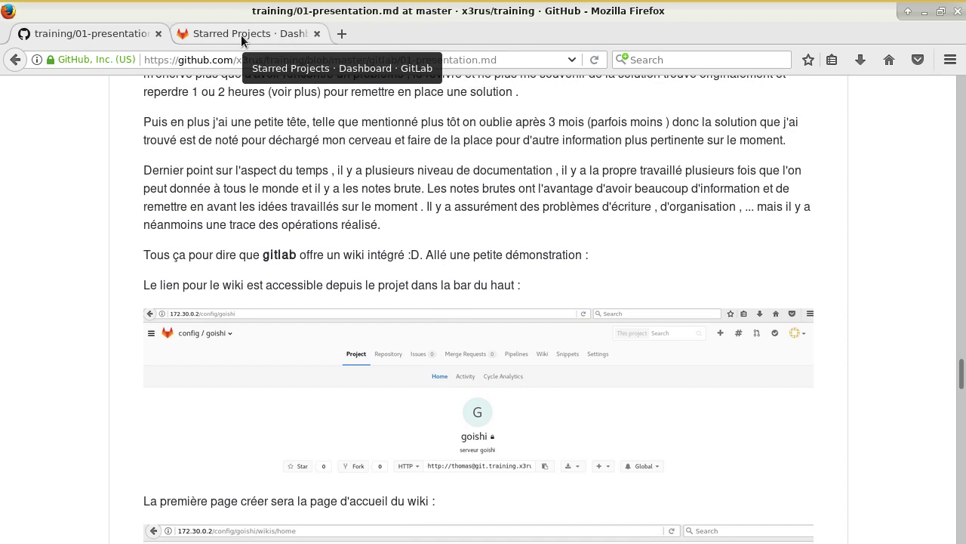
pyautogui.click(593, 62)
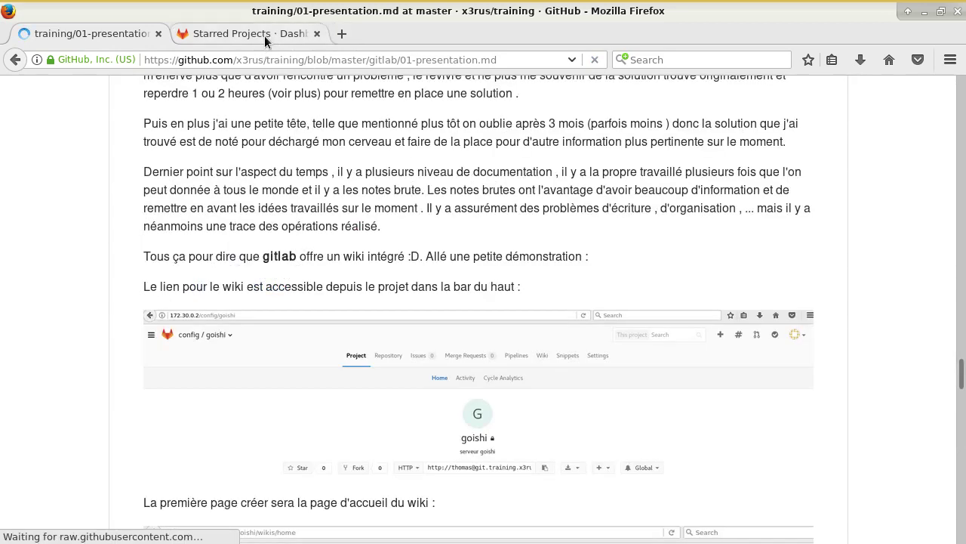
# Switch to the GitLab site and open the config group from the list of groups
pyautogui.click(266, 34)
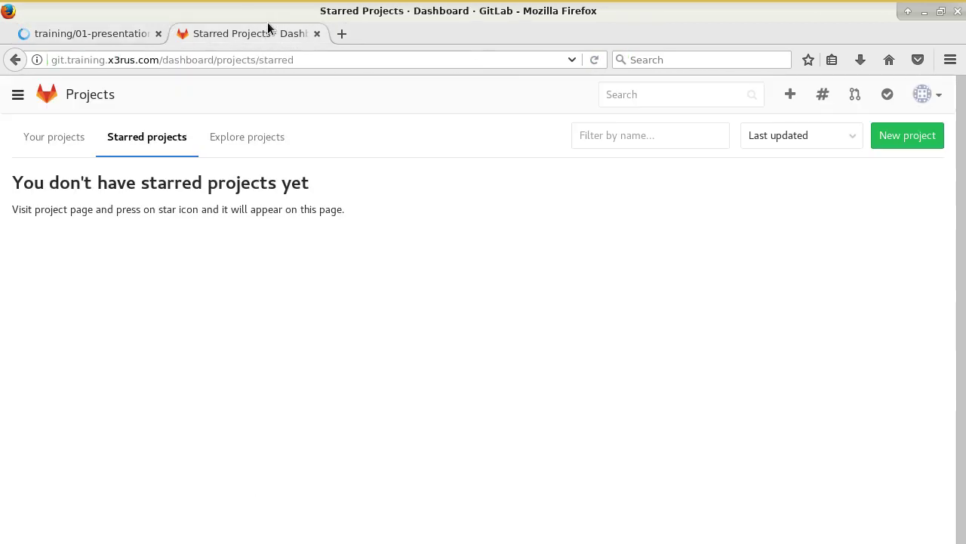
pyautogui.click(50, 95)
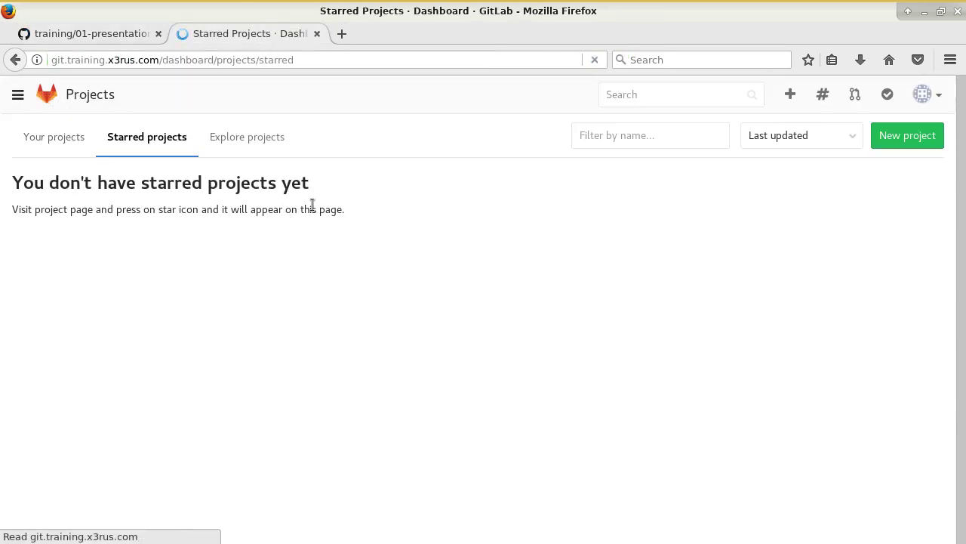
pyautogui.click(17, 94)
pyautogui.click(53, 178)
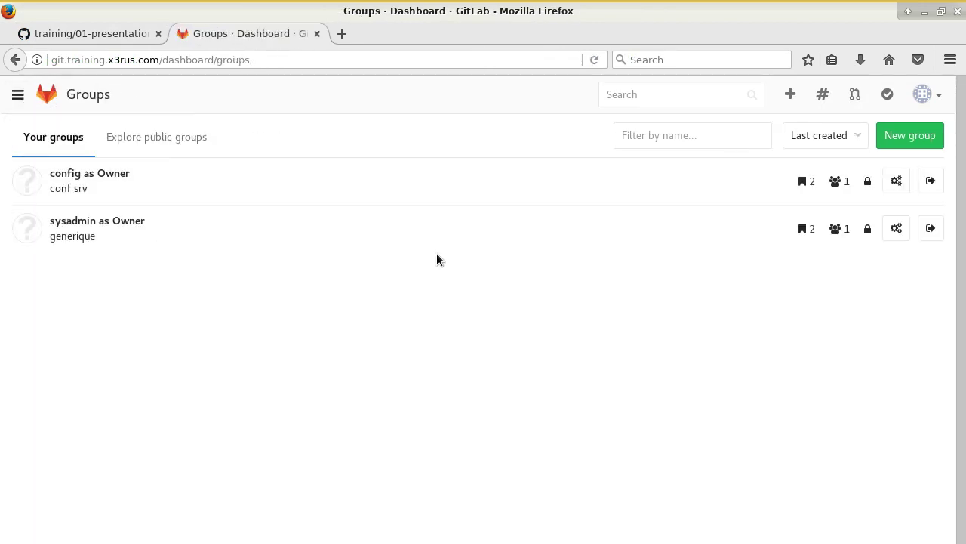
pyautogui.click(76, 174)
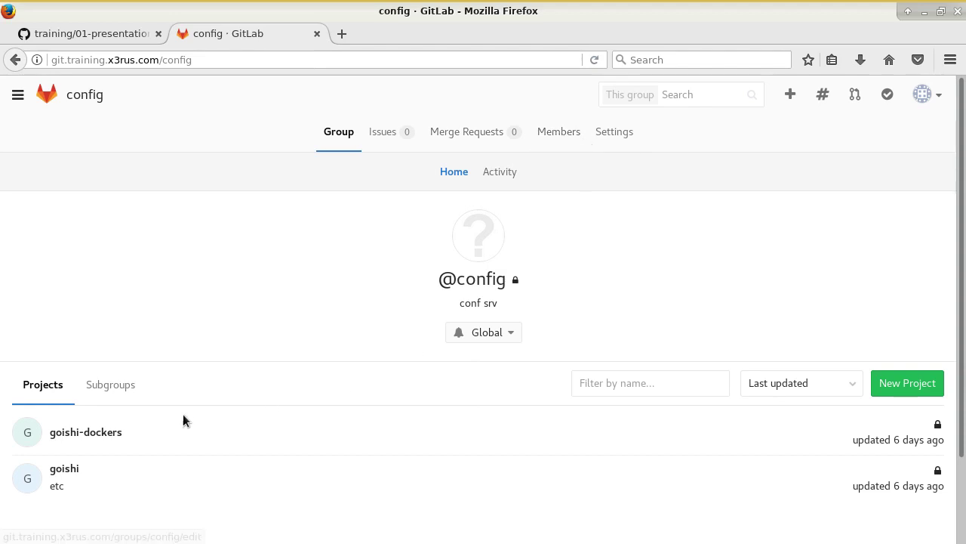
# Open the goishi project of the config group and go to its wiki
pyautogui.scroll(-3, 76, 423)
pyautogui.click(65, 375)
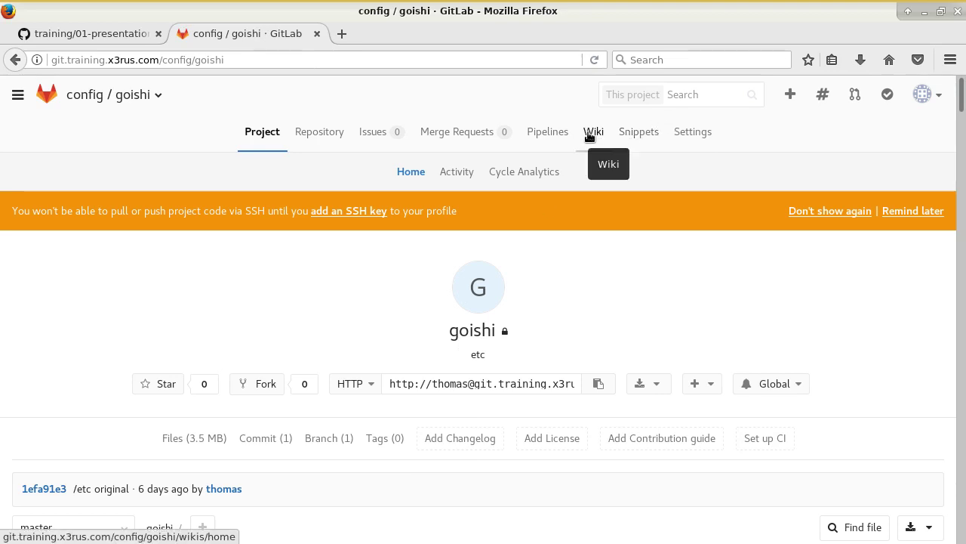
pyautogui.scroll(-5, 584, 250)
pyautogui.scroll(5, 583, 268)
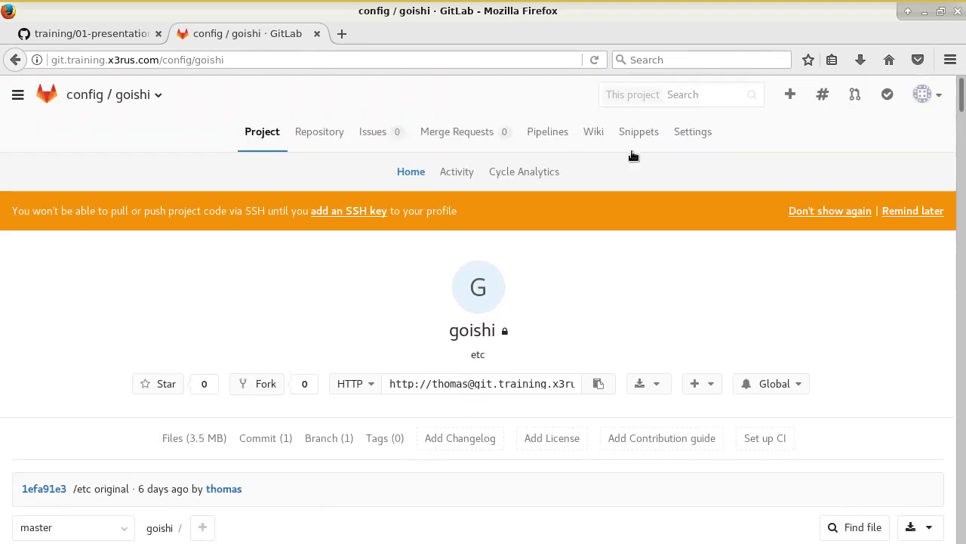
pyautogui.click(593, 136)
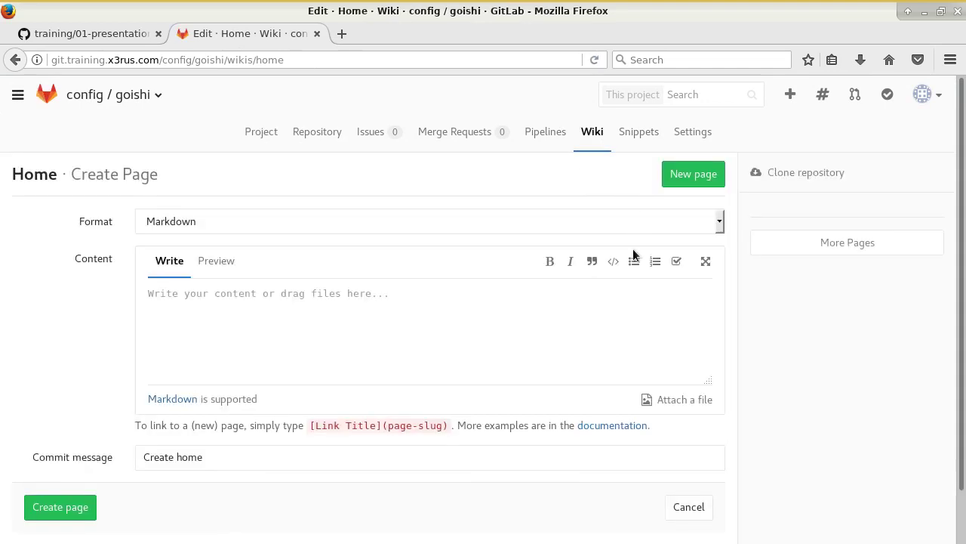
# Check which formats are available for the new wiki page, keeping Markdown
pyautogui.click(216, 220)
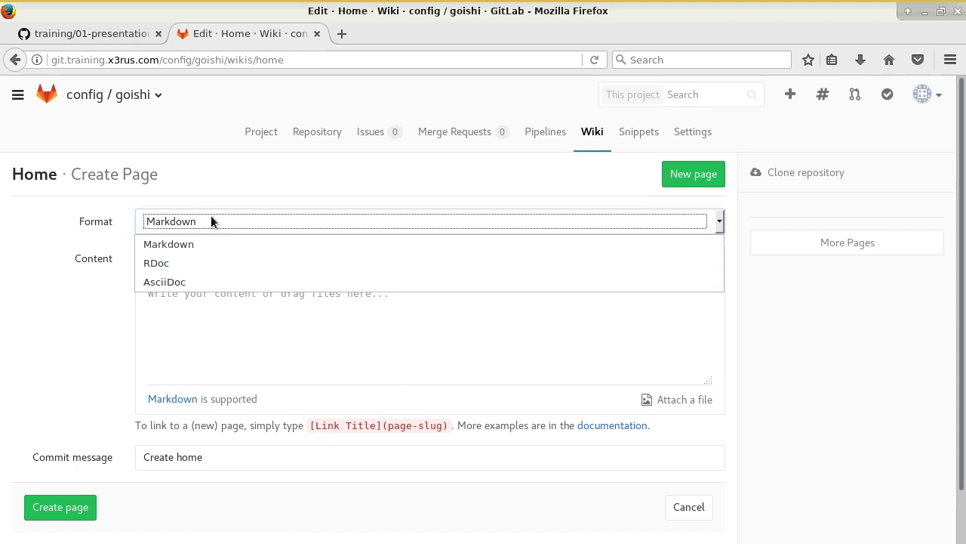
pyautogui.click(212, 220)
pyautogui.press('XF86MonBrightnessDown')
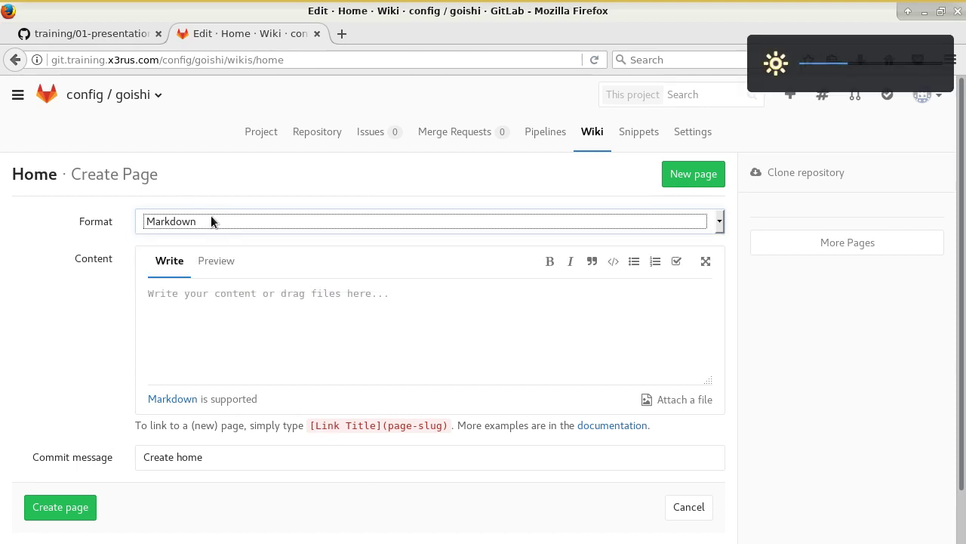
pyautogui.click(242, 186)
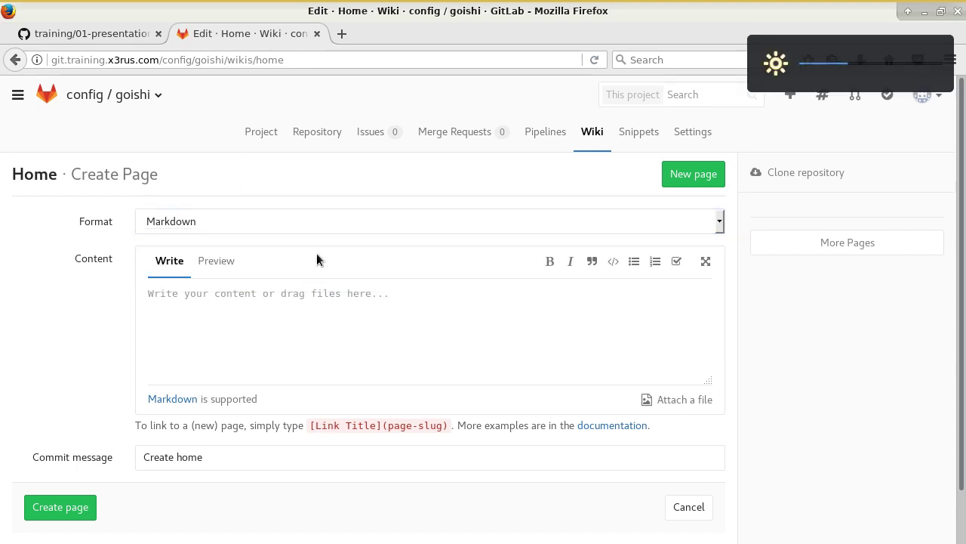
# Create the wiki Home page with the heading "# Description" and the text "Wiki pour le serveur Goishi" below it
pyautogui.click(324, 292)
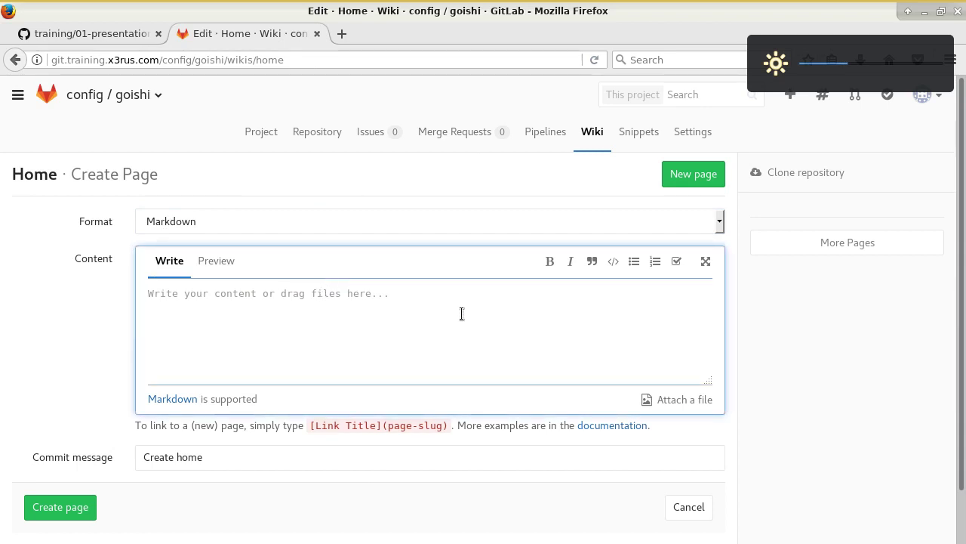
pyautogui.write('# Descript')
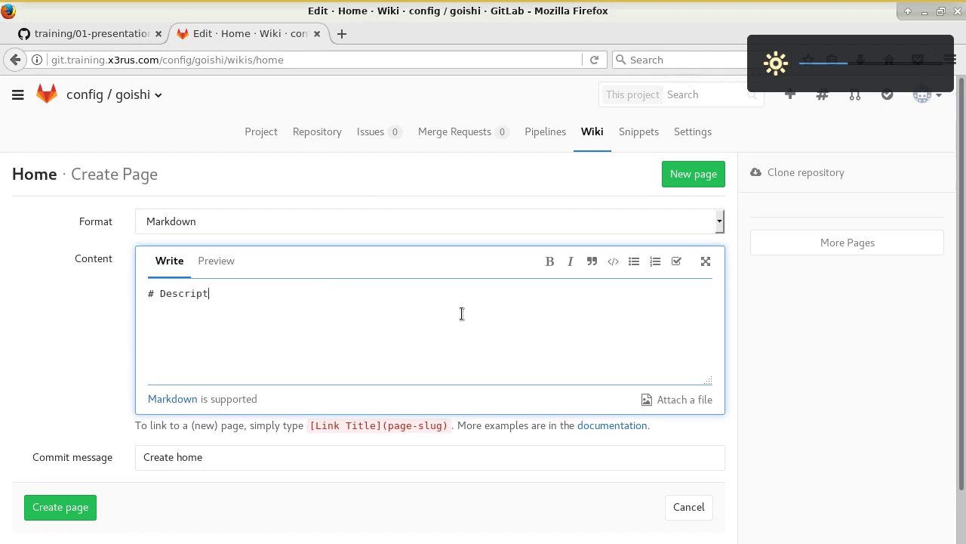
pyautogui.press('Return')
pyautogui.press('Return')
pyautogui.write('Wiki pour')
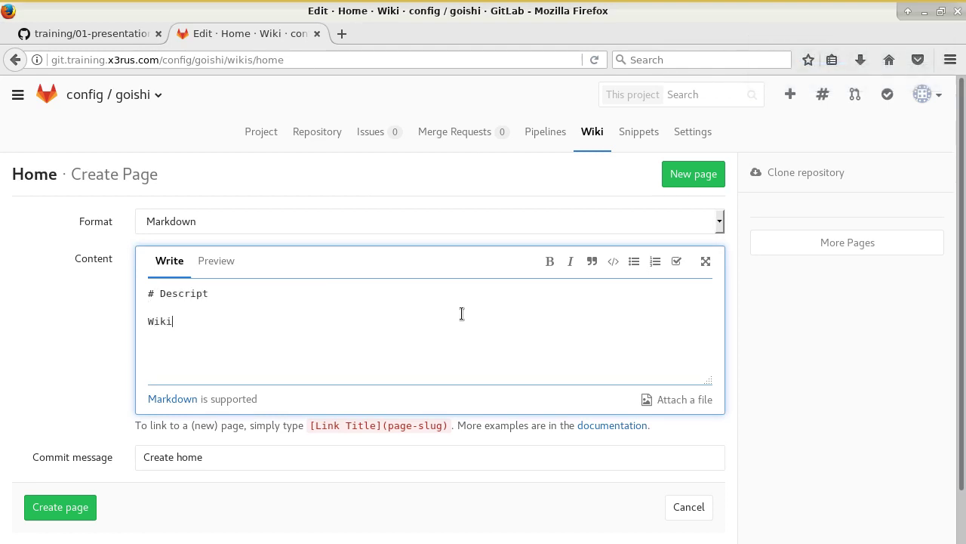
pyautogui.write('ion')
pyautogui.write(' le serveur')
pyautogui.write(' Goo')
pyautogui.press('BackSpace')
pyautogui.write('ishi')
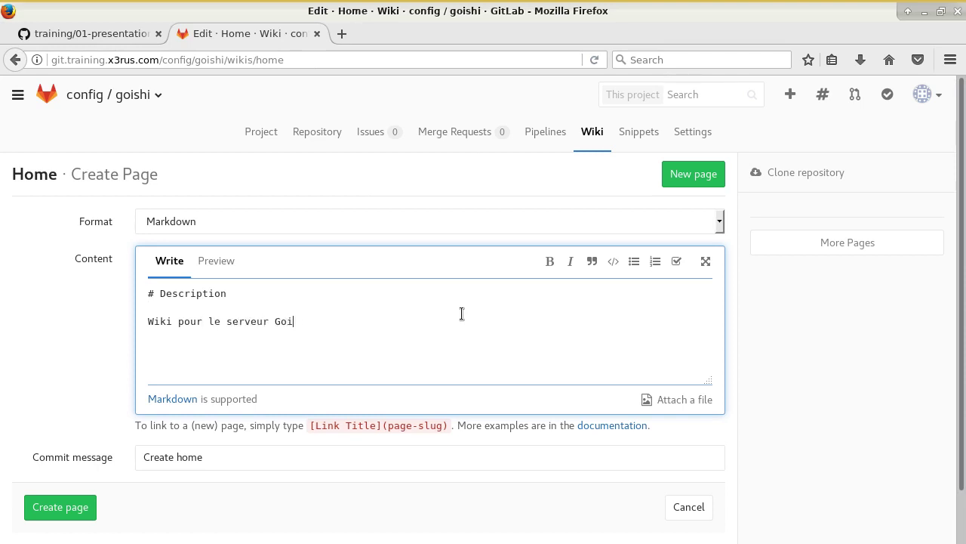
pyautogui.click(84, 507)
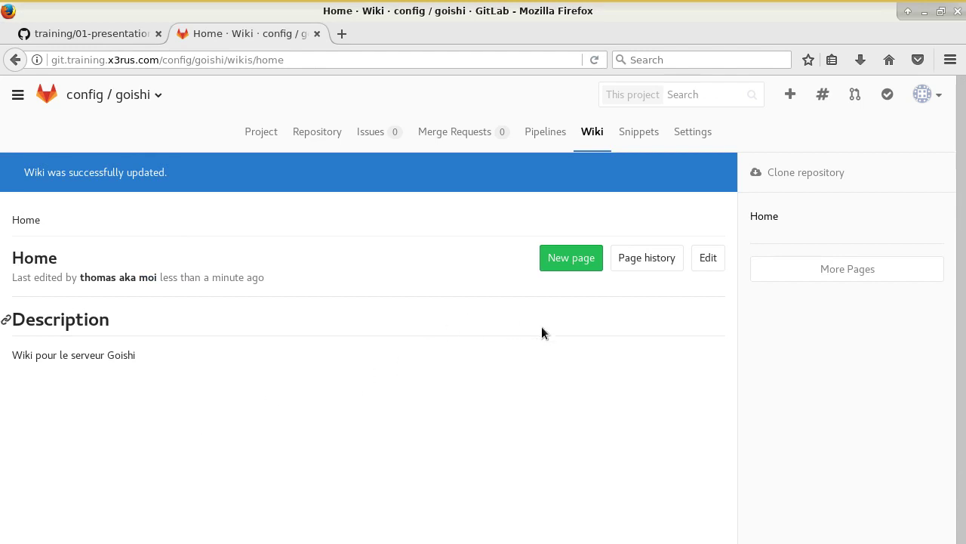
# Open the wiki Home page for editing and bring up the Markdown help in a separate tab
pyautogui.click(706, 257)
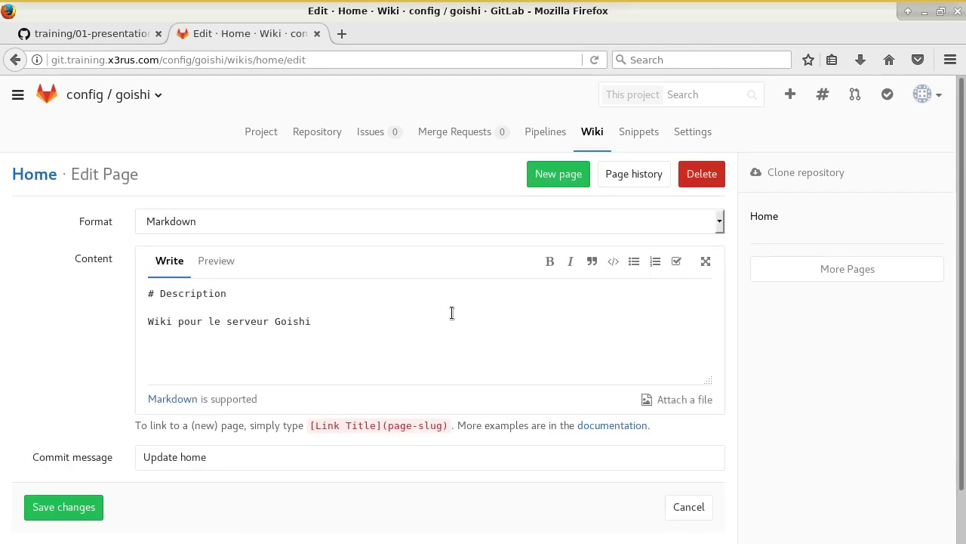
pyautogui.scroll(-2, 320, 332)
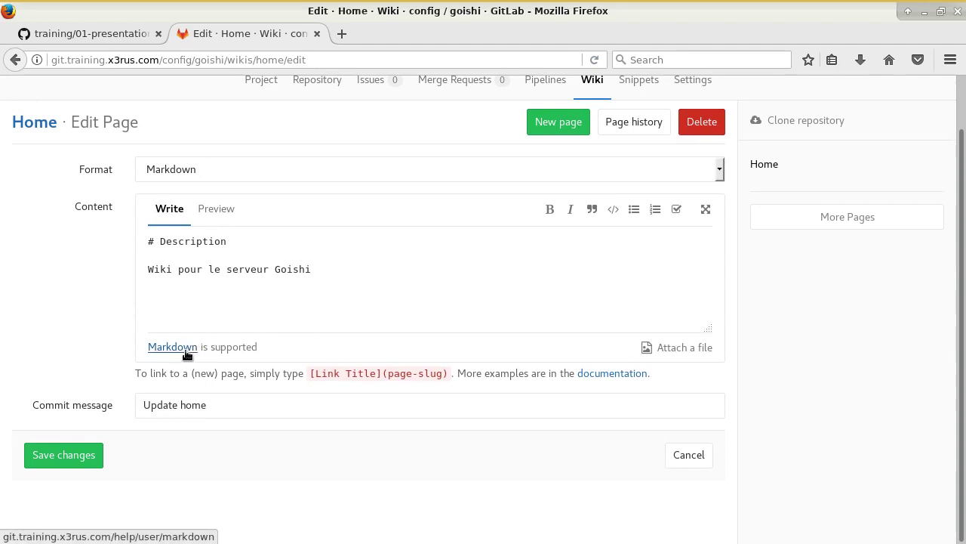
pyautogui.middleClick(187, 353)
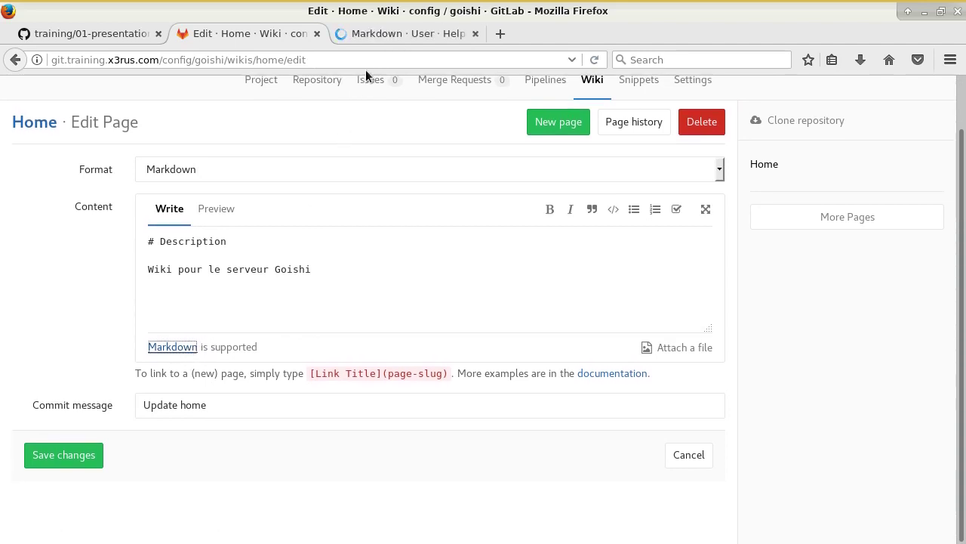
pyautogui.click(383, 31)
# Read the Markdown help on newlines, URL auto-linking, multiline blockquotes, and code and syntax highlighting
pyautogui.scroll(-10, 441, 203)
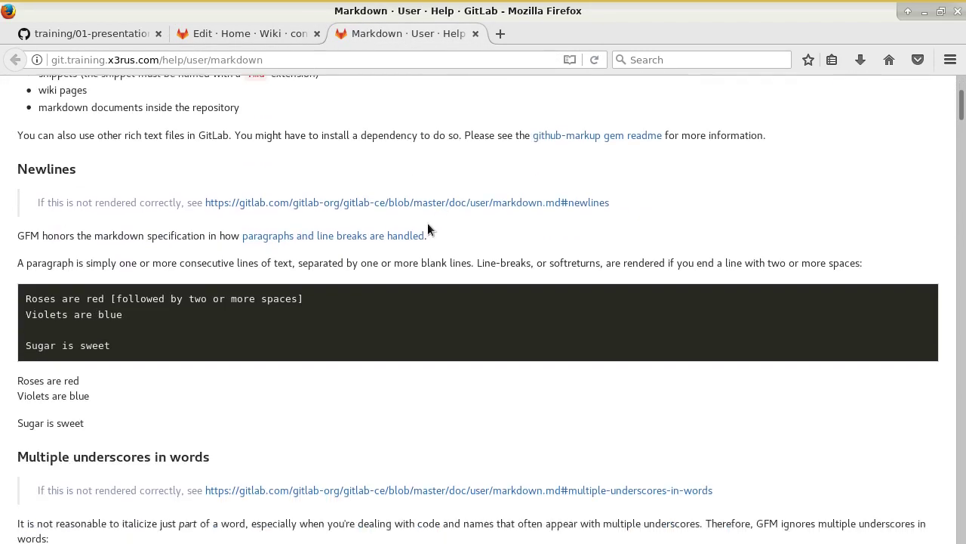
pyautogui.scroll(-1, 264, 226)
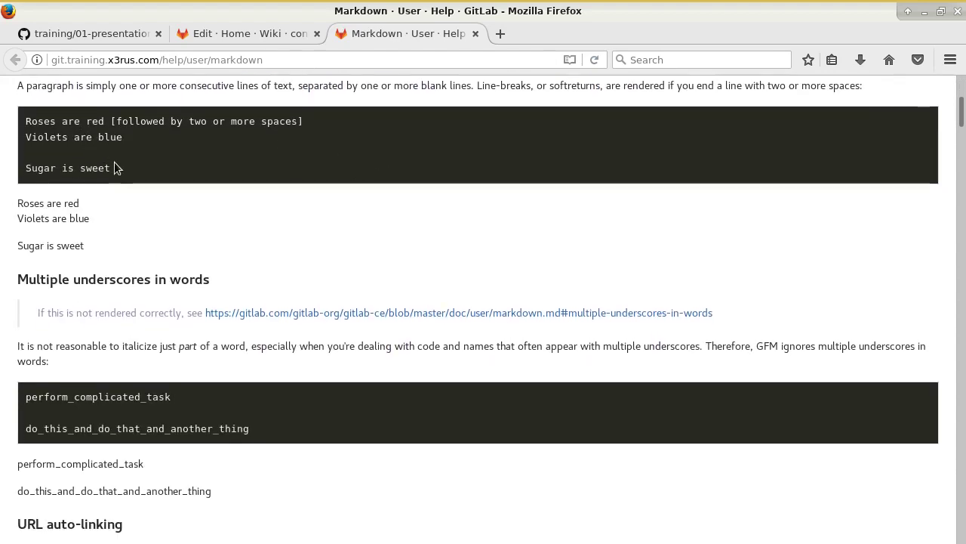
pyautogui.scroll(-6, 191, 423)
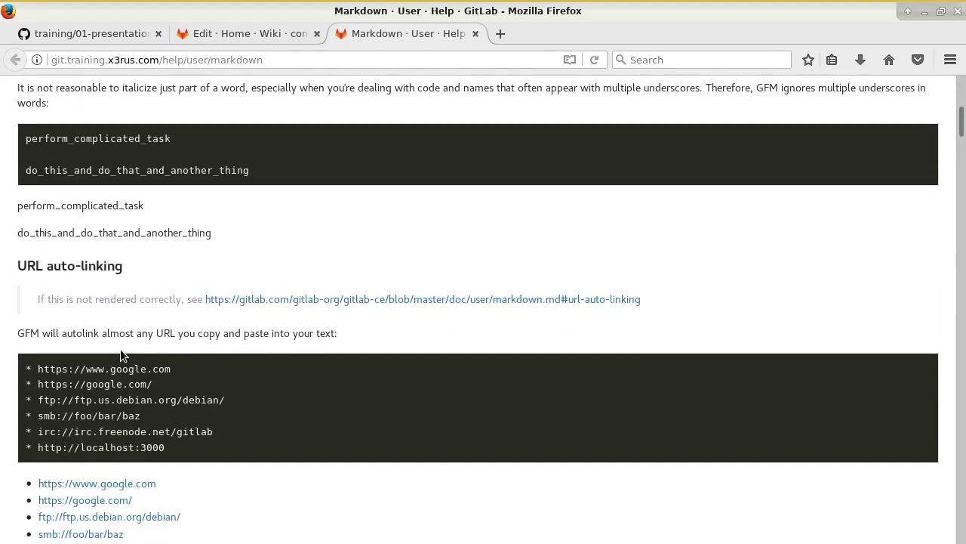
pyautogui.moveTo(68, 266); pyautogui.dragTo(169, 258)
pyautogui.scroll(-8, 216, 353)
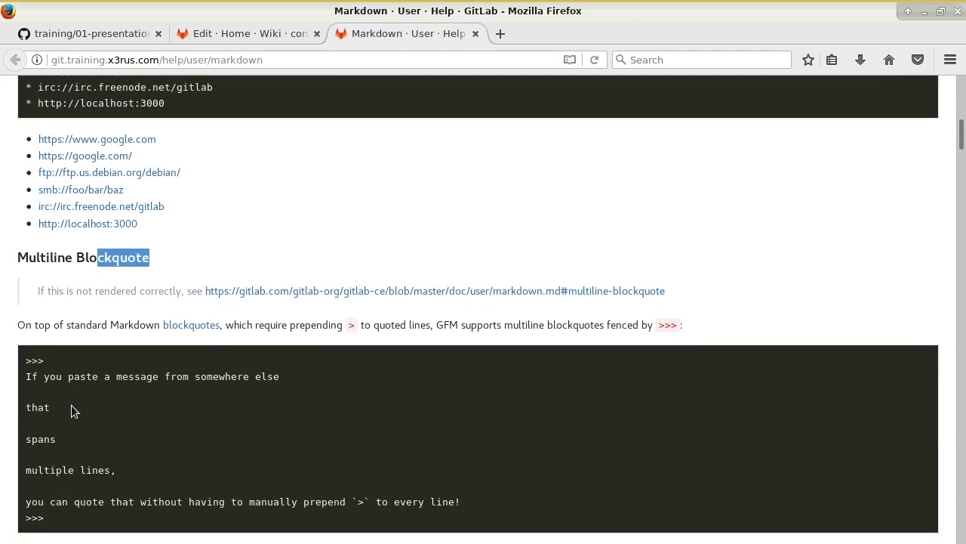
pyautogui.scroll(-9, 170, 448)
pyautogui.scroll(-4, 158, 332)
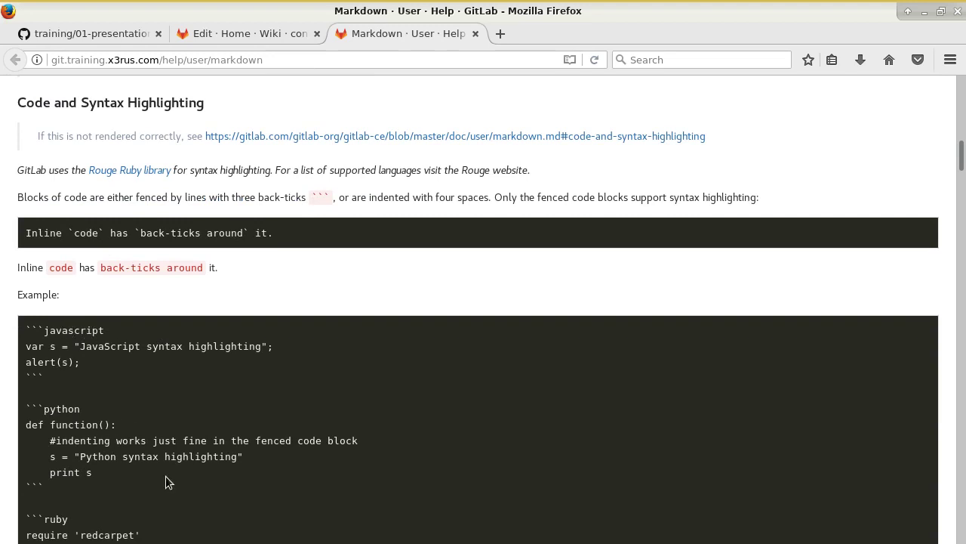
pyautogui.scroll(-9, 166, 481)
pyautogui.scroll(-2, 166, 470)
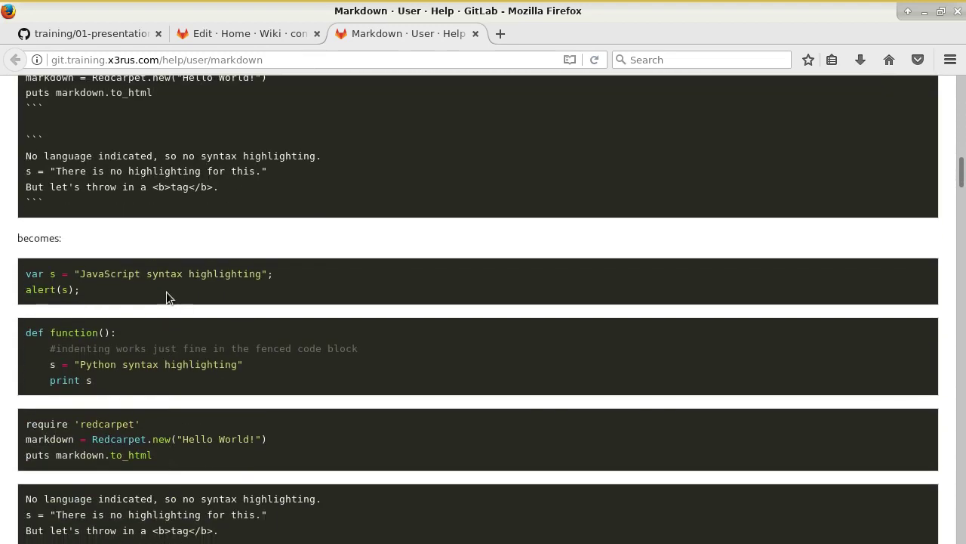
# Examine the Markdown help sections on inline diff, emoji and special GitLab references
pyautogui.scroll(-10, 119, 382)
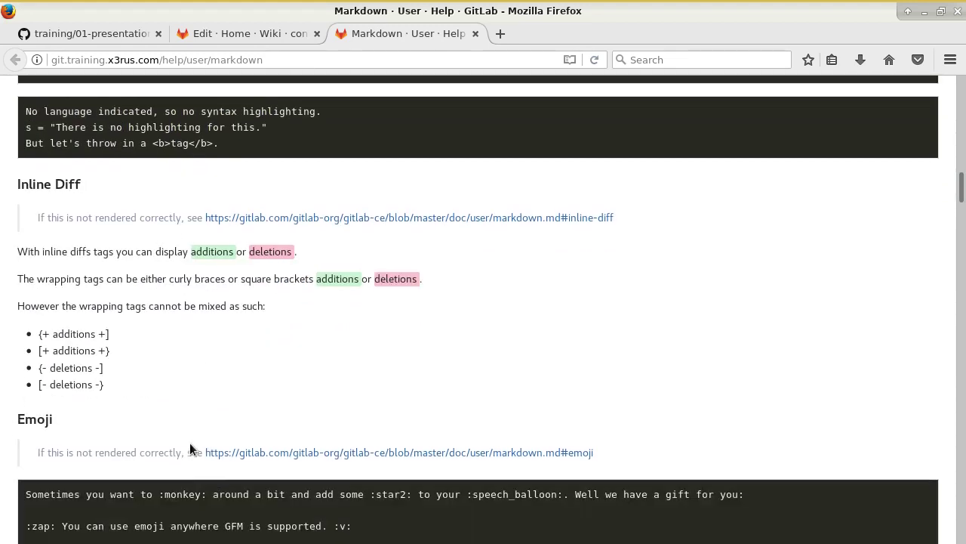
pyautogui.scroll(-10, 151, 355)
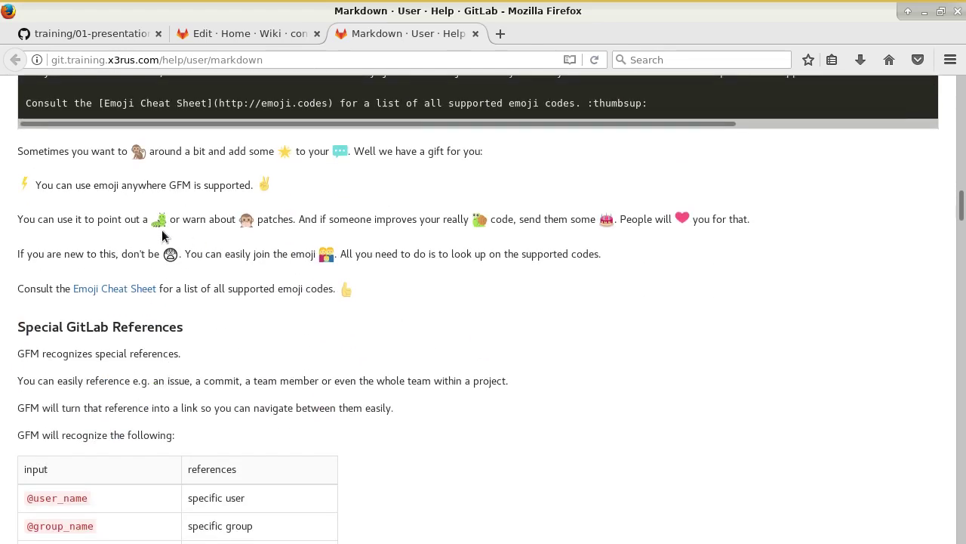
pyautogui.moveTo(161, 235)
pyautogui.scroll(-5, 170, 249)
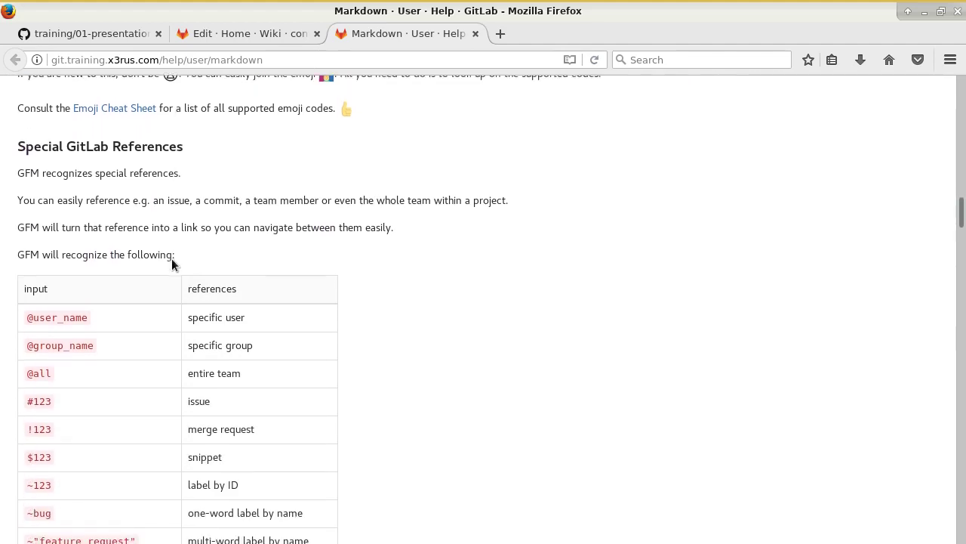
pyautogui.scroll(9, 188, 294)
pyautogui.scroll(-5, 193, 305)
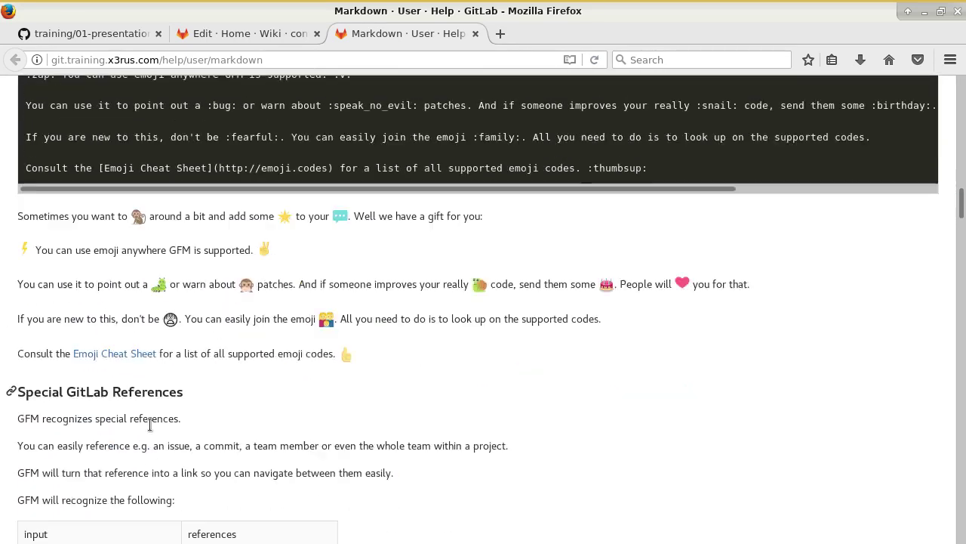
pyautogui.moveTo(41, 284); pyautogui.dragTo(162, 284)
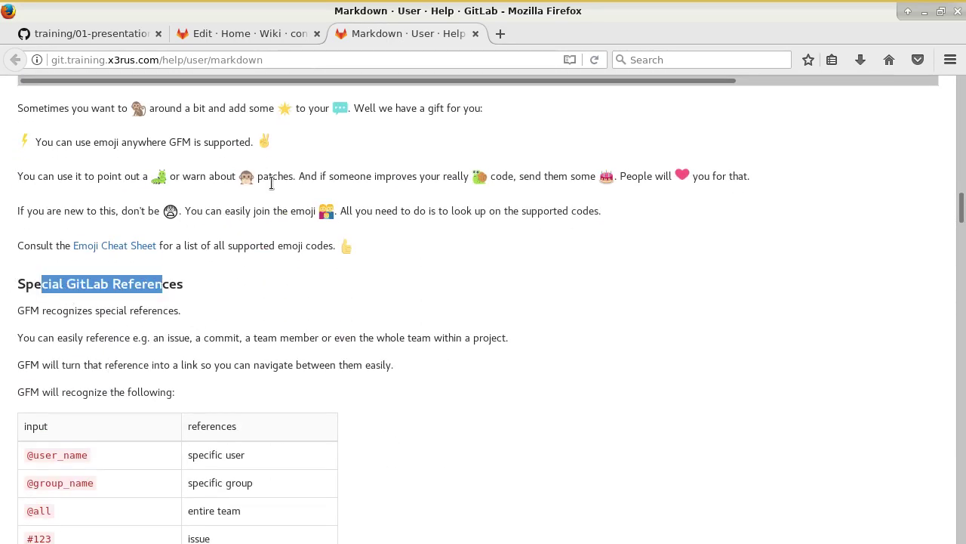
# Review the example wiki page in the training document and return to the Home page's edit form
pyautogui.click(107, 33)
pyautogui.scroll(-10, 319, 261)
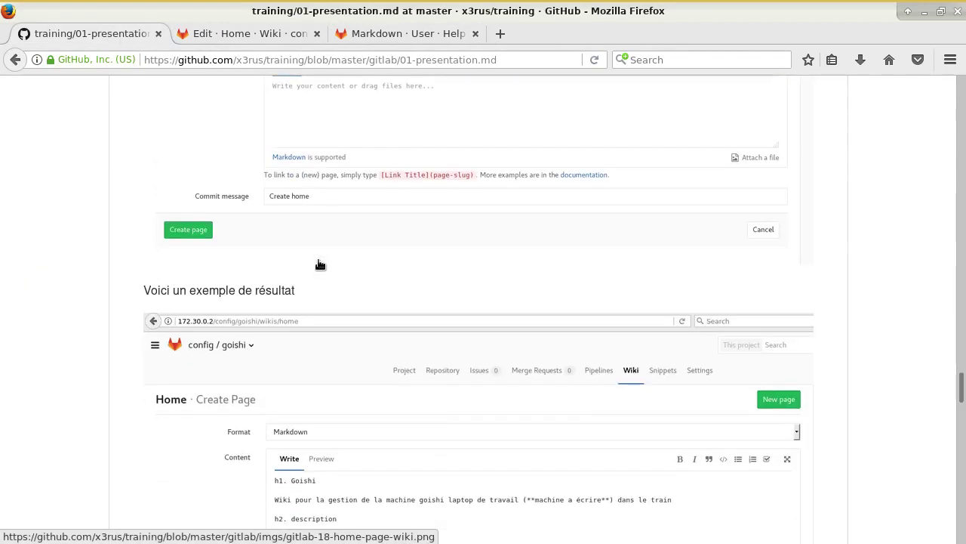
pyautogui.scroll(-9, 319, 263)
pyautogui.scroll(-1, 358, 305)
pyautogui.scroll(1, 360, 305)
pyautogui.click(288, 38)
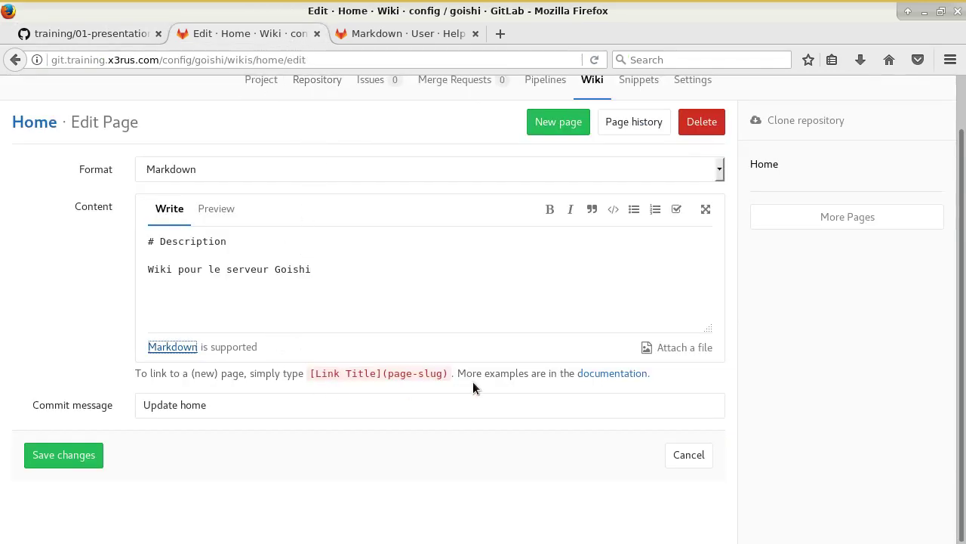
# Cancel editing the wiki Home page and return to its rendered view
pyautogui.click(687, 453)
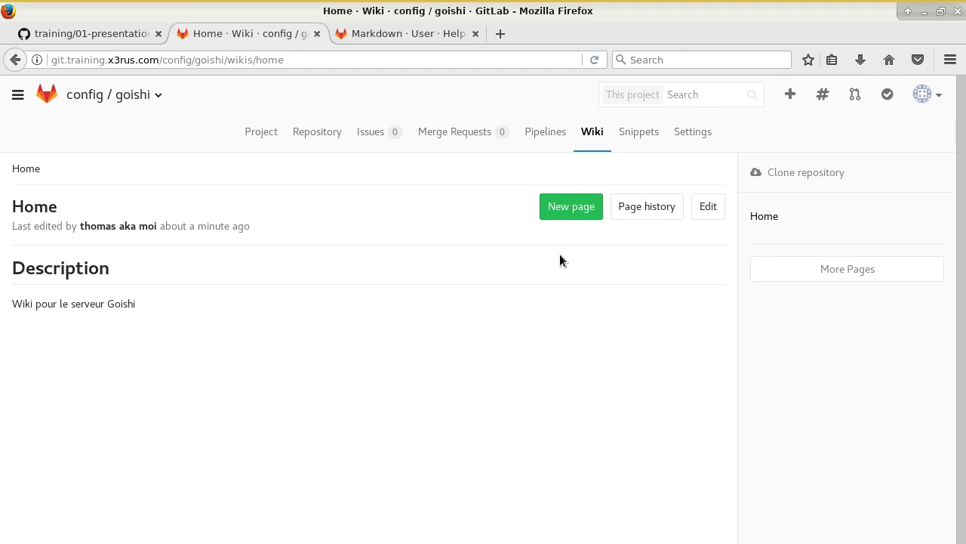
pyautogui.hotkey('alt', 'Tab')
pyautogui.hotkey('alt', 'Tab')
pyautogui.hotkey('alt', 'Tab')
pyautogui.hotkey('alt', 'Tab')
pyautogui.hotkey('alt', 'Tab')
pyautogui.hotkey('alt', 'Tab')
# Open the wiki's Git access instructions and select the git clone command for goishi.wiki.git
pyautogui.click(802, 175)
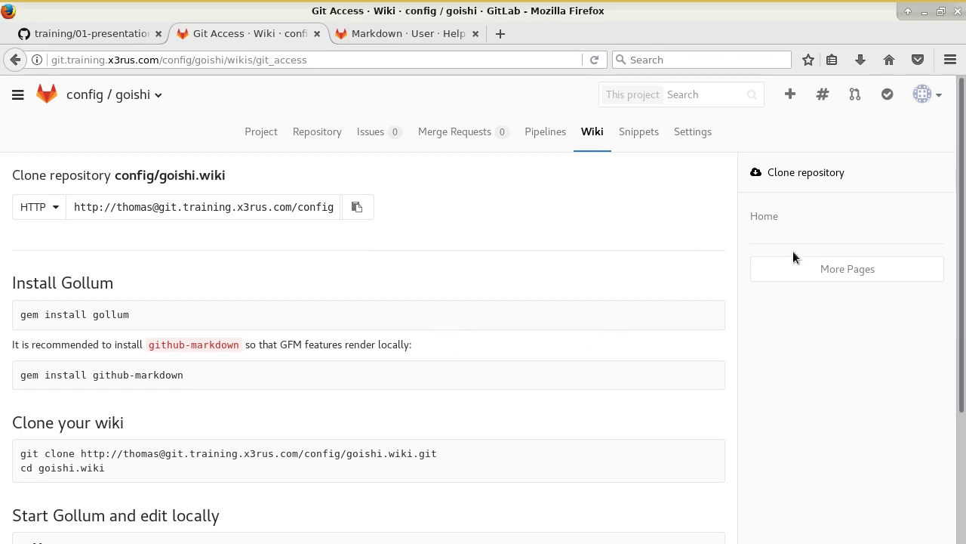
pyautogui.click(595, 139)
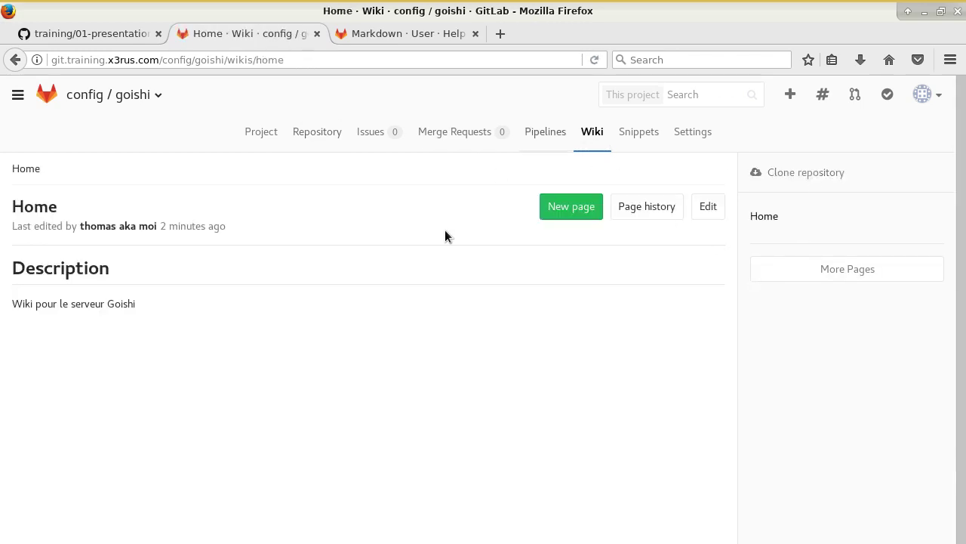
pyautogui.click(826, 173)
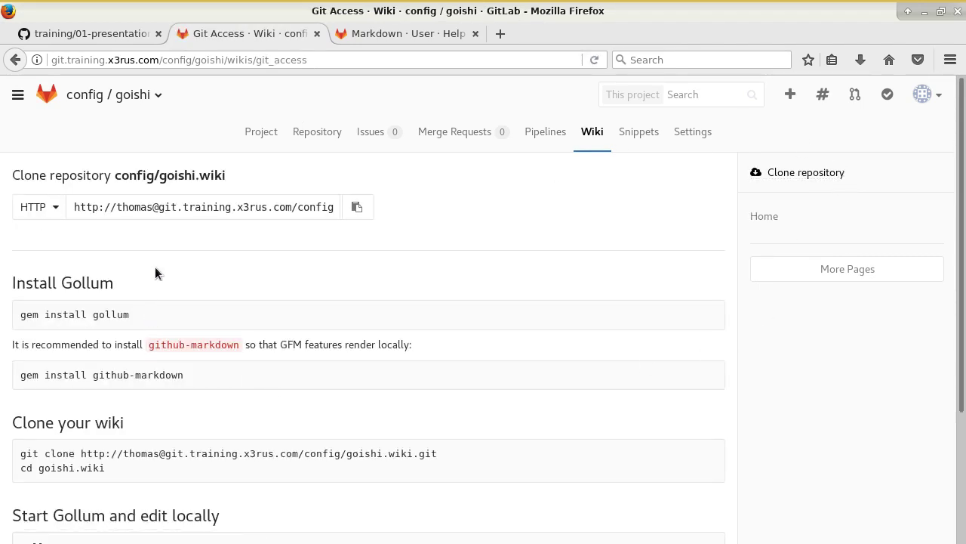
pyautogui.scroll(-2, 224, 356)
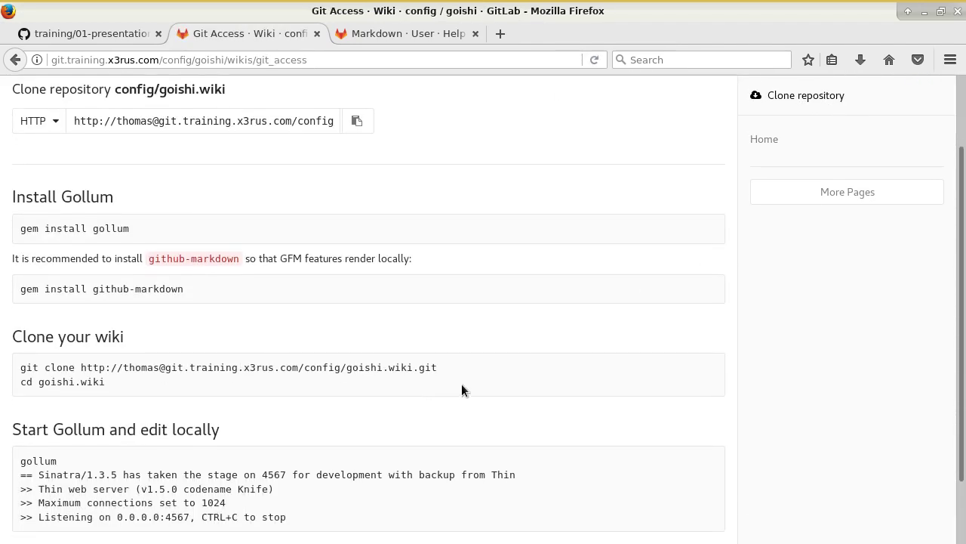
pyautogui.moveTo(451, 364); pyautogui.dragTo(19, 367)
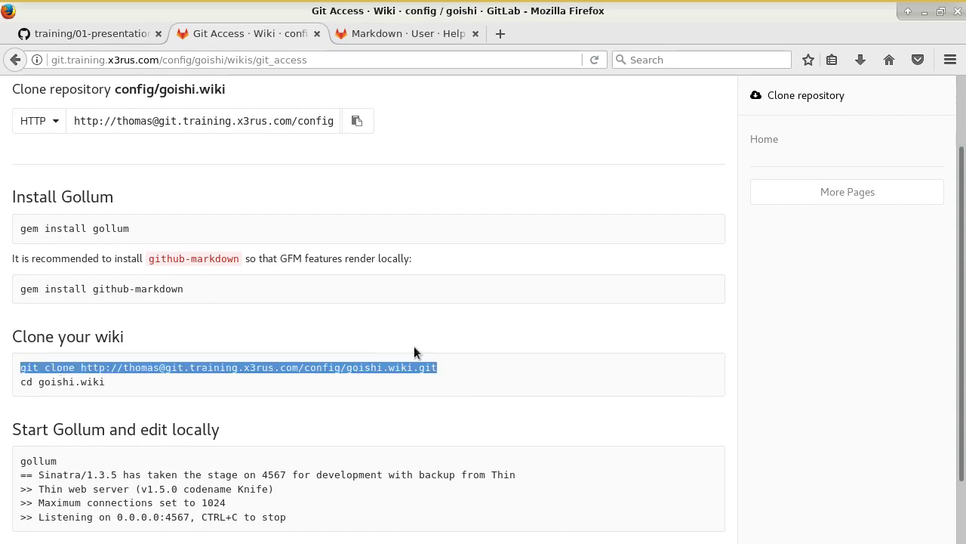
# Switch to the terminal, discard the pending command, and create a wikis directory in the parent git folder
pyautogui.hotkey('alt', 'Tab')
pyautogui.hotkey('ctrl', 'c')
pyautogui.write('cd ..')
pyautogui.press('Return')
pyautogui.write('ls')
pyautogui.press('Return')
pyautogui.write('mkdi')
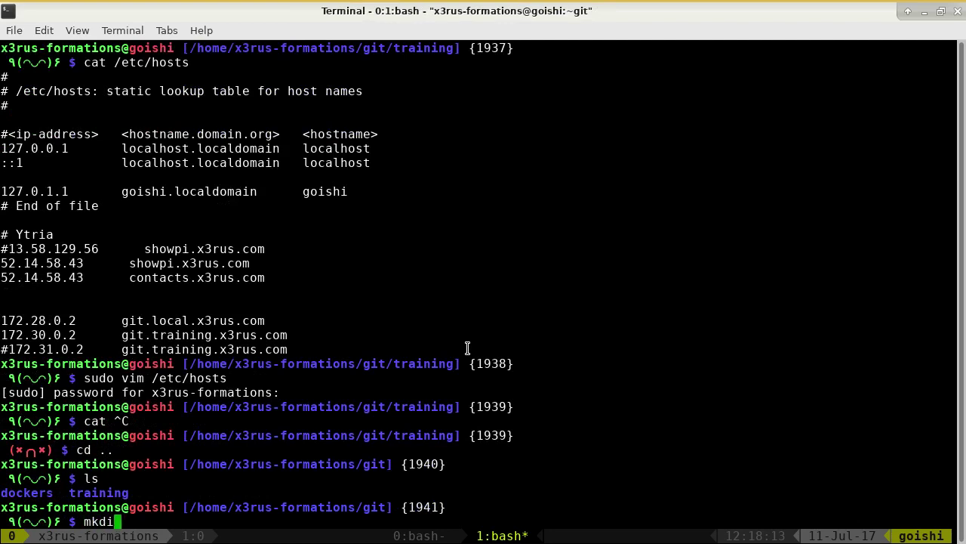
pyautogui.write('r wikis')
pyautogui.press('Return')
# Enter the wikis directory, create a goishi subdirectory and move into it
pyautogui.write('cd')
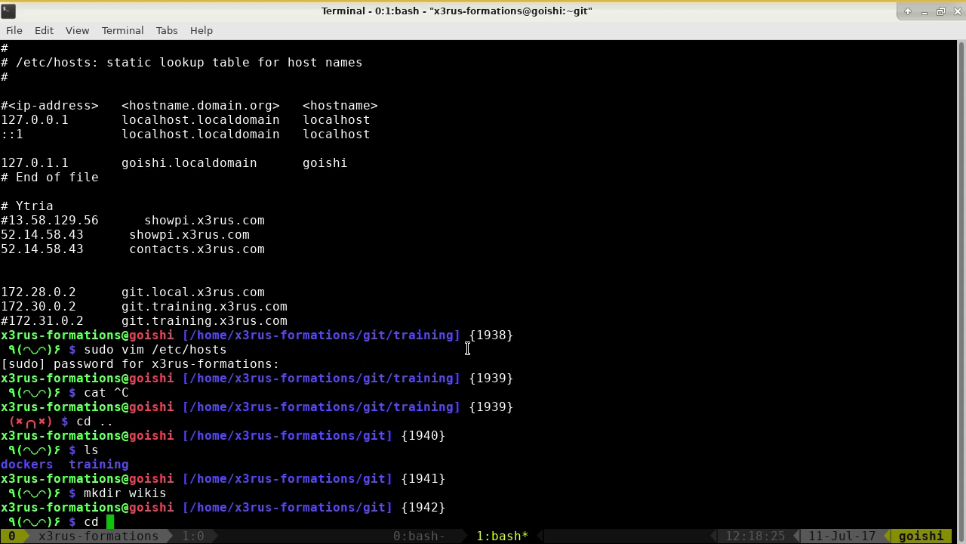
pyautogui.write('wi')
pyautogui.press('Tab')
pyautogui.press('Return')
pyautogui.write('ls')
pyautogui.press('Return')
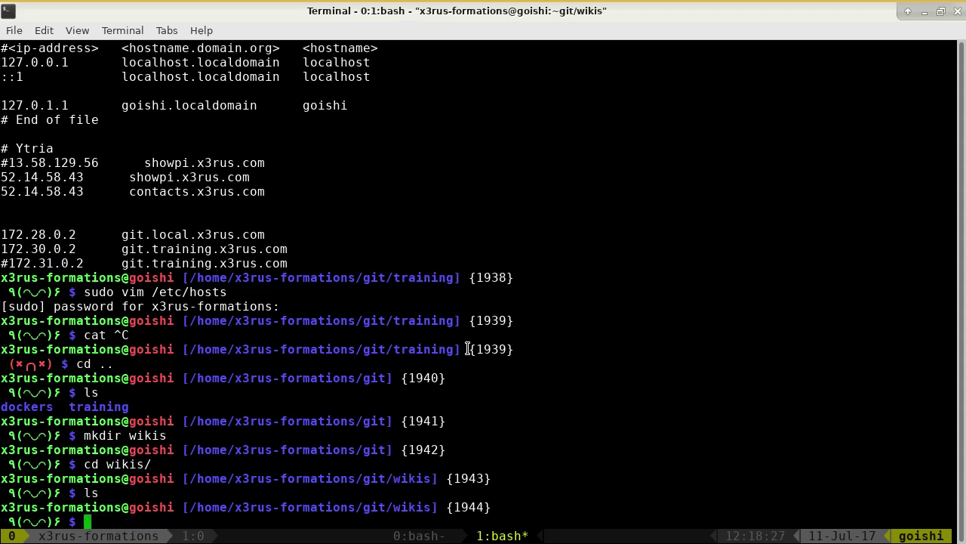
pyautogui.write('mkdir goishi')
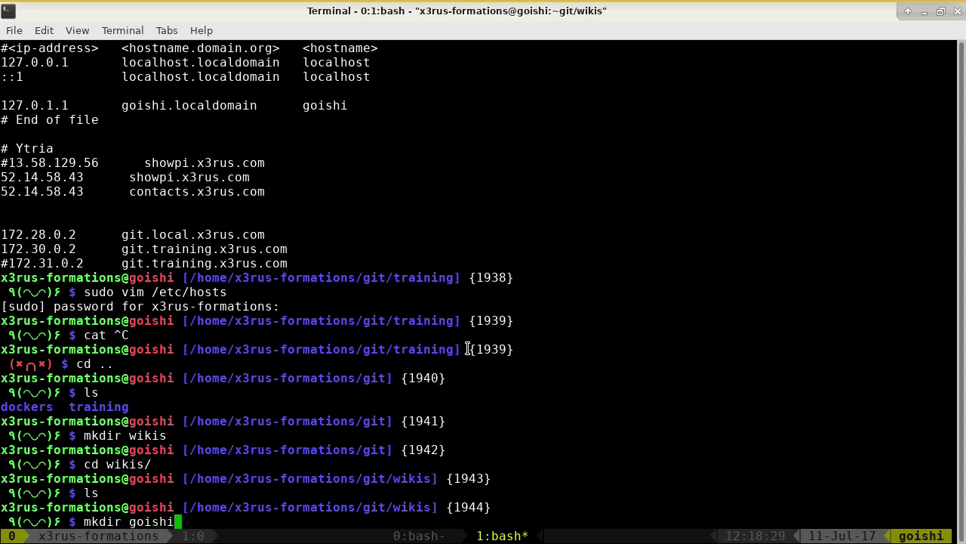
pyautogui.press('Return')
pyautogui.write('cd goishi')
pyautogui.press('Return')
# Clone config/goishi.wiki.git with the copied git clone command, removing the duplicated prefix and entering the account password
pyautogui.write('git clone')
pyautogui.hotkey('ctrl', 'shift', 'v')
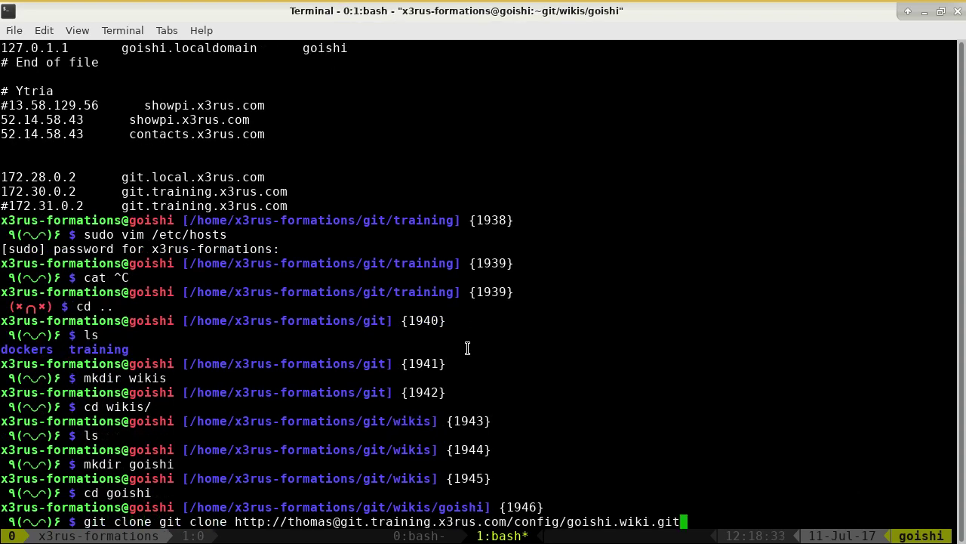
pyautogui.press('Home')
pyautogui.press('Delete')
pyautogui.press('Delete')
pyautogui.press('Delete')
pyautogui.press('Delete')
pyautogui.press('Delete')
pyautogui.press('Delete')
pyautogui.press('Delete')
pyautogui.press('Delete')
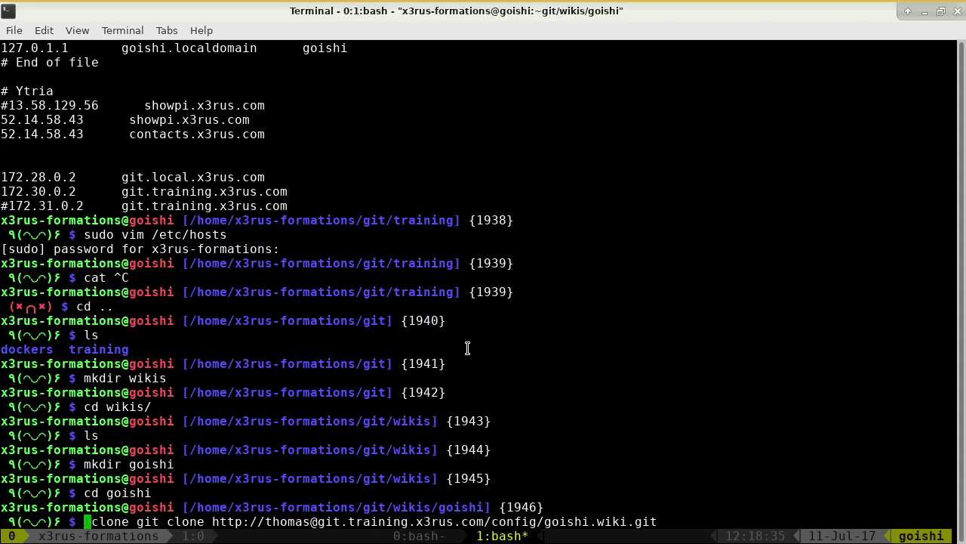
pyautogui.press('Delete')
pyautogui.press('Delete')
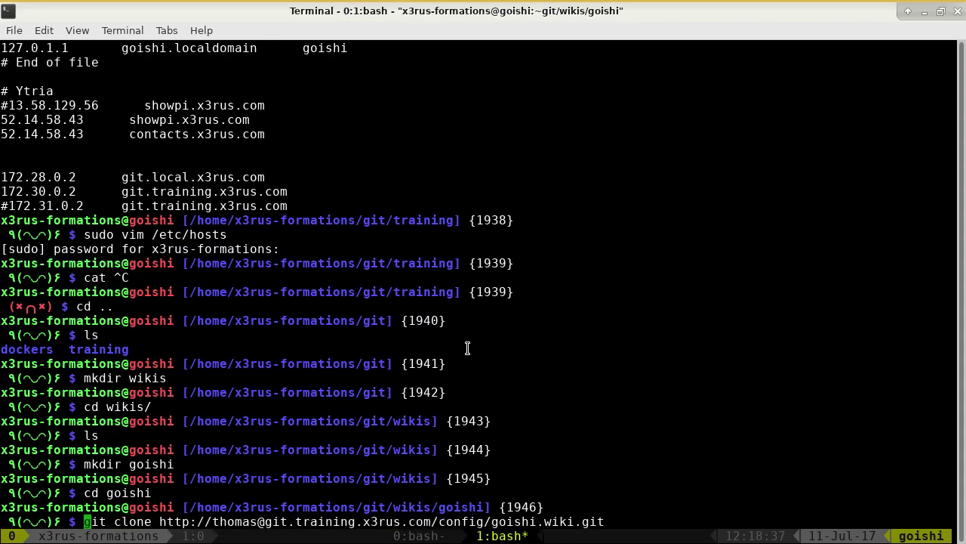
pyautogui.press('Return')
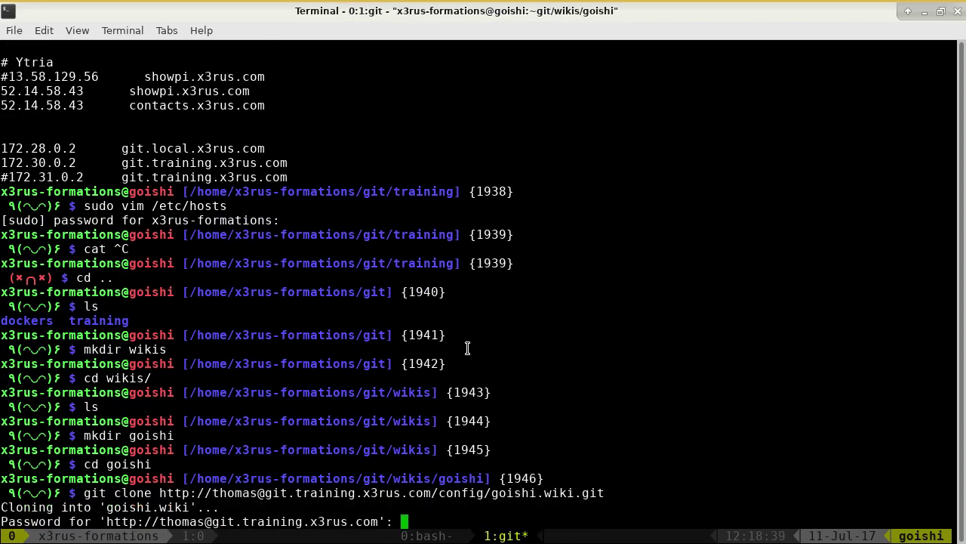
pyautogui.press('Return')
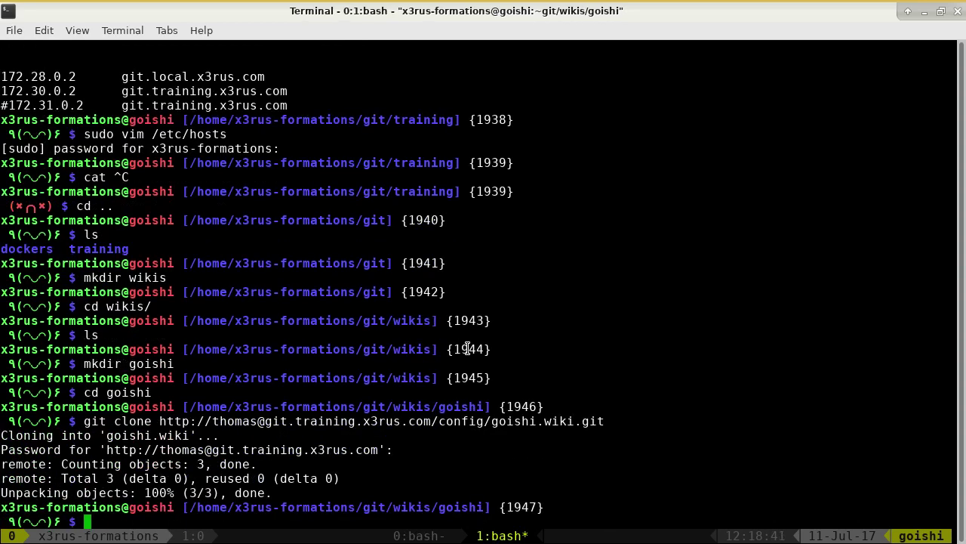
# Move into the cloned goishi.wiki directory and list its files
pyautogui.write('ls')
pyautogui.press('Return')
pyautogui.write('cd go')
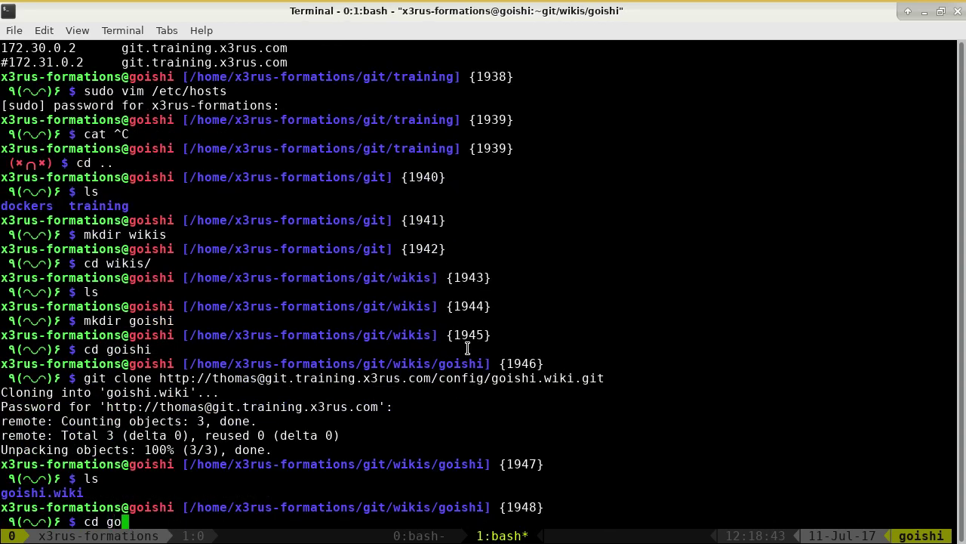
pyautogui.press('Tab')
pyautogui.press('Return')
pyautogui.write('ls')
pyautogui.press('Return')
# Edit home.md in Vim, append a "# Tâches" heading with the text "Liste des taches", and save and quit
pyautogui.write('vim home.md')
pyautogui.press('Return')
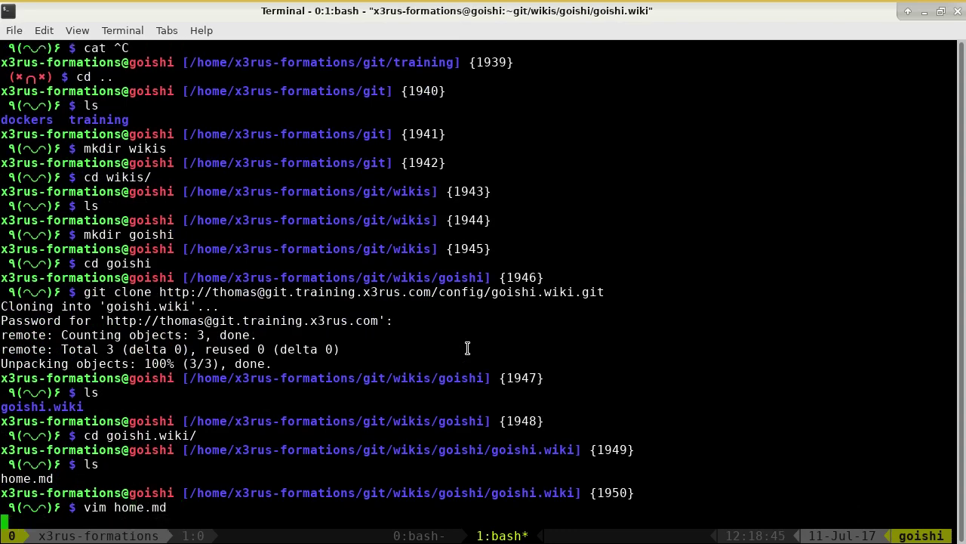
pyautogui.press('G')
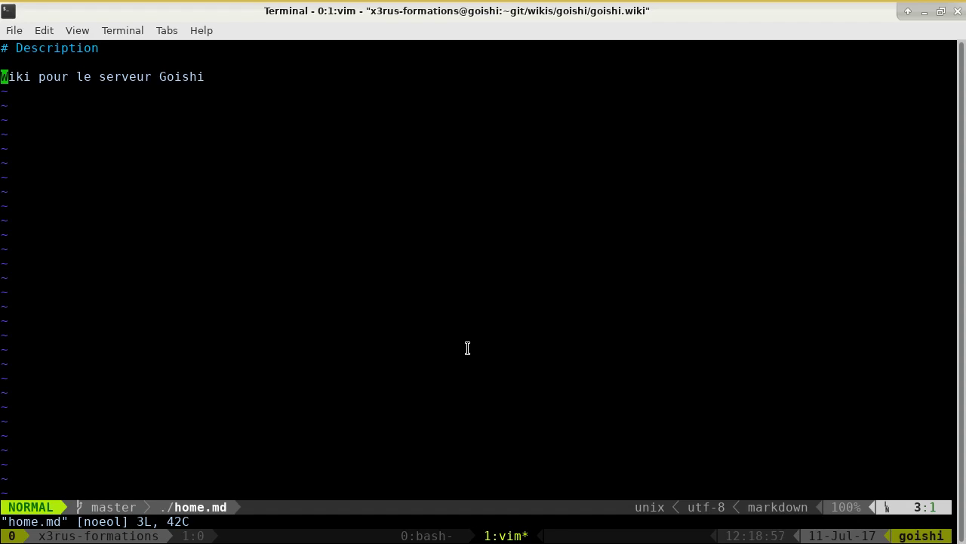
pyautogui.press('o')
pyautogui.press('Return')
pyautogui.write('# Tâches')
pyautogui.press('Return')
pyautogui.press('Return')
pyautogui.write('Liste des taches')
pyautogui.press('Escape')
pyautogui.write(':')
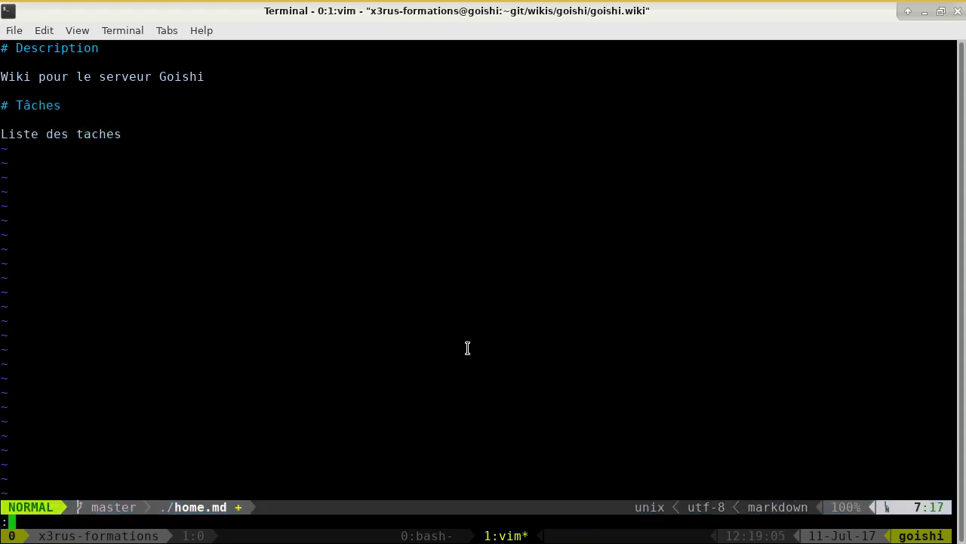
pyautogui.write('wq')
pyautogui.press('Return')
# Check the wiki repository's git status for the modified file
pyautogui.write('git ')
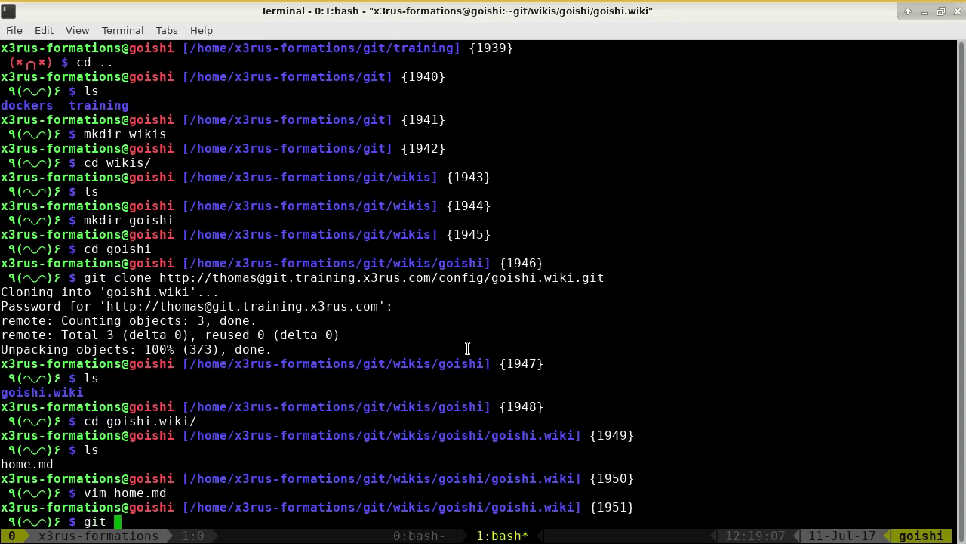
pyautogui.write('stats')
pyautogui.press('Return')
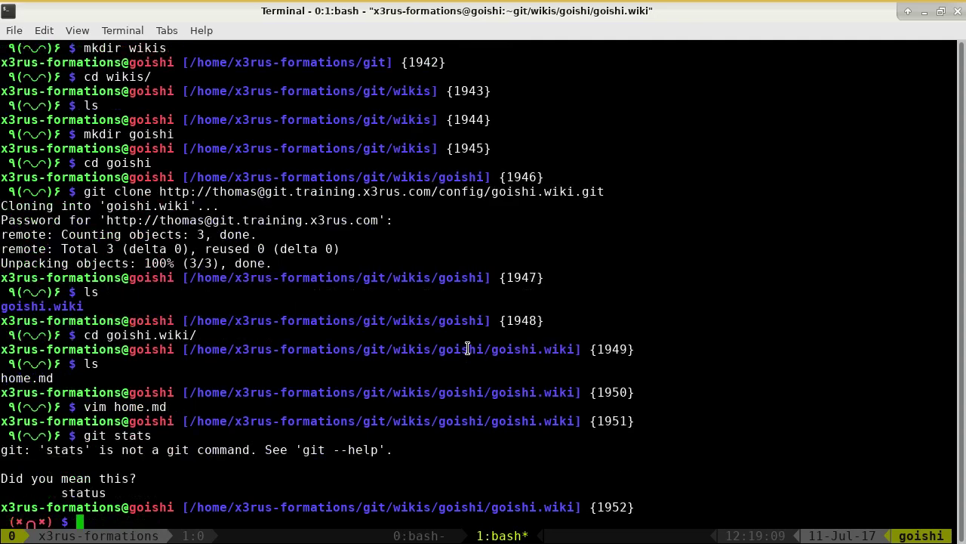
pyautogui.press('Up')
pyautogui.press('BackSpace')
pyautogui.write('us')
pyautogui.press('Return')
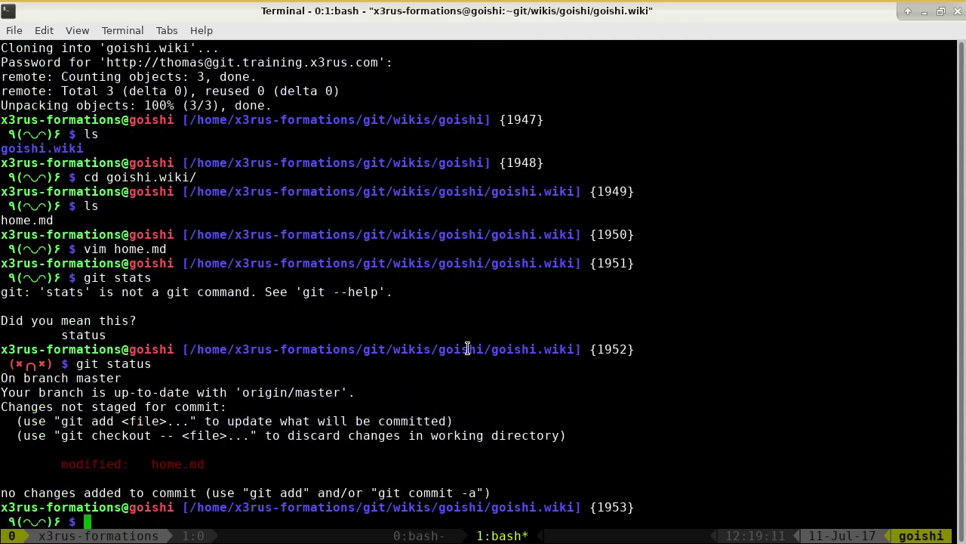
pyautogui.doubleClick(189, 466)
# Commit all modified files with the message "Ajout de la section taches"
pyautogui.write('g')
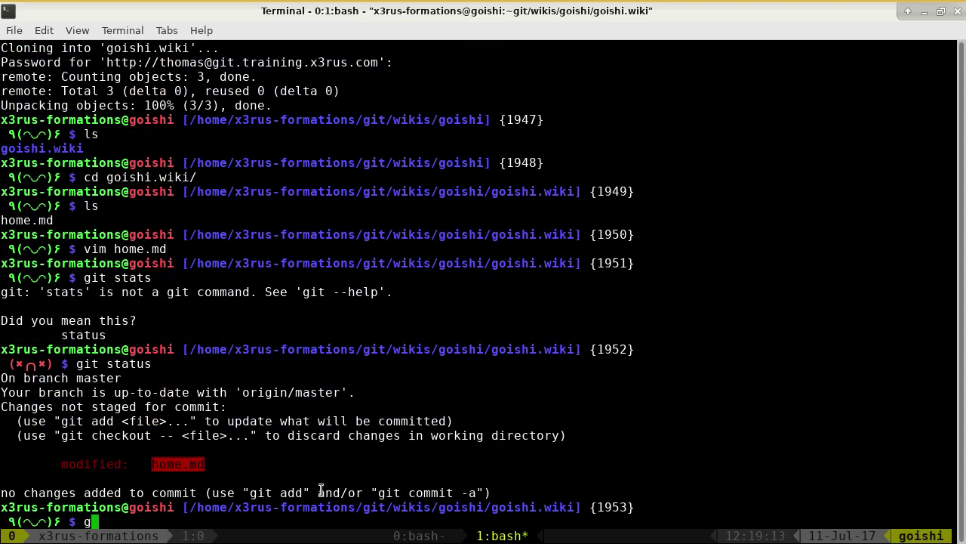
pyautogui.write('it commit -a -m "Aj')
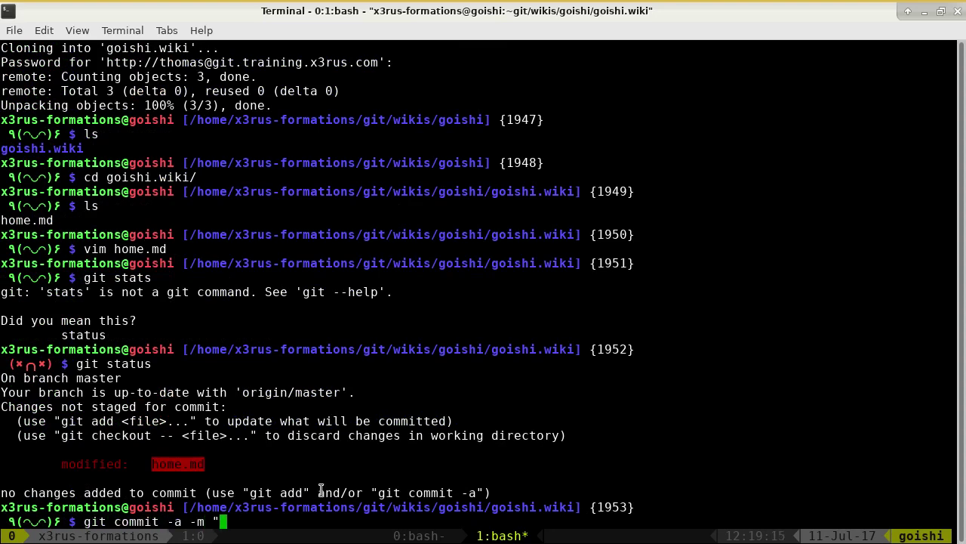
pyautogui.write('out de la section')
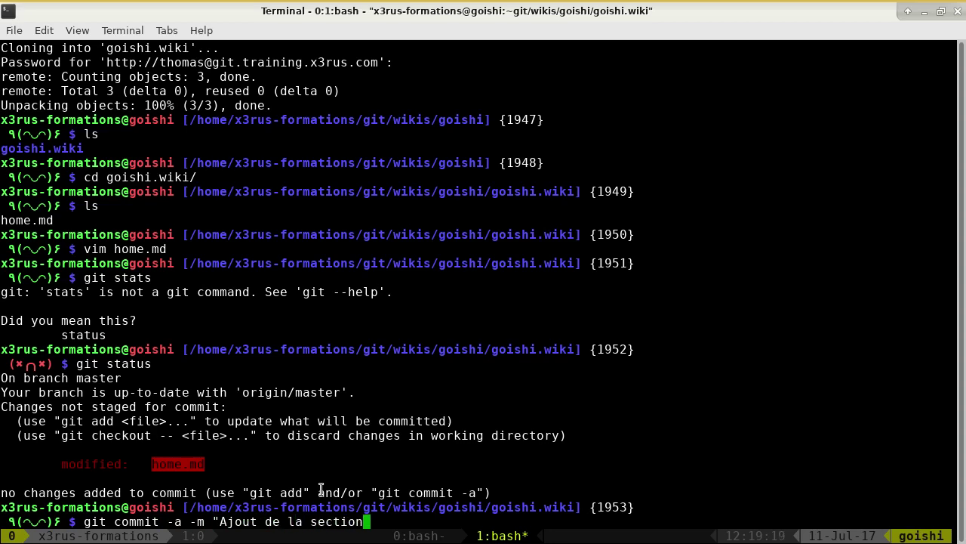
pyautogui.write(' taches"')
pyautogui.press('Return')
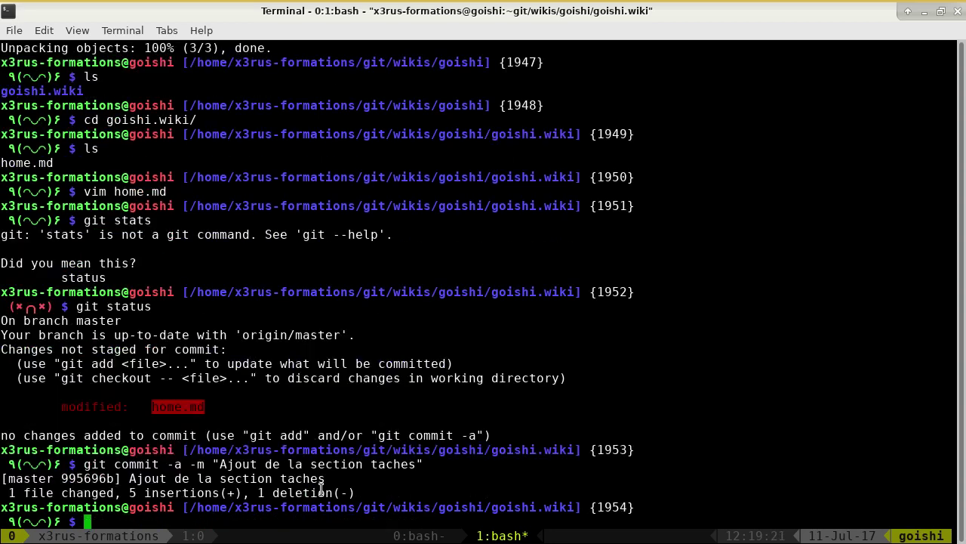
# Push the commit to origin master, entering the account password
pyautogui.write('git push or')
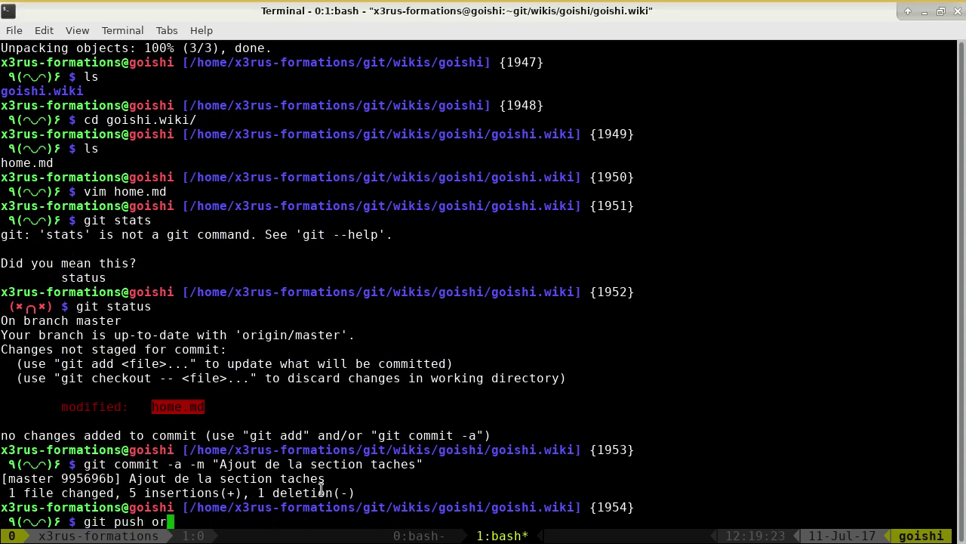
pyautogui.write('igin master')
pyautogui.press('Return')
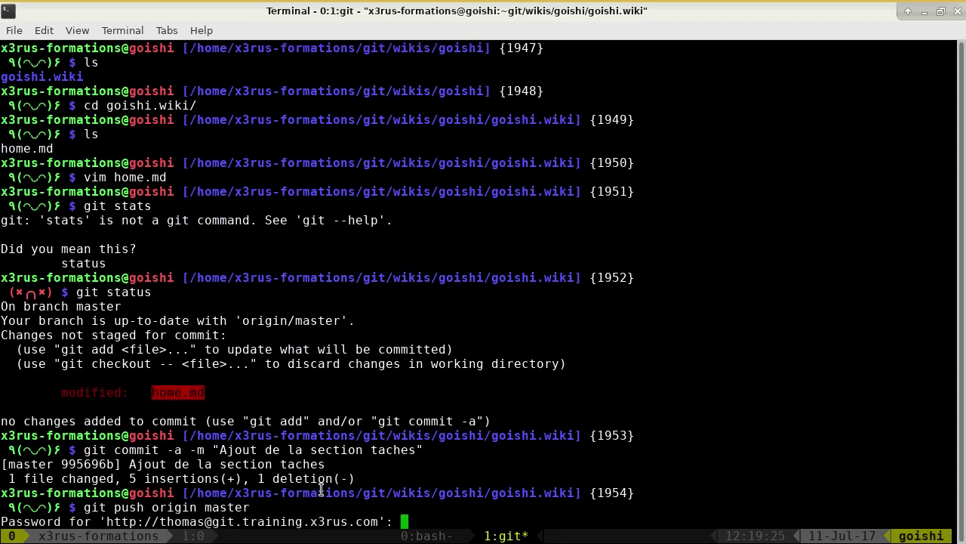
pyautogui.press('Return')
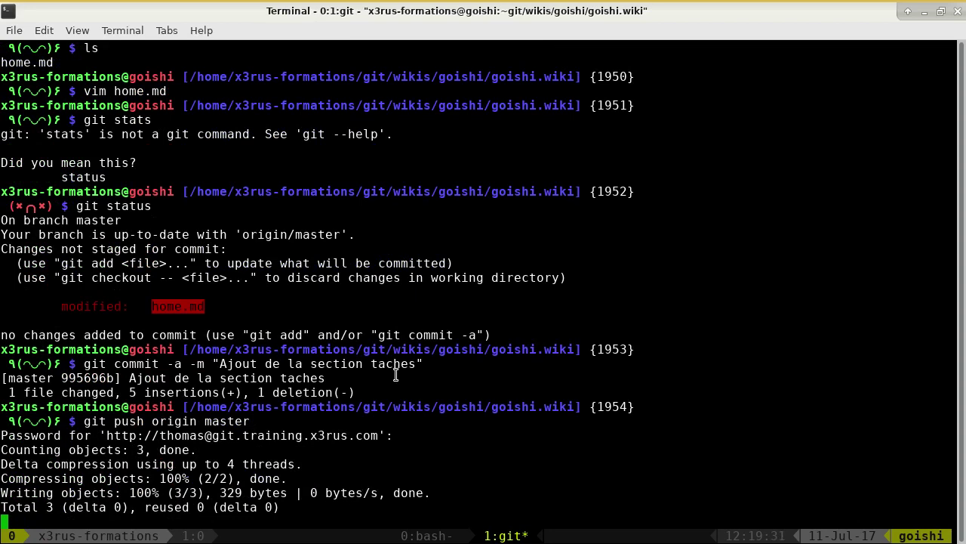
# Switch back to Firefox and reload the wiki Home page to check the pushed Tâches section
pyautogui.hotkey('alt', 'Tab')
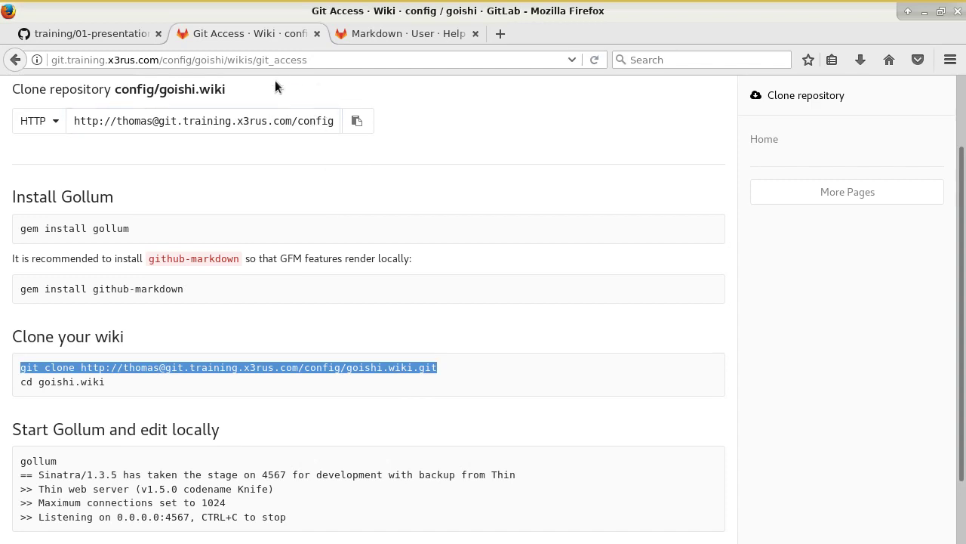
pyautogui.click(15, 59)
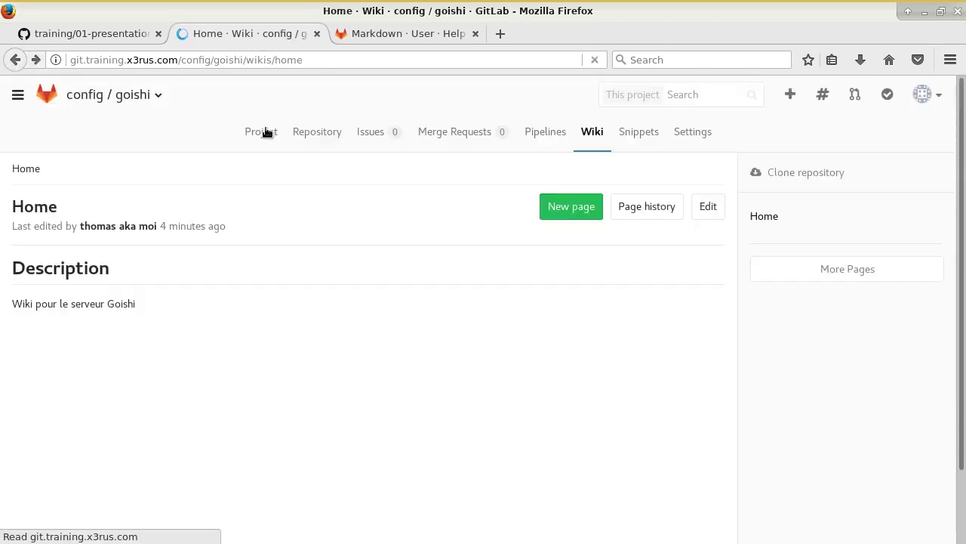
pyautogui.click(590, 130)
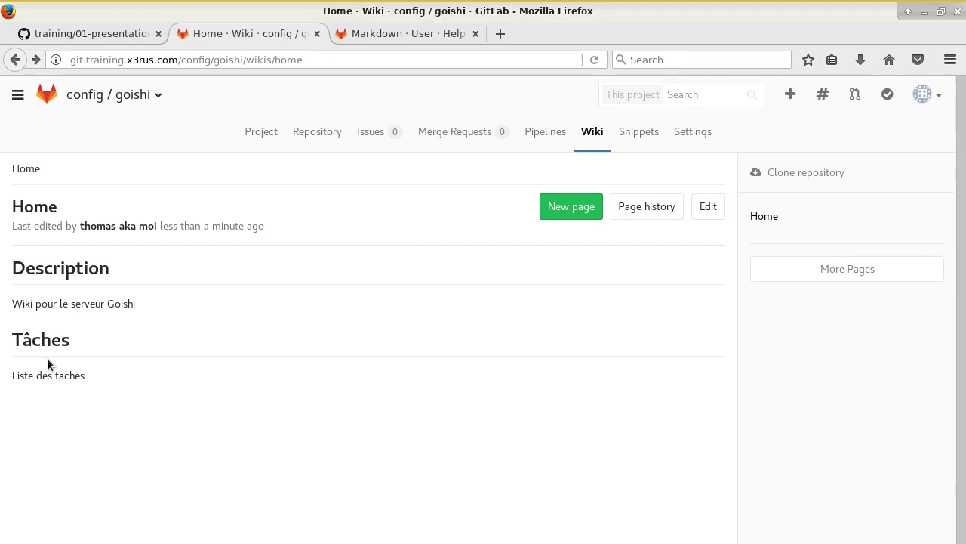
# Switch to the terminal, reopen home.md in Vim at its last line, and create a new tmux window
pyautogui.hotkey('alt', 'Tab')
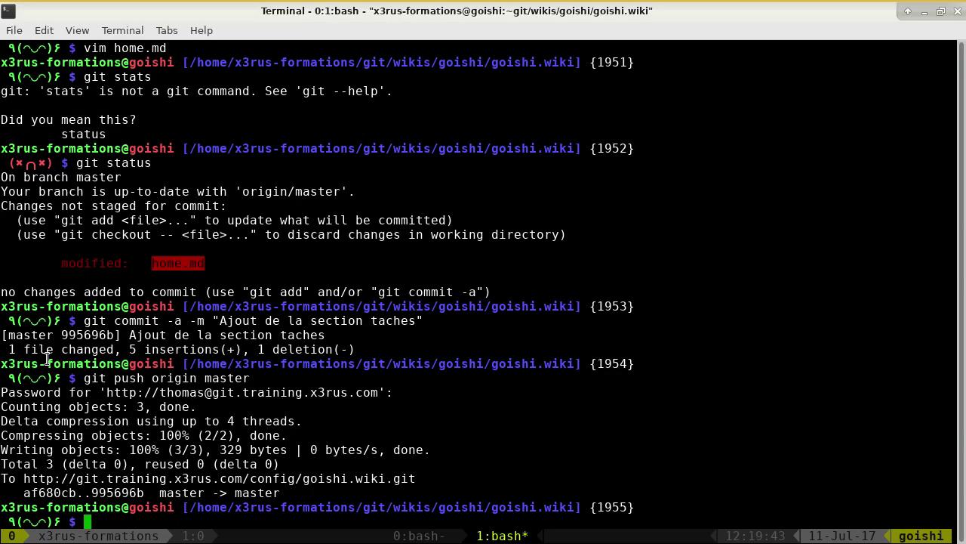
pyautogui.write('vim home.md')
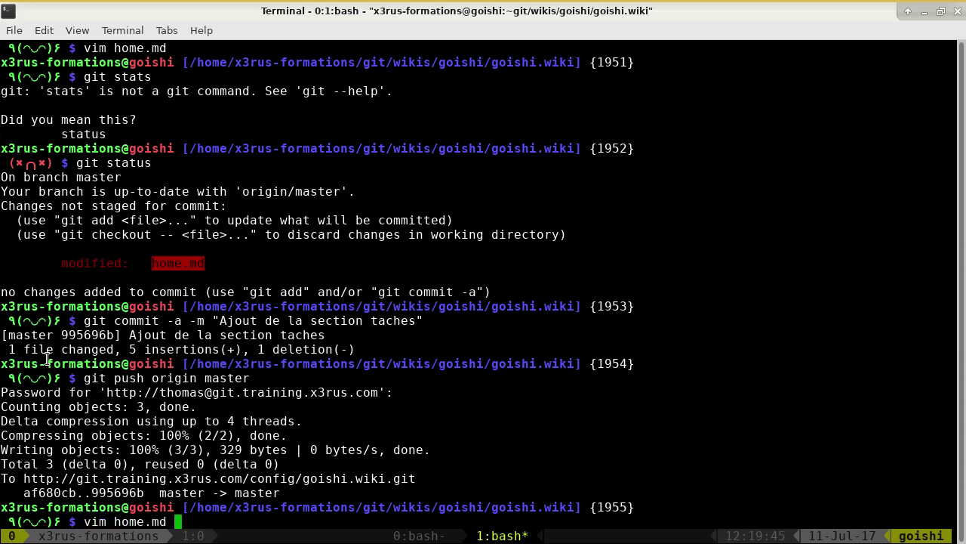
pyautogui.press('Return')
pyautogui.hotkey('shift', 'g')
pyautogui.hotkey('ctrl', 'b')
pyautogui.write('c')
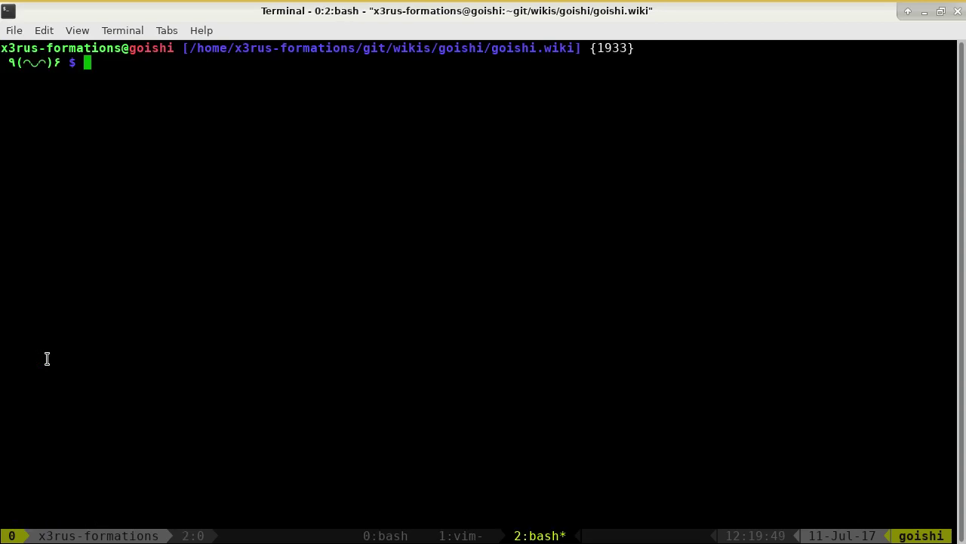
# List the contents of /tmp/ in long format, copy the command with its output, and return to the tmux window with home.md
pyautogui.write('ls -l /tmp/')
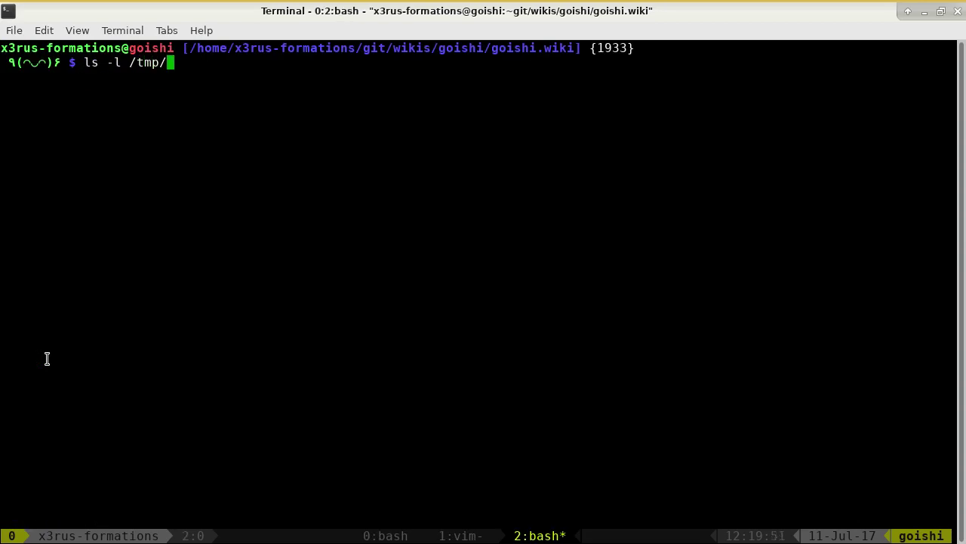
pyautogui.press('Return')
pyautogui.moveTo(587, 129); pyautogui.dragTo(71, 68)
pyautogui.hotkey('ctrl', 'c')
pyautogui.hotkey('ctrl', 'b')
pyautogui.press('1')
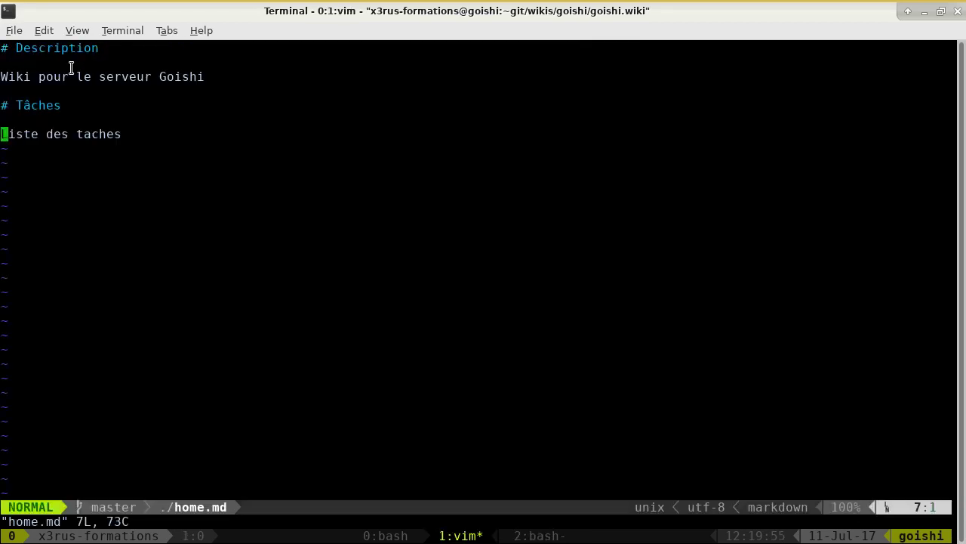
# Add a triple-backtick code block below "Liste des taches" and paste the copied ls -l /tmp/ listing inside it
pyautogui.press('o')
pyautogui.press('Return')
pyautogui.write('```')
pyautogui.press('Return')
pyautogui.write('```')
pyautogui.press('Up')
pyautogui.press('Return')
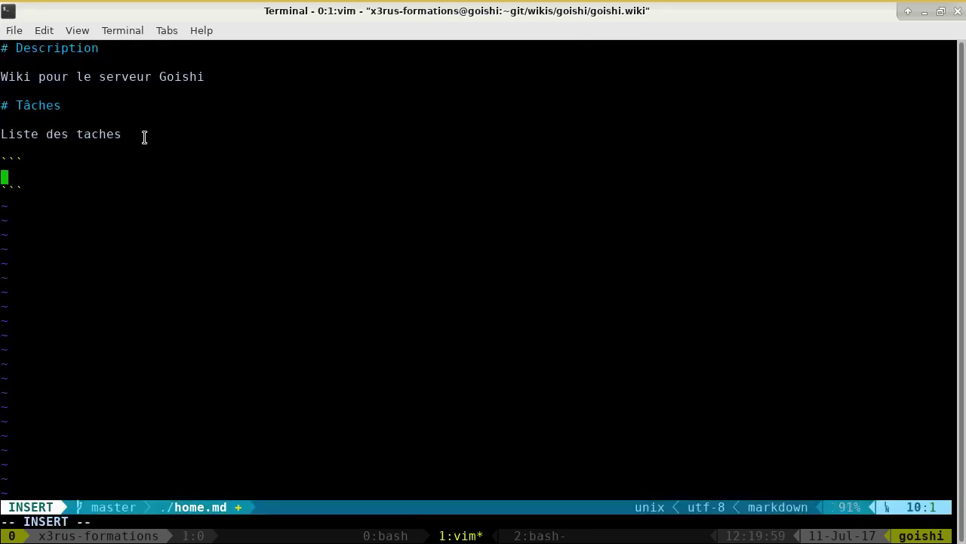
pyautogui.middleClick(180, 165)
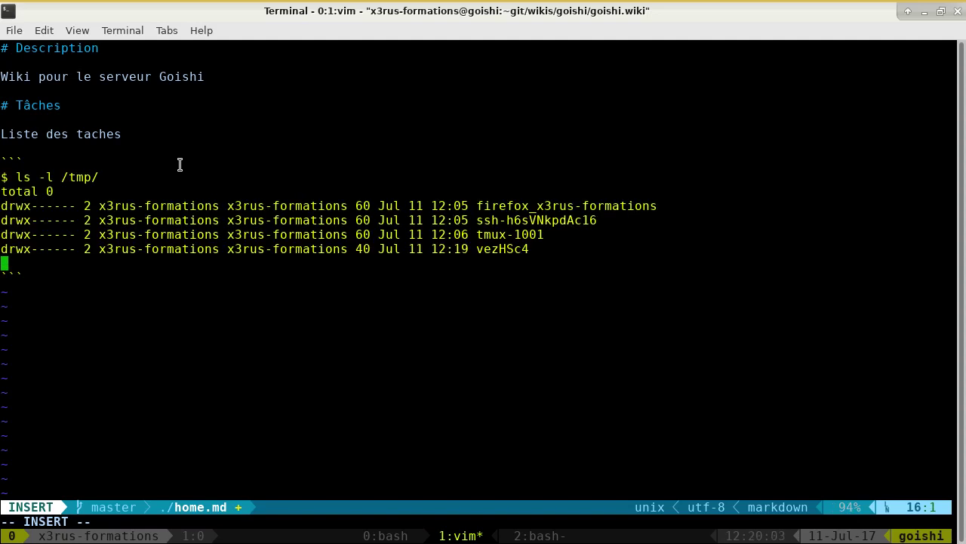
# Save home.md and quit Vim
pyautogui.press('Escape')
pyautogui.write(':w')
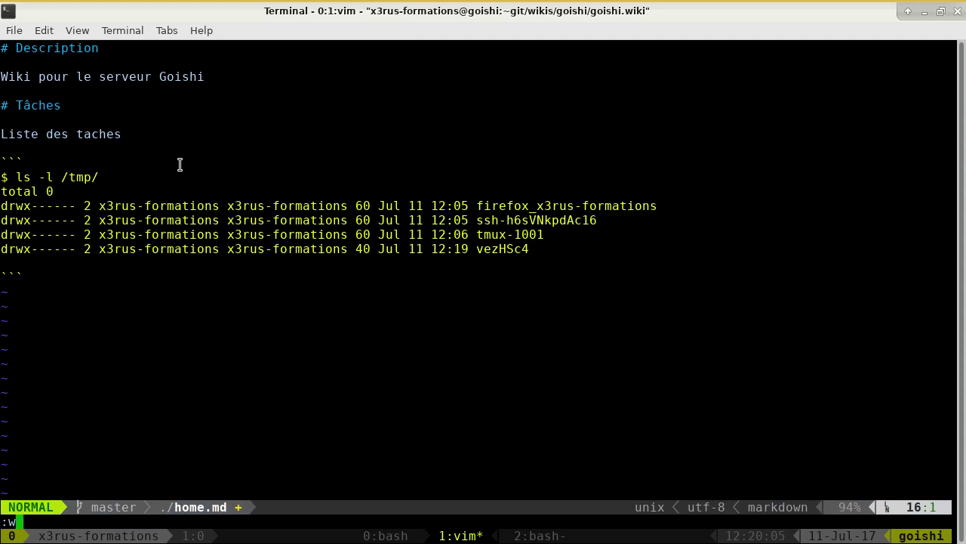
pyautogui.press('Return')
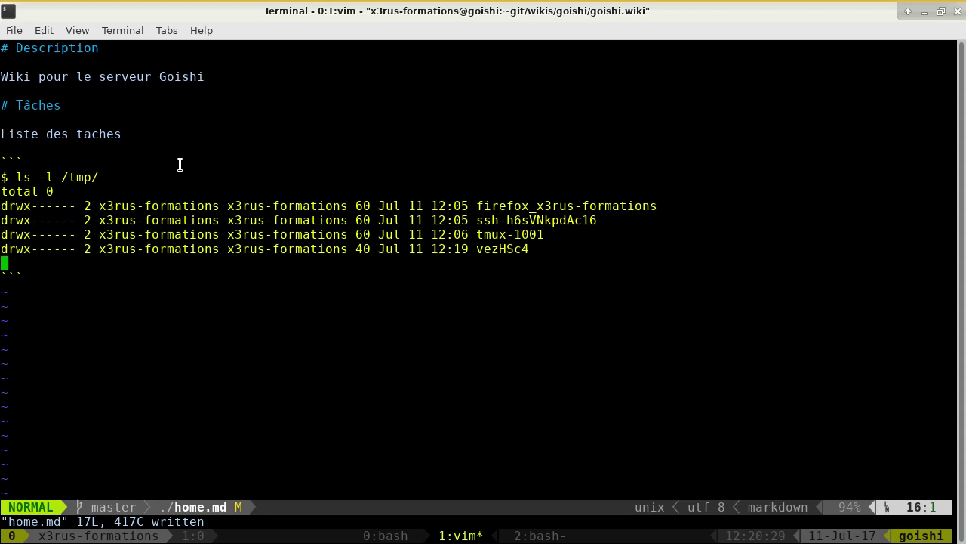
pyautogui.write(':w')
pyautogui.press('Return')
pyautogui.write(':q')
pyautogui.press('Return')
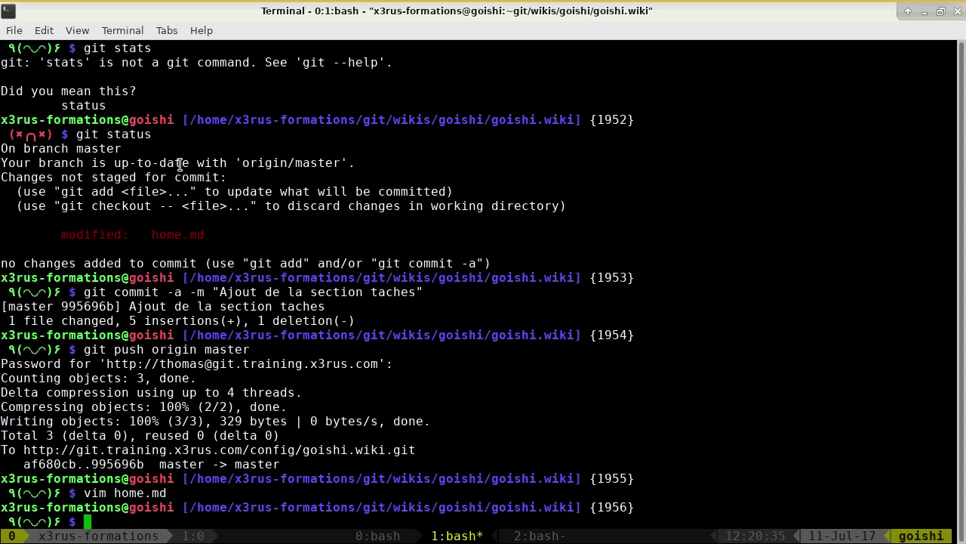
# Switch to Firefox and open the goishi wiki's Clone repository instructions in a new tab
pyautogui.hotkey('alt', 'Tab')
pyautogui.click(414, 34)
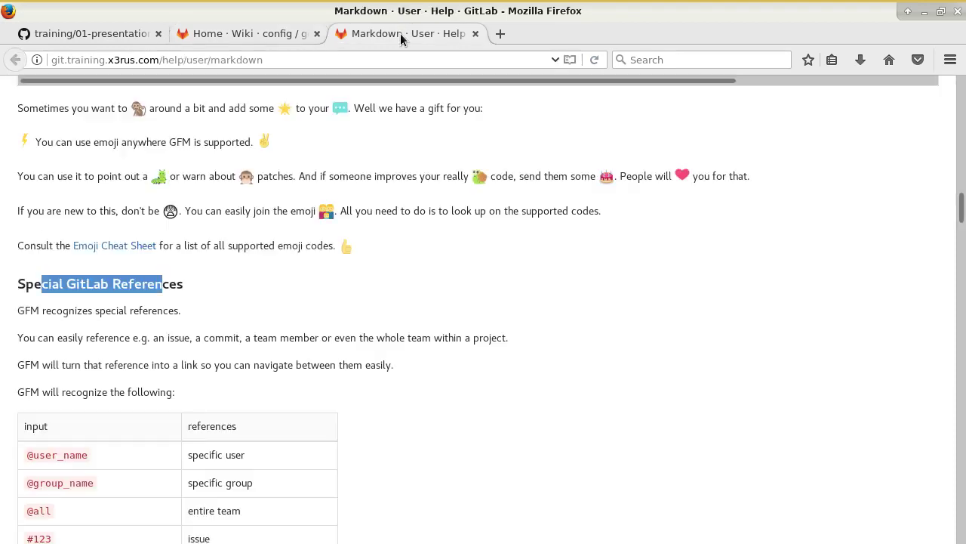
pyautogui.click(290, 31)
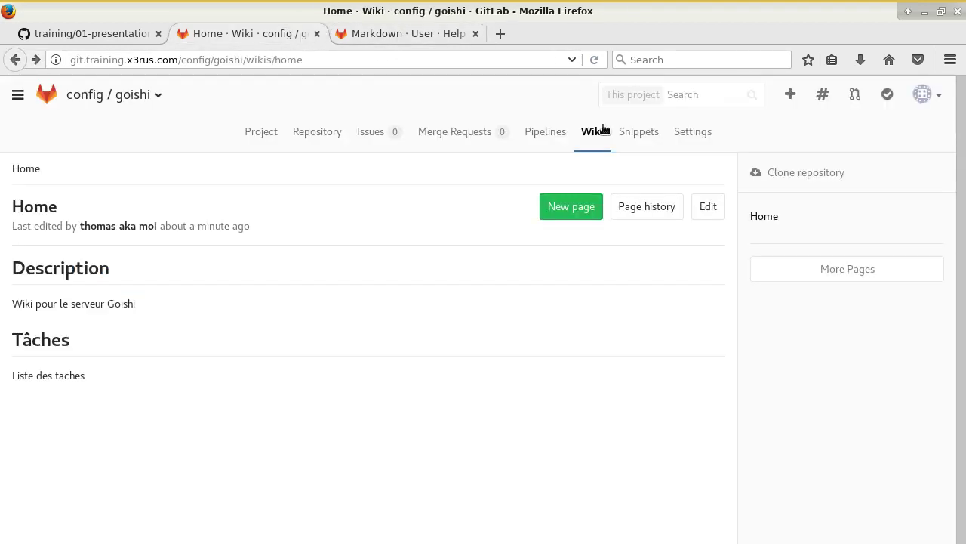
pyautogui.middleClick(788, 172)
pyautogui.click(362, 41)
pyautogui.scroll(-2, 422, 196)
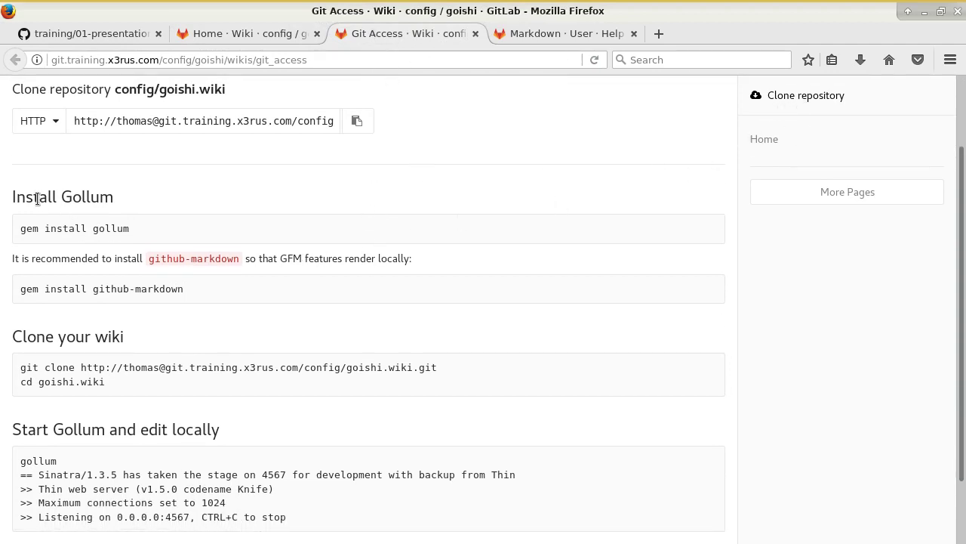
# Review the instructions for installing Gollum and github-markdown and for starting Gollum locally, highlighting the relevant commands
pyautogui.moveTo(39, 197); pyautogui.dragTo(96, 203)
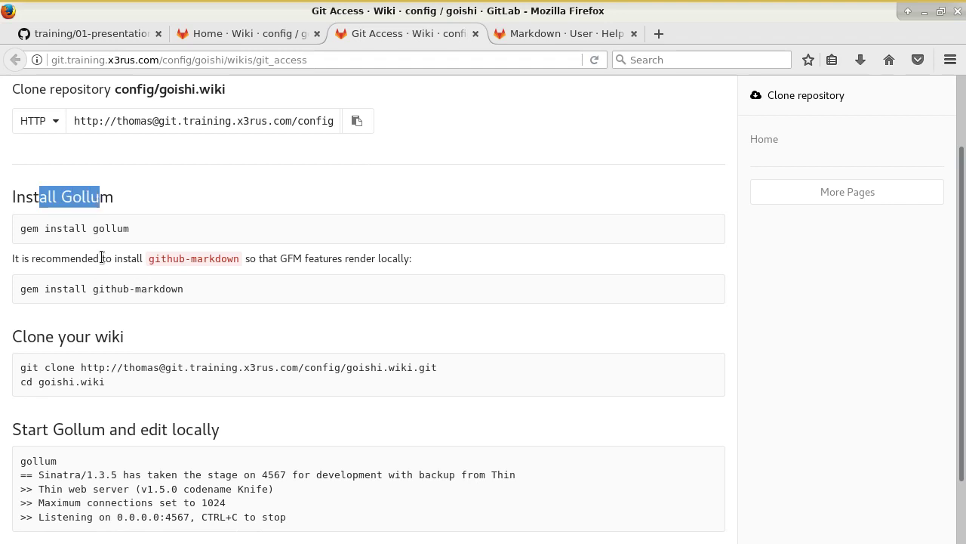
pyautogui.moveTo(62, 288); pyautogui.dragTo(171, 289)
pyautogui.click(129, 289)
pyautogui.moveTo(91, 290); pyautogui.dragTo(210, 292)
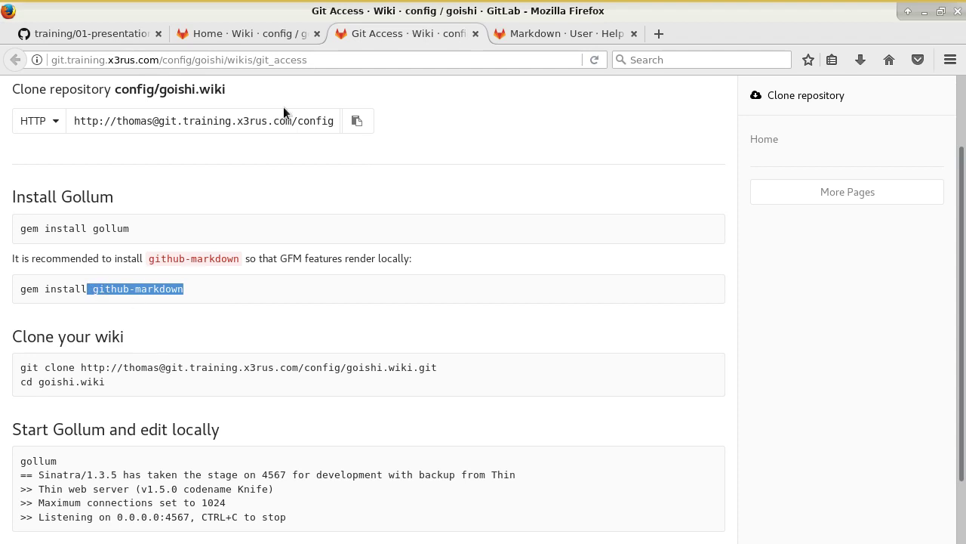
pyautogui.click(367, 211)
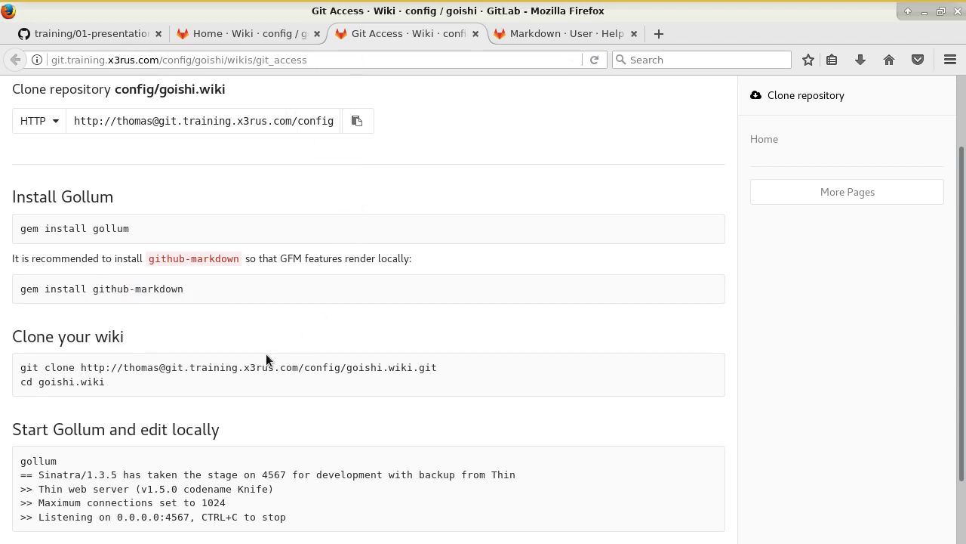
pyautogui.doubleClick(46, 461)
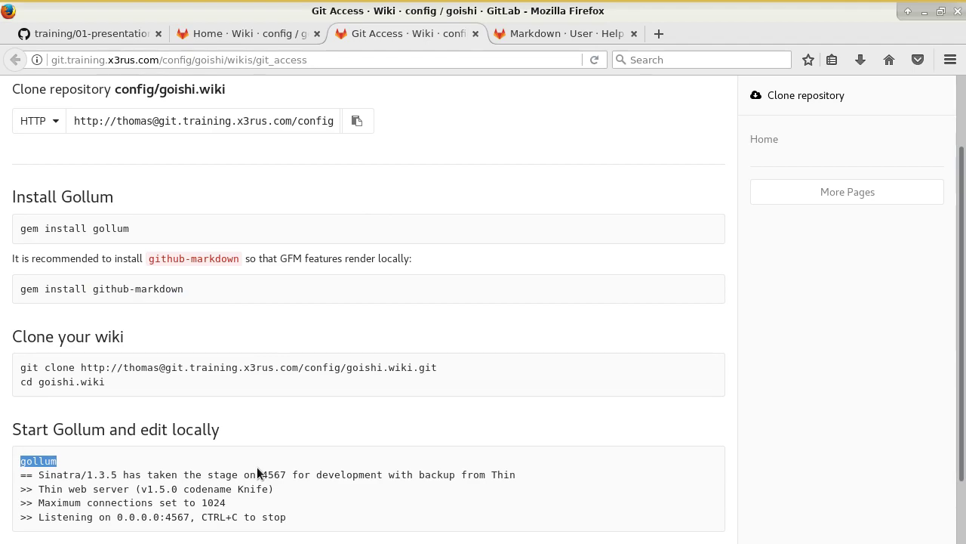
# Switch to the terminal, start ~/.gem/ruby/2.4.0/bin/gollum from the wiki repository, and highlight the HTTP server's port in its output
pyautogui.hotkey('alt', 'Tab')
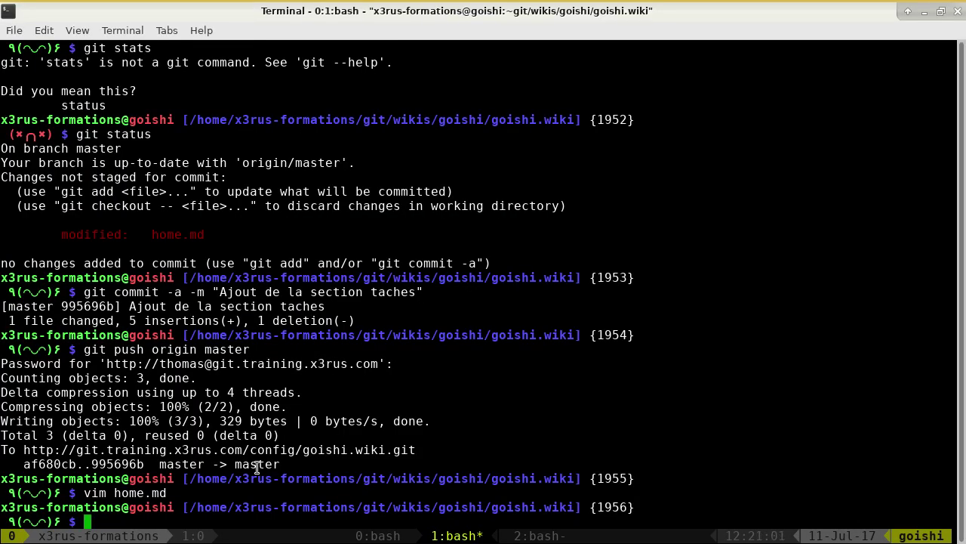
pyautogui.hotkey('ctrl', 'r')
pyautogui.write('gol')
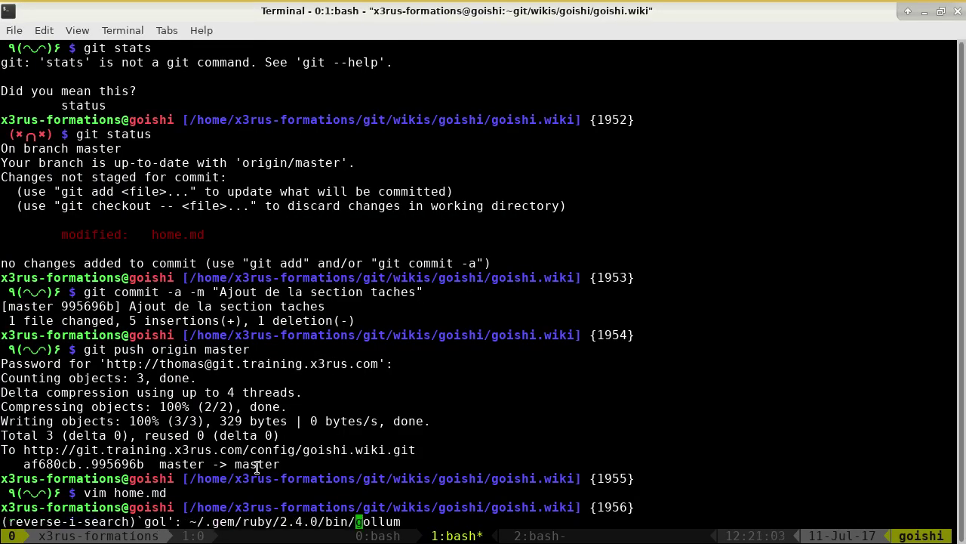
pyautogui.press('Return')
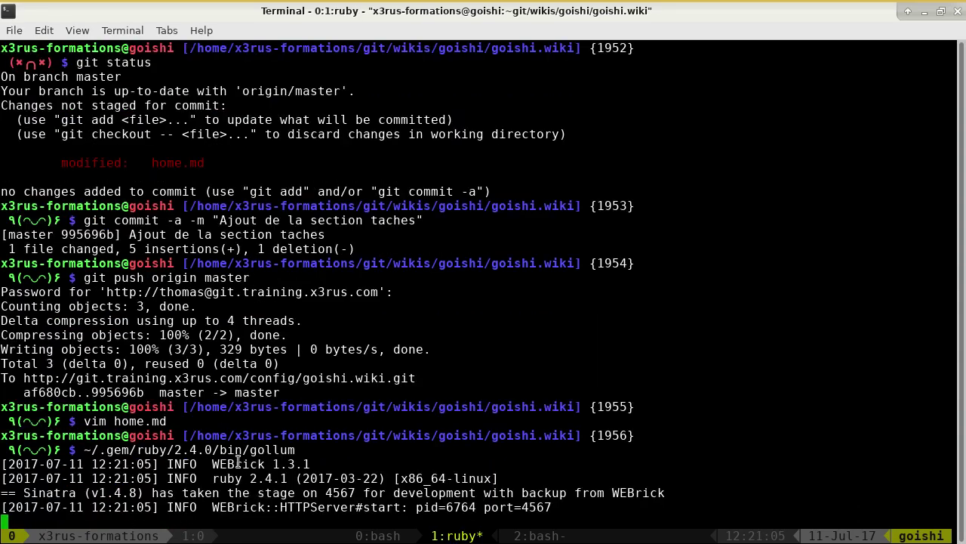
pyautogui.moveTo(273, 507); pyautogui.dragTo(344, 507)
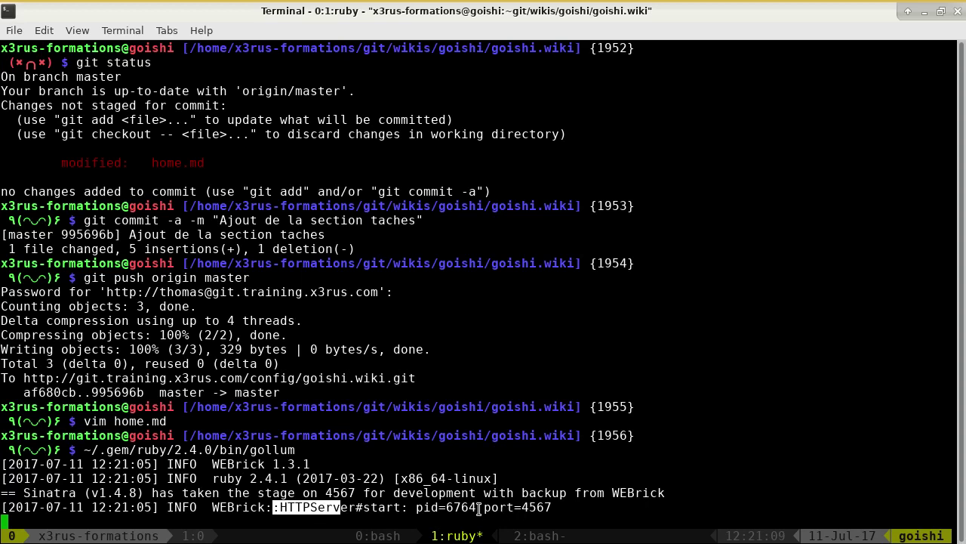
pyautogui.moveTo(525, 507); pyautogui.dragTo(560, 509)
pyautogui.click(550, 500)
# Switch to Firefox and open the local Gollum wiki at 127.0.0.1:4567 in a new tab
pyautogui.hotkey('alt', 'Tab')
pyautogui.hotkey('ctrl', 't')
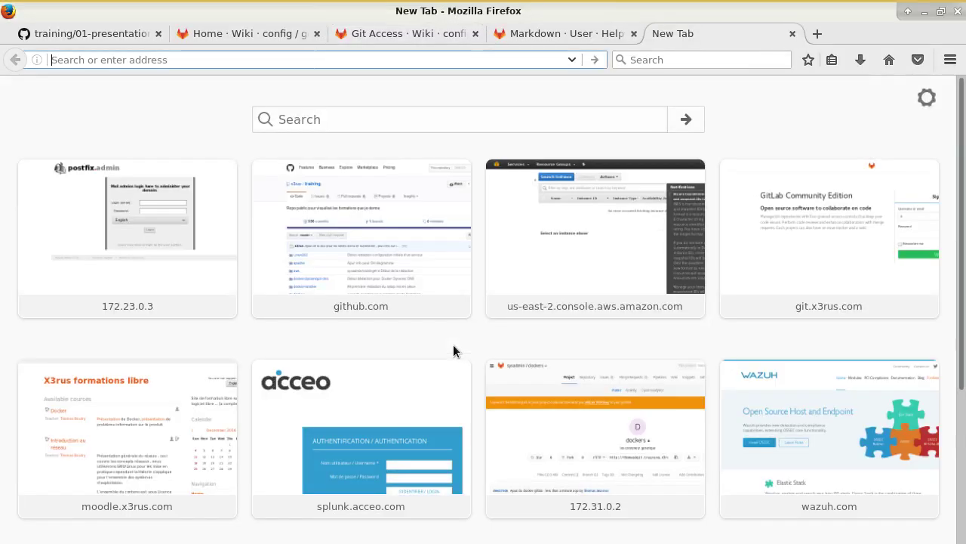
pyautogui.write('127.0.0.')
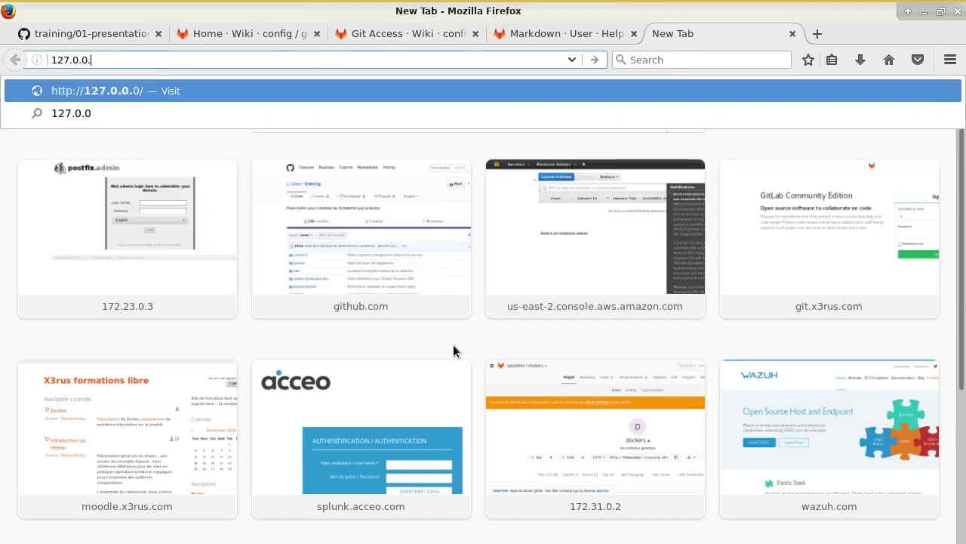
pyautogui.write('1:4567')
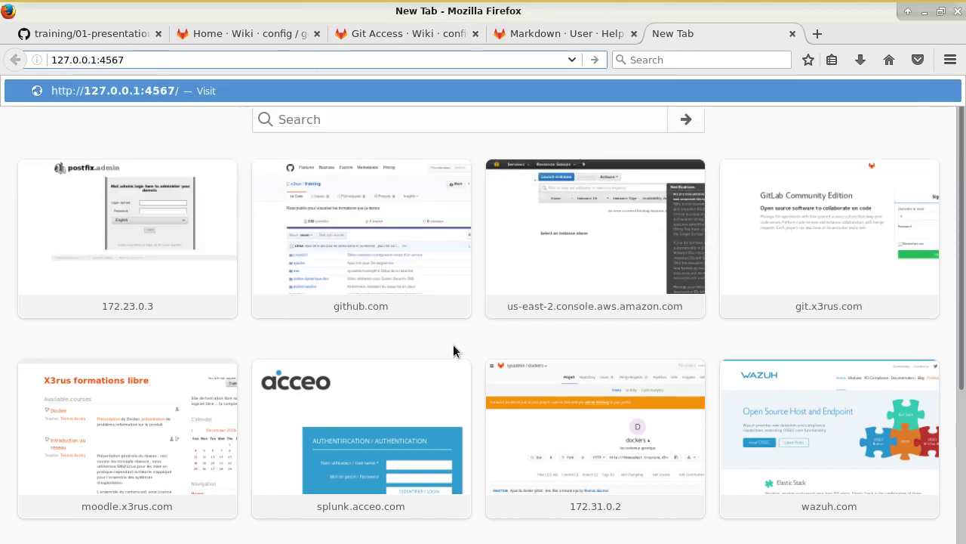
pyautogui.press('Return')
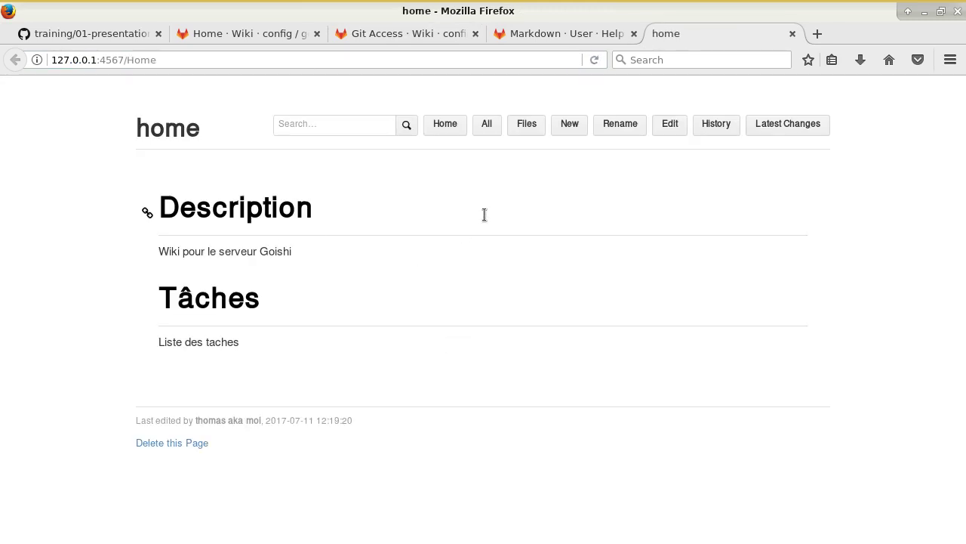
# Edit the home page in Gollum, adding a level-3 heading "test demo" followed by the text "blabla", and save it
pyautogui.click(672, 125)
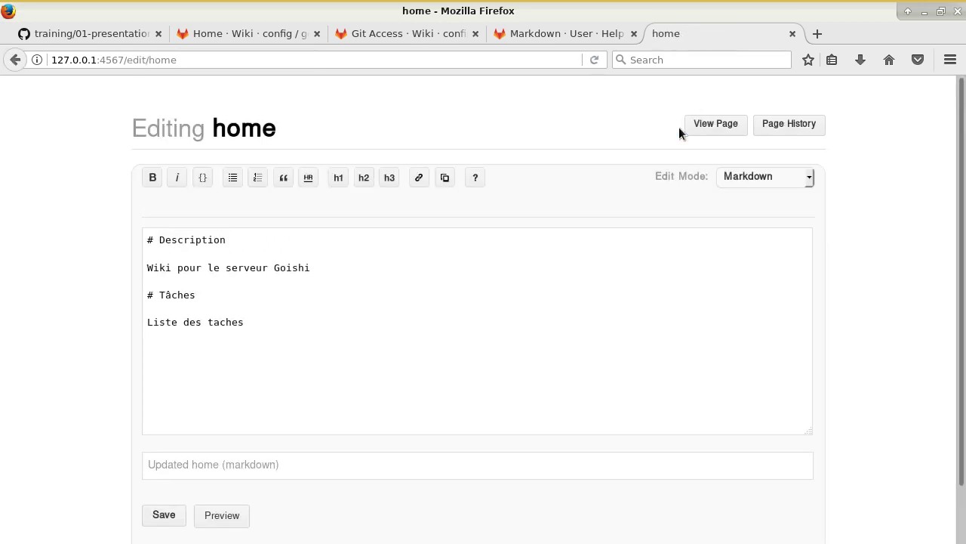
pyautogui.click(340, 369)
pyautogui.scroll(-2, 487, 340)
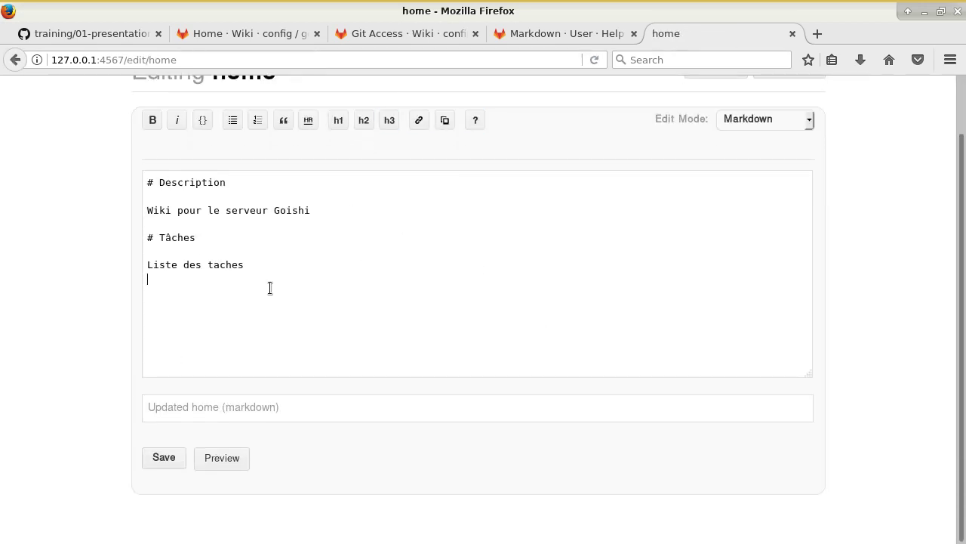
pyautogui.click(388, 120)
pyautogui.write('test demo ')
pyautogui.write('blabla')
pyautogui.click(166, 459)
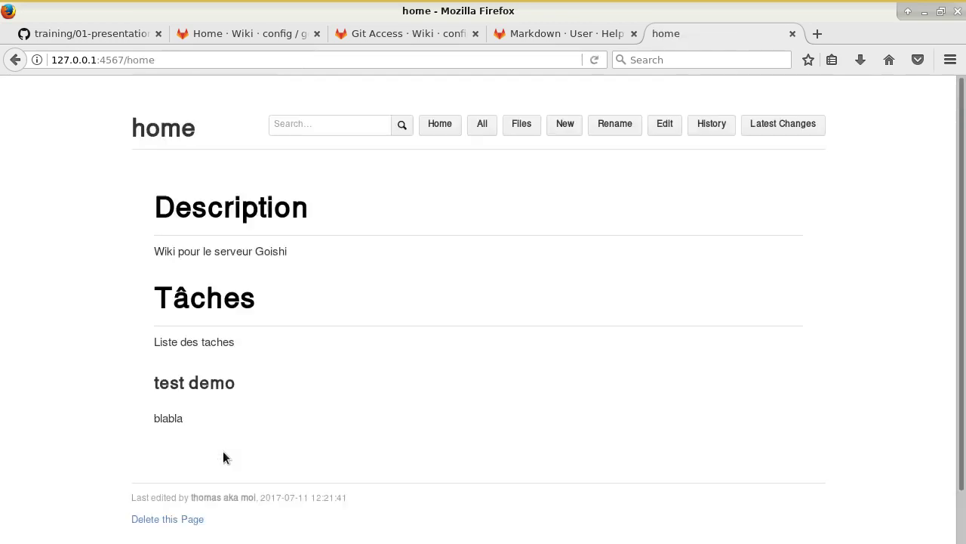
# Switch to the terminal's free tmux window, list the repository files, and print home.md to check the Gollum edit
pyautogui.hotkey('alt', 'Tab')
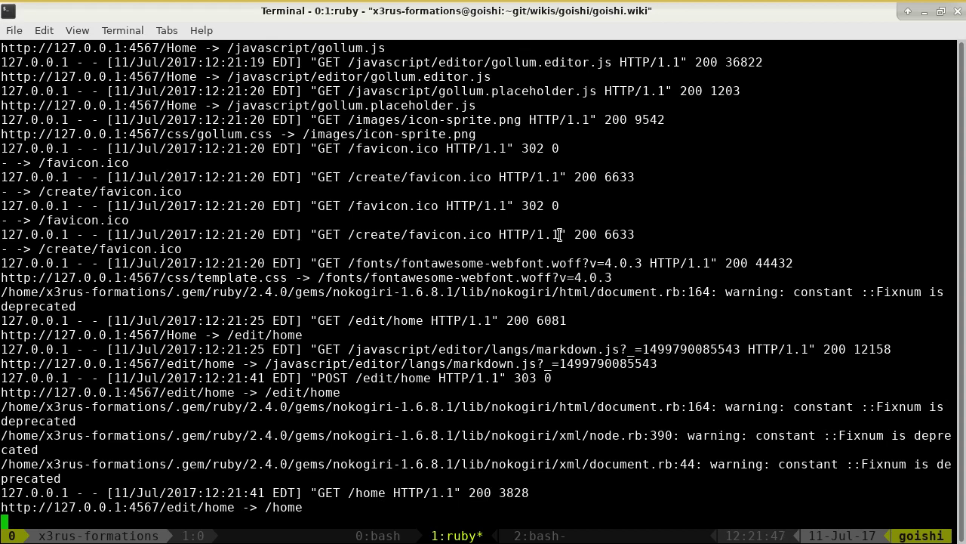
pyautogui.hotkey('ctrl', 'b')
pyautogui.write('n')
pyautogui.write('ls')
pyautogui.press('Return')
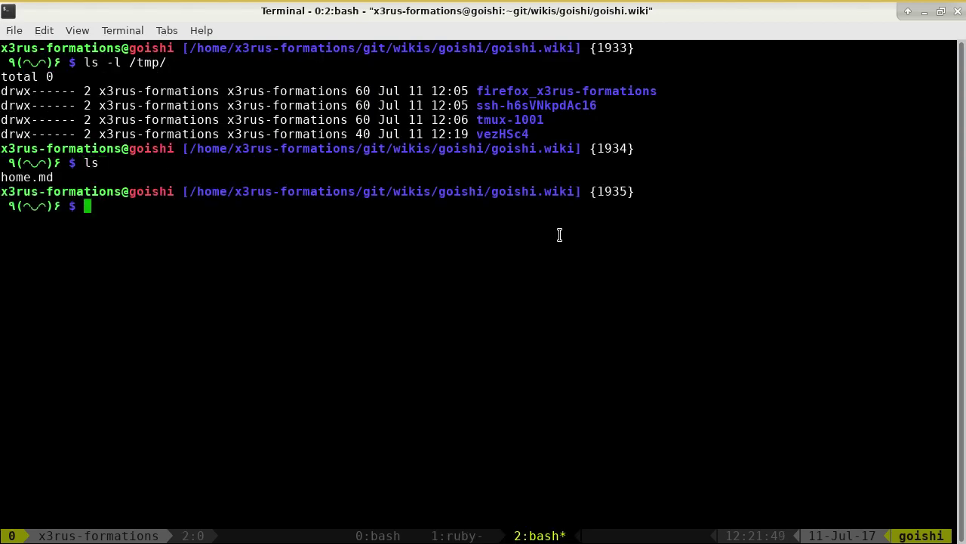
pyautogui.write('cat home.md')
pyautogui.press('Return')
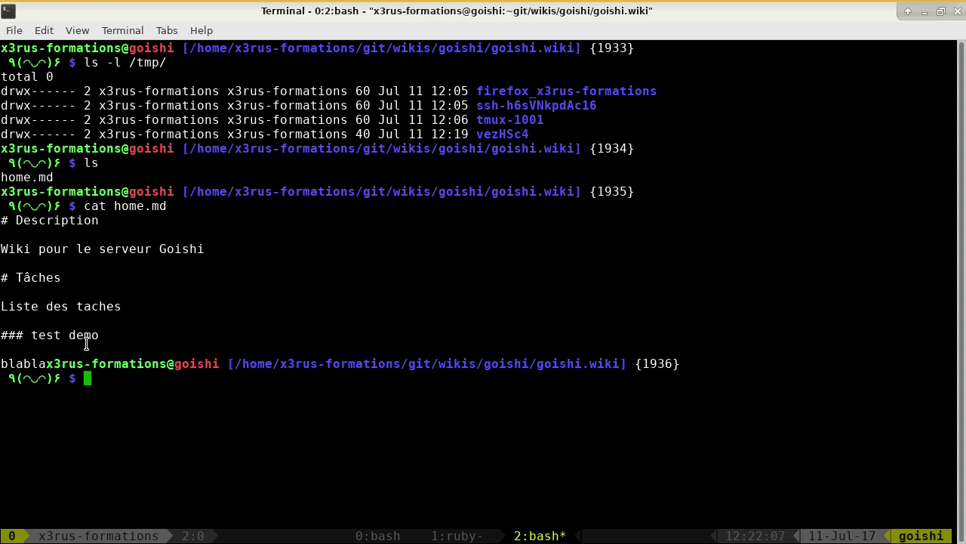
# Create a directory named data in the wiki repository
pyautogui.hotkey('ctrl', 'b')
pyautogui.press('1')
pyautogui.hotkey('ctrl', 'b')
pyautogui.press('2')
pyautogui.moveTo(605, 368); pyautogui.dragTo(492, 373)
pyautogui.click(496, 364)
pyautogui.write('mkdir ')
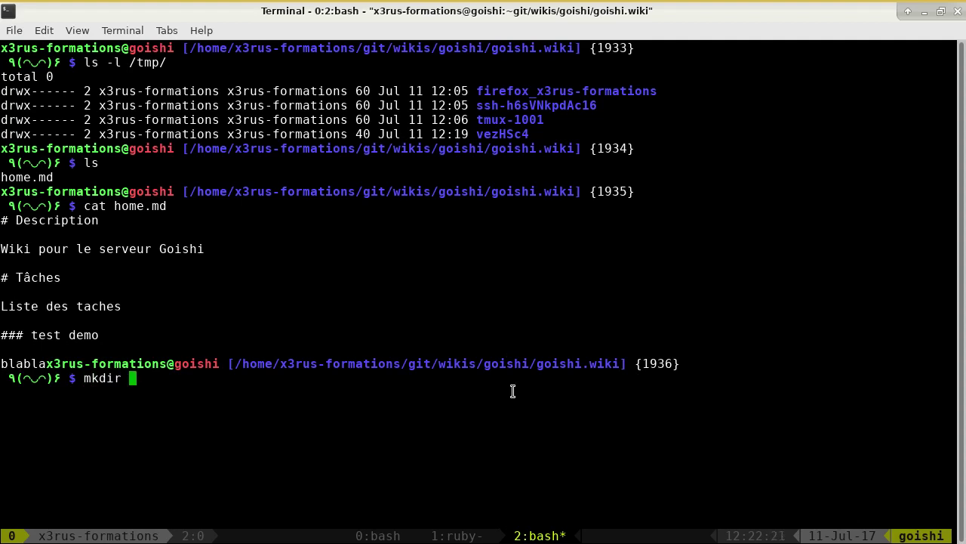
pyautogui.write('data')
pyautogui.press('Return')
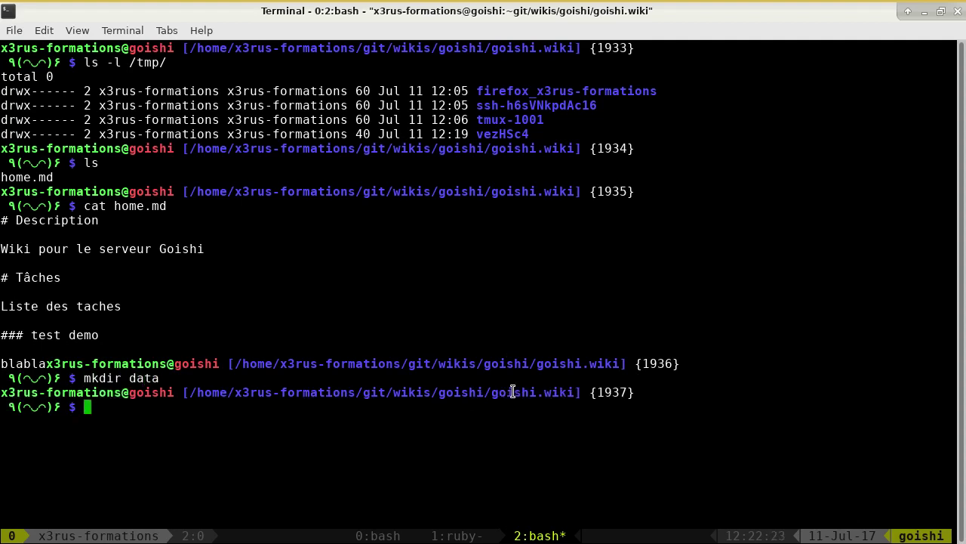
# Redirect the listing of /tmp/ into a file named exemple inside the data directory
pyautogui.write('ls /tmp/')
pyautogui.write('> data/')
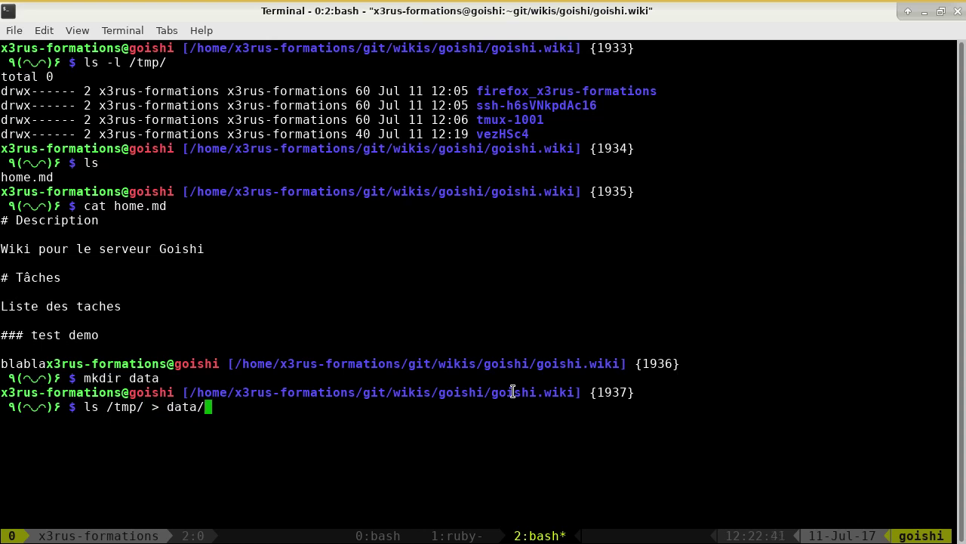
pyautogui.write('t')
pyautogui.press('BackSpace')
pyautogui.write('example')
pyautogui.press('Left')
pyautogui.press('Left')
pyautogui.press('Left')
pyautogui.press('Left')
pyautogui.press('BackSpace')
pyautogui.write('e')
pyautogui.press('Right')
pyautogui.press('Right')
pyautogui.press('Right')
pyautogui.press('Right')
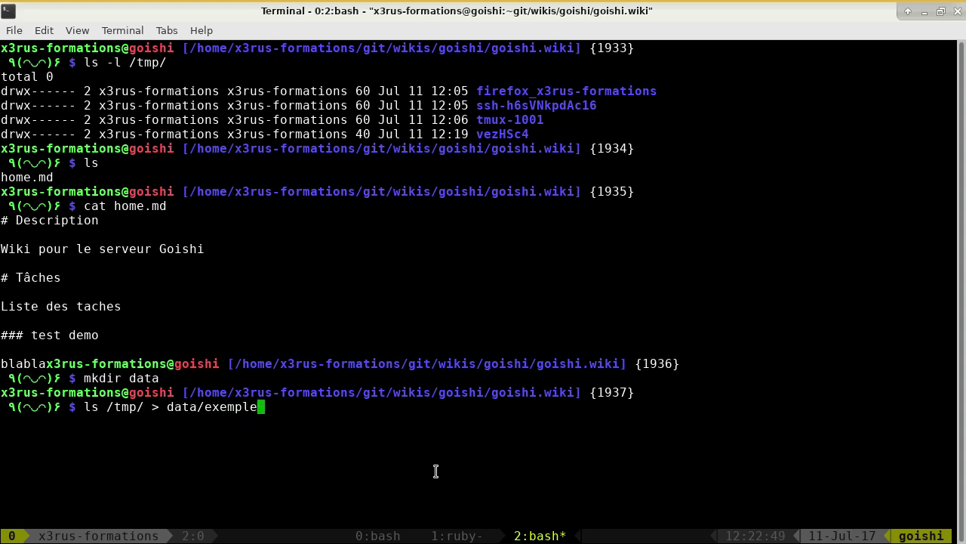
pyautogui.moveTo(83, 406); pyautogui.dragTo(327, 410)
pyautogui.click(331, 410)
pyautogui.press('Return')
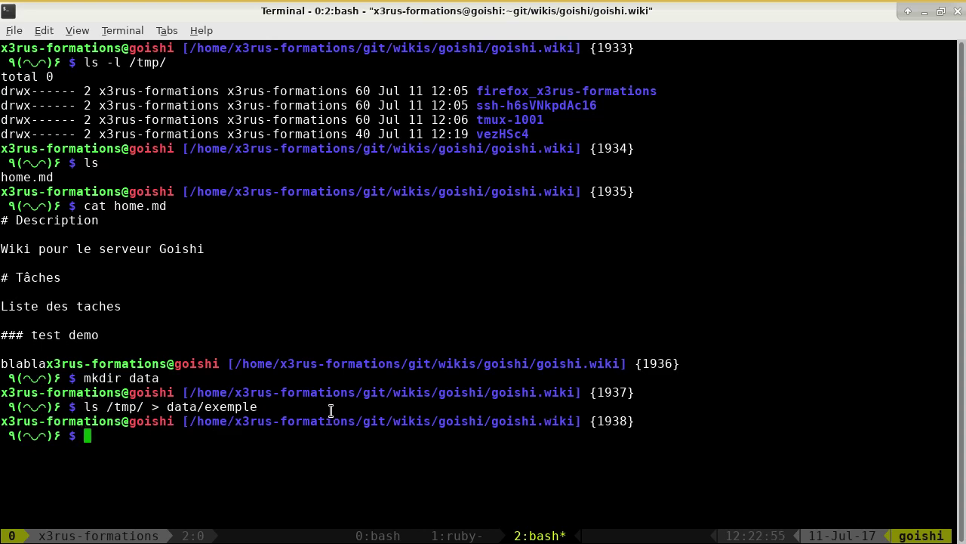
# Return to the tmux window running Gollum and stop the server
pyautogui.hotkey('ctrl', 'b')
pyautogui.press('1')
pyautogui.hotkey('ctrl', 'c')
# Open home.md in Vim and add a fenced code block containing ls /tmp/ below the blabla line
pyautogui.write('vim home.md')
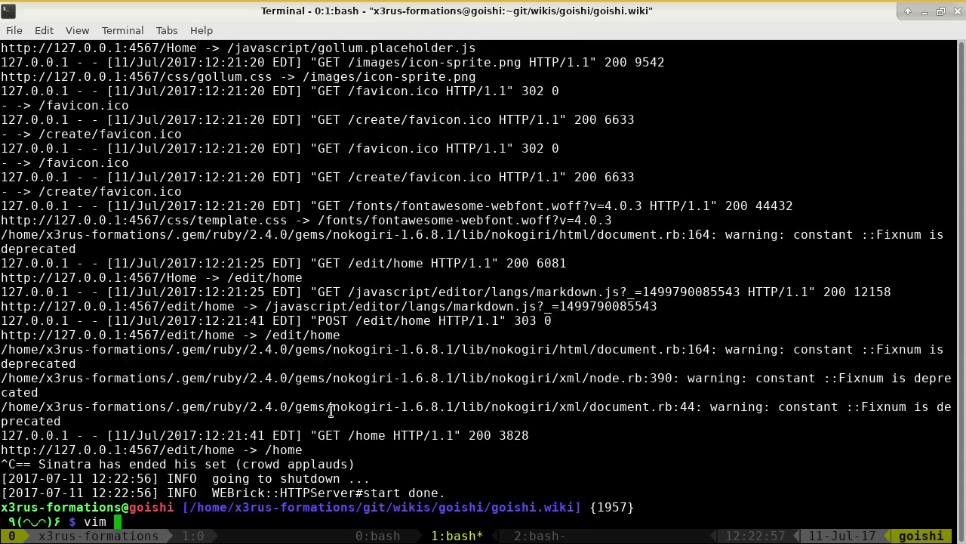
pyautogui.press('Return')
pyautogui.press('j')
pyautogui.press('j')
pyautogui.press('j')
pyautogui.press('j')
pyautogui.press('j')
pyautogui.press('j')
pyautogui.press('j')
pyautogui.press('j')
pyautogui.press('j')
pyautogui.press('j')
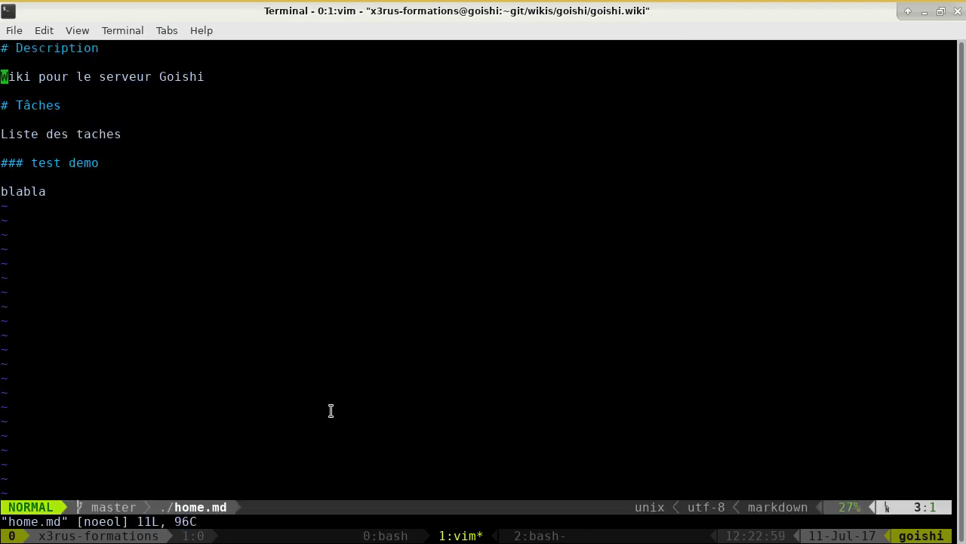
pyautogui.press('o')
pyautogui.press('Return')
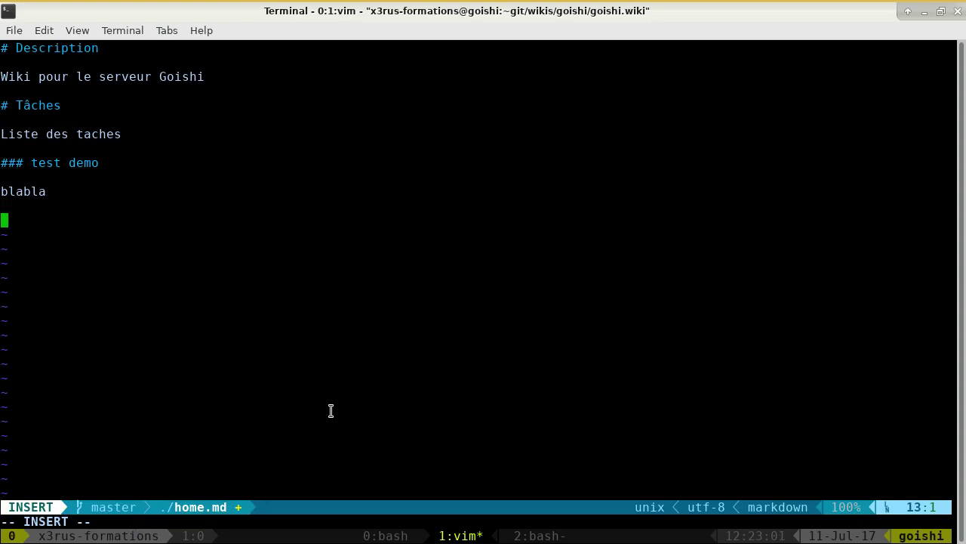
pyautogui.write('```')
pyautogui.press('Return')
pyautogui.write('```')
pyautogui.press('Up')
pyautogui.press('Return')
pyautogui.write('ls /tmp/')
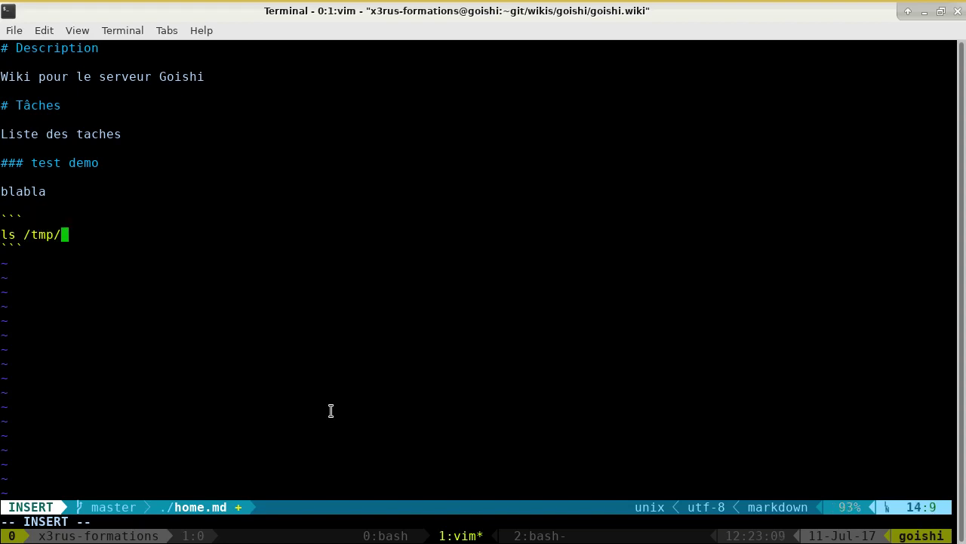
# Below the code block, add the line "Voir resultat [./data/exemple]"
pyautogui.press('Down')
pyautogui.press('Return')
pyautogui.press('Return')
pyautogui.write('Voir resulta')
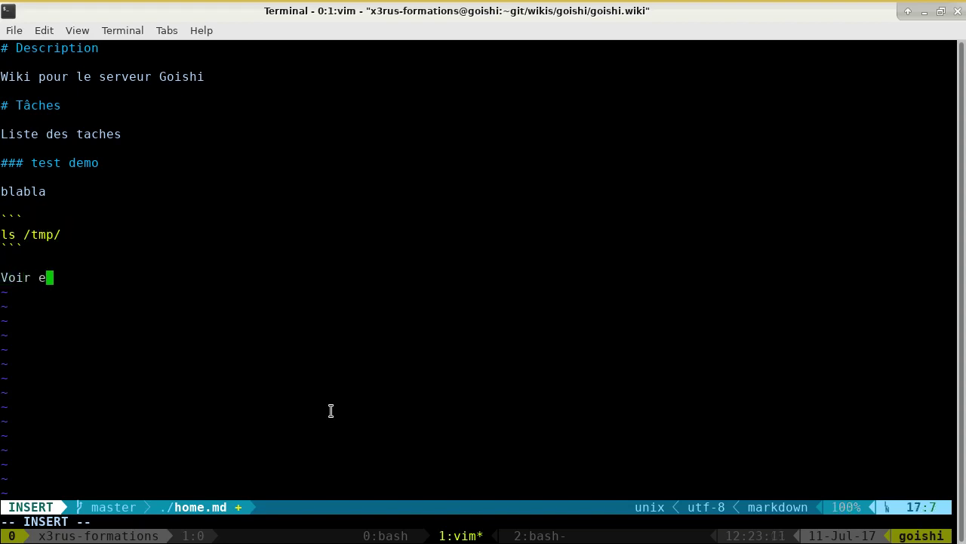
pyautogui.write('t ')
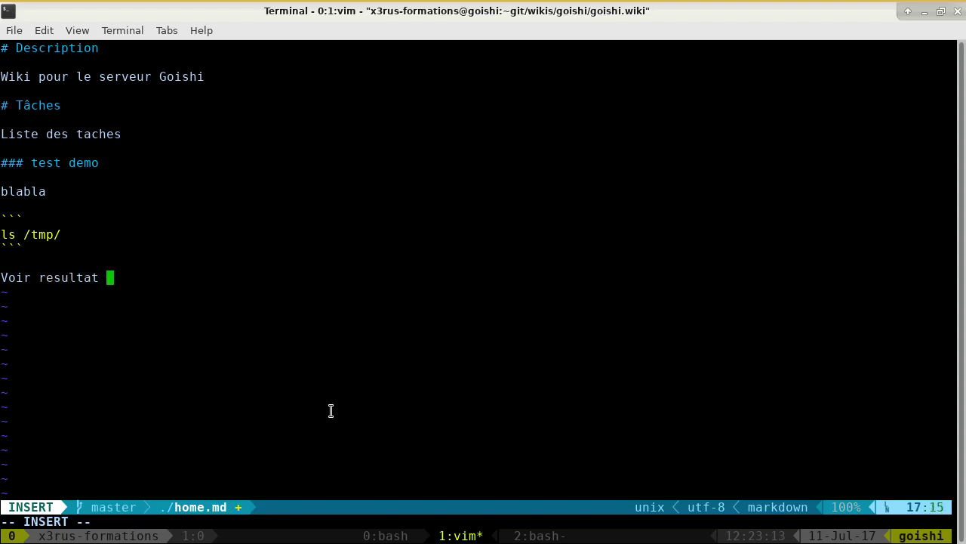
pyautogui.write('[./data')
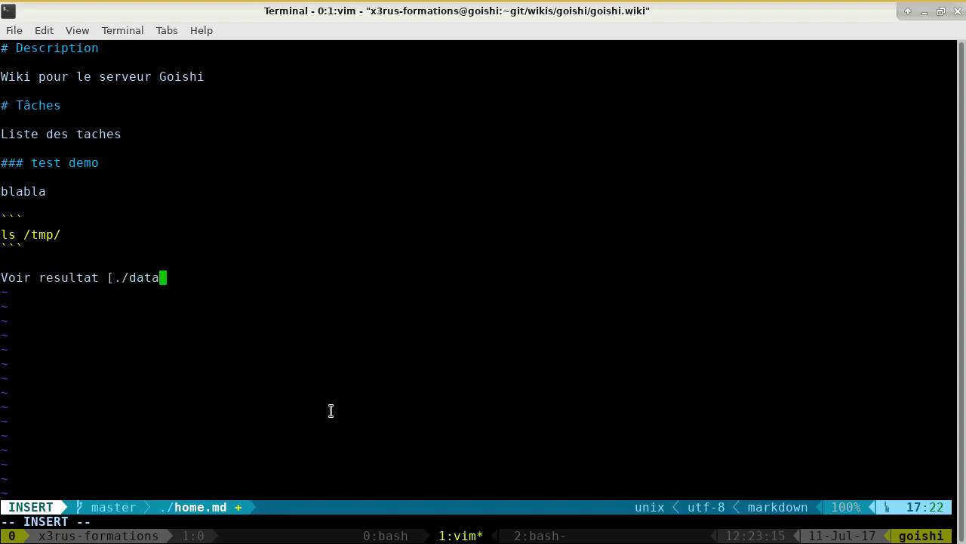
pyautogui.write('/exemple]')
# Enclose the ./data/exemple path in parentheses and remove the closing square bracket after it
pyautogui.press('Left')
pyautogui.press('Left')
pyautogui.press('Left')
pyautogui.press('Left')
pyautogui.press('Left')
pyautogui.press('Left')
pyautogui.press('Left')
pyautogui.press('Left')
pyautogui.press('Left')
pyautogui.press('Left')
pyautogui.press('Left')
pyautogui.press('Left')
pyautogui.press('Left')
pyautogui.press('Left')
pyautogui.press('Left')
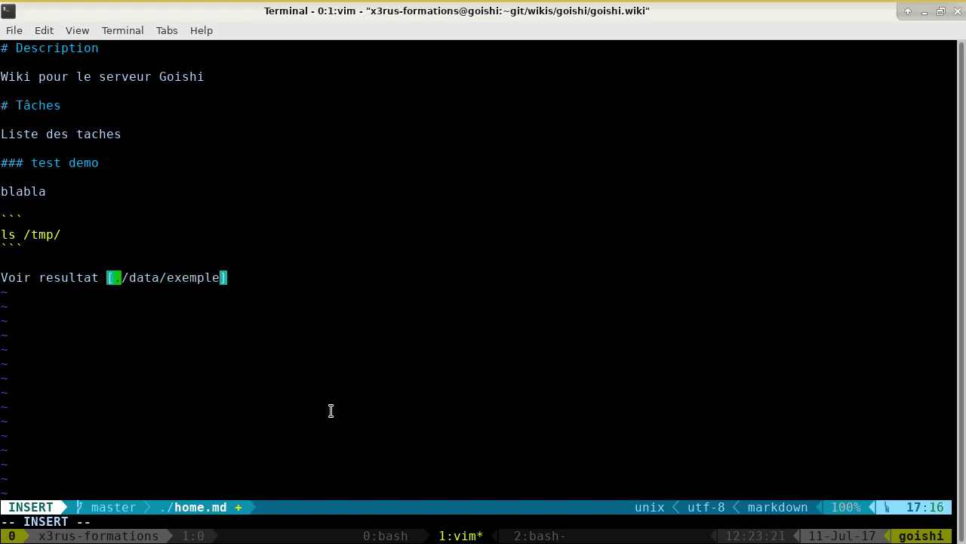
pyautogui.write('(')
pyautogui.press('Right')
pyautogui.press('Right')
pyautogui.press('Right')
pyautogui.press('Right')
pyautogui.press('Right')
pyautogui.press('Right')
pyautogui.press('Right')
pyautogui.press('Right')
pyautogui.press('Right')
pyautogui.press('Right')
pyautogui.press('Right')
pyautogui.press('Right')
pyautogui.press('Right')
pyautogui.press('Right')
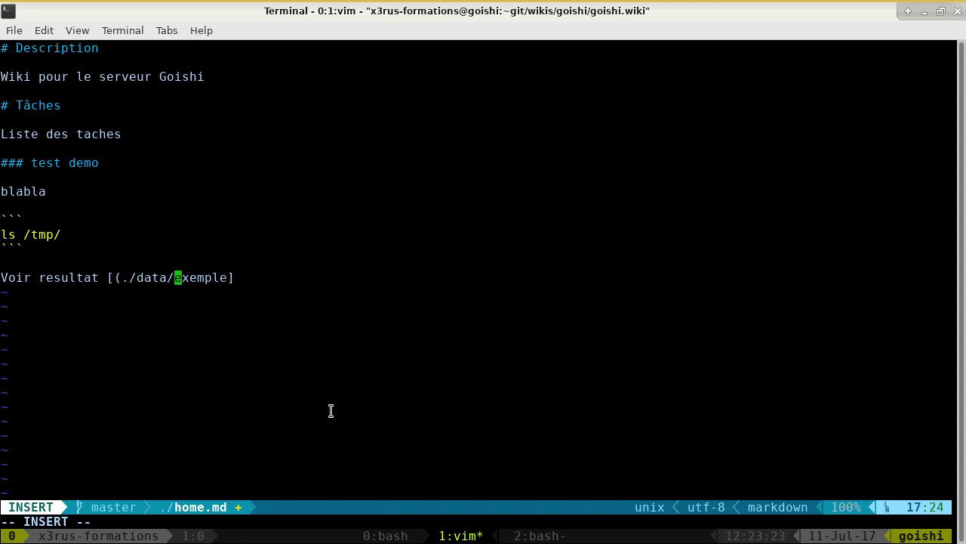
pyautogui.write(')')
pyautogui.press('Delete')
# Complete the Markdown link by closing the square bracket before the path and inserting the link text "Le resultat"
pyautogui.press('Left')
pyautogui.press('Left')
pyautogui.press('Left')
pyautogui.press('Left')
pyautogui.press('Left')
pyautogui.press('Left')
pyautogui.press('Left')
pyautogui.press('Left')
pyautogui.press('Left')
pyautogui.press('Left')
pyautogui.press('Left')
pyautogui.press('Left')
pyautogui.press('Left')
pyautogui.press('Left')
pyautogui.press('Left')
pyautogui.press('Left')
pyautogui.write(']')
pyautogui.press('Left')
pyautogui.write('Le resultat')
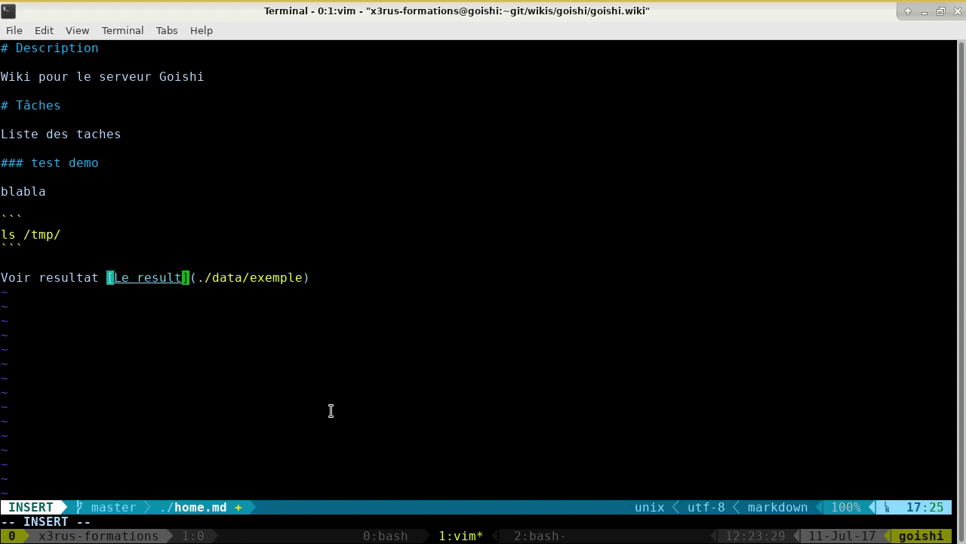
# Save home.md, review the new link line, and quit Vim
pyautogui.press('Escape')
pyautogui.write(':w')
pyautogui.press('Return')
pyautogui.press('Up')
pyautogui.press('Up')
pyautogui.press('Up')
pyautogui.moveTo(101, 276); pyautogui.dragTo(335, 276)
pyautogui.write(':wq')
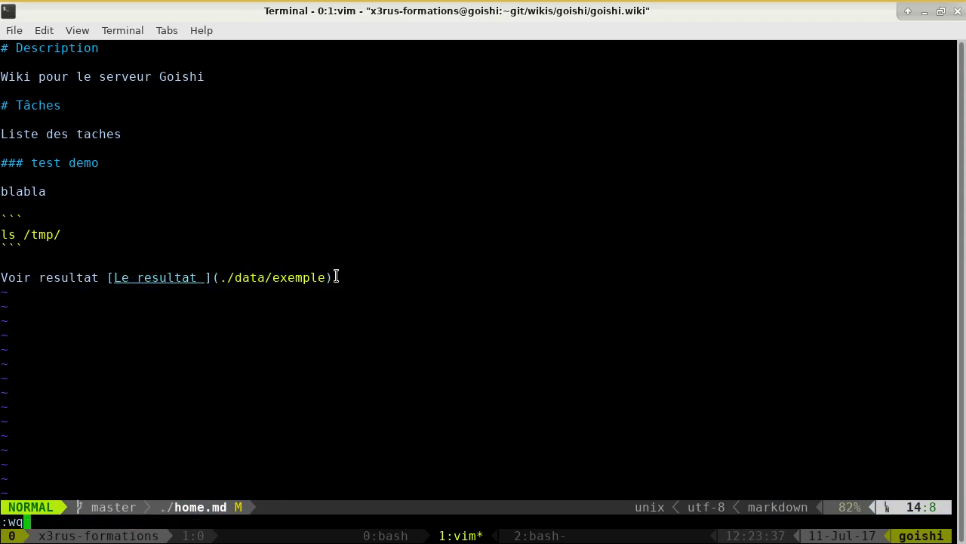
pyautogui.press('Return')
# Commit all tracked changes by reusing the earlier commit command with the message "Ajout de la section taches"
pyautogui.hotkey('ctrl', 'r')
pyautogui.write('commit')
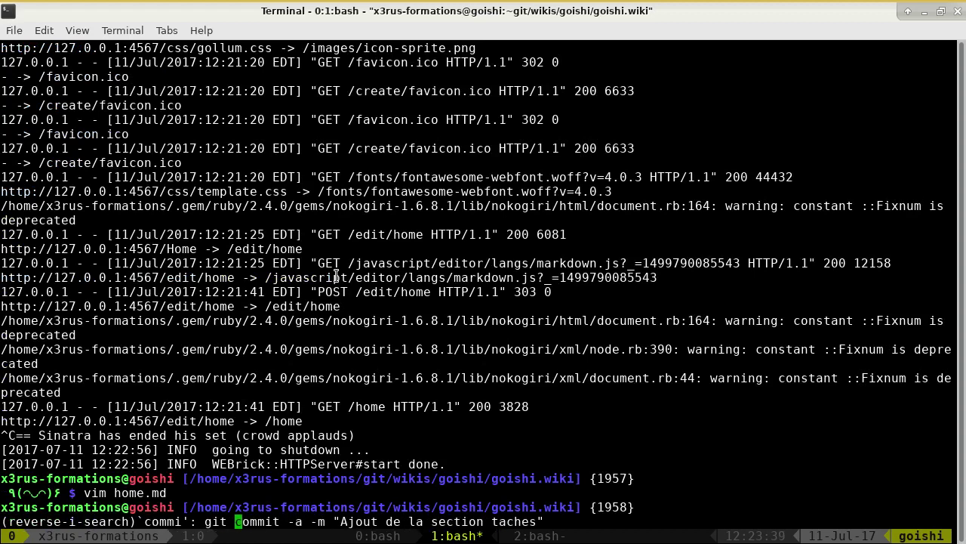
pyautogui.press('Return')
# Push the master branch to origin, entering the account password
pyautogui.hotkey('ctrl', 'r')
pyautogui.write('push')
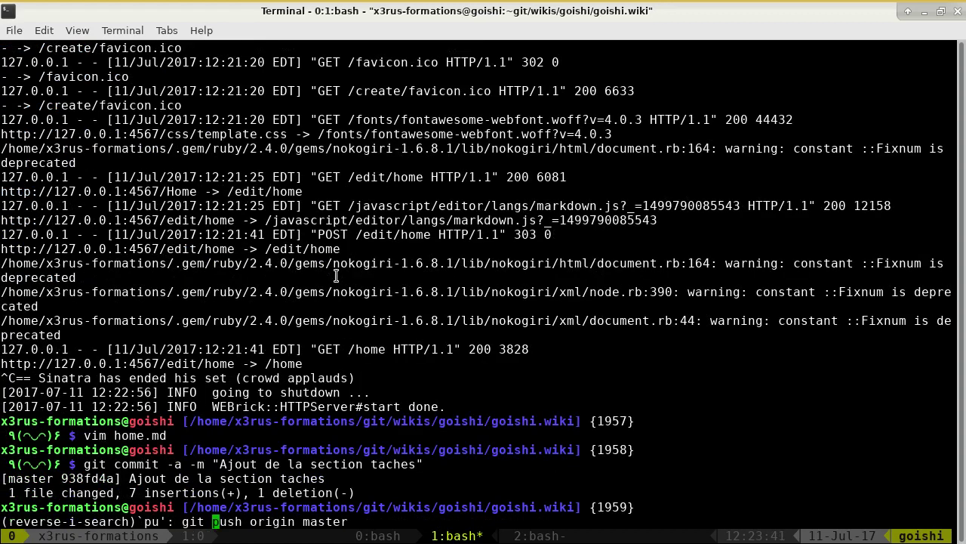
pyautogui.press('Return')
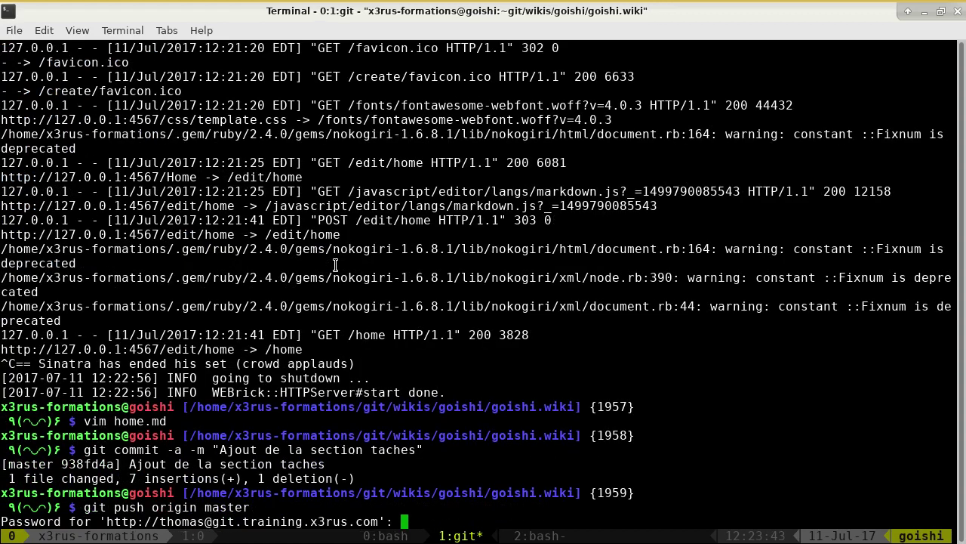
pyautogui.press('Return')
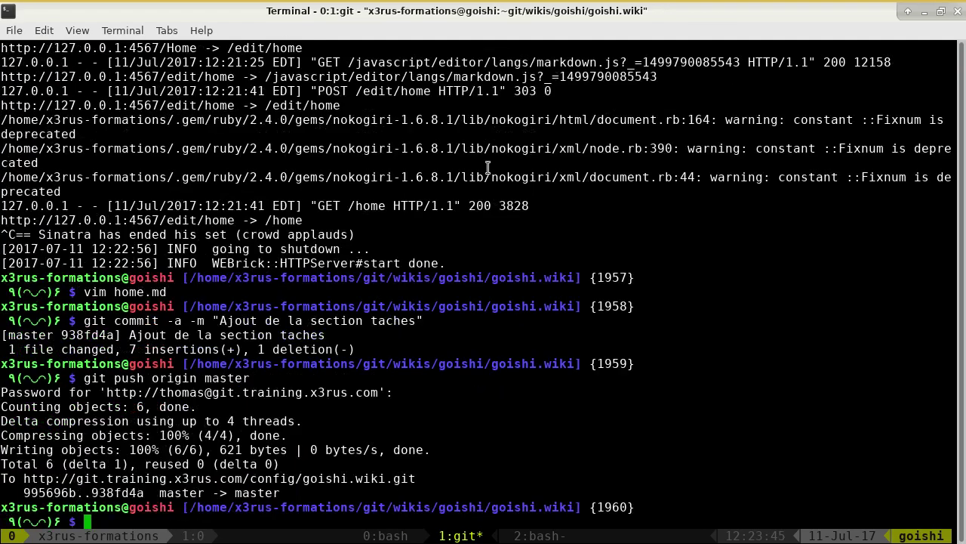
# Switch to Firefox, reload the GitLab wiki Home page, and follow the Le resultat link to test it
pyautogui.hotkey('alt', 'Tab')
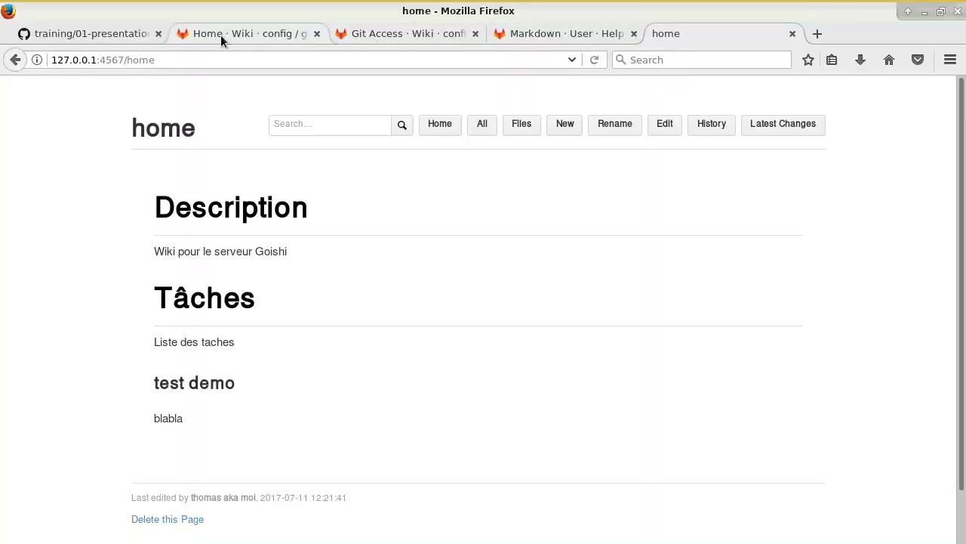
pyautogui.click(300, 42)
pyautogui.click(587, 59)
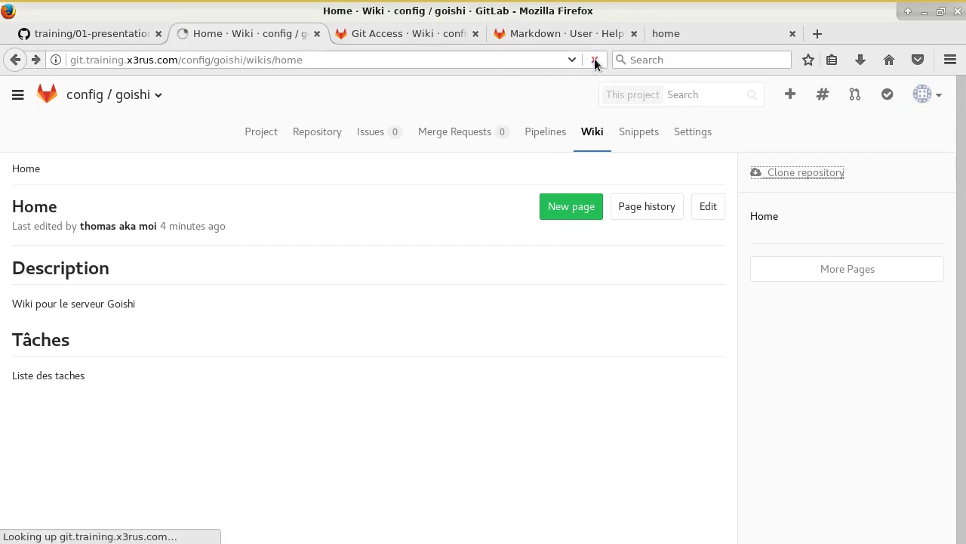
pyautogui.scroll(-2, 121, 405)
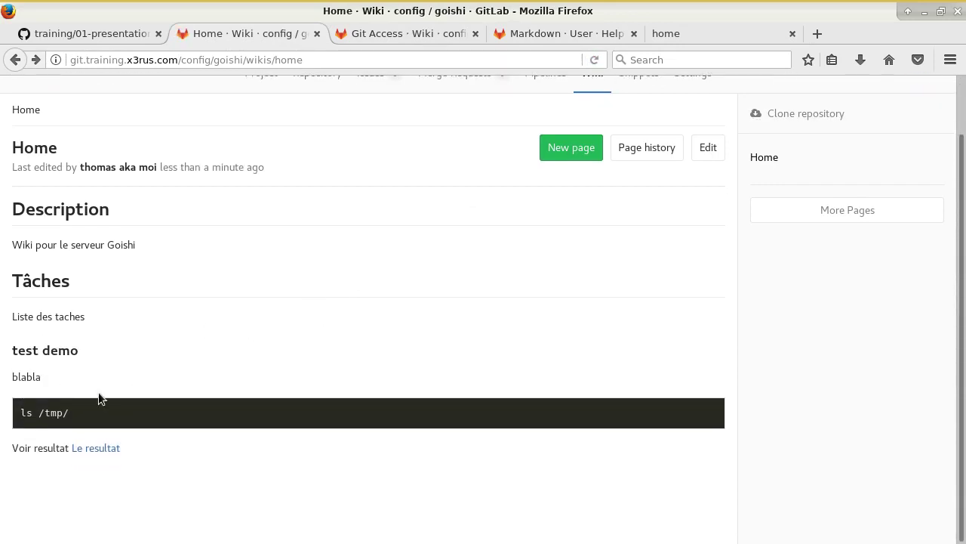
pyautogui.click(101, 448)
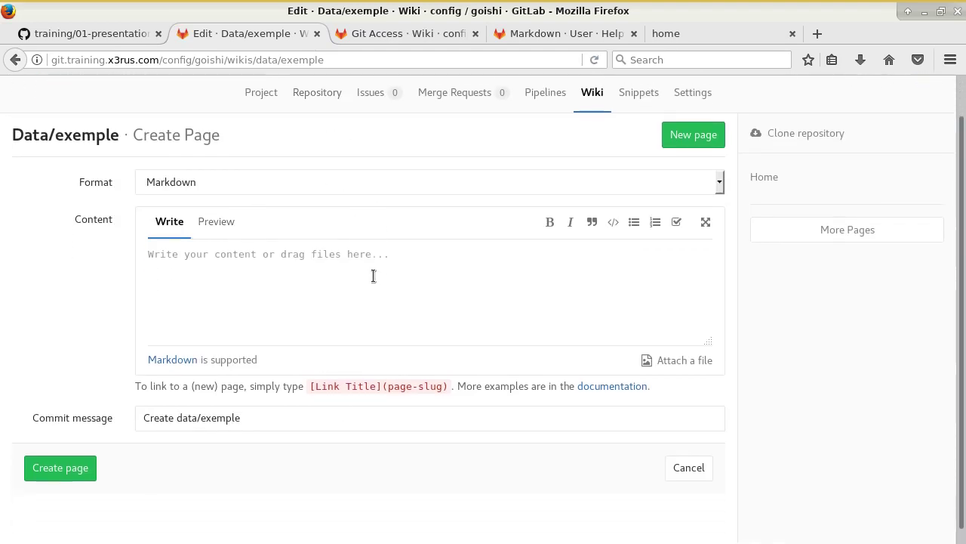
# Switch back to the terminal, list the repository files, and check the repository with git status
pyautogui.hotkey('alt', 'Tab')
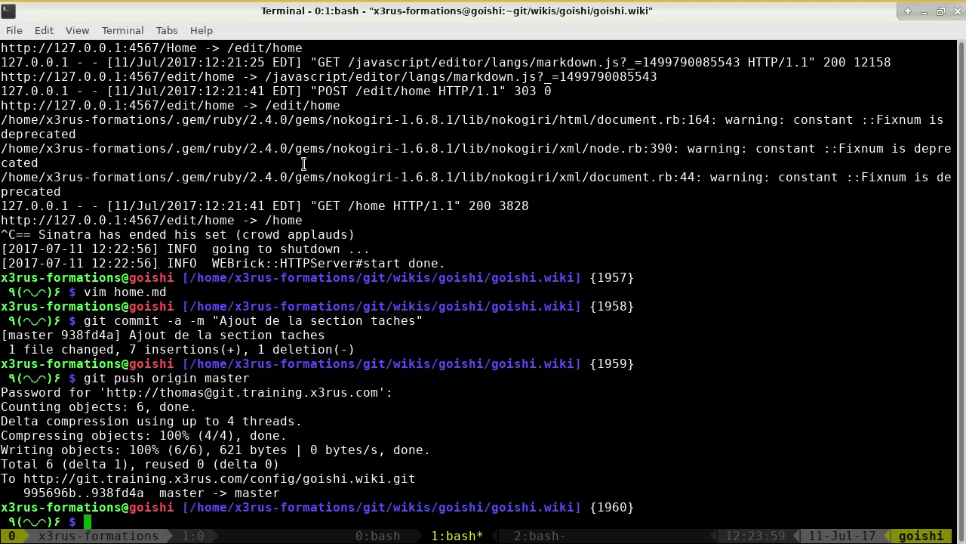
pyautogui.write('ls')
pyautogui.press('Return')
pyautogui.write('git stau')
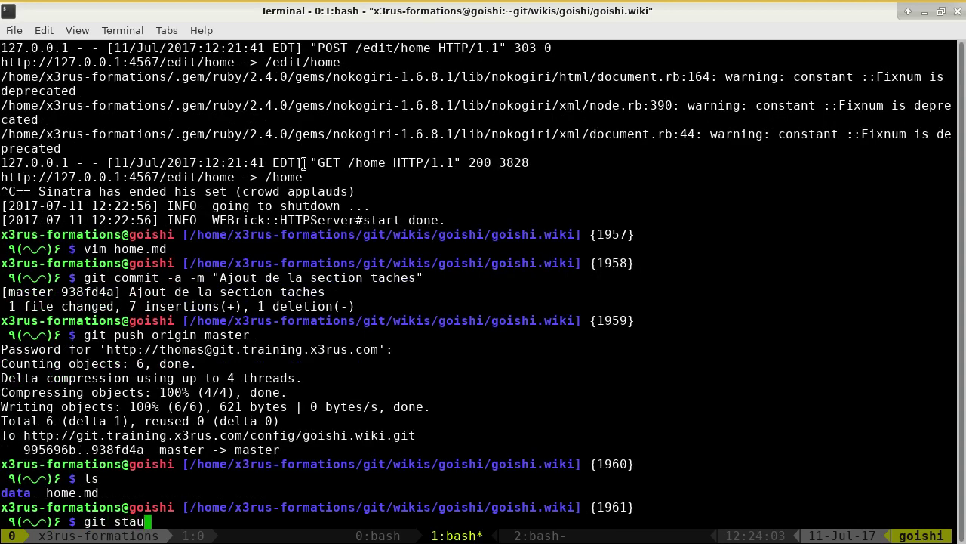
pyautogui.press('BackSpace')
pyautogui.write('tus')
pyautogui.press('Return')
# Stage the data/ directory with git add
pyautogui.write('git a')
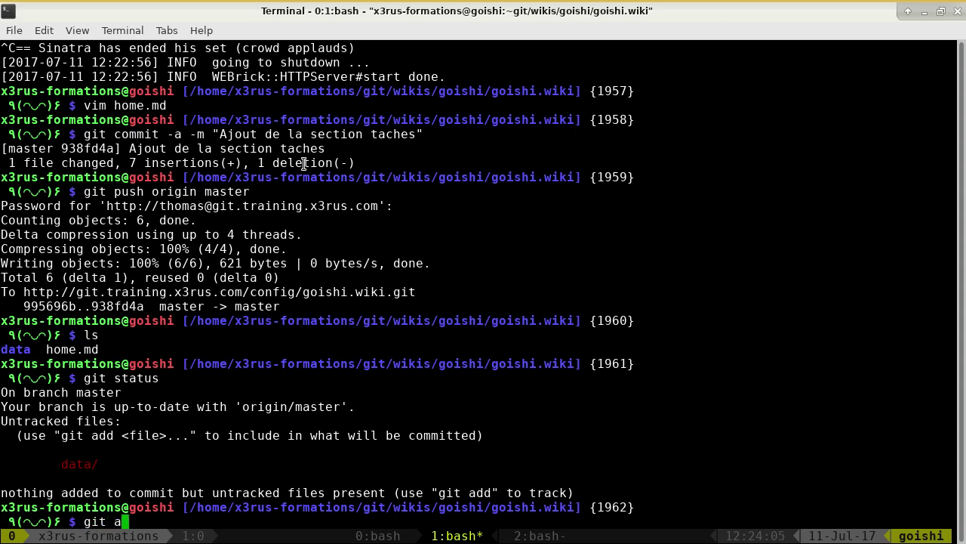
pyautogui.write('dd data/')
pyautogui.press('Return')
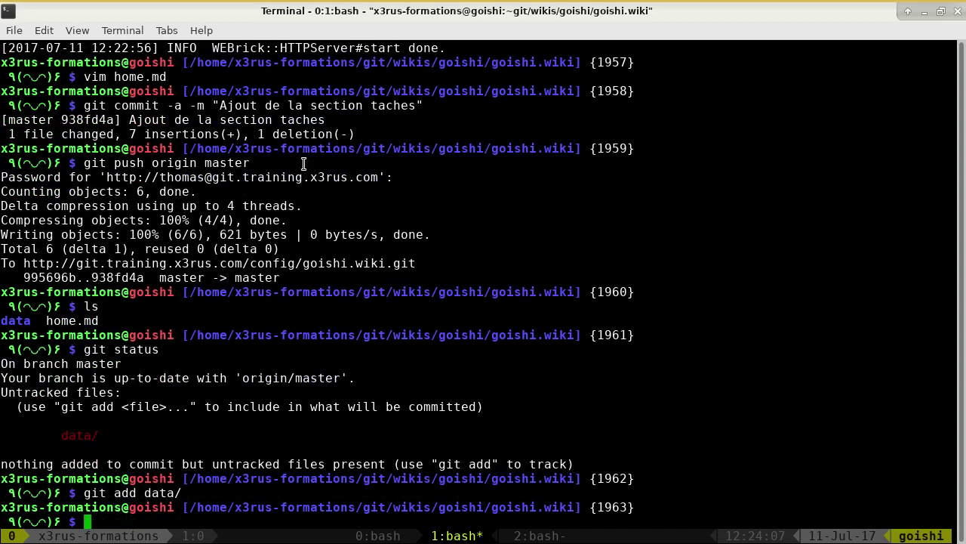
pyautogui.hotkey('ctrl', 'r')
pyautogui.write('push')
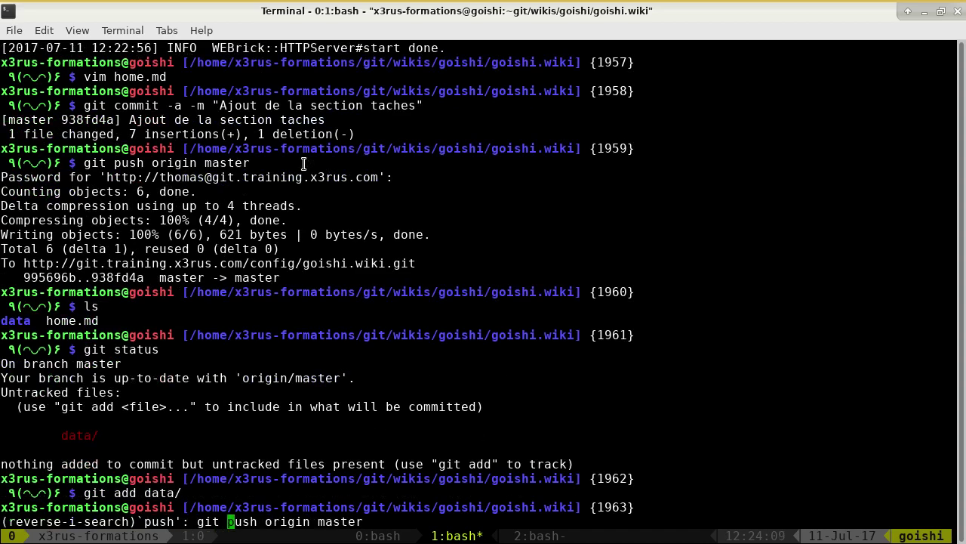
pyautogui.hotkey('ctrl', 'c')
# Commit the staged data with the message " Ajout de fichier" and push master to origin, entering the account password
pyautogui.write('git commit -m " Ajout de fichier"')
pyautogui.press('Return')
pyautogui.hotkey('ctrl', 'r')
pyautogui.write('push')
pyautogui.press('Return')
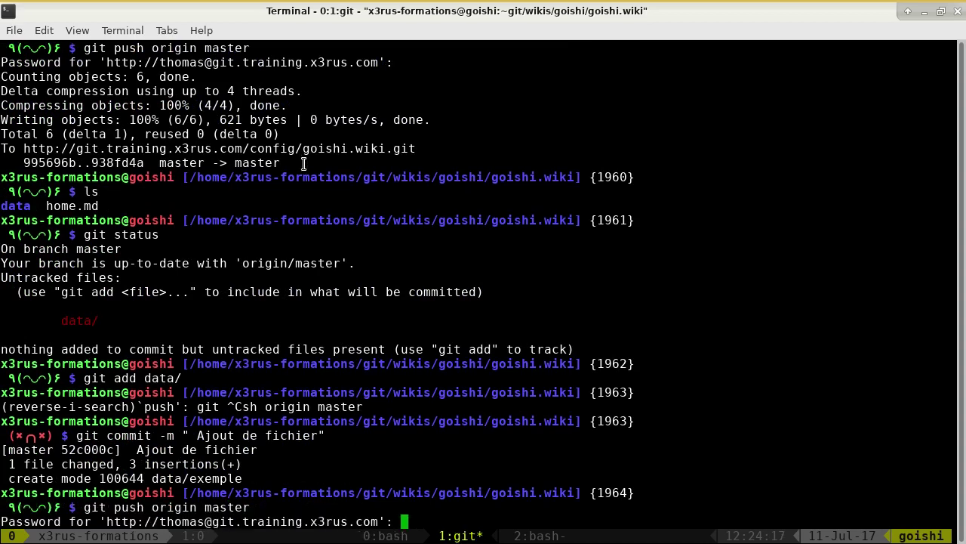
pyautogui.press('Return')
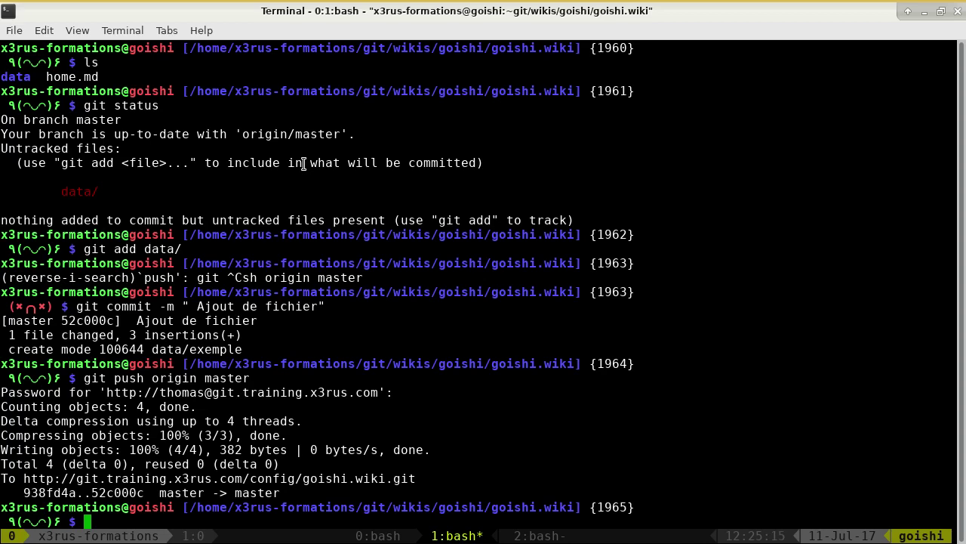
# Switch to Firefox, go back to the wiki Home page, reload it, and open the Le resultat link again
pyautogui.hotkey('alt', 'Tab')
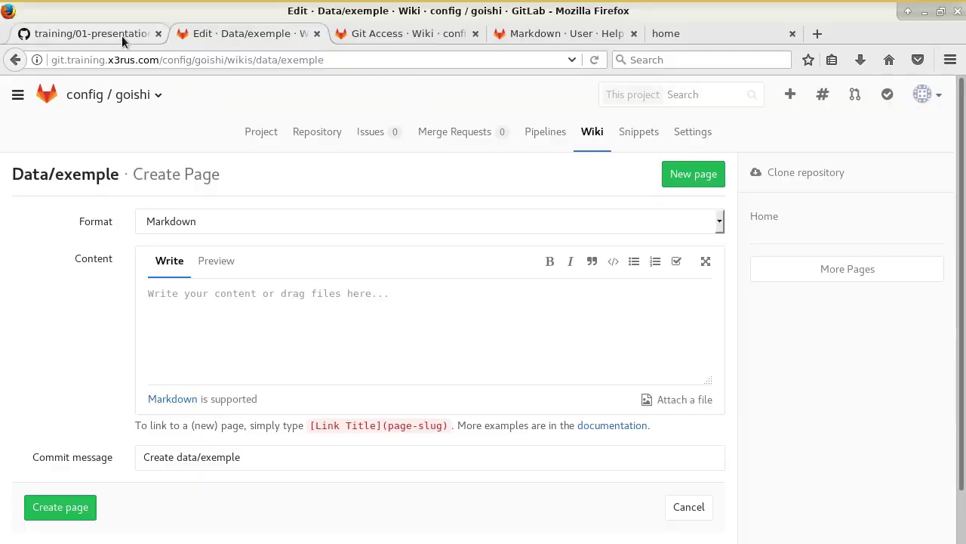
pyautogui.click(15, 59)
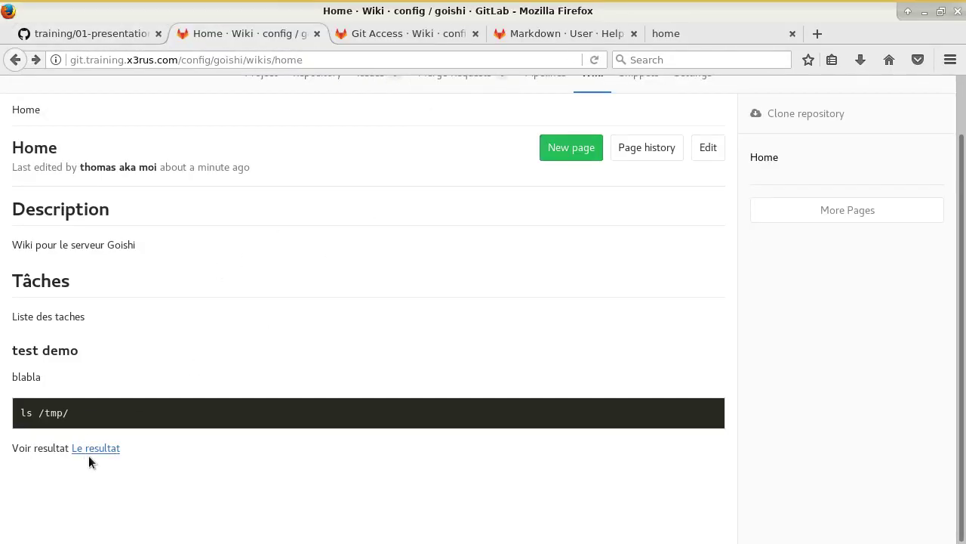
pyautogui.click(597, 60)
pyautogui.click(106, 449)
pyautogui.moveTo(73, 132); pyautogui.dragTo(5, 85)
pyautogui.click(190, 198)
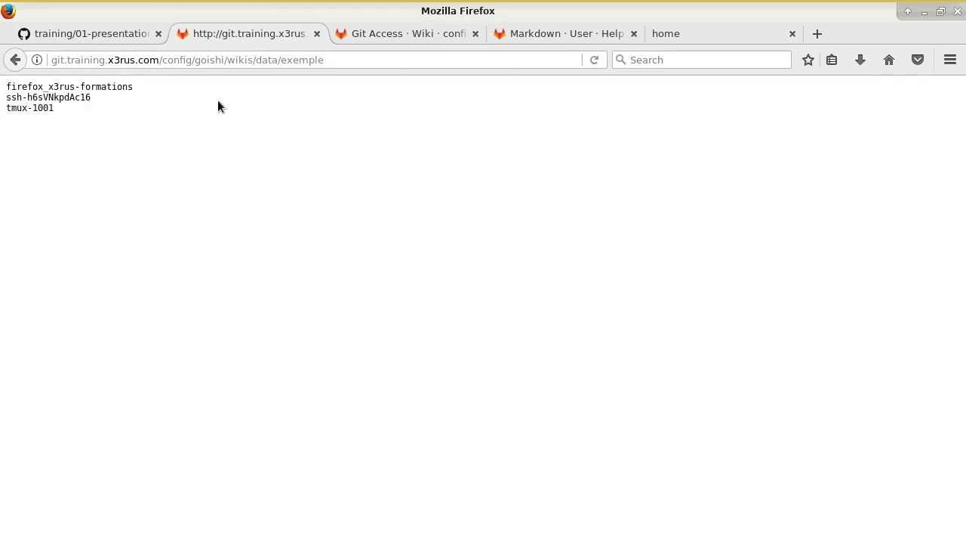
# Return to the wiki Home page, and switch to the GitHub 01-presentation.md notes to read on to the gollum section
pyautogui.click(16, 60)
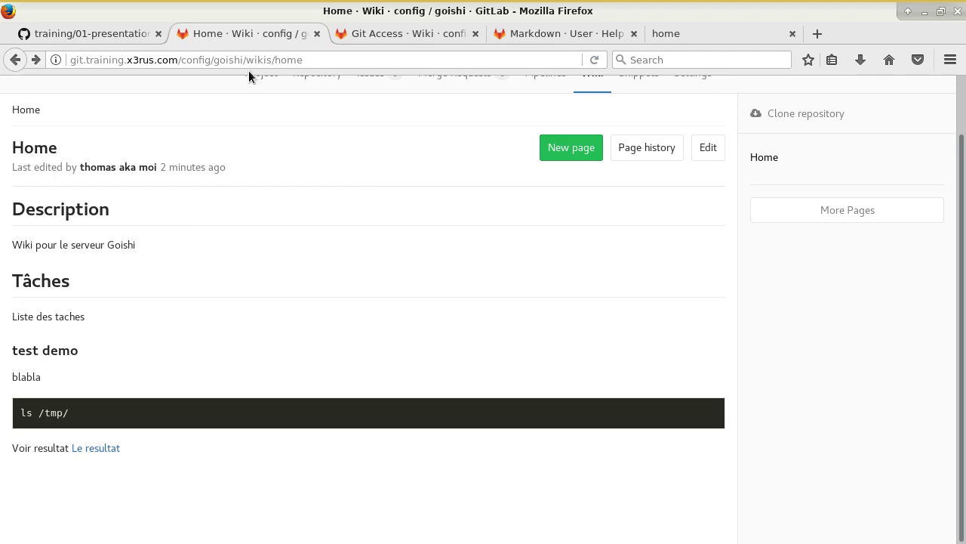
pyautogui.click(125, 36)
pyautogui.scroll(-4, 326, 360)
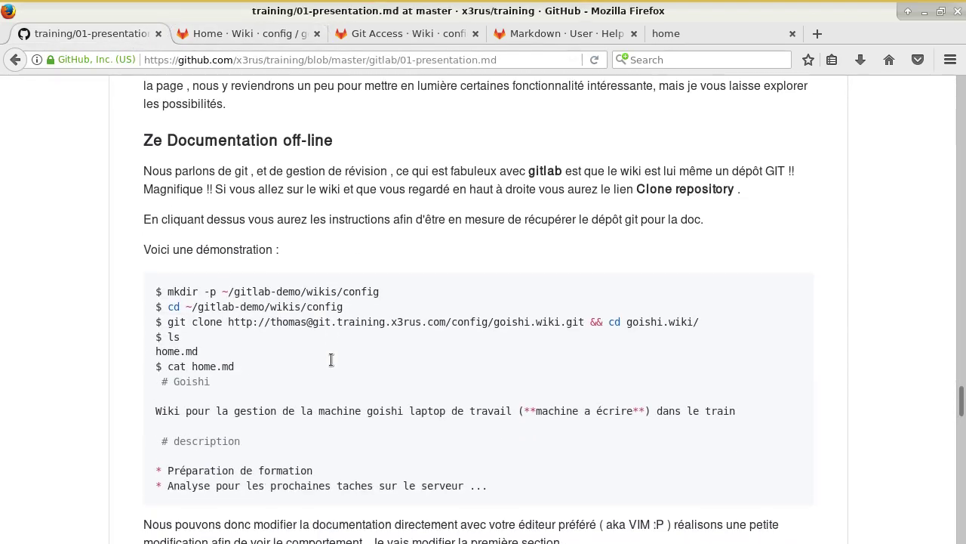
pyautogui.scroll(-7, 330, 361)
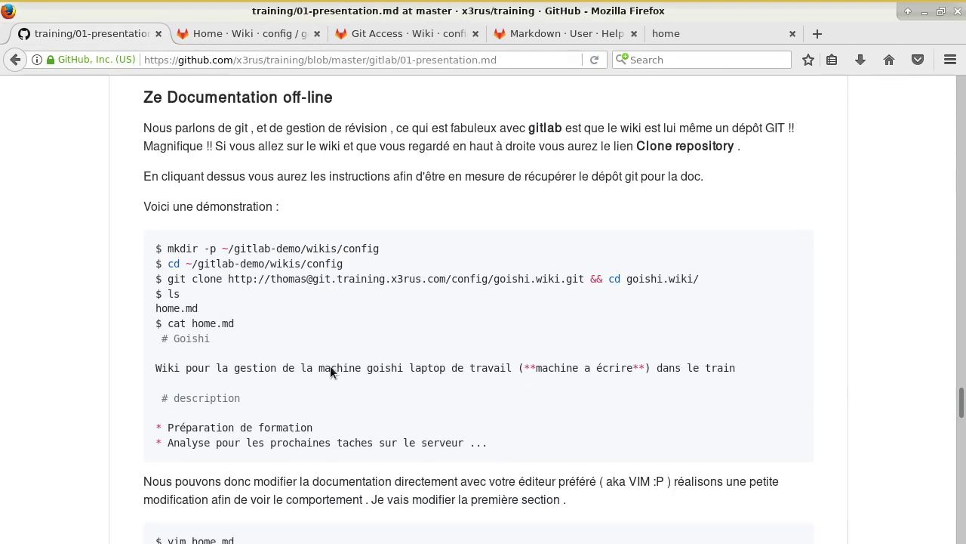
pyautogui.scroll(-5, 341, 377)
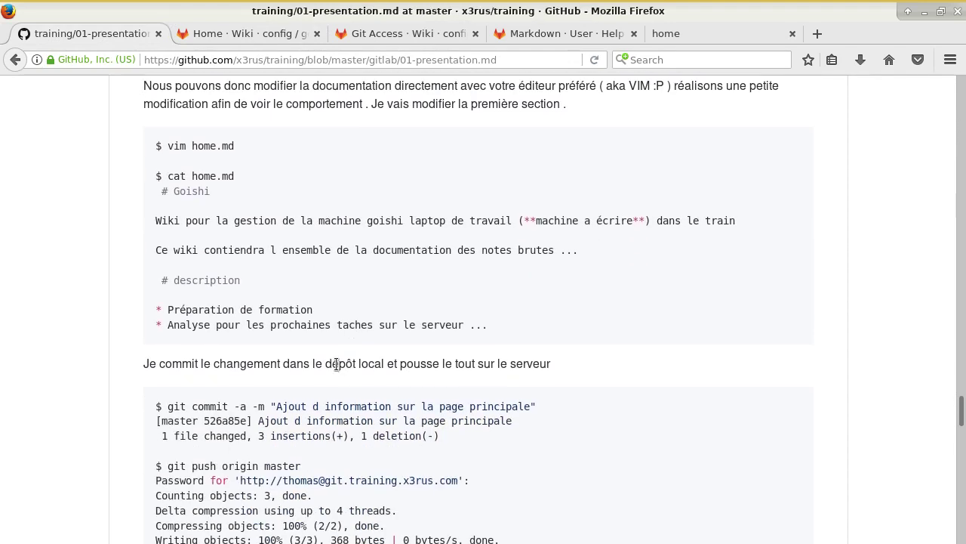
pyautogui.scroll(-12, 345, 364)
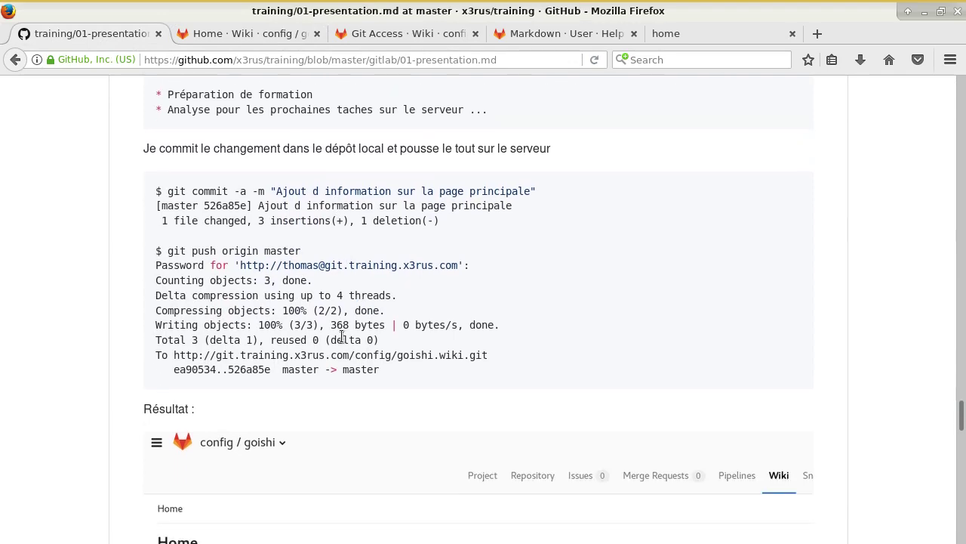
pyautogui.scroll(-7, 370, 338)
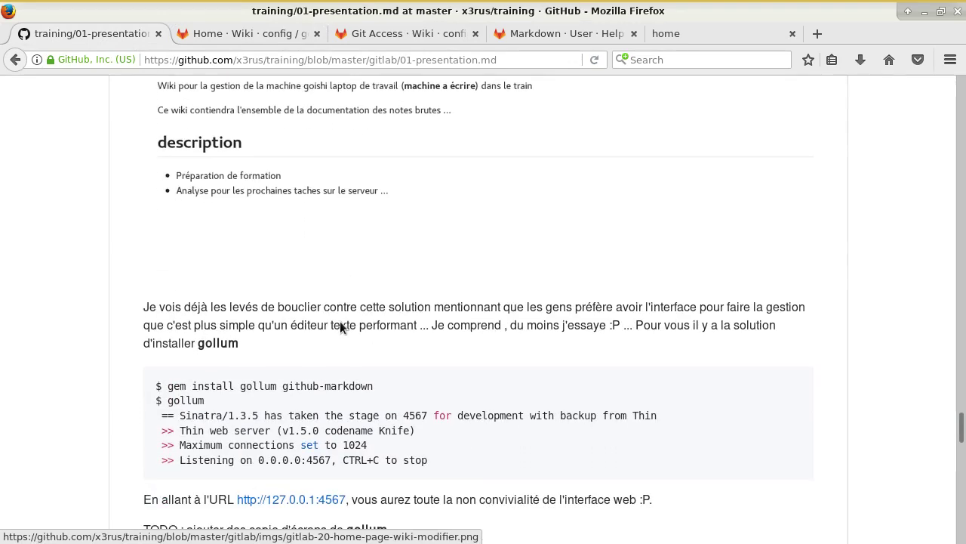
# Read the rest of the gollum section in the notes, including its home page screenshot, down to La billetterie
pyautogui.scroll(-5, 236, 233)
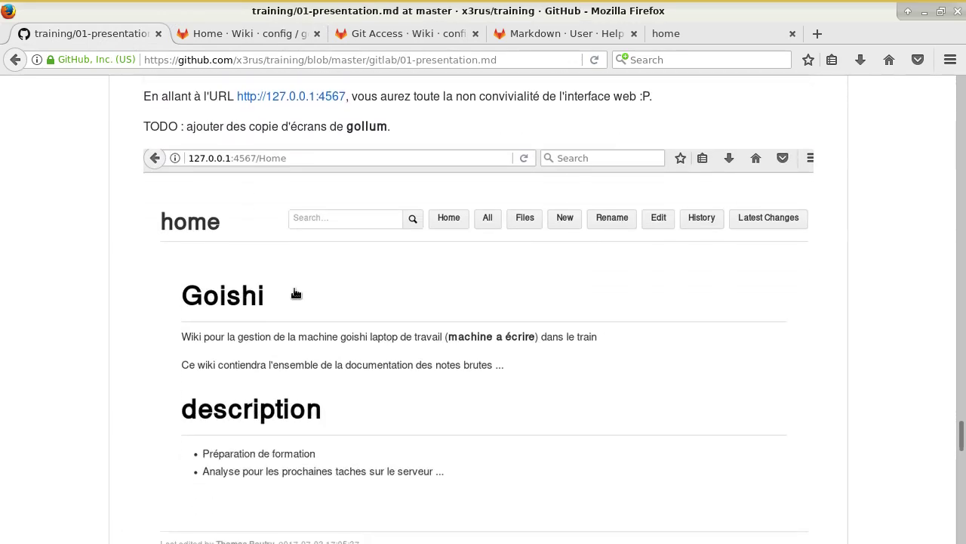
pyautogui.moveTo(167, 126); pyautogui.dragTo(337, 128)
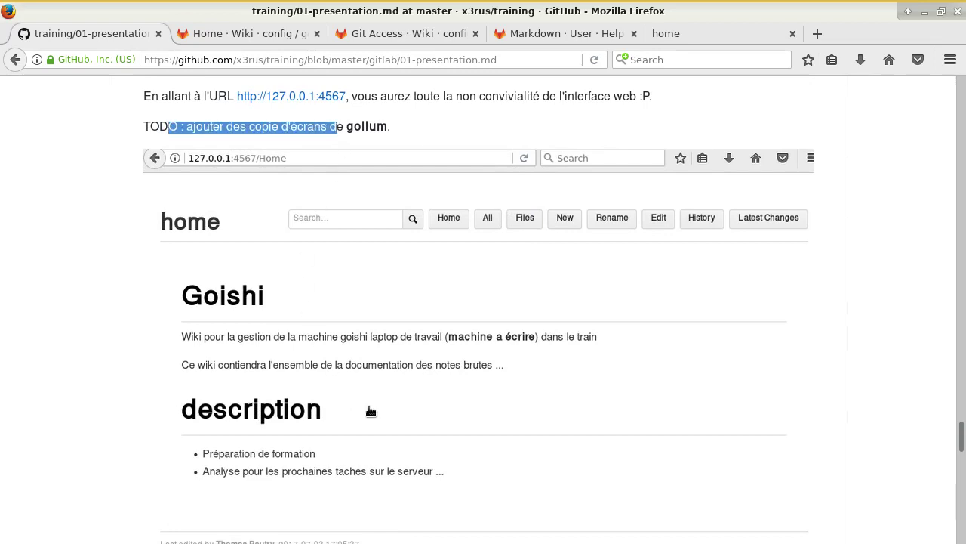
pyautogui.scroll(-7, 377, 392)
pyautogui.scroll(-2, 375, 386)
pyautogui.scroll(2, 330, 374)
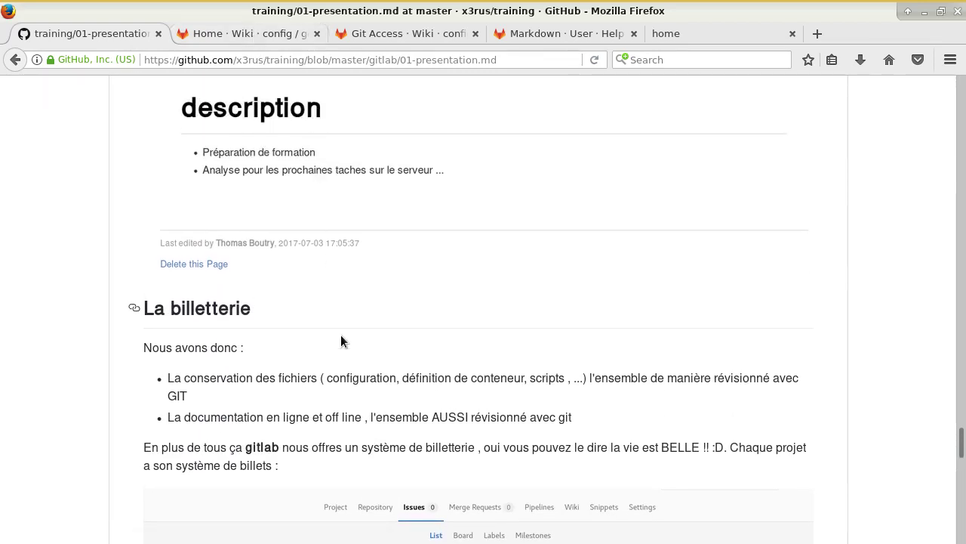
pyautogui.scroll(-5, 317, 302)
pyautogui.scroll(2, 317, 349)
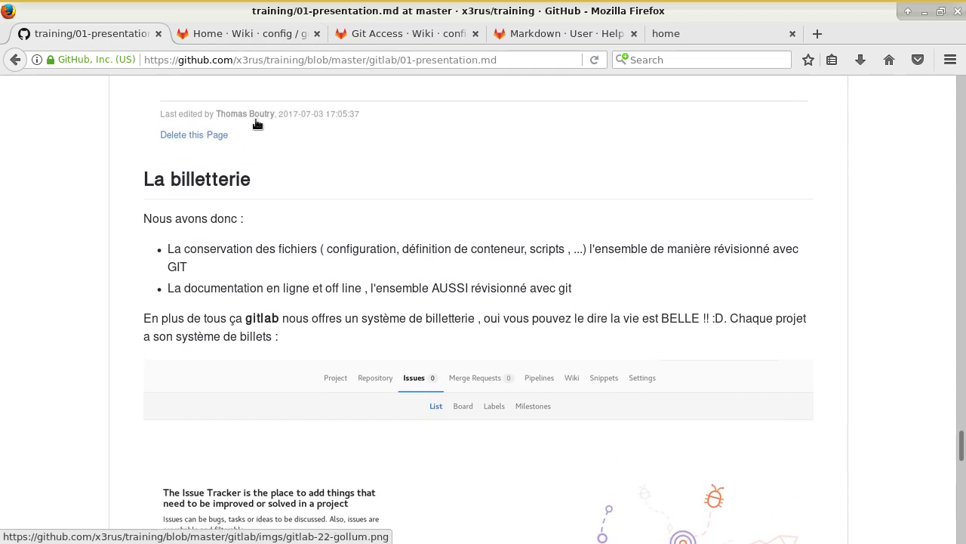
# Check the goishi wiki Home page, return to the GitHub notes and highlight the La billetterie heading
pyautogui.click(282, 34)
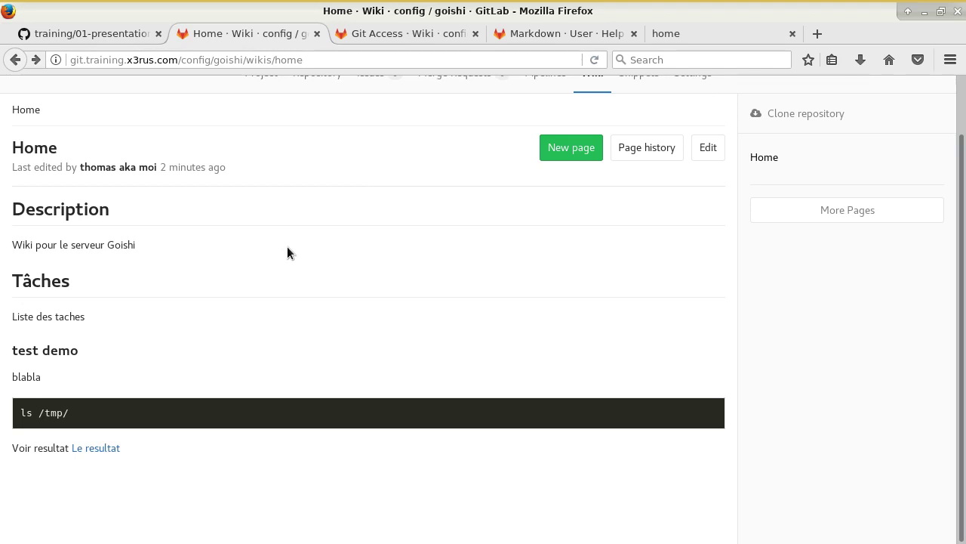
pyautogui.click(83, 34)
pyautogui.moveTo(165, 179); pyautogui.dragTo(228, 179)
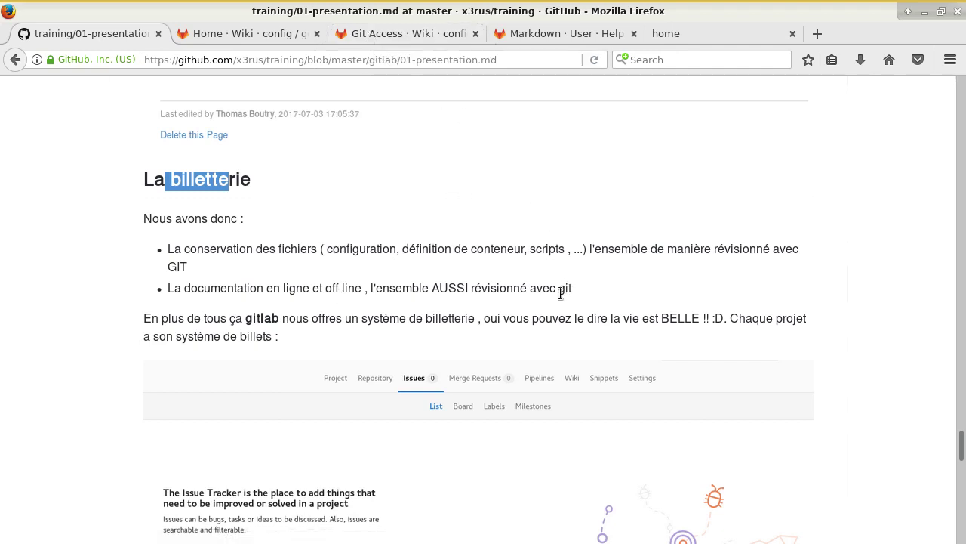
# Read the Organisation du système list, highlighting the billet, board, label and Milestones terms one after another
pyautogui.scroll(-5, 526, 293)
pyautogui.scroll(-6, 388, 110)
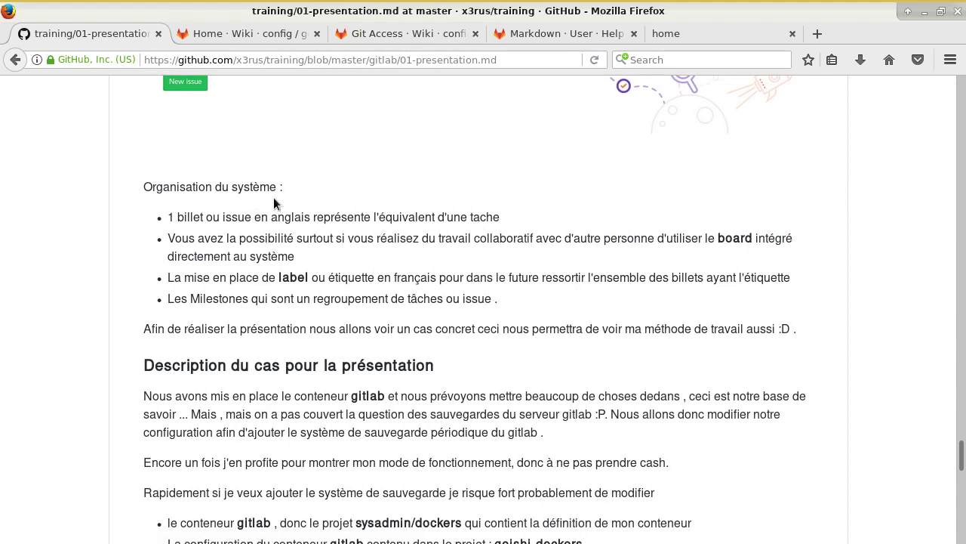
pyautogui.moveTo(169, 217); pyautogui.dragTo(212, 218)
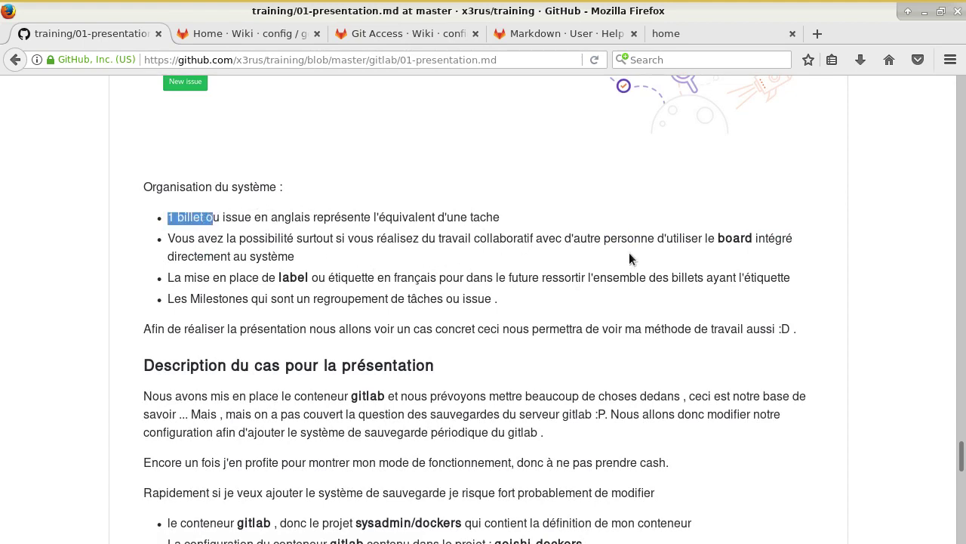
pyautogui.doubleClick(733, 238)
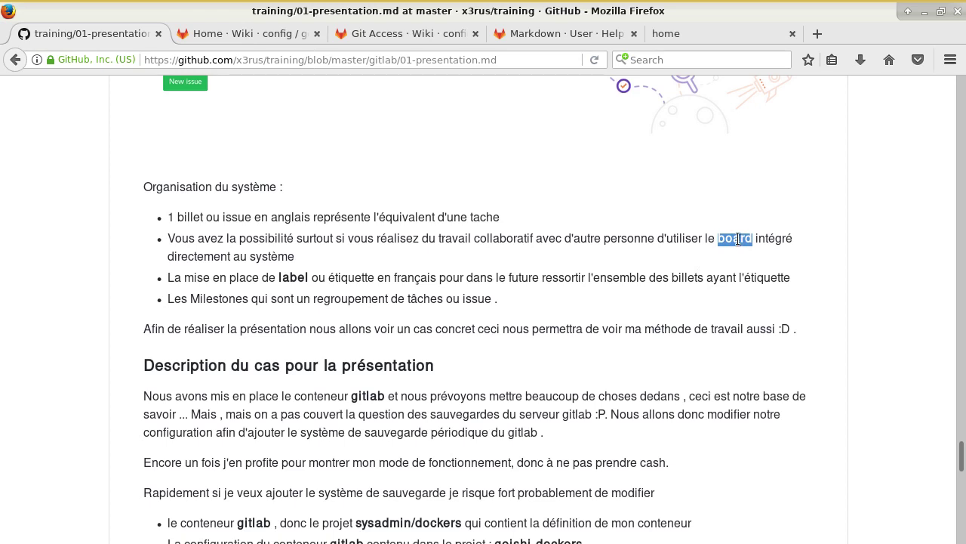
pyautogui.moveTo(281, 278); pyautogui.dragTo(377, 280)
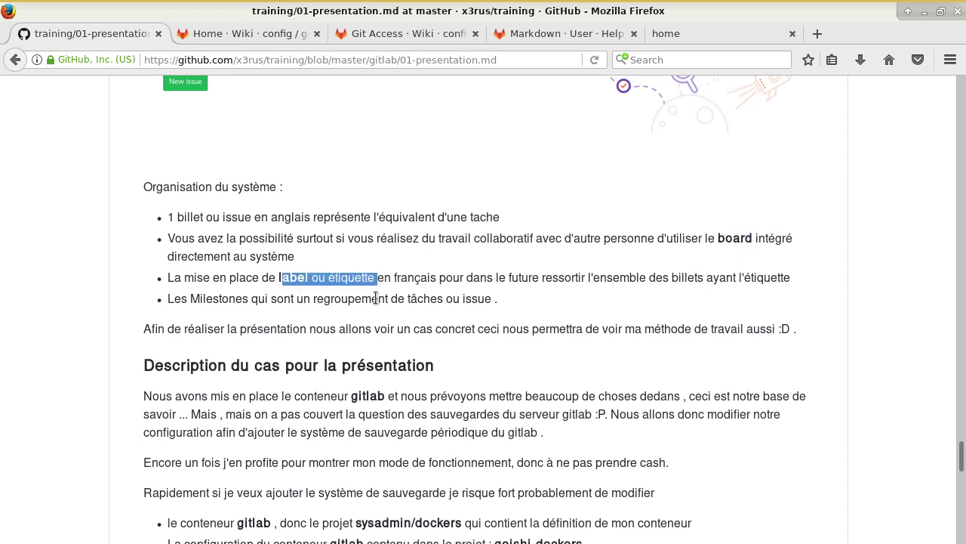
pyautogui.doubleClick(228, 300)
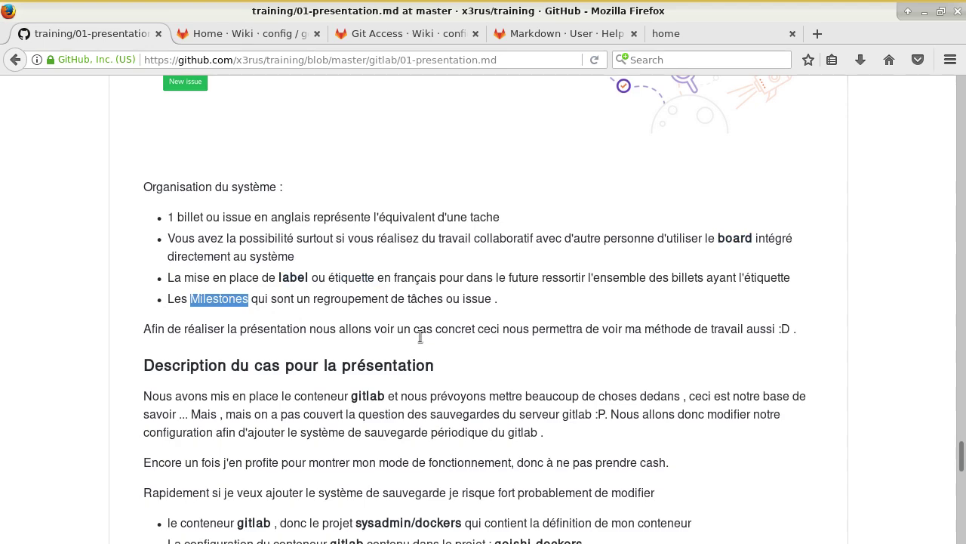
# Look at the Description du cas pour la présentation heading, and return to the list to highlight Milestones
pyautogui.scroll(-4, 419, 336)
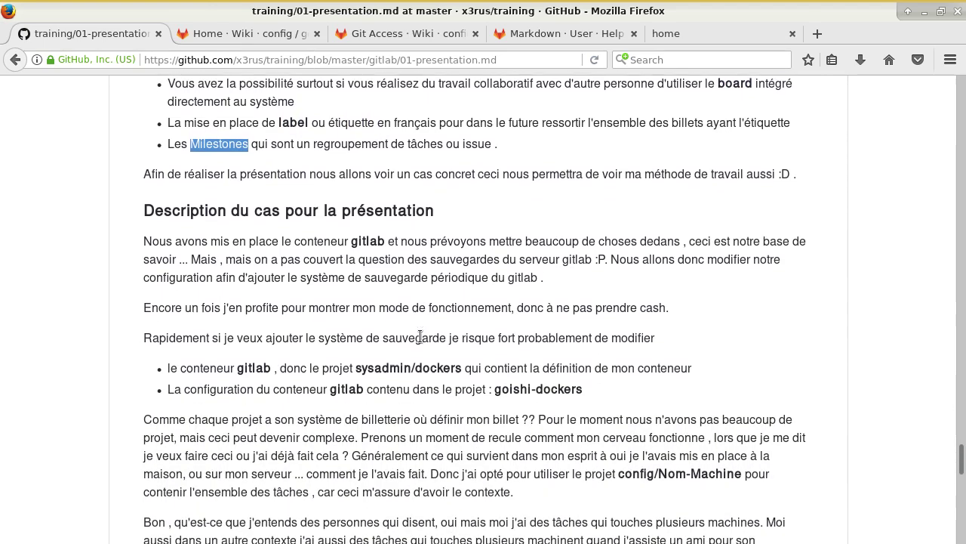
pyautogui.moveTo(218, 194); pyautogui.dragTo(398, 196)
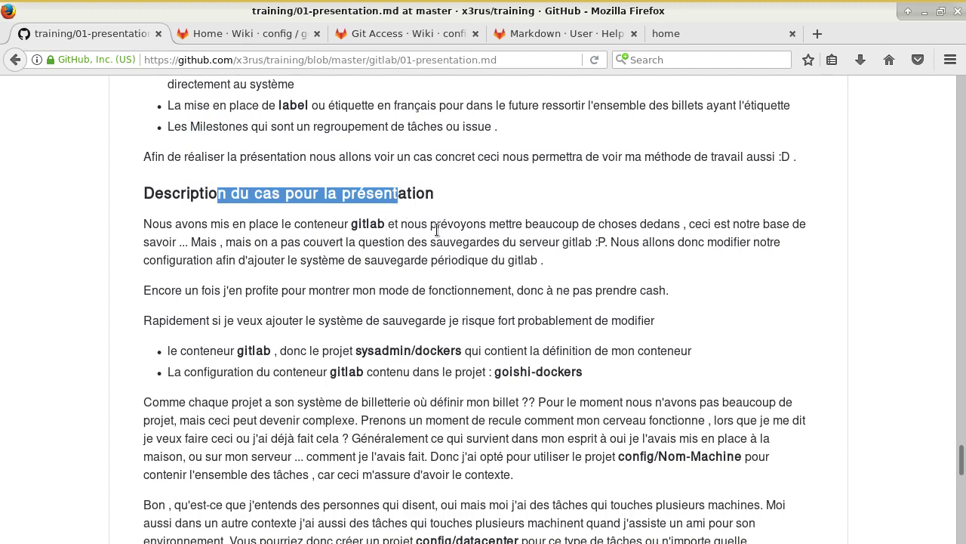
pyautogui.click(382, 221)
pyautogui.scroll(4, 381, 221)
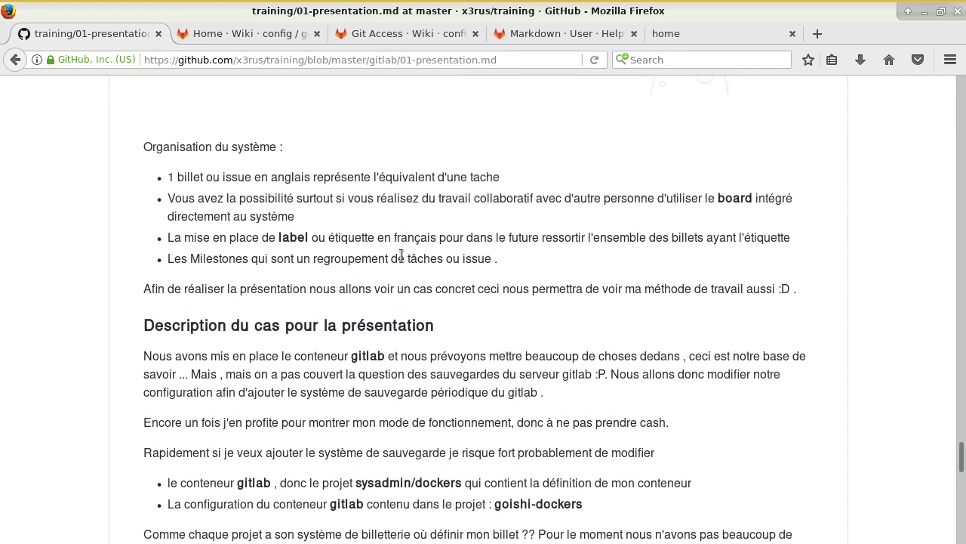
pyautogui.doubleClick(202, 299)
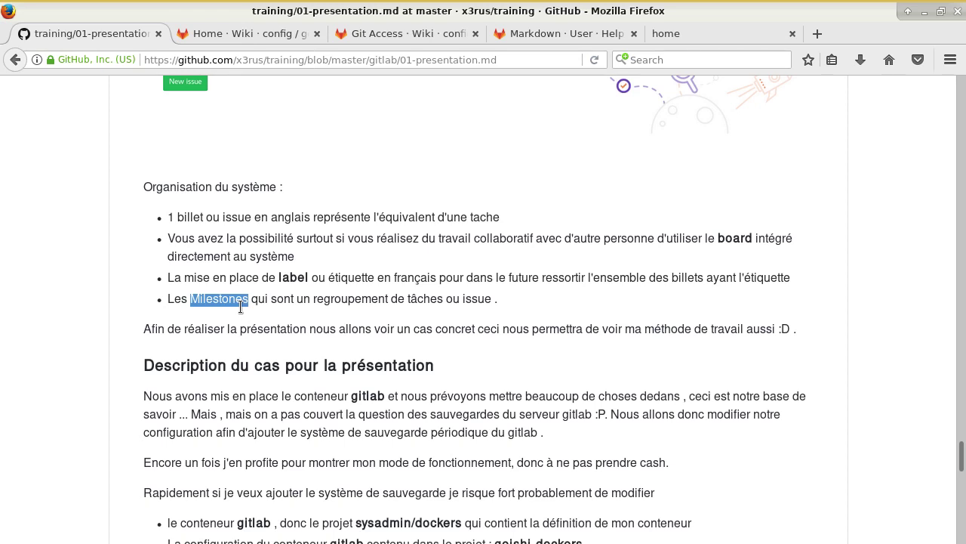
# Review the issue tracker screenshot in La billetterie and the organisation list below it
pyautogui.scroll(-4, 396, 333)
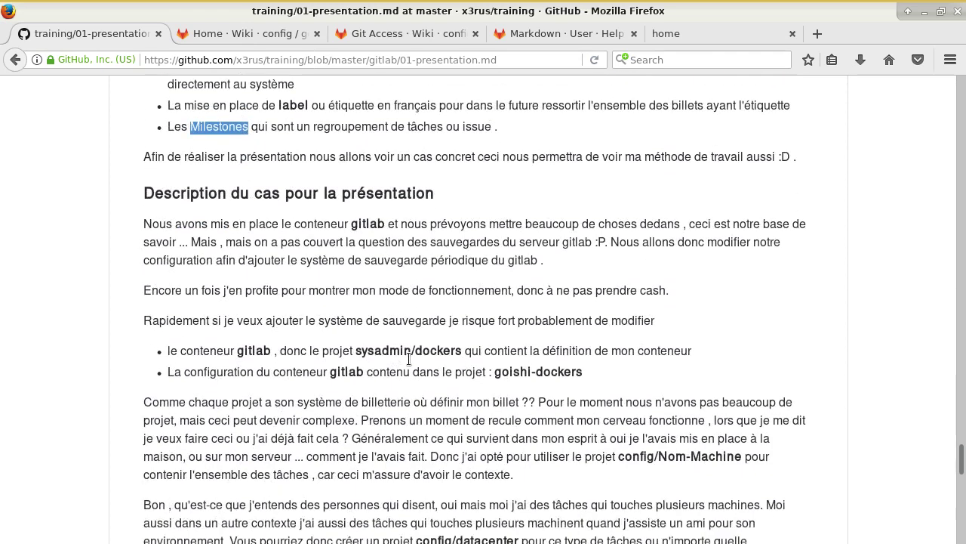
pyautogui.scroll(11, 397, 327)
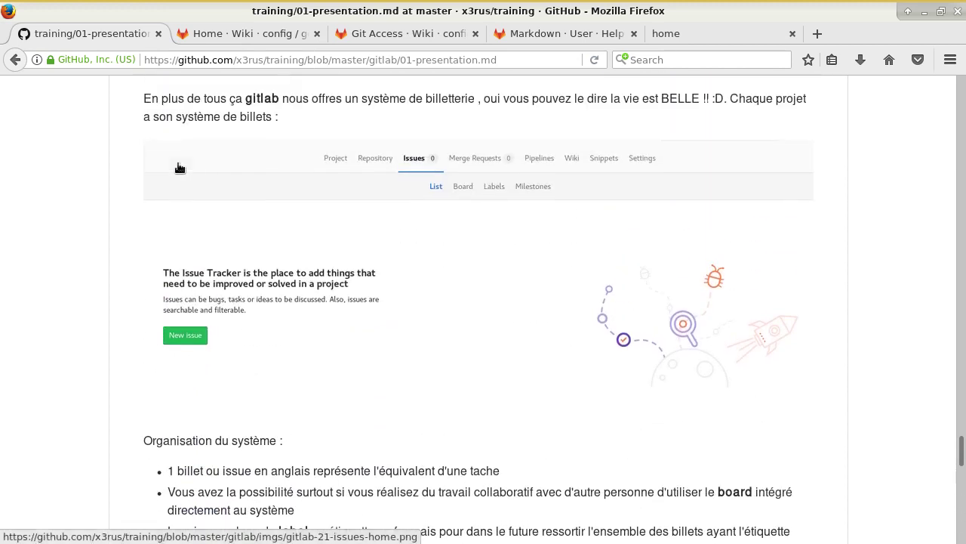
pyautogui.scroll(4, 161, 106)
pyautogui.scroll(-1, 227, 219)
pyautogui.scroll(-7, 311, 269)
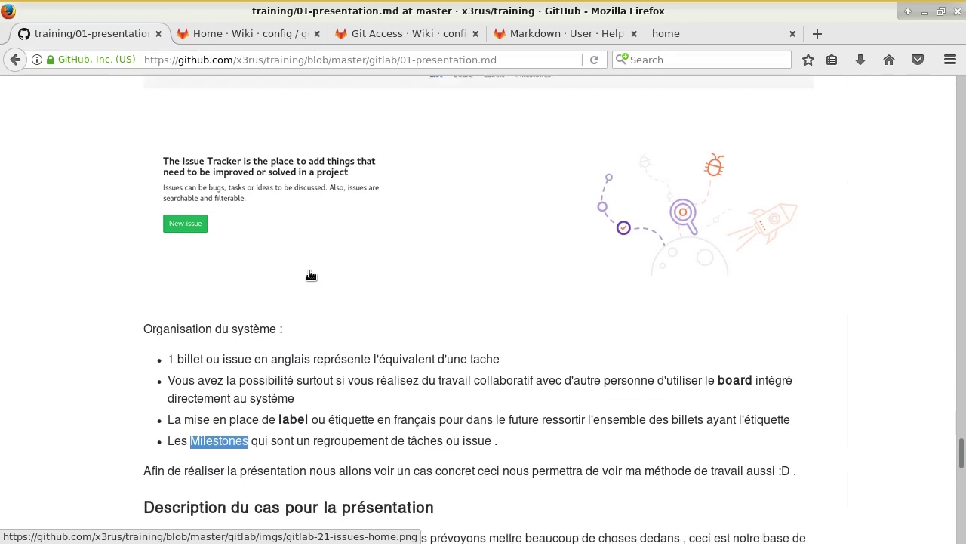
pyautogui.scroll(-6, 311, 268)
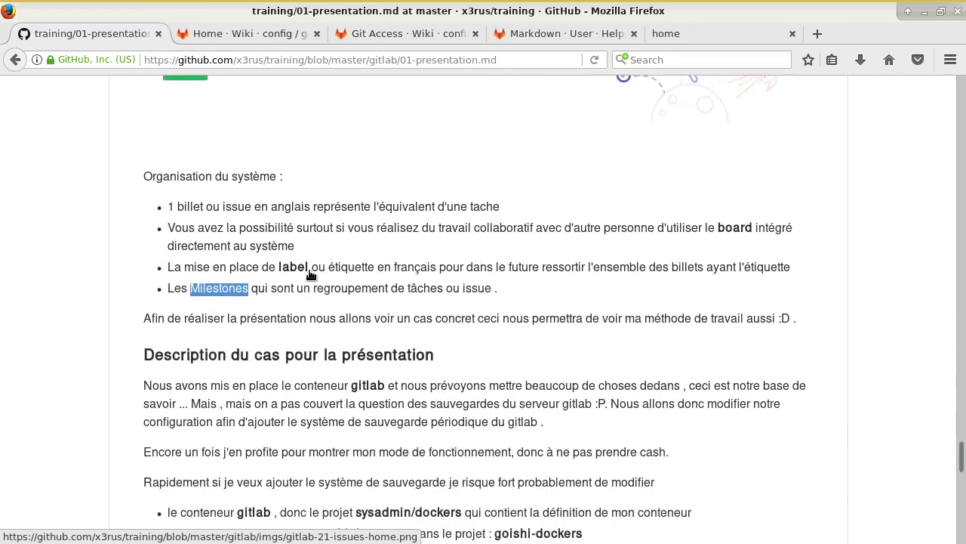
# Read the Description du cas pour la présentation section, highlighting its heading and "conteneur gitlab"
pyautogui.moveTo(217, 236); pyautogui.dragTo(390, 239)
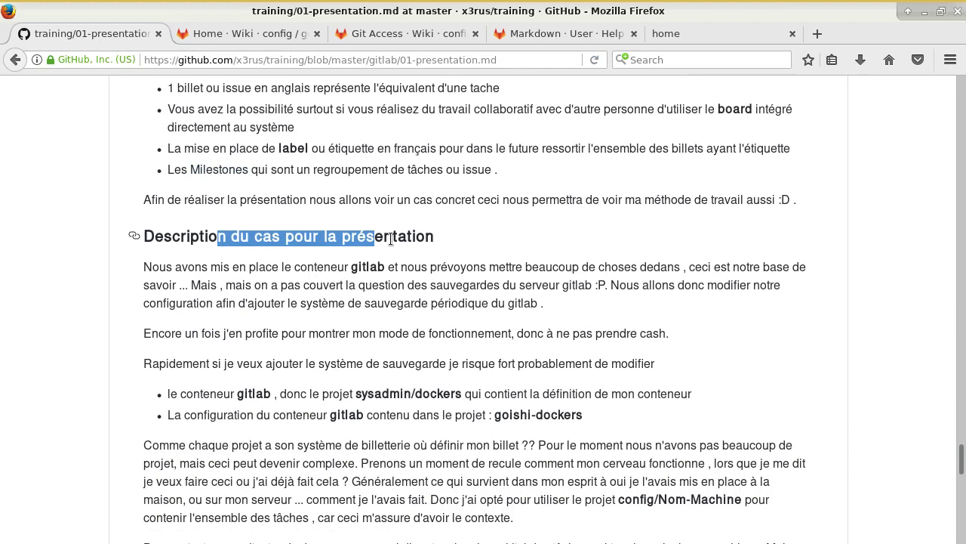
pyautogui.click(472, 291)
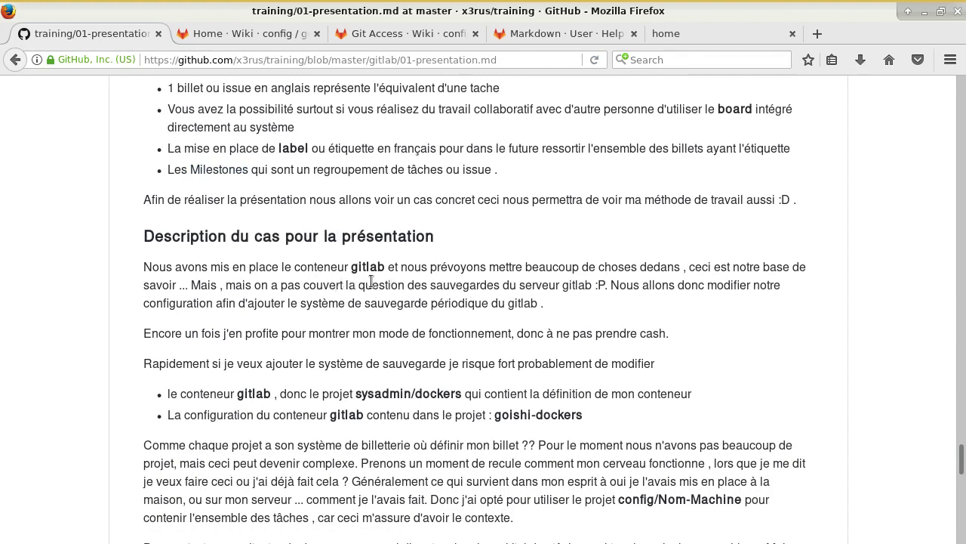
pyautogui.moveTo(294, 267); pyautogui.dragTo(385, 266)
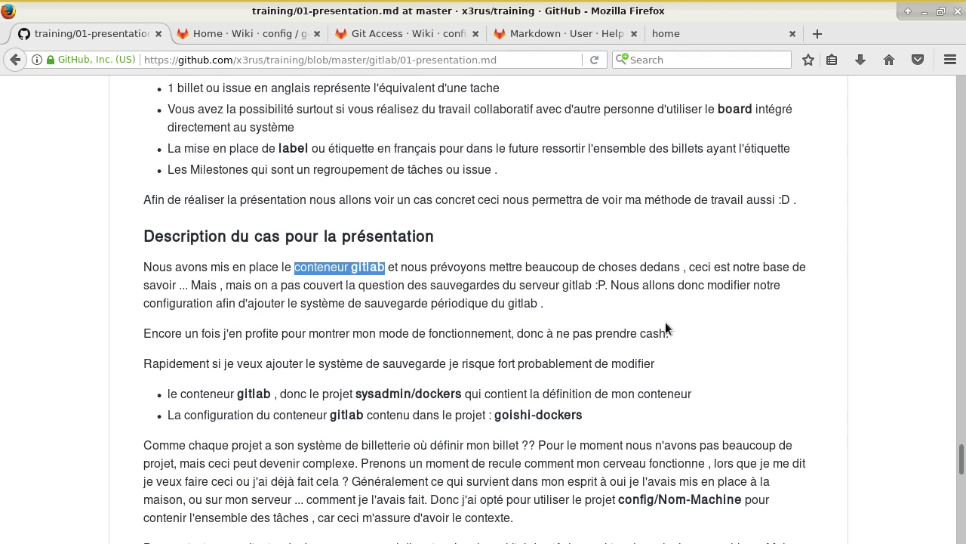
pyautogui.scroll(-2, 641, 369)
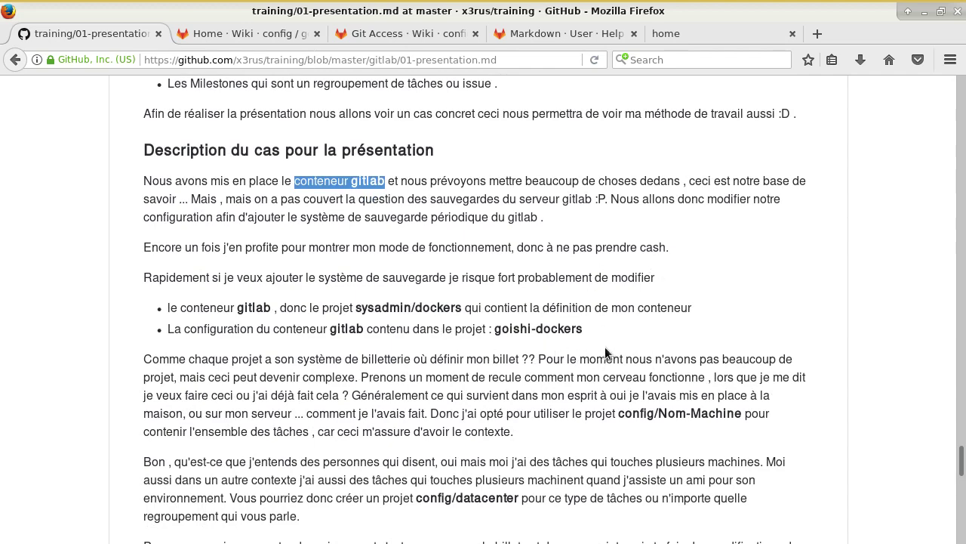
pyautogui.scroll(-1, 462, 306)
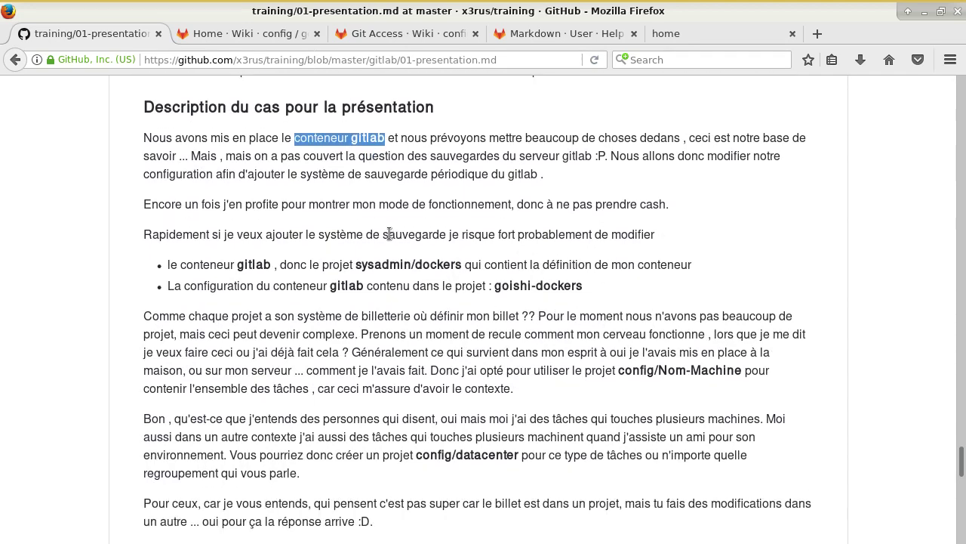
# Examine which projects the backup change affects, highlighting sysadmin/dockers, gitlab and goishi-dockers in the list
pyautogui.moveTo(379, 234); pyautogui.dragTo(475, 236)
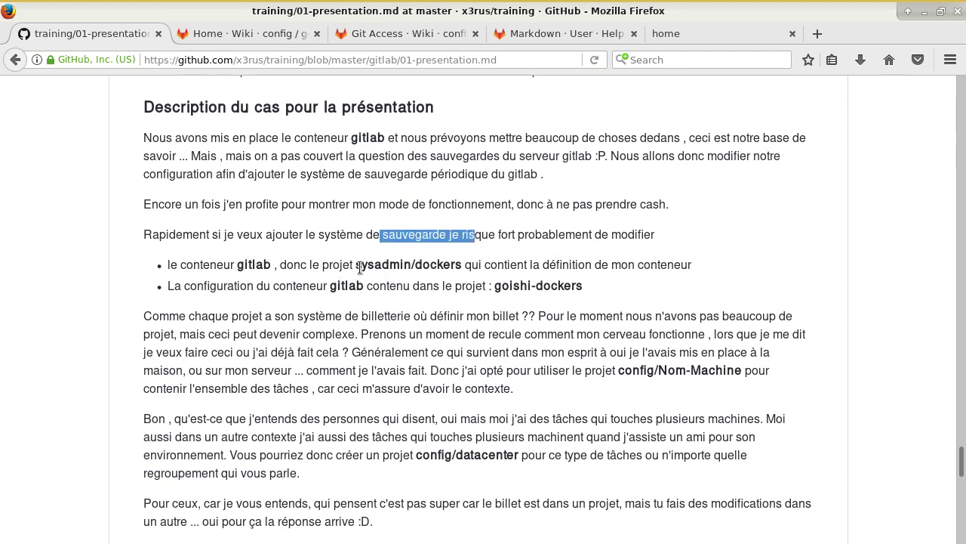
pyautogui.moveTo(357, 265); pyautogui.dragTo(462, 266)
pyautogui.click(429, 285)
pyautogui.moveTo(351, 264); pyautogui.dragTo(416, 265)
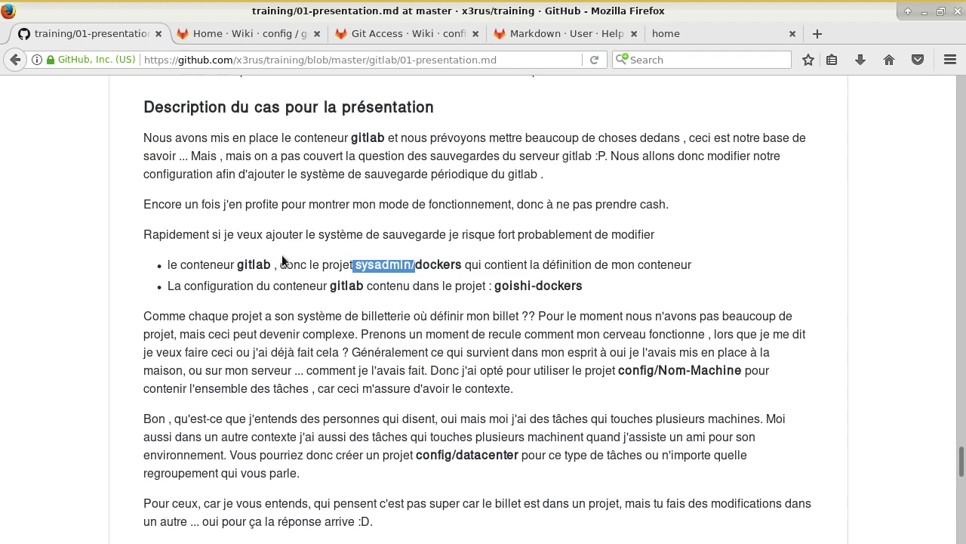
pyautogui.doubleClick(246, 266)
pyautogui.moveTo(495, 287); pyautogui.dragTo(531, 289)
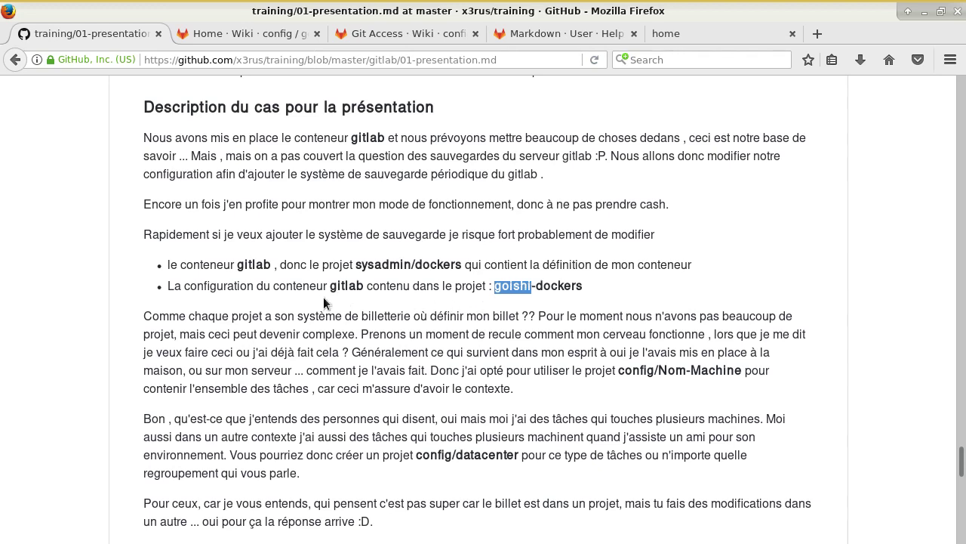
pyautogui.doubleClick(344, 287)
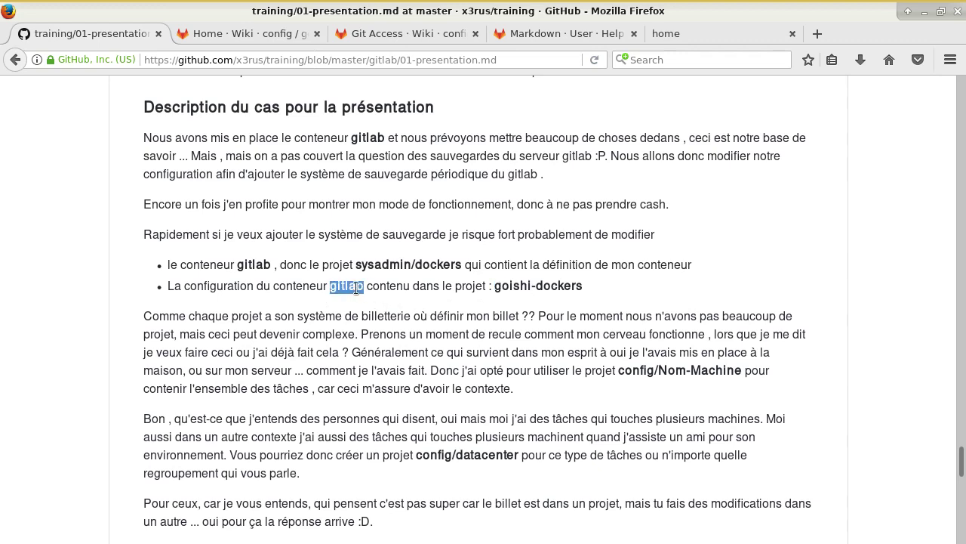
pyautogui.moveTo(302, 289); pyautogui.dragTo(349, 289)
pyautogui.moveTo(493, 289); pyautogui.dragTo(602, 294)
pyautogui.click(599, 315)
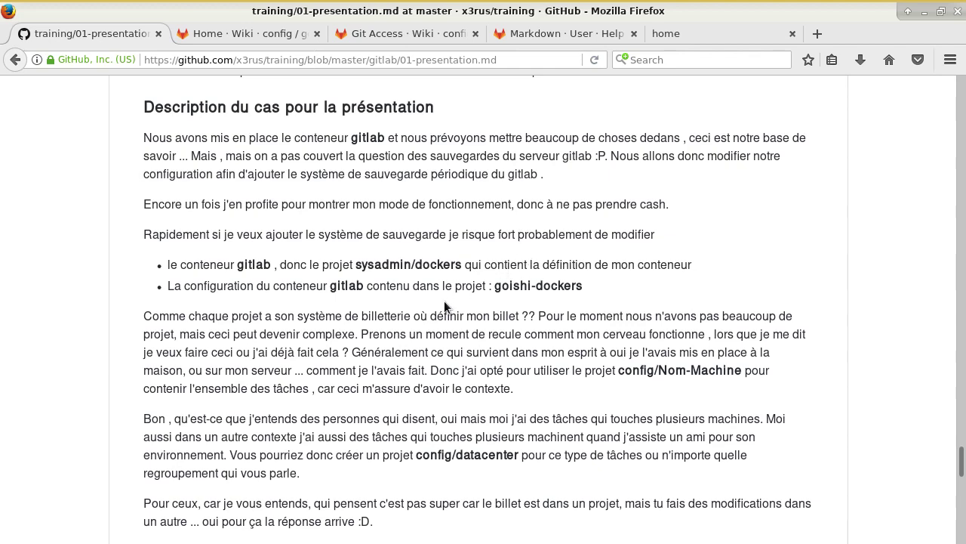
# Read on to the choice of project for the ticket, and open the Issues page of config/goishi in GitLab
pyautogui.scroll(-2, 445, 300)
pyautogui.scroll(-2, 449, 300)
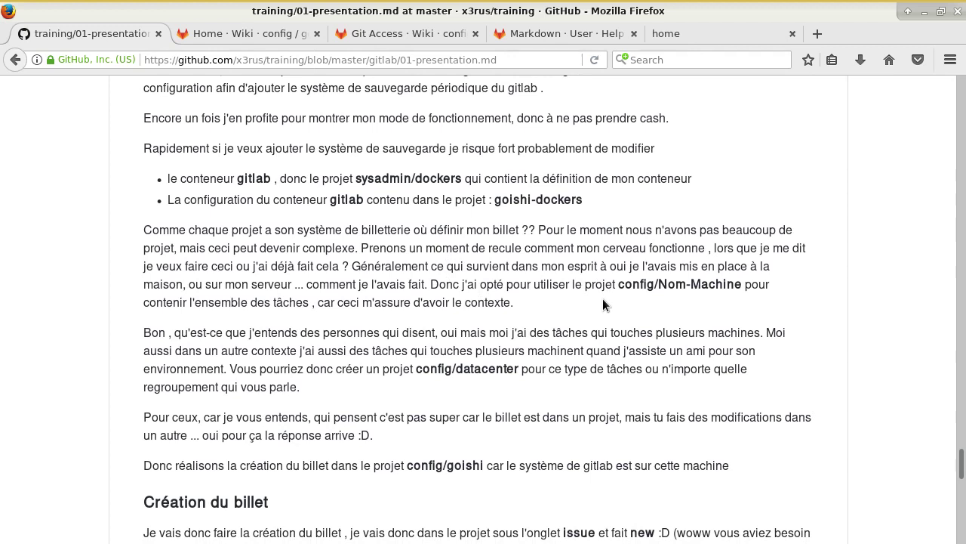
pyautogui.click(181, 33)
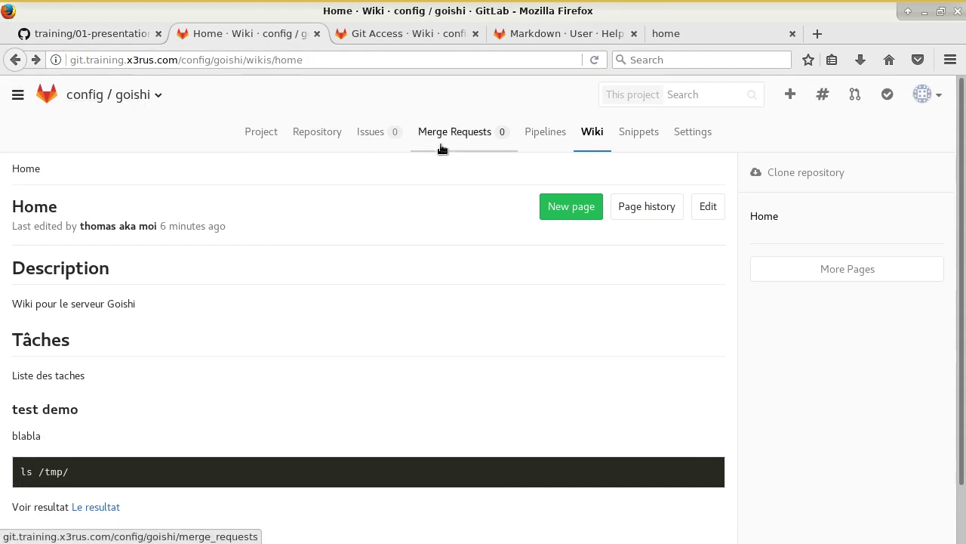
pyautogui.click(385, 132)
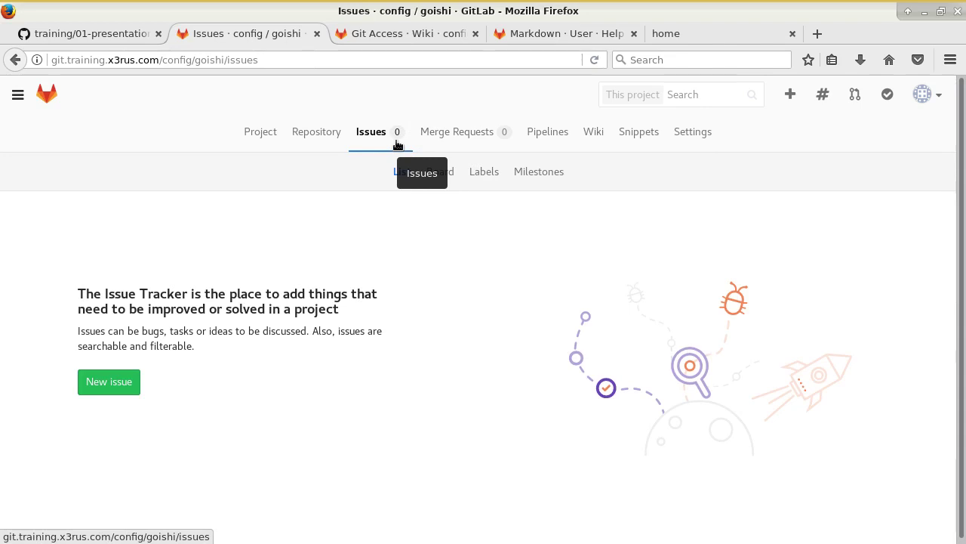
pyautogui.click(177, 60)
pyautogui.moveTo(200, 60); pyautogui.dragTo(217, 62)
pyautogui.click(224, 106)
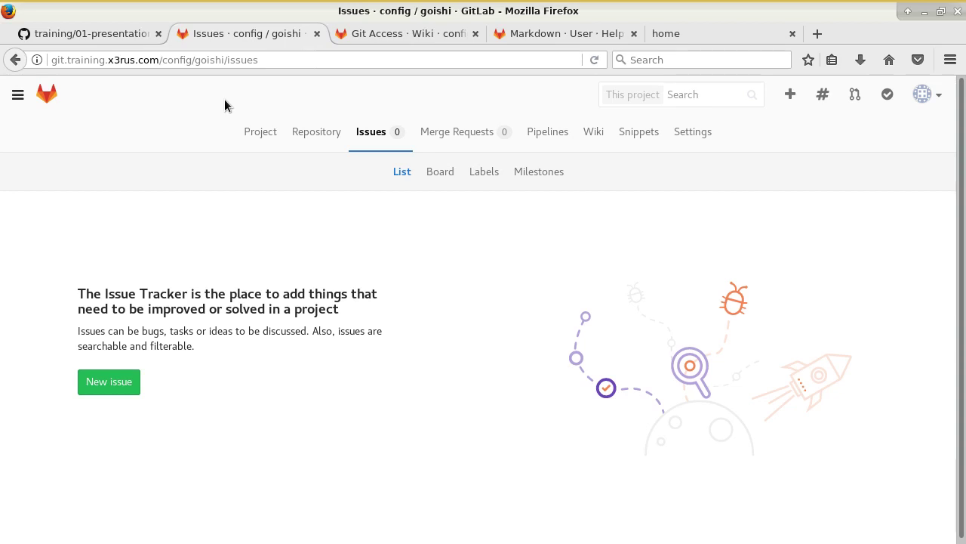
# Return to the GitHub notes, highlight config/datacenter, and read on to the Création du billet section
pyautogui.click(121, 33)
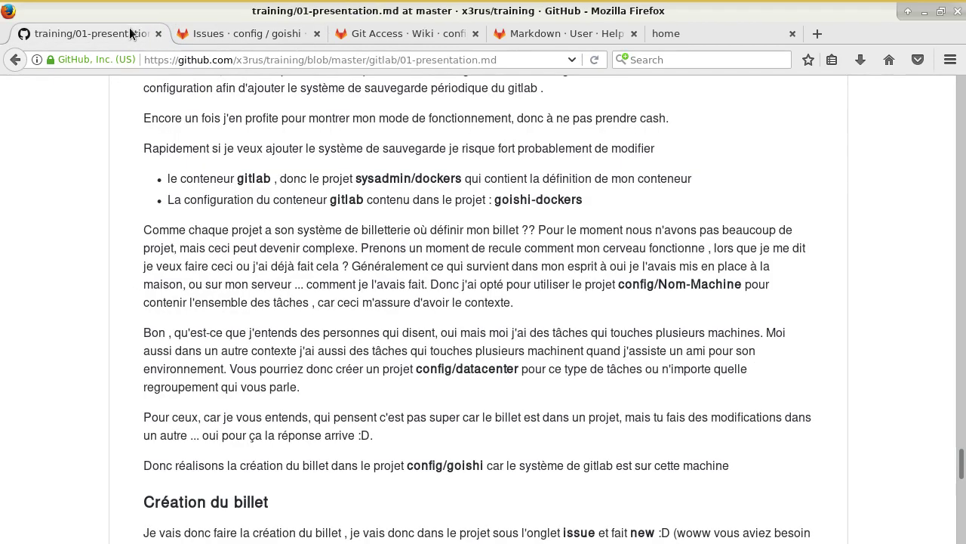
pyautogui.moveTo(414, 369); pyautogui.dragTo(535, 370)
pyautogui.click(508, 387)
pyautogui.moveTo(444, 369); pyautogui.dragTo(482, 370)
pyautogui.click(490, 372)
pyautogui.scroll(-1, 489, 373)
pyautogui.scroll(-3, 487, 385)
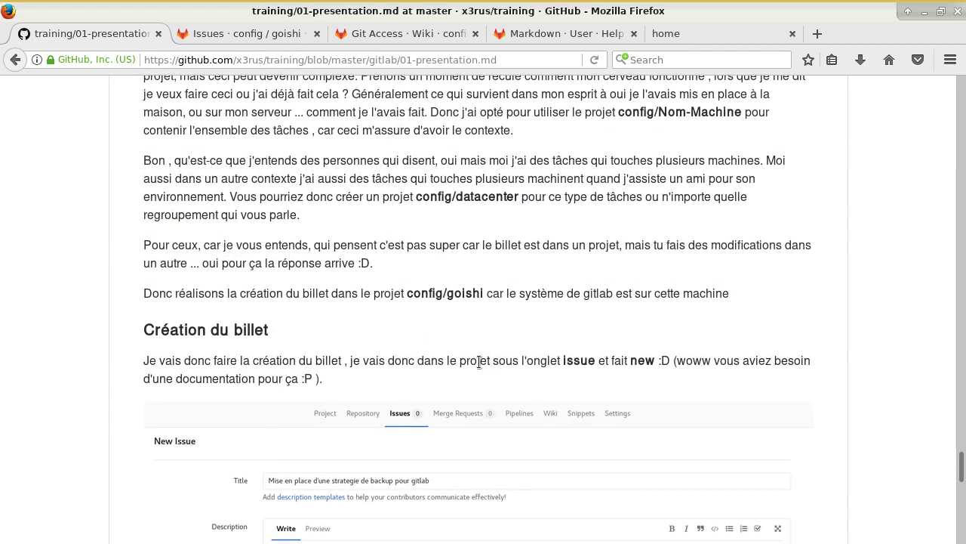
# Highlight config/goishi in the notes and start a new issue in that GitLab project
pyautogui.moveTo(436, 295); pyautogui.dragTo(462, 297)
pyautogui.scroll(-3, 430, 339)
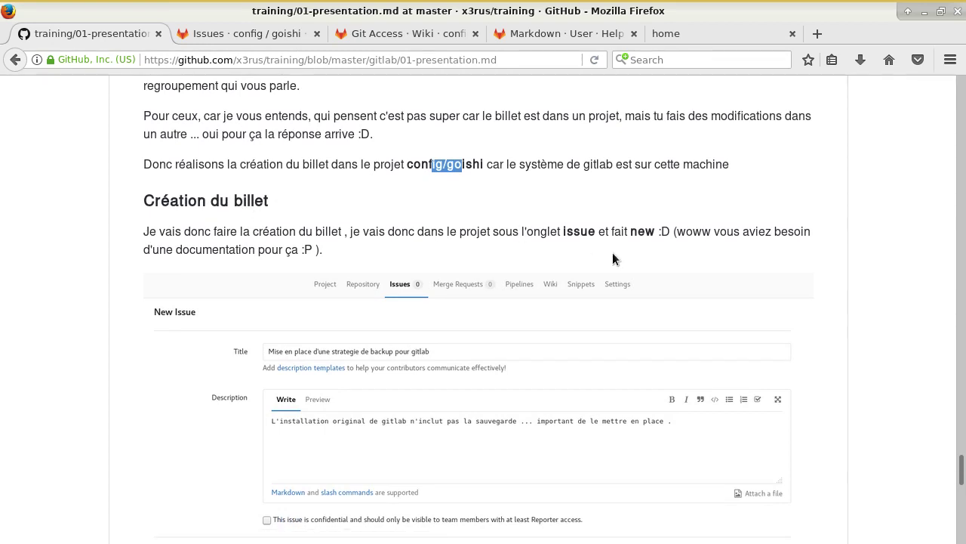
pyautogui.click(324, 41)
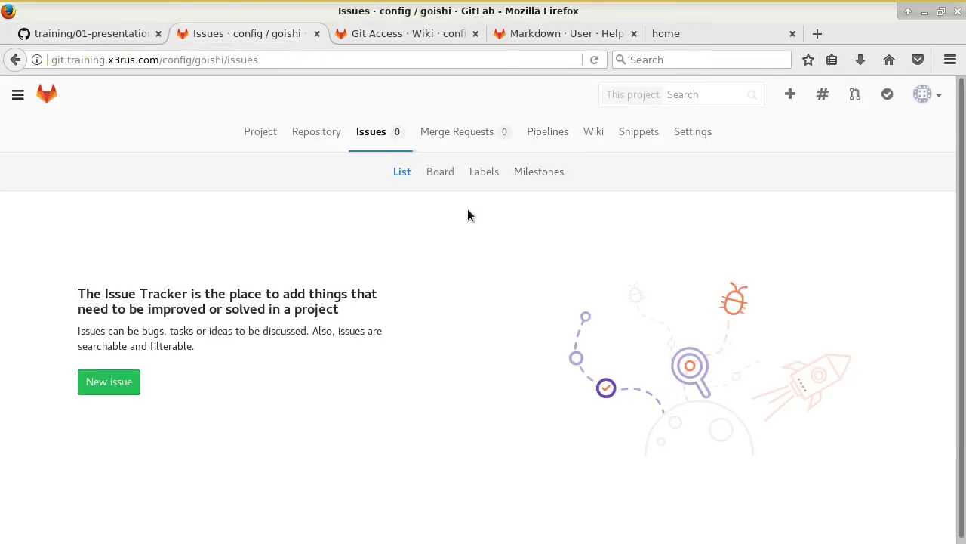
pyautogui.click(109, 381)
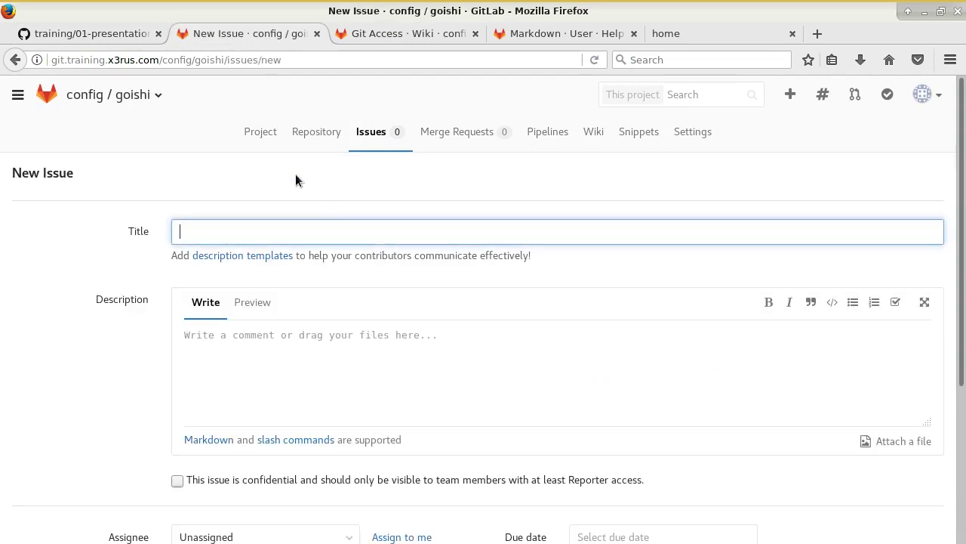
# Check the example issue in the notes and title the new issue "Mise en place strategie de backup pour gitlab"
pyautogui.click(116, 44)
pyautogui.scroll(-3, 398, 337)
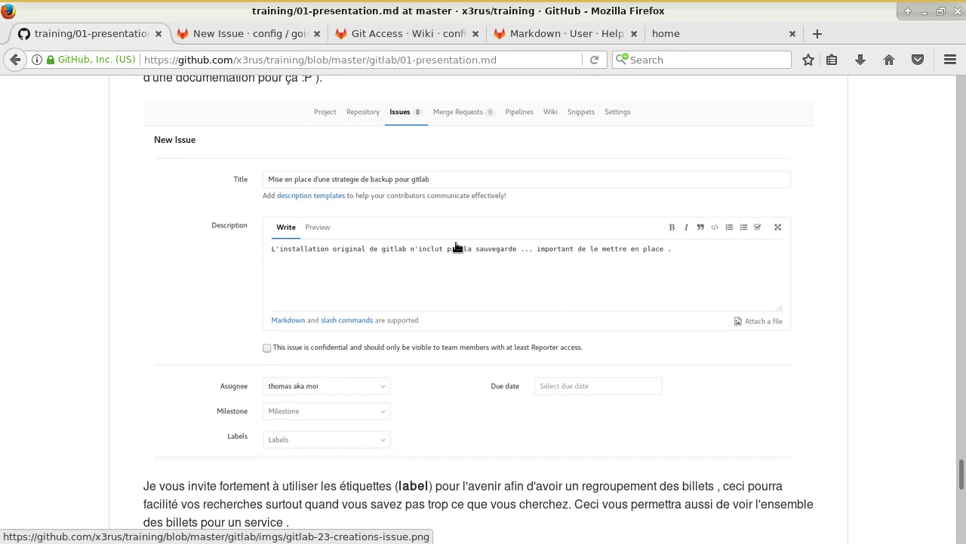
pyautogui.click(264, 41)
pyautogui.write('Mise en place s')
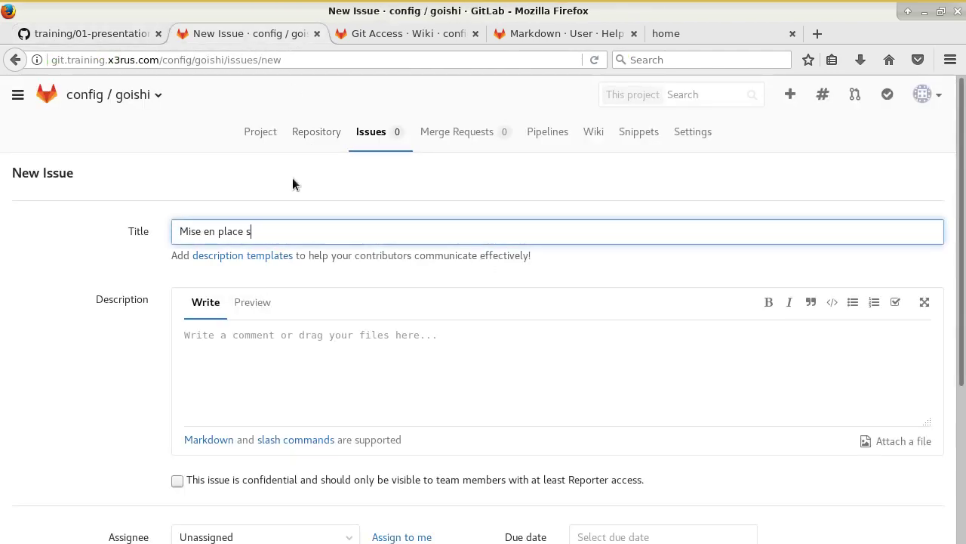
pyautogui.write('trategie de backup pour ')
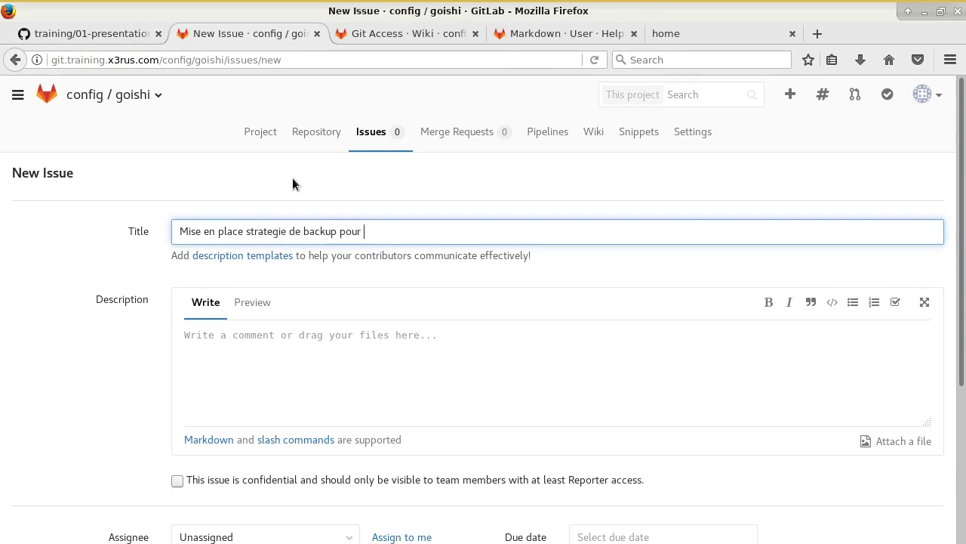
pyautogui.write('gitlab')
# Copy the issue title into the description
pyautogui.tripleClick(430, 233)
pyautogui.hotkey('ctrl', 'c')
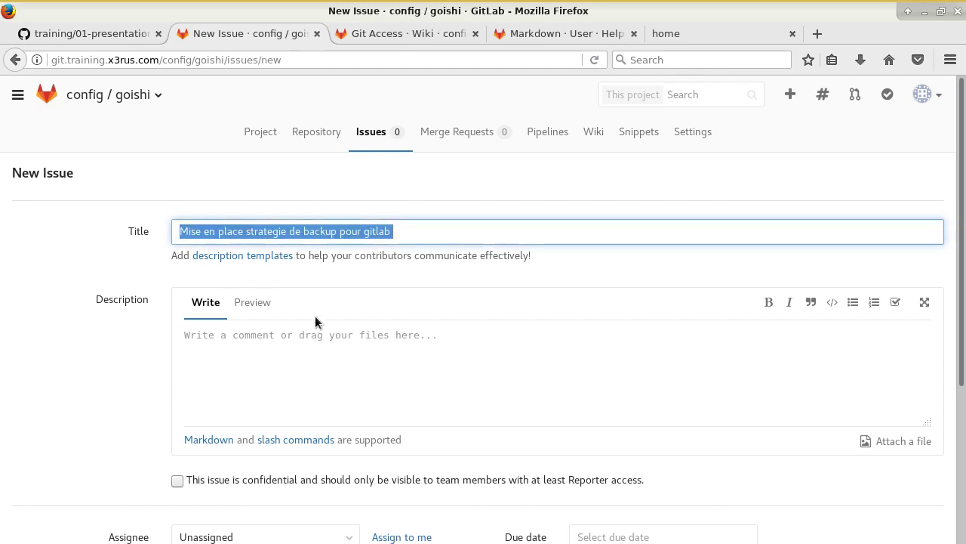
pyautogui.click(352, 368)
pyautogui.hotkey('ctrl', 'v')
# Check the rest of the example form in the GitHub notes and assign the new GitLab issue to yourself
pyautogui.click(97, 39)
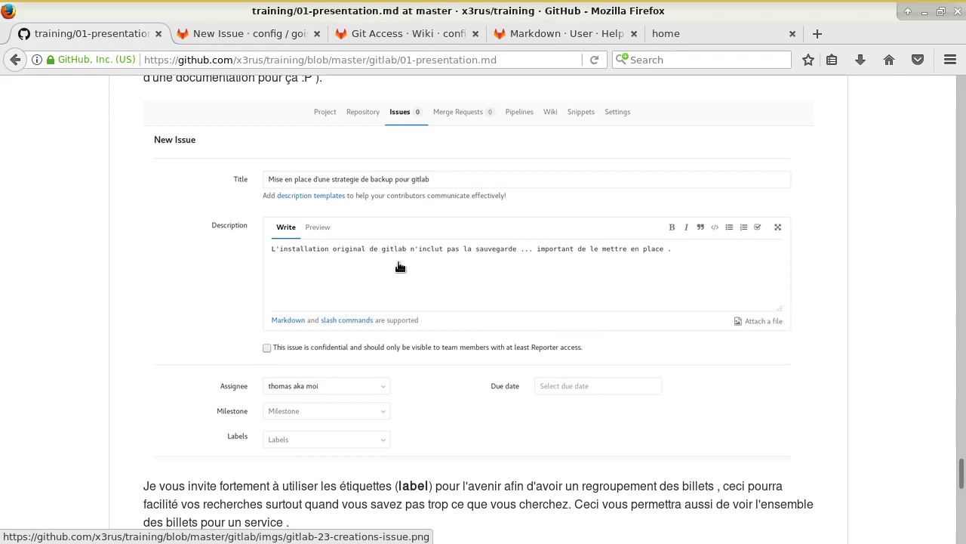
pyautogui.scroll(-2, 398, 274)
pyautogui.click(243, 34)
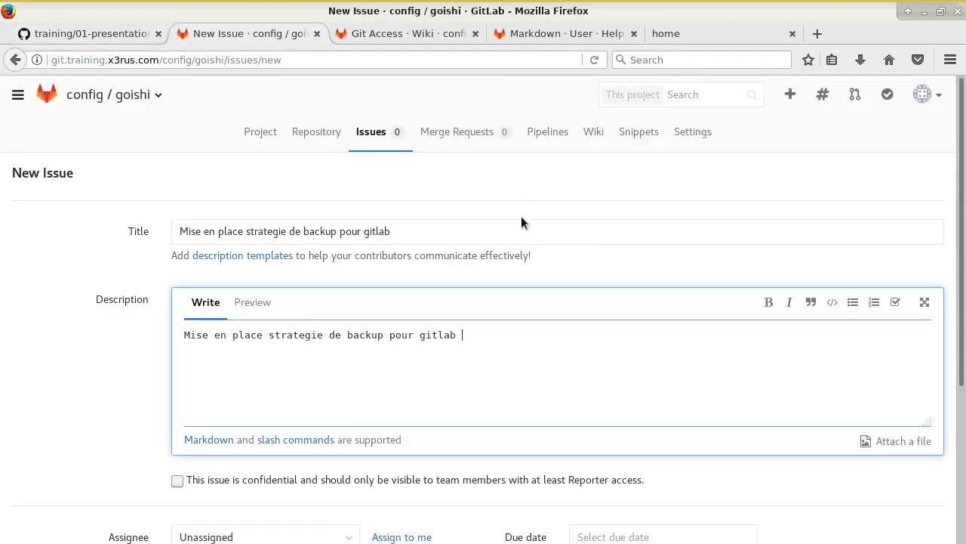
pyautogui.scroll(-4, 492, 275)
pyautogui.scroll(-1, 492, 275)
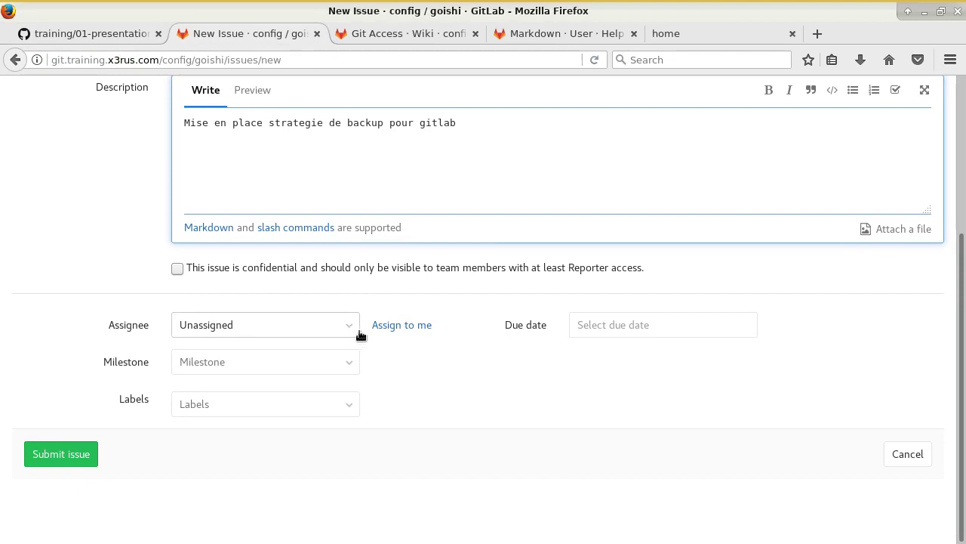
pyautogui.click(417, 324)
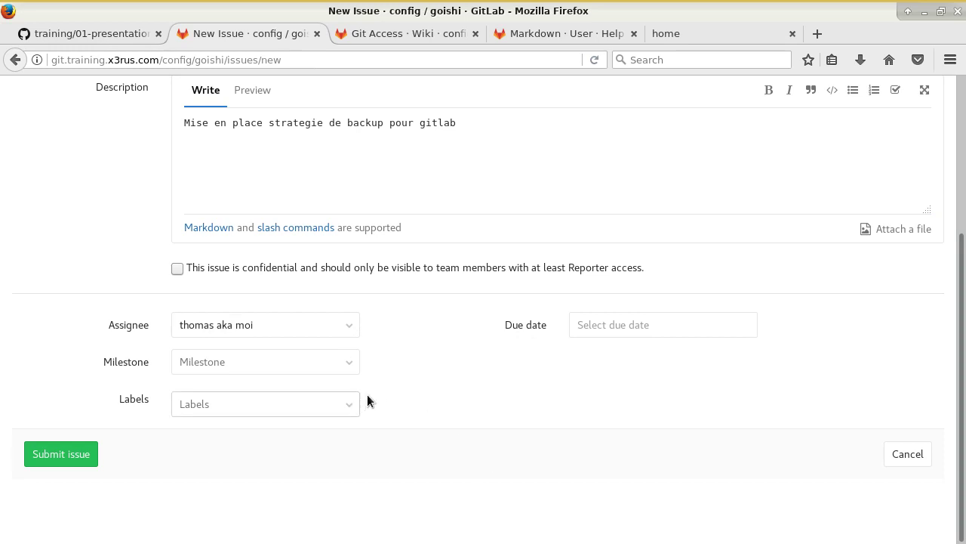
# Look at the milestone and label choices offered for the new issue
pyautogui.click(343, 371)
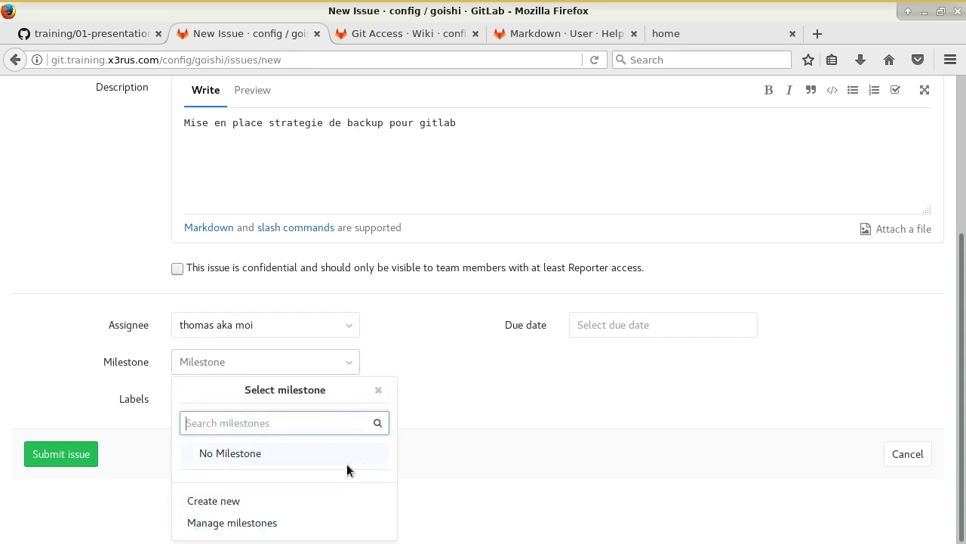
pyautogui.click(468, 406)
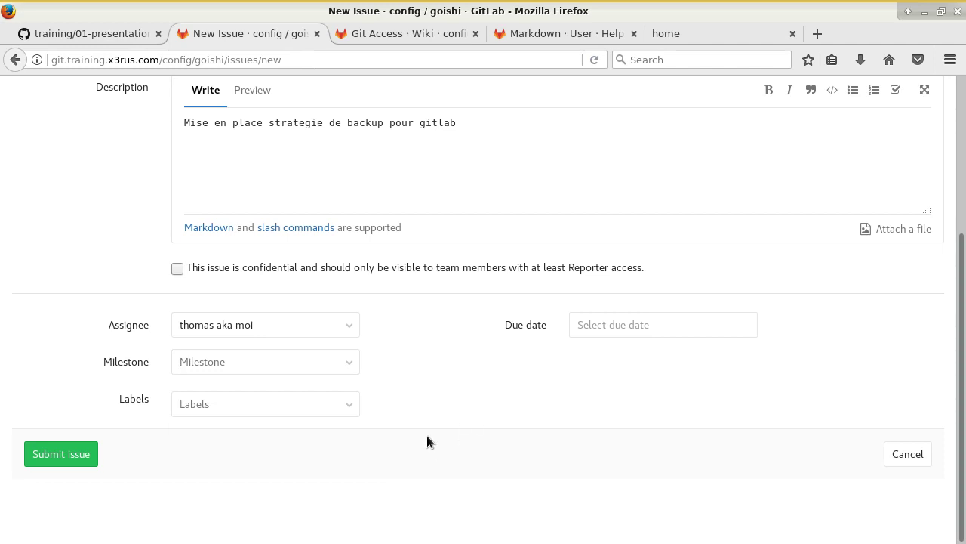
pyautogui.click(360, 403)
pyautogui.scroll(-1, 365, 516)
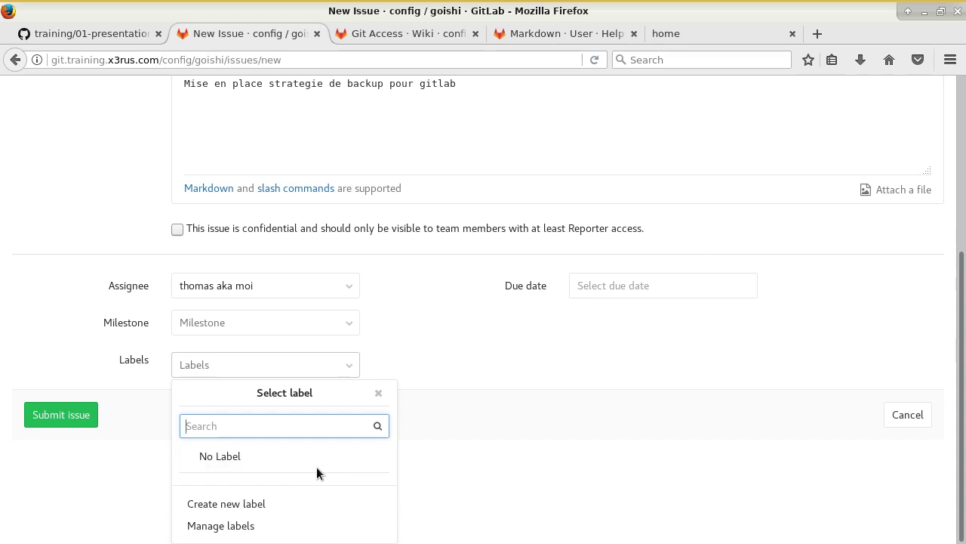
# Read the notes on choosing labels by service, ticket type and role, highlighting "Tâche, incident", down to the example label selection
pyautogui.click(83, 33)
pyautogui.scroll(-4, 481, 398)
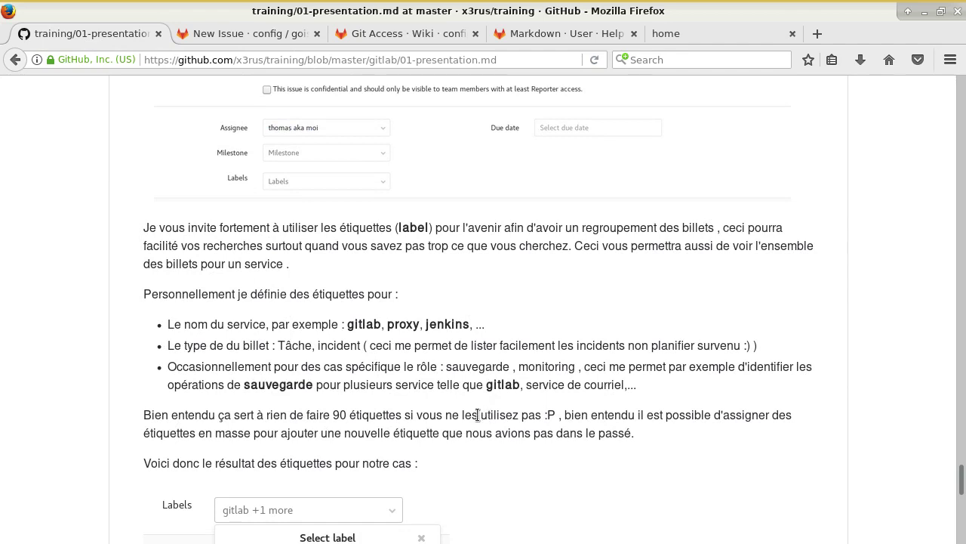
pyautogui.moveTo(276, 345); pyautogui.dragTo(369, 345)
pyautogui.click(435, 385)
pyautogui.moveTo(315, 345)
pyautogui.mouseDown()
pyautogui.moveTo(288, 345)
pyautogui.moveTo(325, 352)
pyautogui.mouseUp()
pyautogui.click(279, 345)
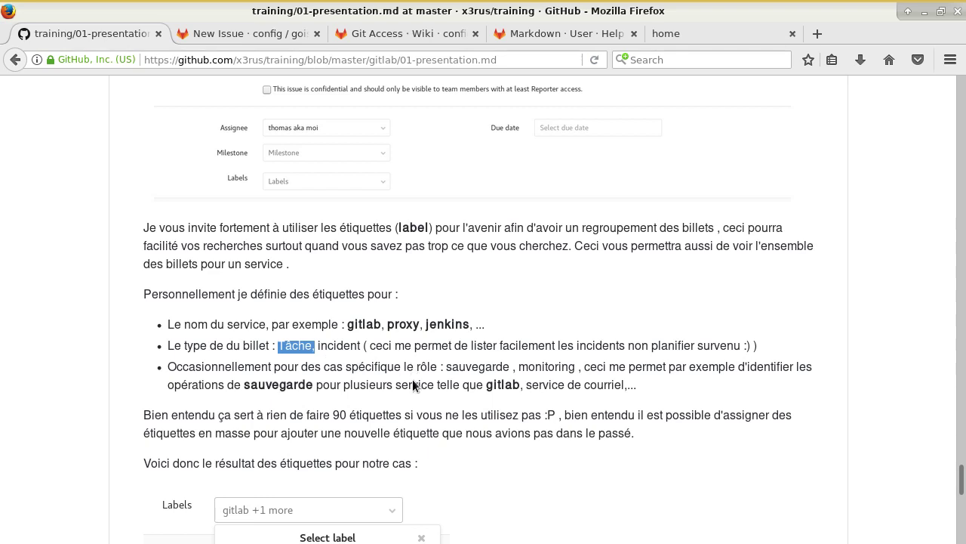
pyautogui.scroll(-1, 453, 361)
pyautogui.scroll(-5, 438, 312)
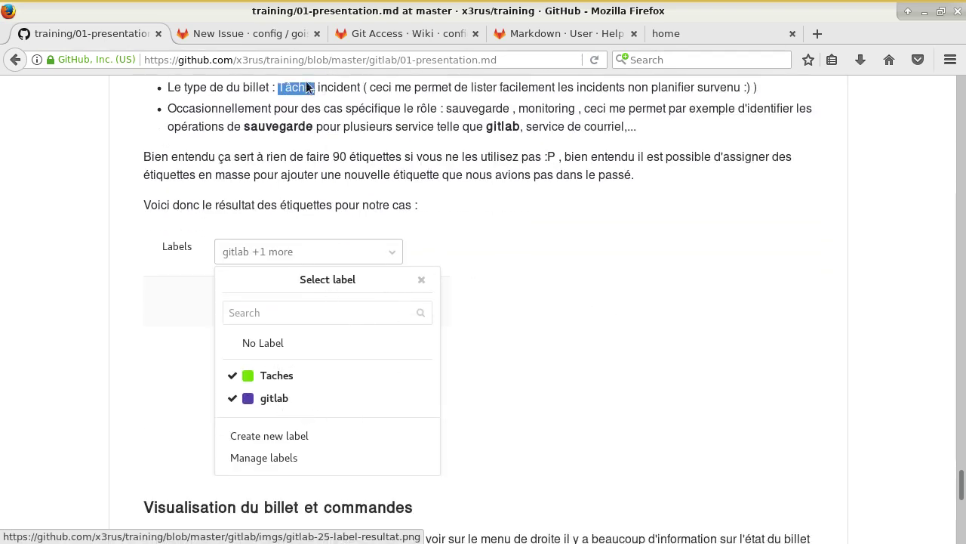
# Create a new label named gitlab with the blue color #0033CC from the issue form
pyautogui.hotkey('ctrl', 'Tab')
pyautogui.click(253, 504)
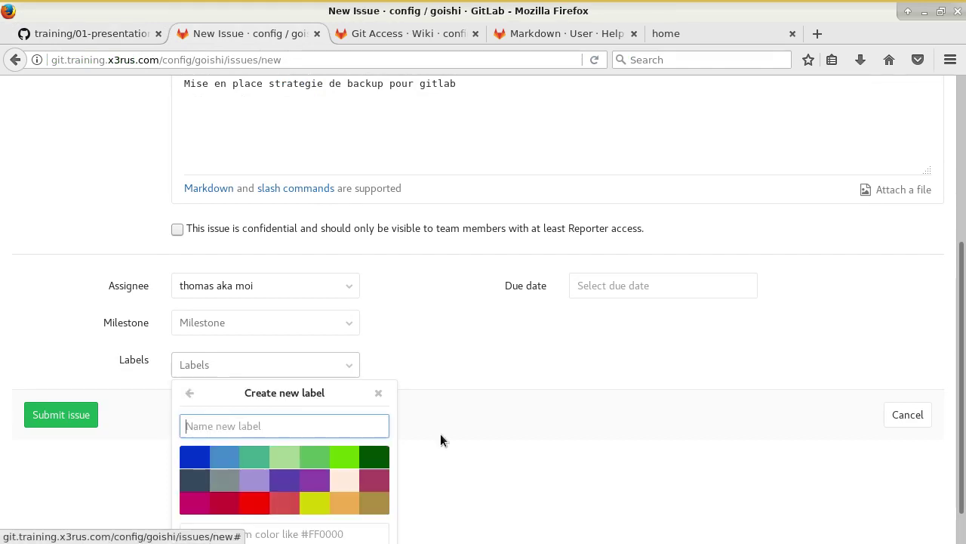
pyautogui.scroll(-1, 339, 462)
pyautogui.click(198, 412)
pyautogui.click(231, 383)
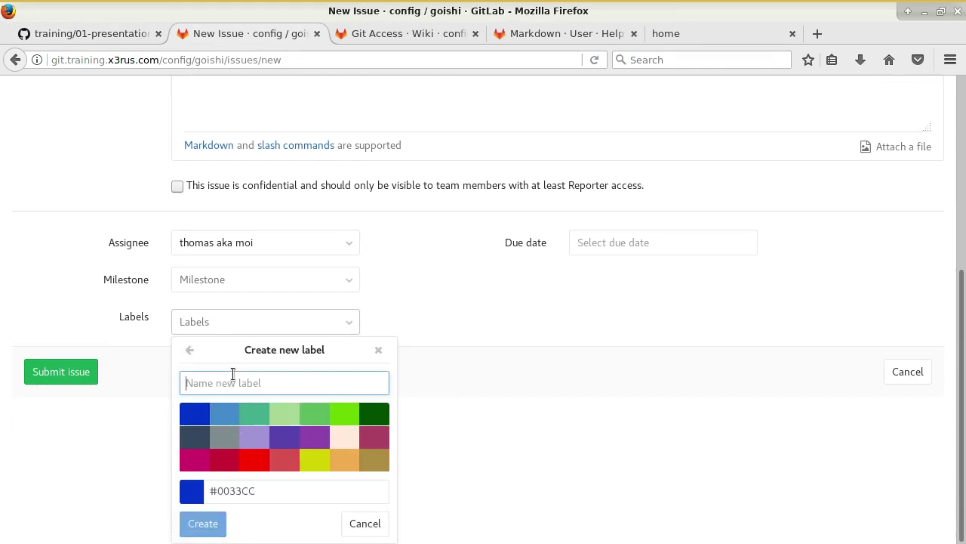
pyautogui.write('gitlab')
pyautogui.click(203, 522)
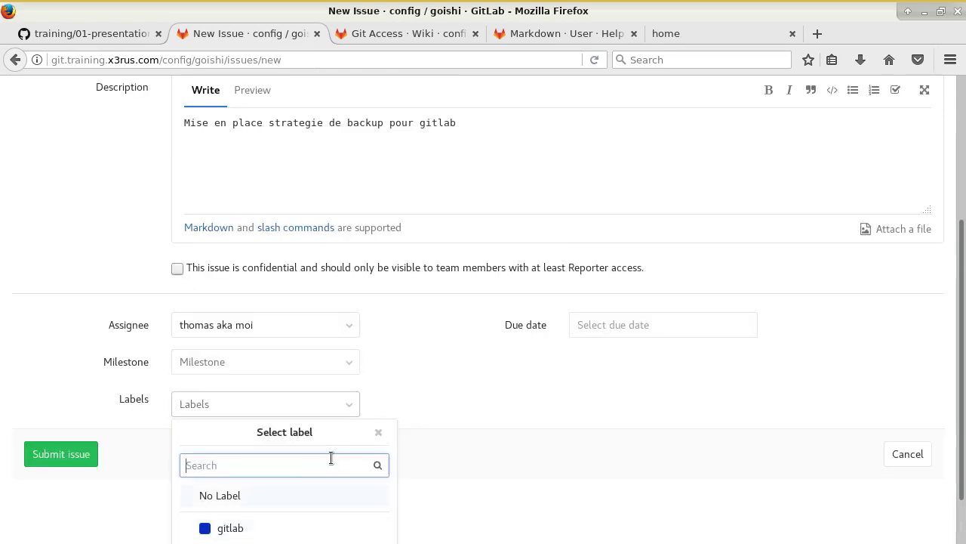
# Create a second label named Taches with the dark green color #004E00
pyautogui.scroll(-1, 250, 502)
pyautogui.click(230, 501)
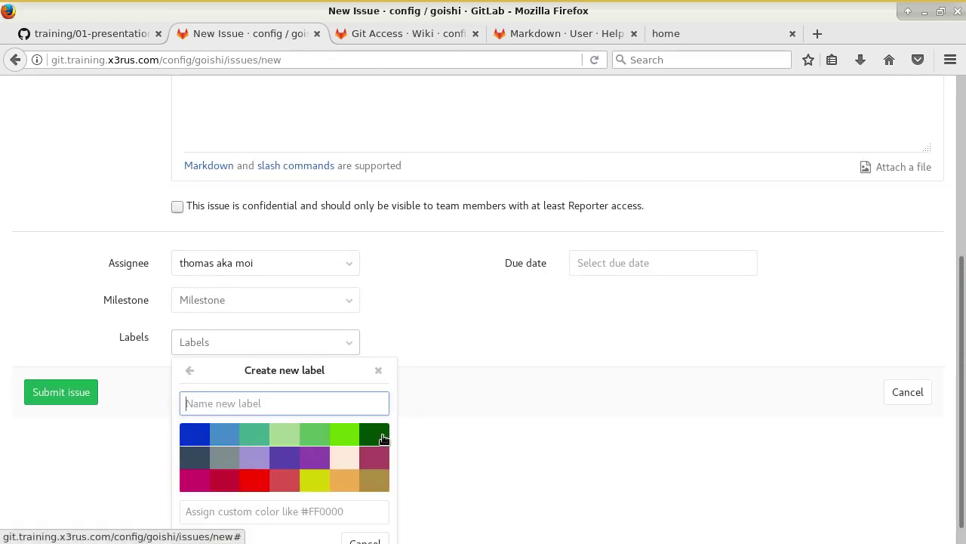
pyautogui.click(377, 435)
pyautogui.click(271, 394)
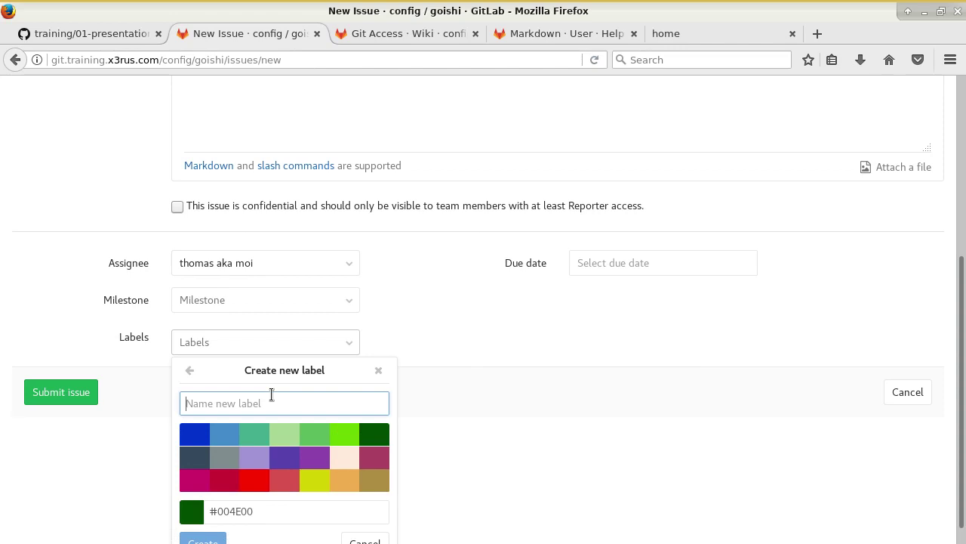
pyautogui.write('Taches')
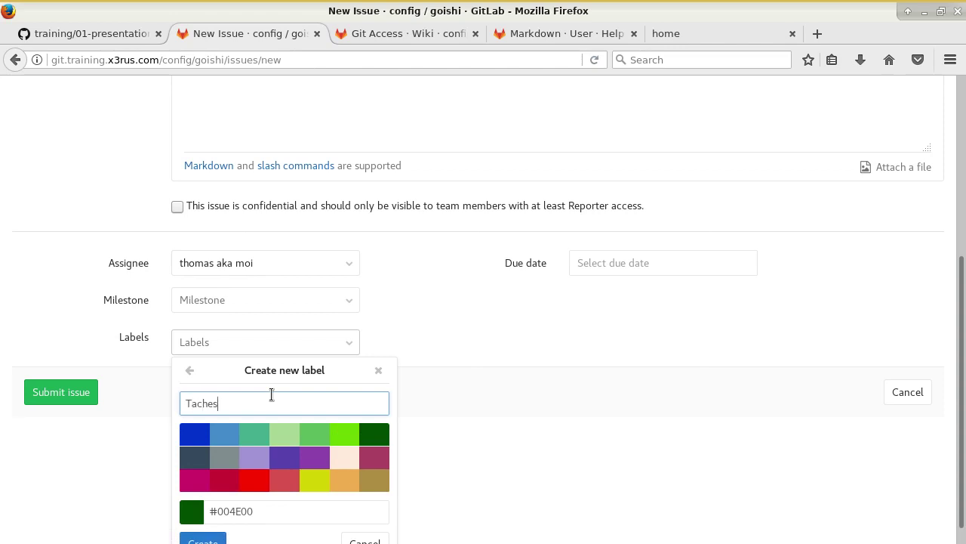
pyautogui.click(204, 521)
# Apply the Taches and gitlab labels, review the form and submit the issue
pyautogui.click(230, 466)
pyautogui.click(388, 397)
pyautogui.scroll(3, 334, 458)
pyautogui.scroll(-3, 250, 349)
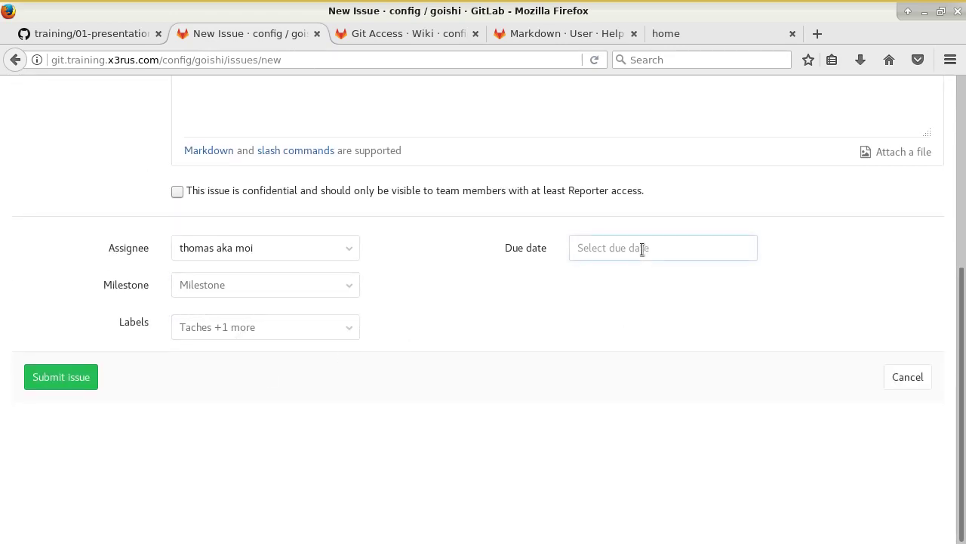
pyautogui.scroll(3, 348, 268)
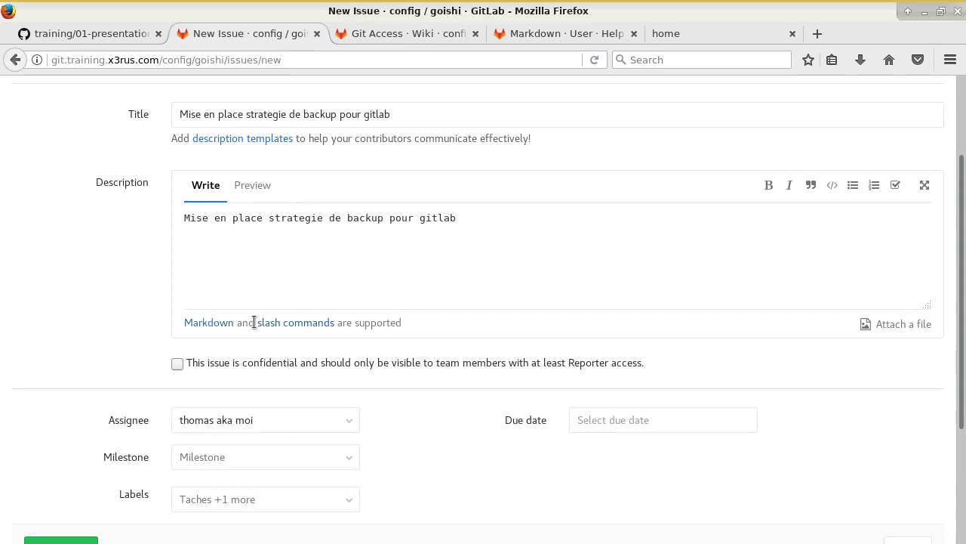
pyautogui.scroll(-3, 368, 319)
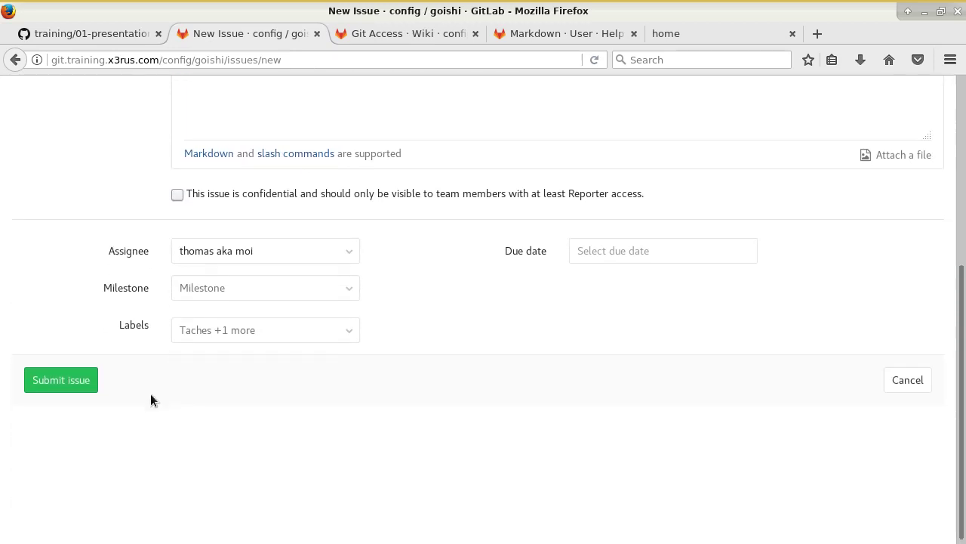
pyautogui.click(67, 381)
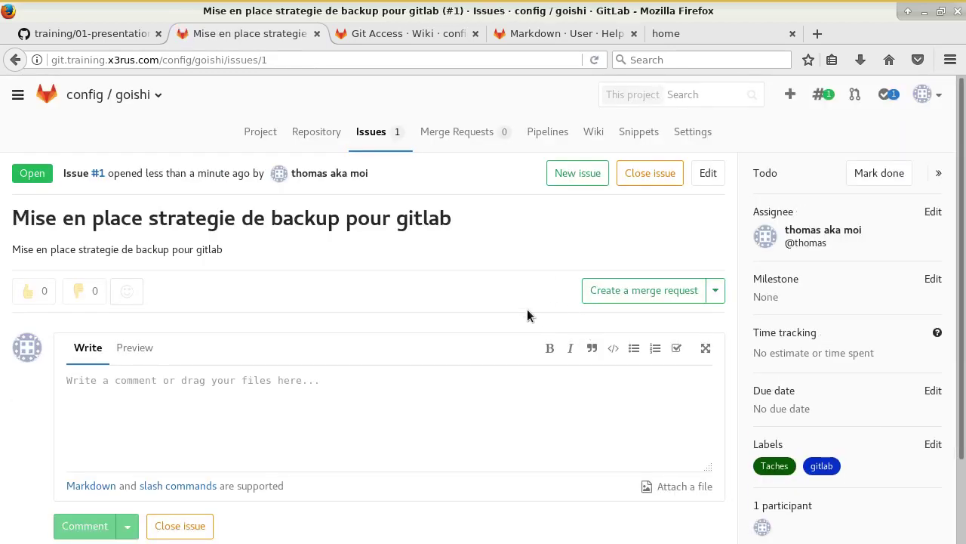
# Examine the created issue's details, and read the Visualisation du billet et commandes section in the GitHub notes
pyautogui.scroll(-2, 749, 312)
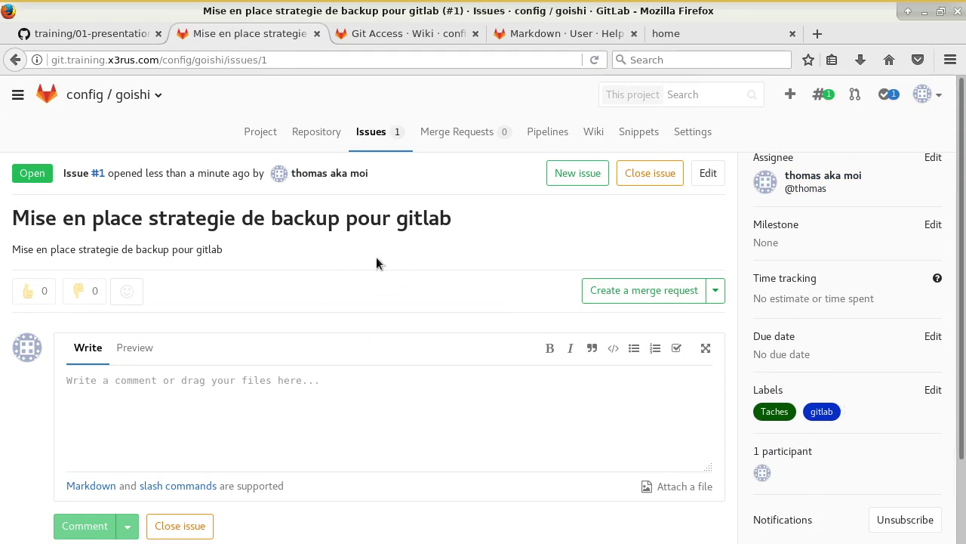
pyautogui.scroll(-2, 520, 274)
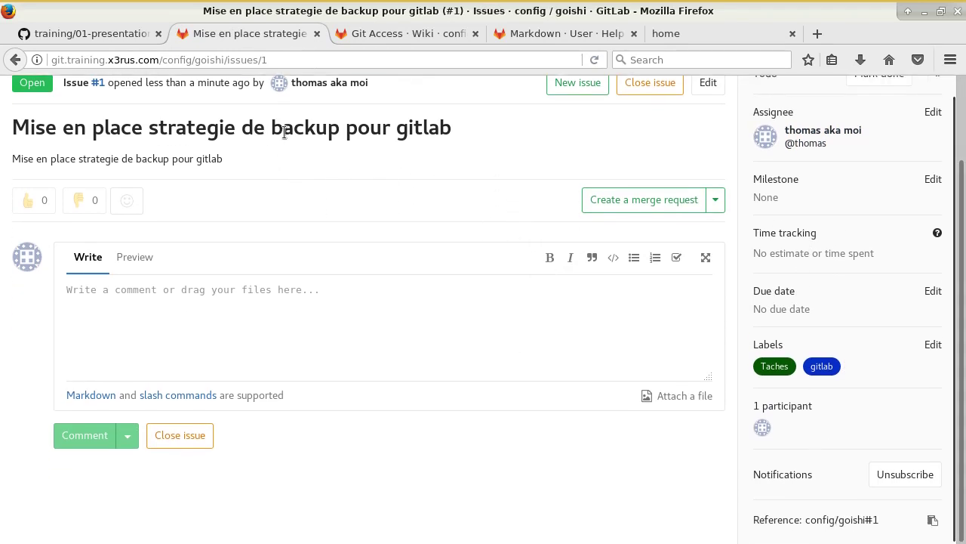
pyautogui.click(90, 33)
pyautogui.scroll(-5, 445, 283)
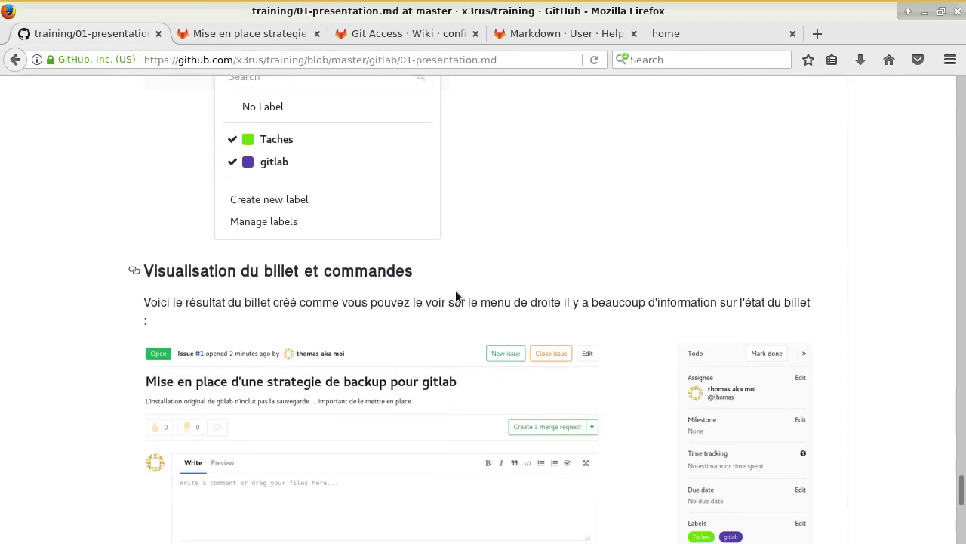
pyautogui.scroll(-3, 414, 256)
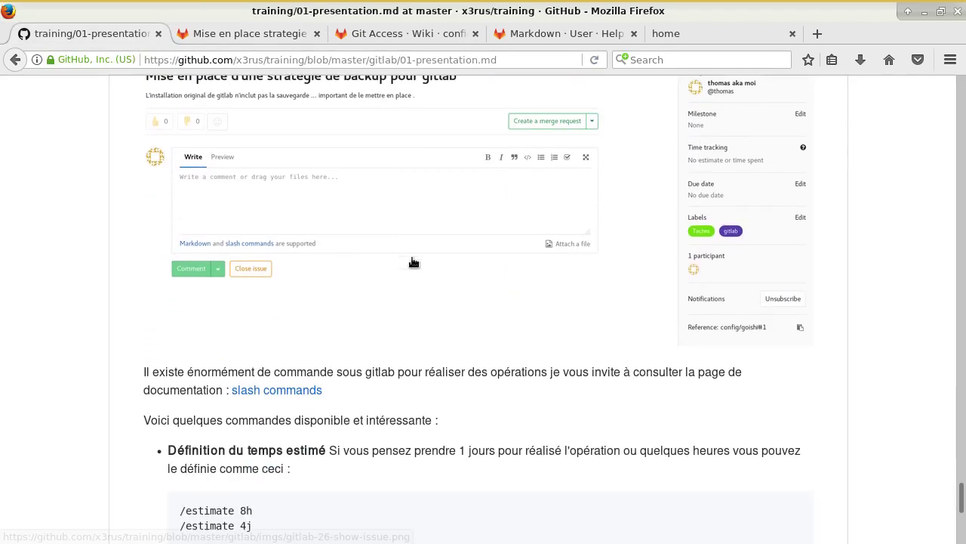
pyautogui.scroll(-1, 453, 347)
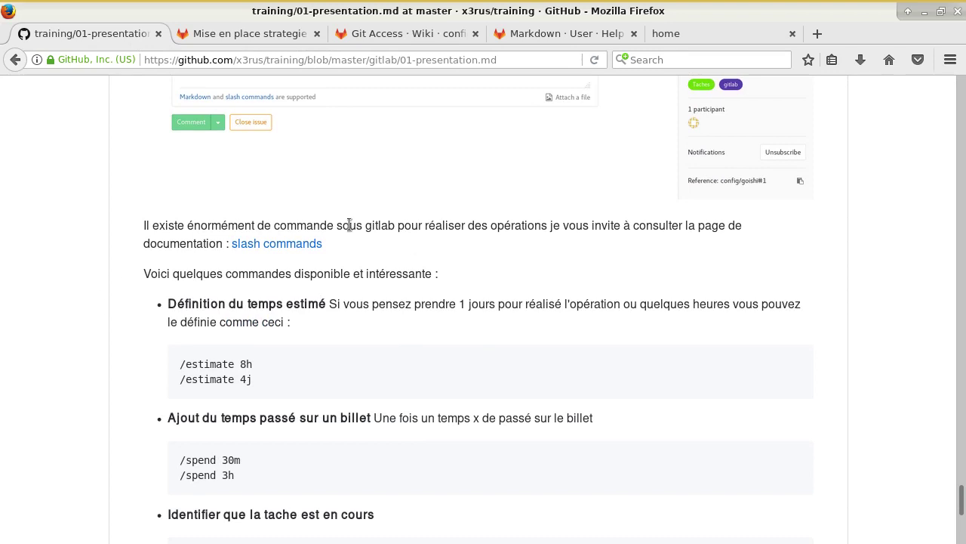
# Open the slash commands documentation linked in the notes and read through its table of commands
pyautogui.middleClick(306, 254)
pyautogui.click(254, 32)
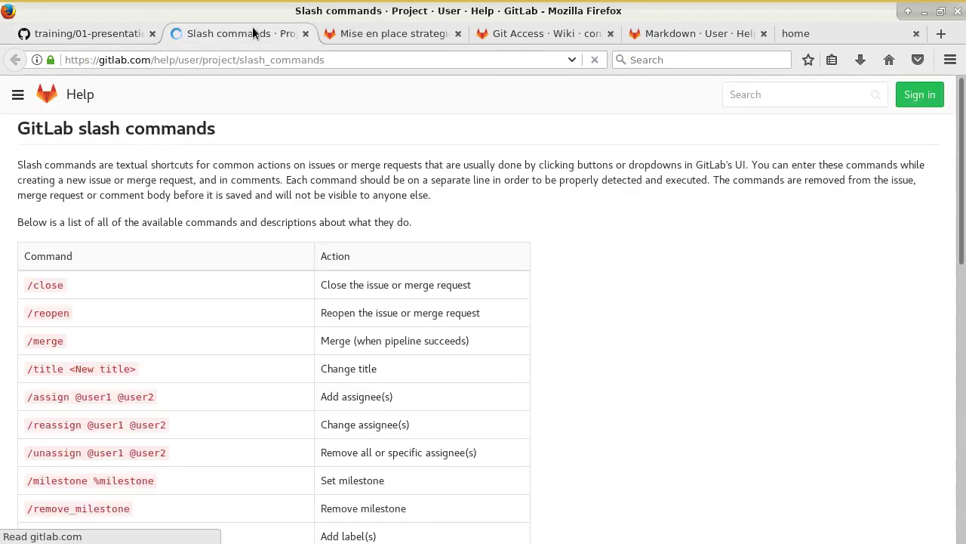
pyautogui.moveTo(122, 63); pyautogui.dragTo(220, 112)
pyautogui.click(331, 191)
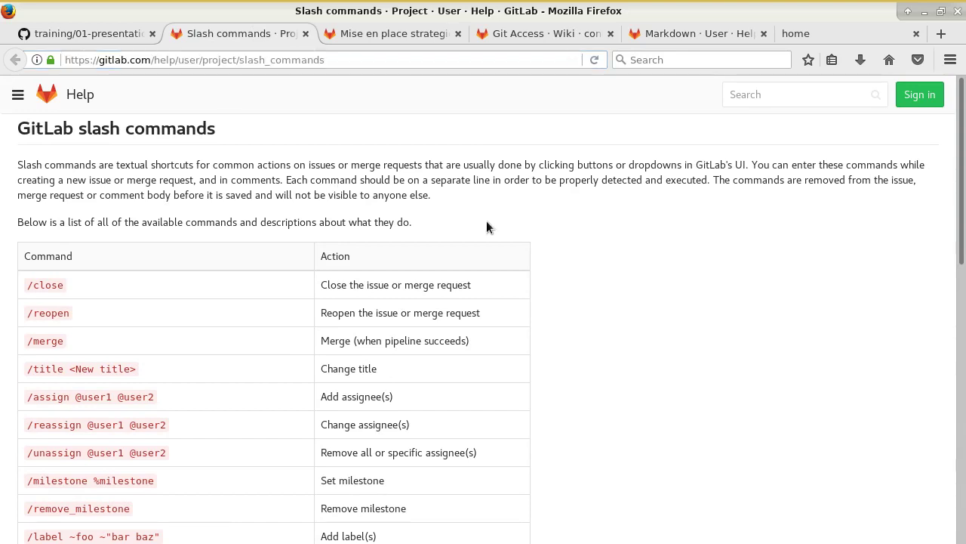
pyautogui.scroll(-2, 488, 222)
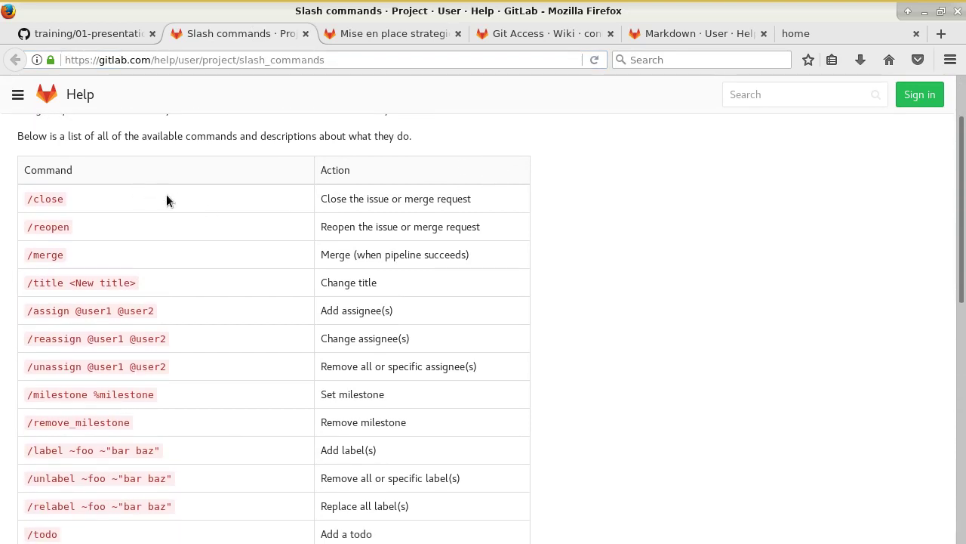
# Return to the backup issue and set its time estimate to 1h by commenting with the /estimate slash command
pyautogui.moveTo(70, 260); pyautogui.dragTo(17, 280)
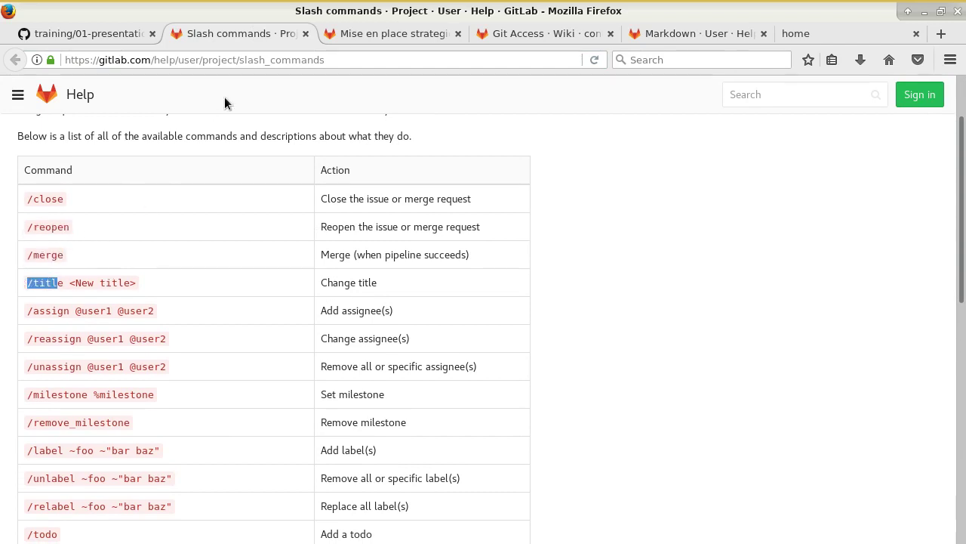
pyautogui.click(349, 35)
pyautogui.click(127, 296)
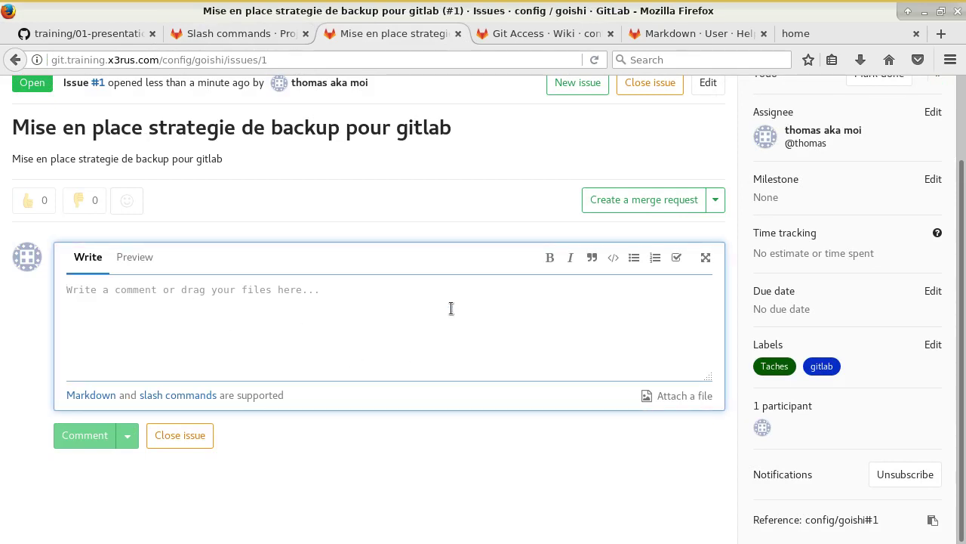
pyautogui.moveTo(771, 232); pyautogui.dragTo(813, 233)
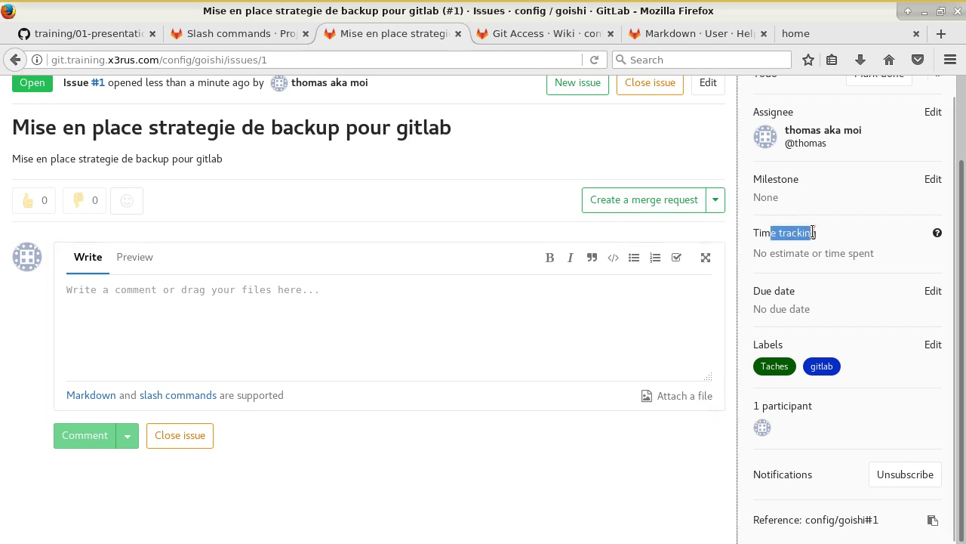
pyautogui.click(270, 335)
pyautogui.write('/es')
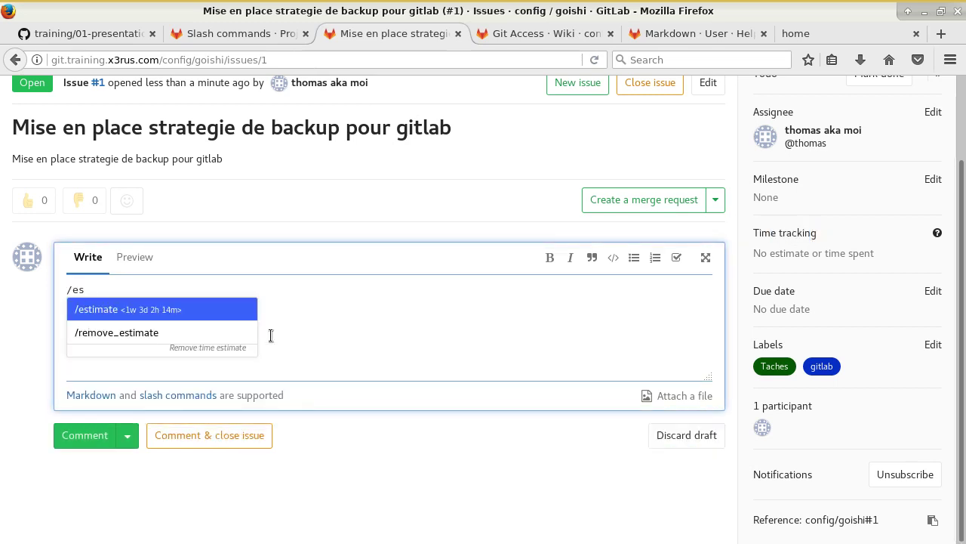
pyautogui.press('Return')
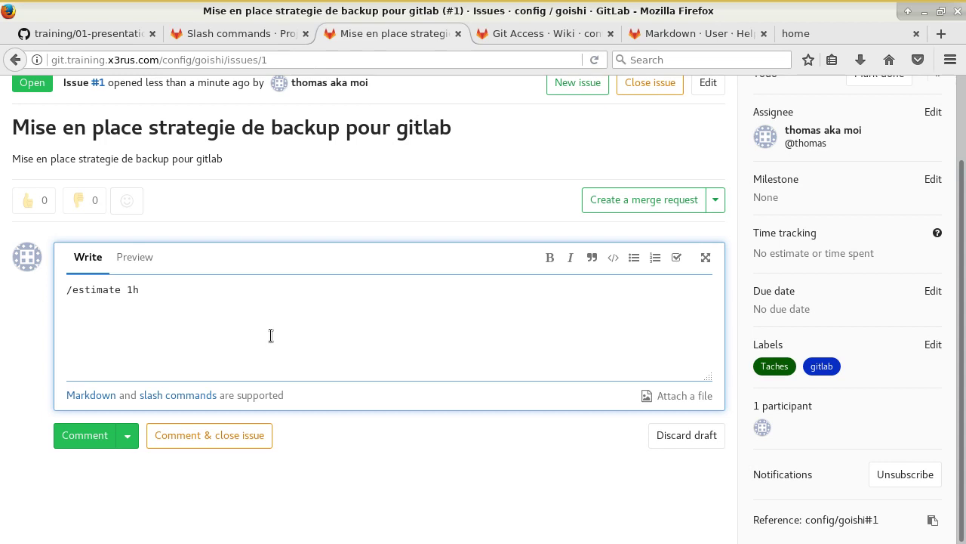
pyautogui.write('1h')
pyautogui.click(107, 438)
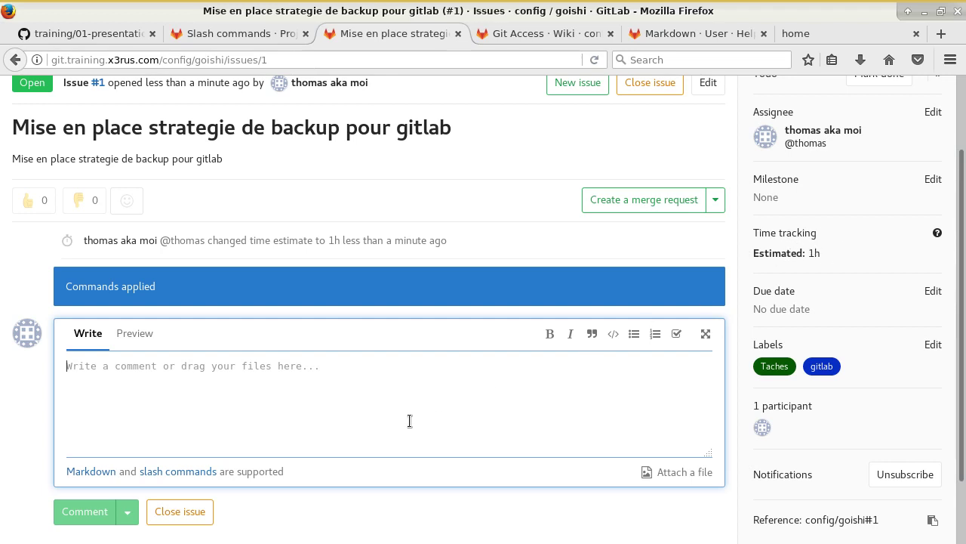
# Log 30m of time spent on the issue by commenting with the /spend slash command
pyautogui.write('/sped')
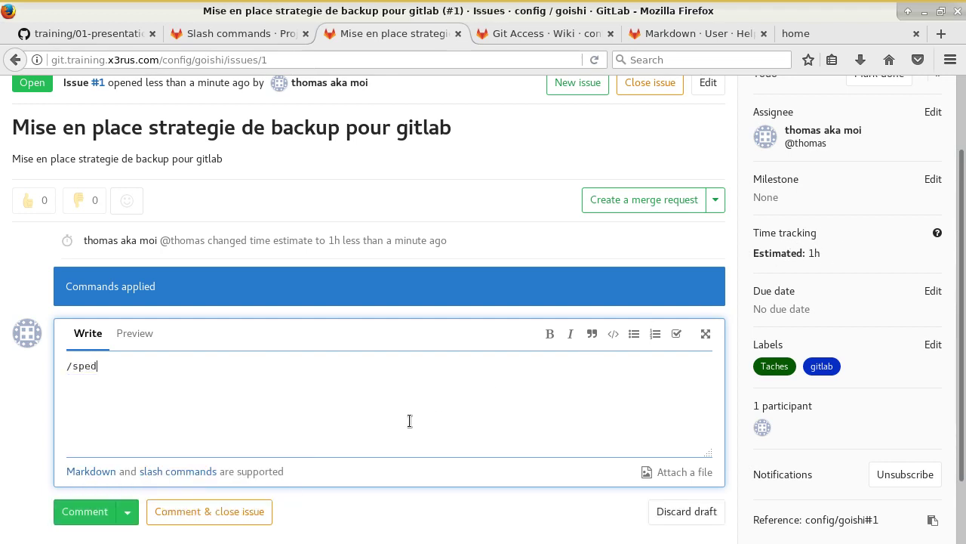
pyautogui.press('Return')
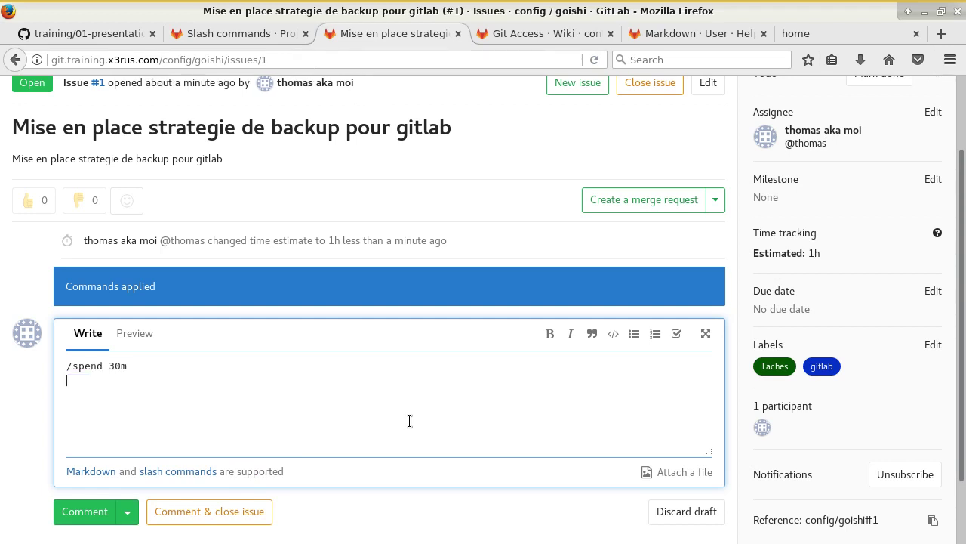
pyautogui.click(84, 511)
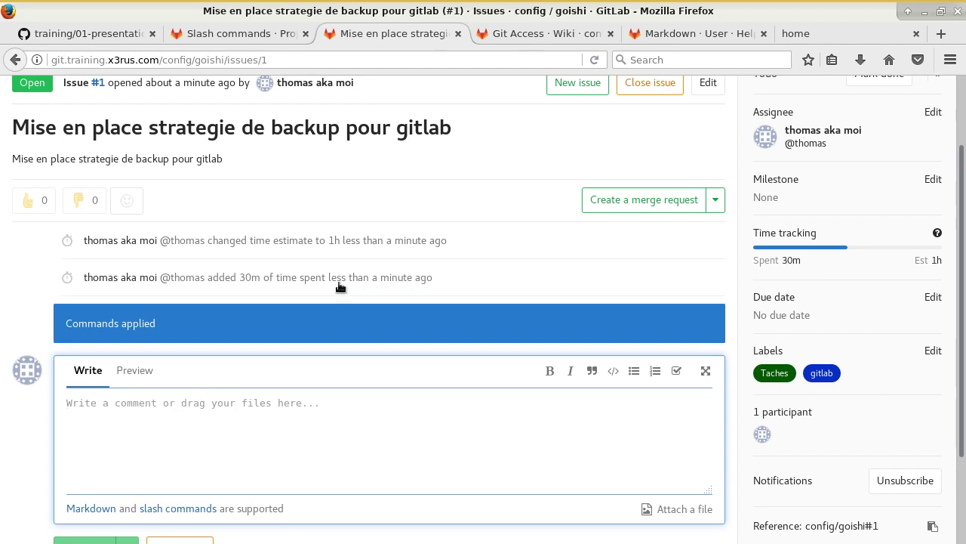
pyautogui.moveTo(837, 270)
pyautogui.hotkey('alt', 'Tab')
pyautogui.hotkey('alt', 'Tab')
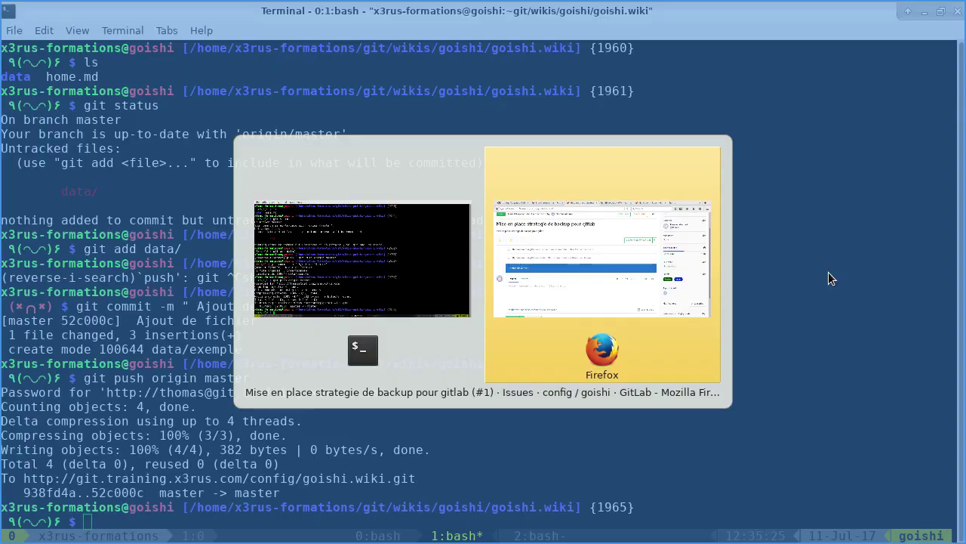
# Close the slash commands documentation and read the GitHub notes on marking a task as in progress with /wip
pyautogui.click(249, 34)
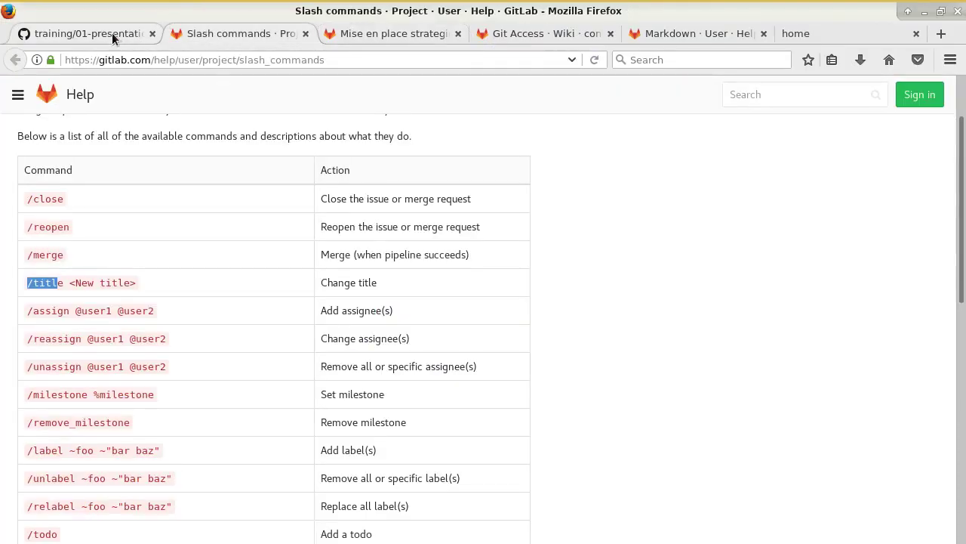
pyautogui.middleClick(184, 40)
pyautogui.click(124, 33)
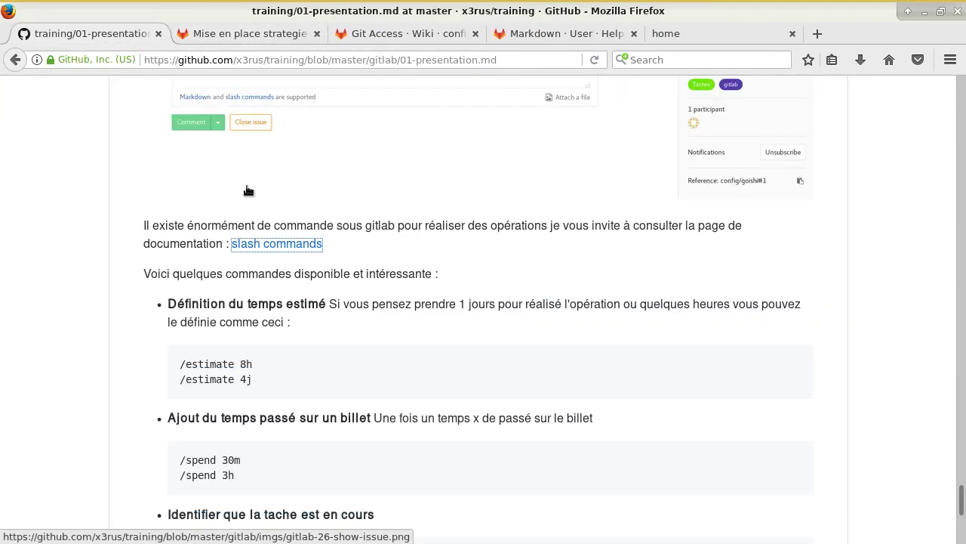
pyautogui.scroll(-5, 344, 226)
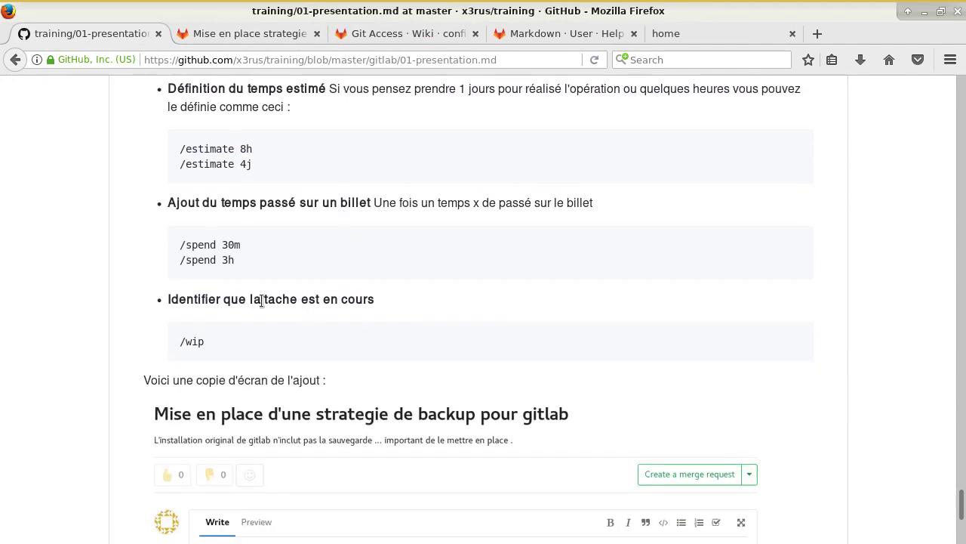
pyautogui.moveTo(225, 298); pyautogui.dragTo(314, 297)
pyautogui.tripleClick(187, 342)
pyautogui.scroll(-3, 277, 289)
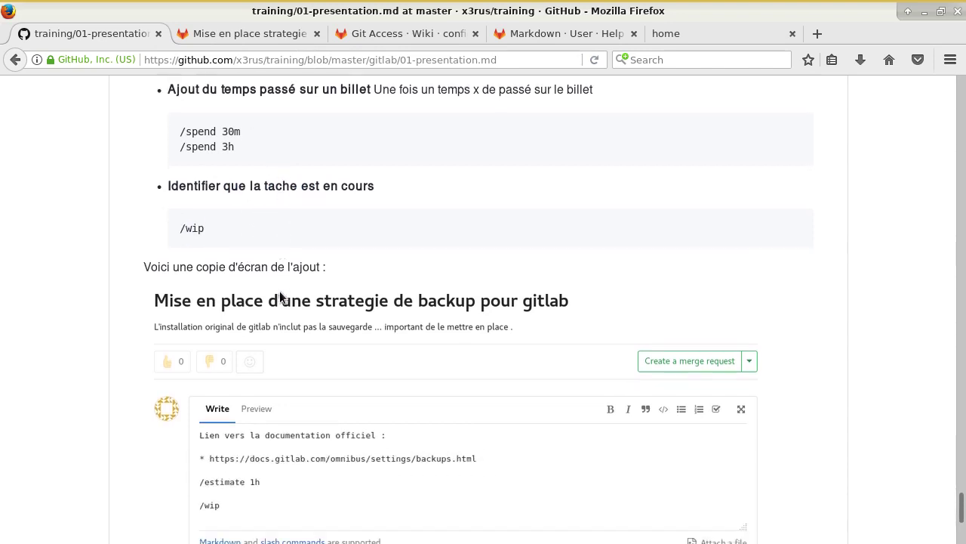
# Look for the slash commands documentation among the open pages and reopen it from the link in the GitHub notes
pyautogui.click(236, 37)
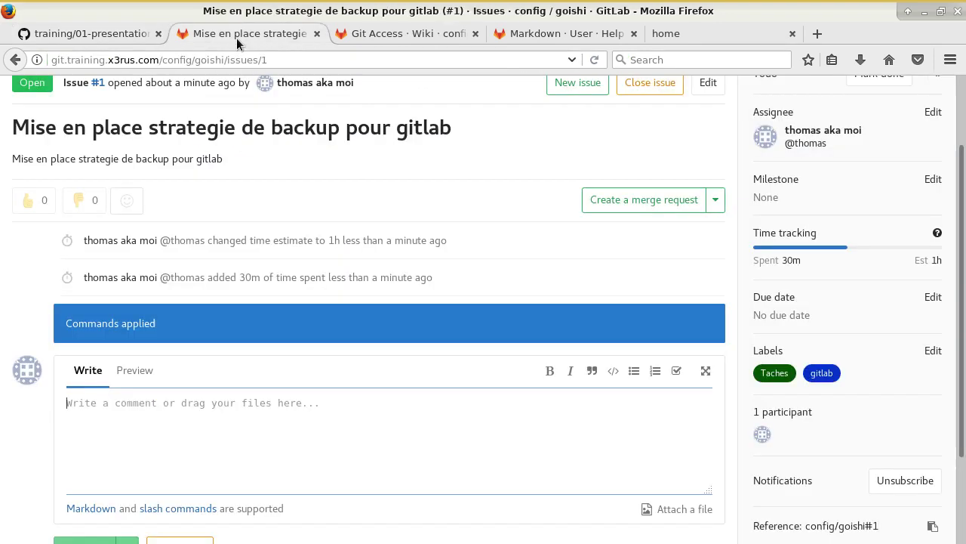
pyautogui.click(383, 43)
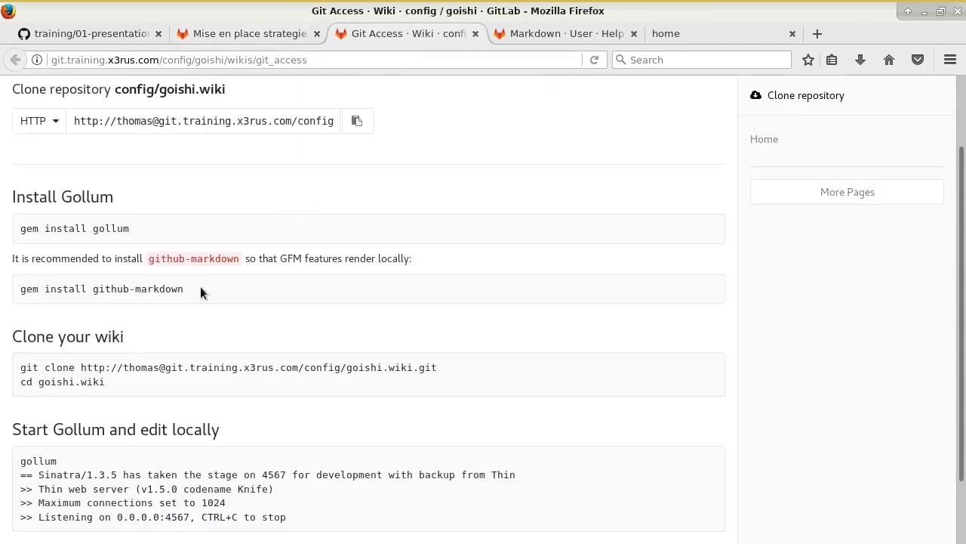
pyautogui.click(514, 35)
pyautogui.click(114, 34)
pyautogui.scroll(12, 228, 151)
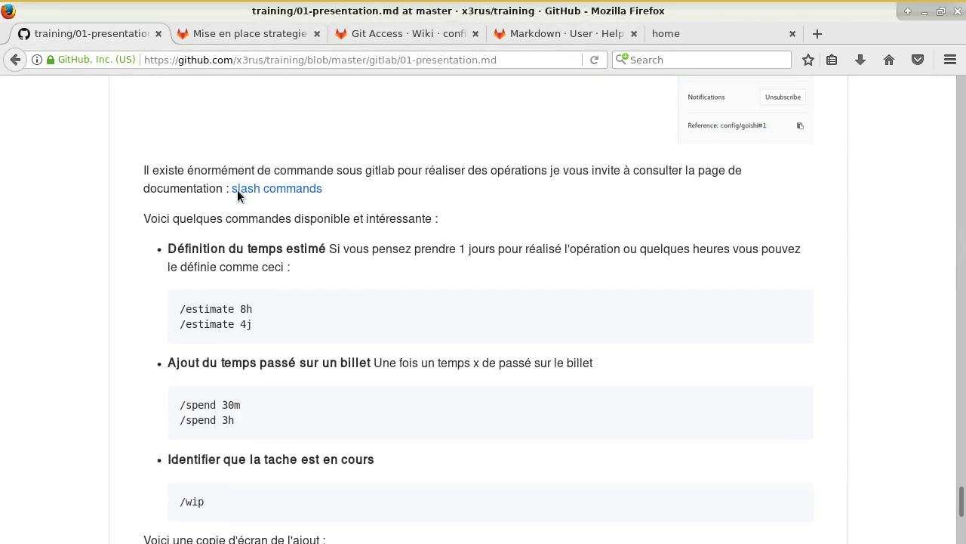
pyautogui.scroll(-5, 260, 209)
pyautogui.click(285, 203)
# Examine the slash commands table, highlighting the /assign and /milestone entries and reading through to the last command
pyautogui.scroll(-5, 377, 332)
pyautogui.scroll(2, 175, 323)
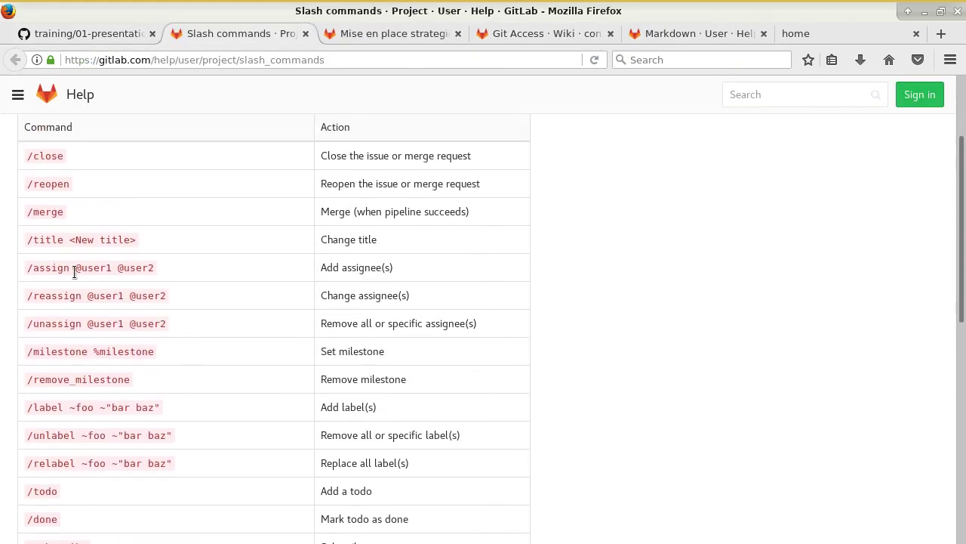
pyautogui.moveTo(112, 269); pyautogui.dragTo(27, 271)
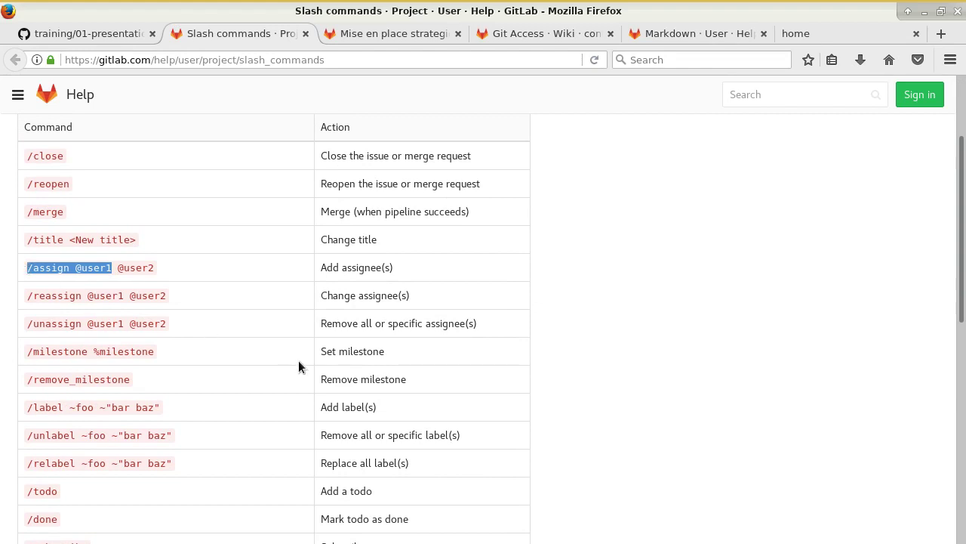
pyautogui.moveTo(171, 355); pyautogui.dragTo(22, 356)
pyautogui.scroll(-4, 248, 396)
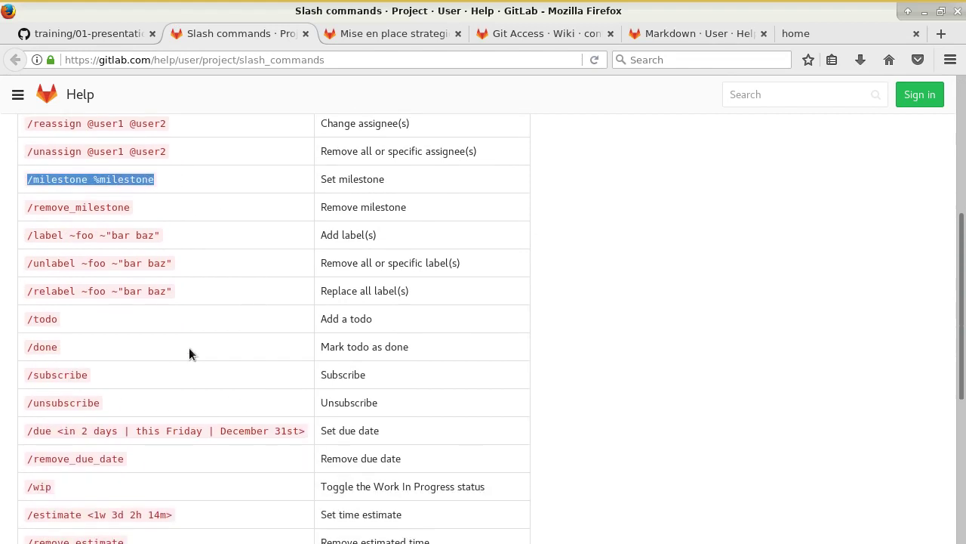
pyautogui.scroll(-7, 98, 369)
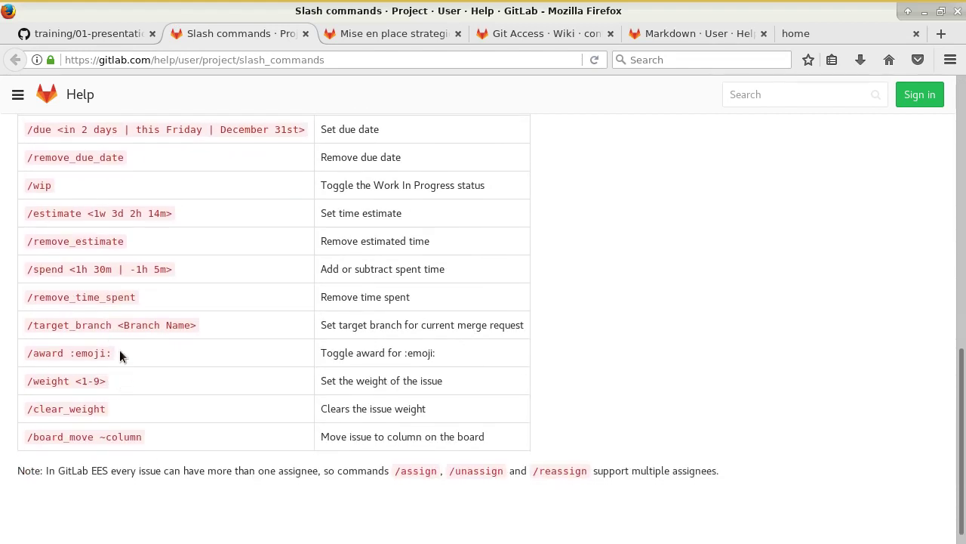
pyautogui.scroll(-1, 237, 433)
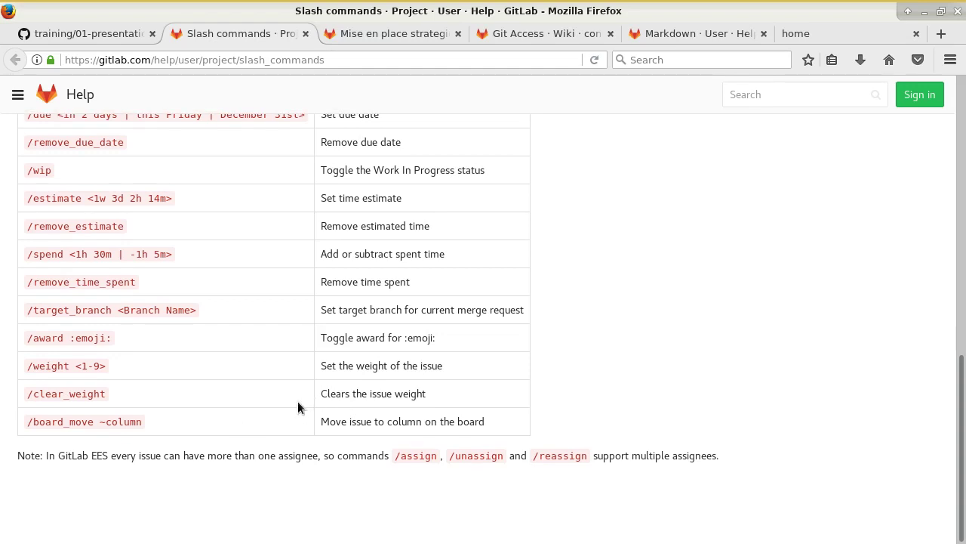
# Read the example comment with slash commands and the Utilisation du tableau section in the GitHub notes
pyautogui.click(91, 34)
pyautogui.scroll(-5, 363, 375)
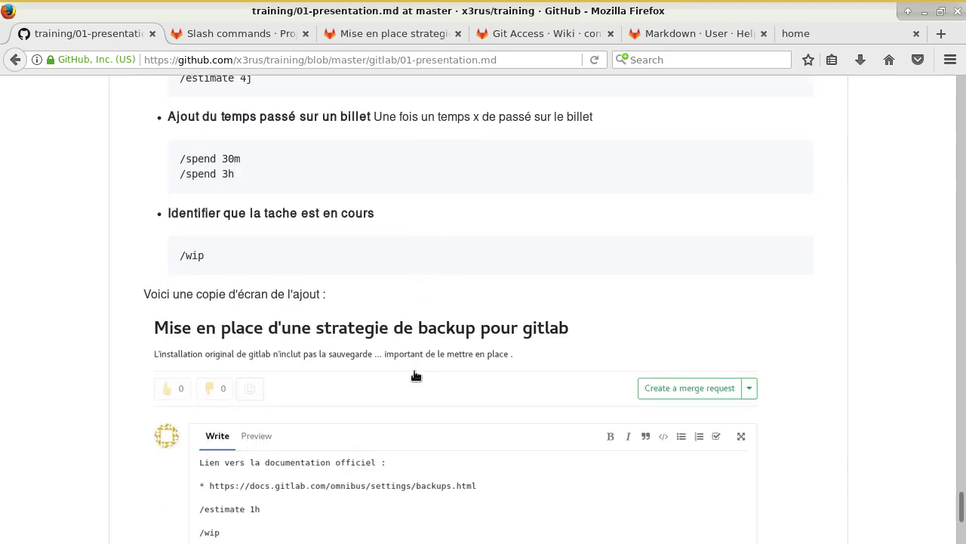
pyautogui.scroll(-4, 415, 268)
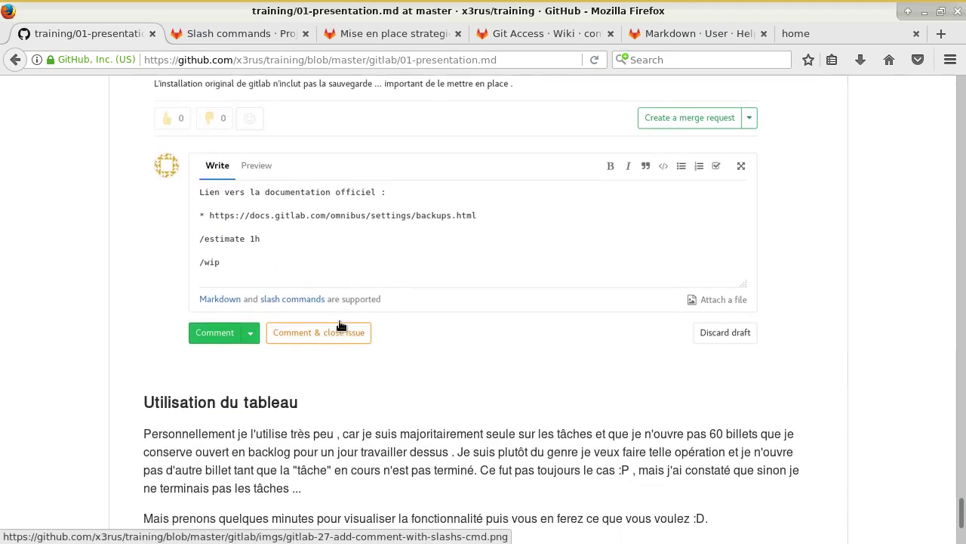
pyautogui.scroll(-4, 366, 356)
pyautogui.scroll(3, 366, 356)
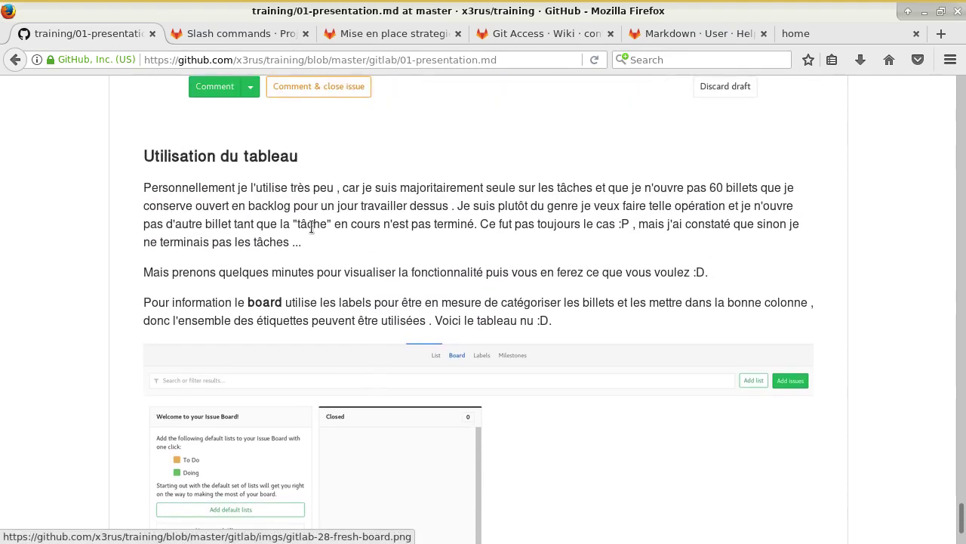
# Open the issue board of config/goishi and add the default To Do and Doing lists
pyautogui.click(261, 35)
pyautogui.click(350, 35)
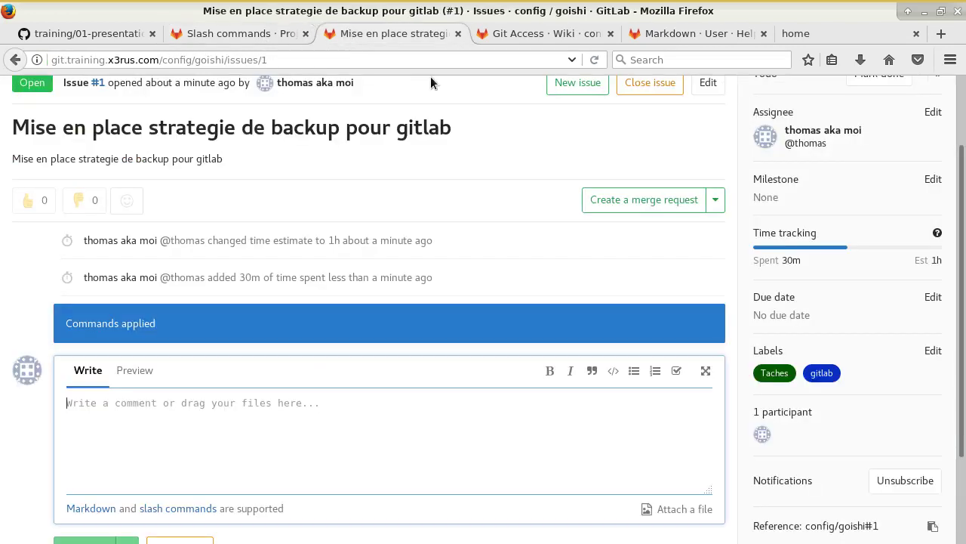
pyautogui.scroll(2, 392, 120)
pyautogui.click(404, 132)
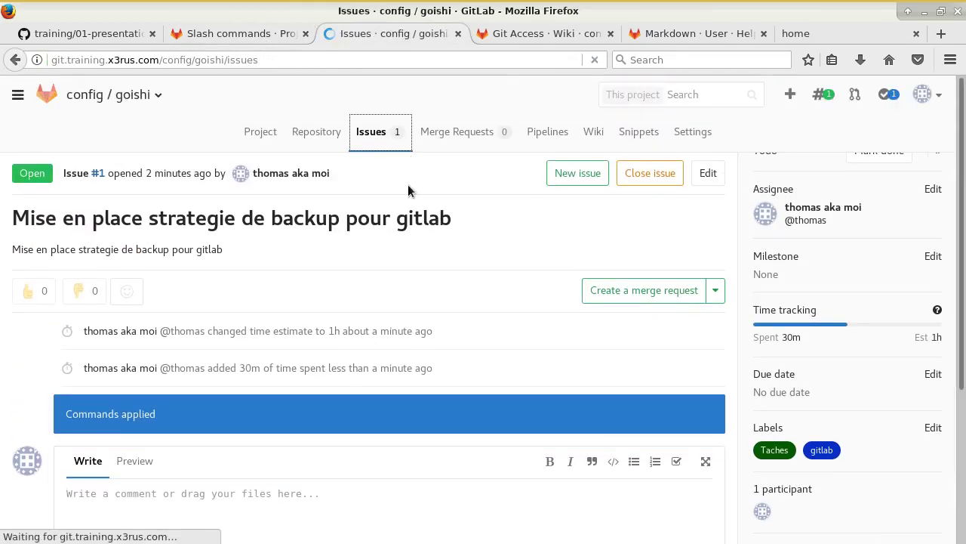
pyautogui.click(442, 172)
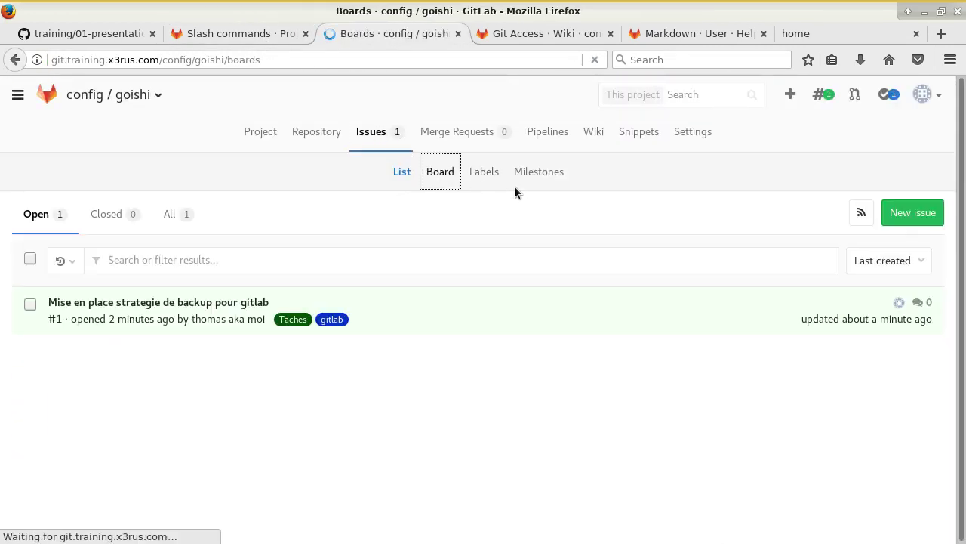
pyautogui.scroll(-1, 688, 332)
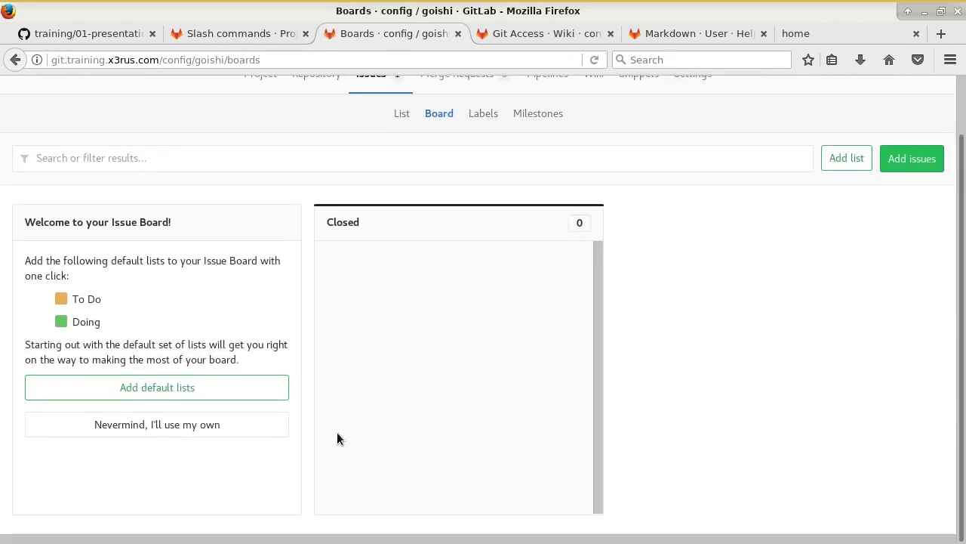
pyautogui.scroll(1, 213, 342)
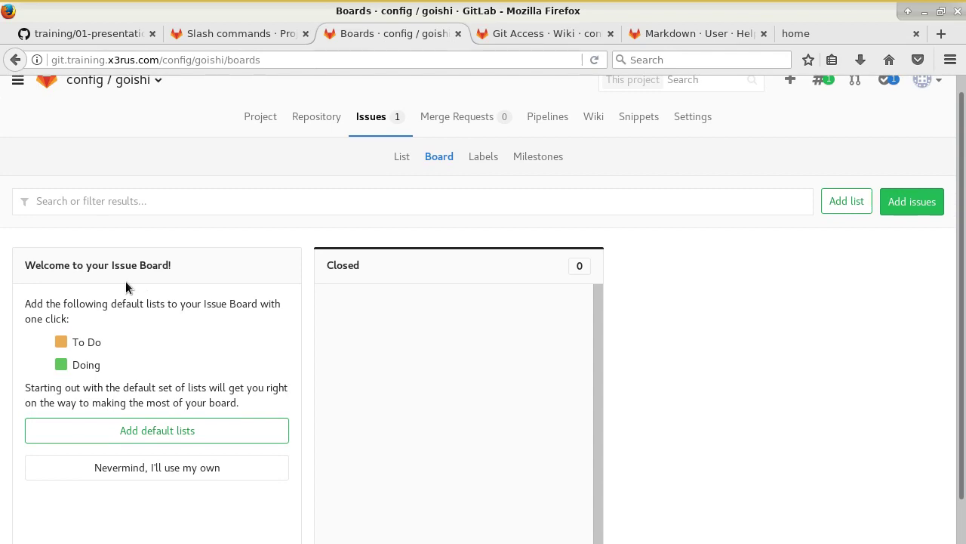
pyautogui.click(133, 437)
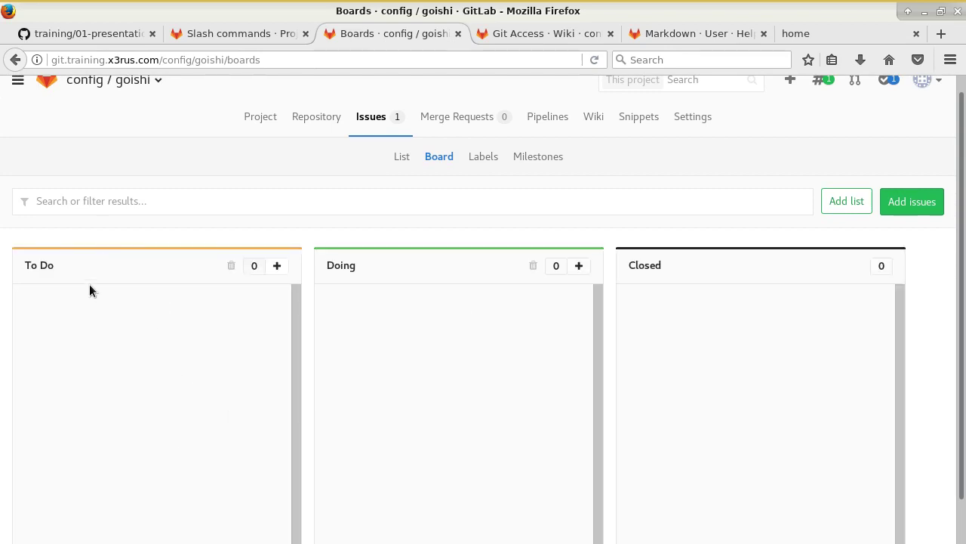
# Add a list for the Taches label to the board and place it between To Do and Doing
pyautogui.click(853, 200)
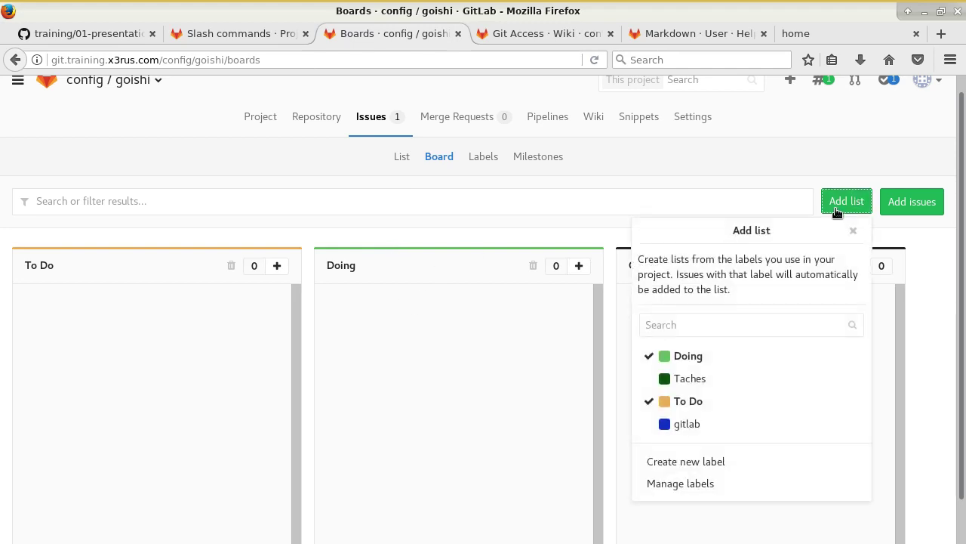
pyautogui.click(697, 380)
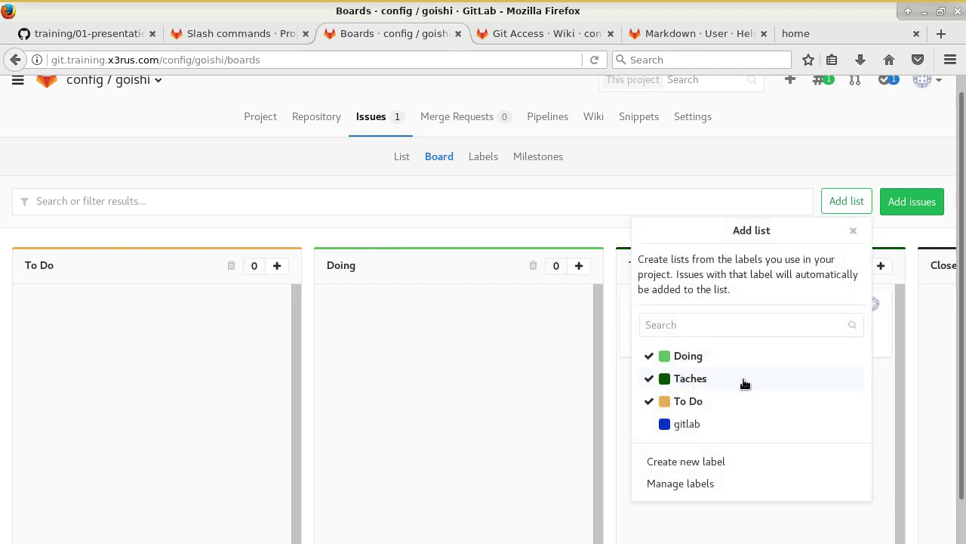
pyautogui.click(854, 230)
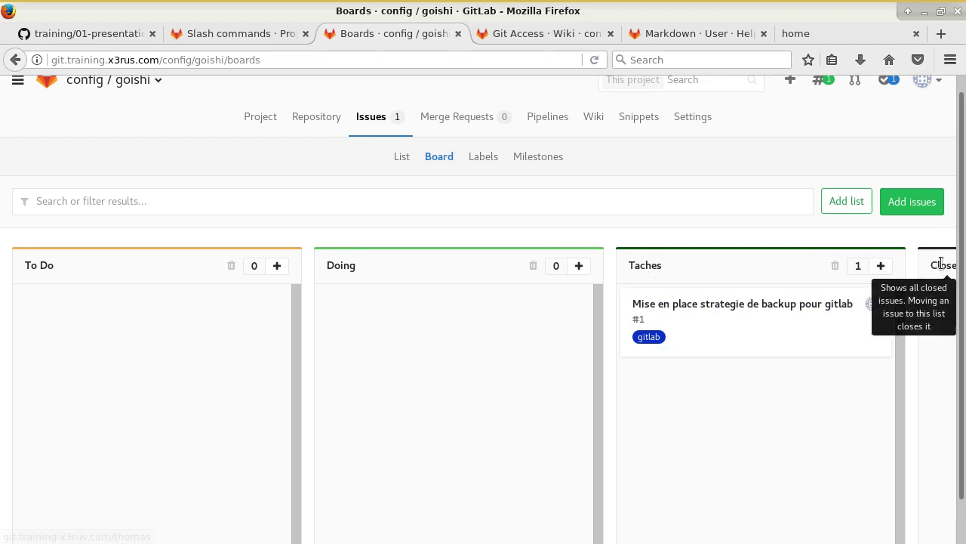
pyautogui.moveTo(695, 272); pyautogui.dragTo(327, 261)
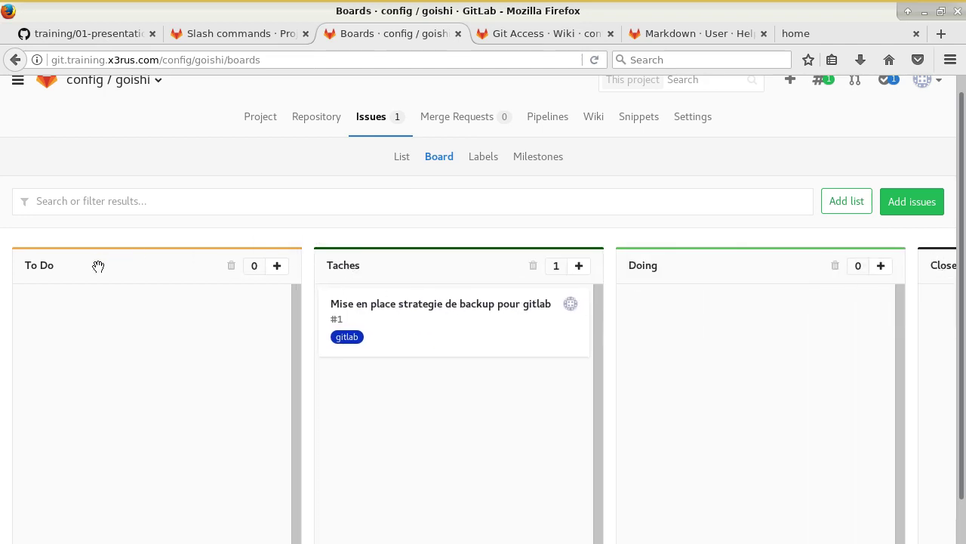
# Delete the To Do list from the issue board
pyautogui.click(232, 266)
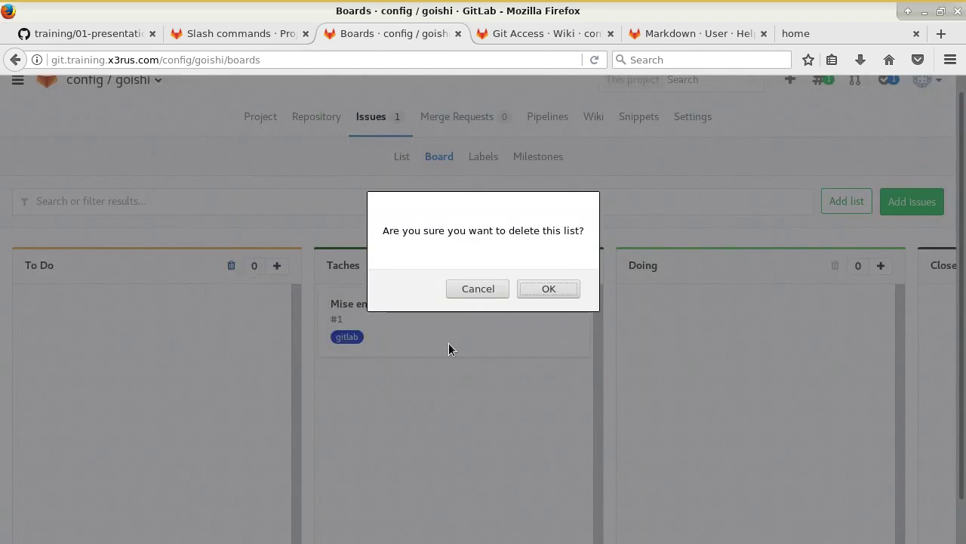
pyautogui.click(546, 289)
pyautogui.moveTo(675, 264); pyautogui.dragTo(270, 399)
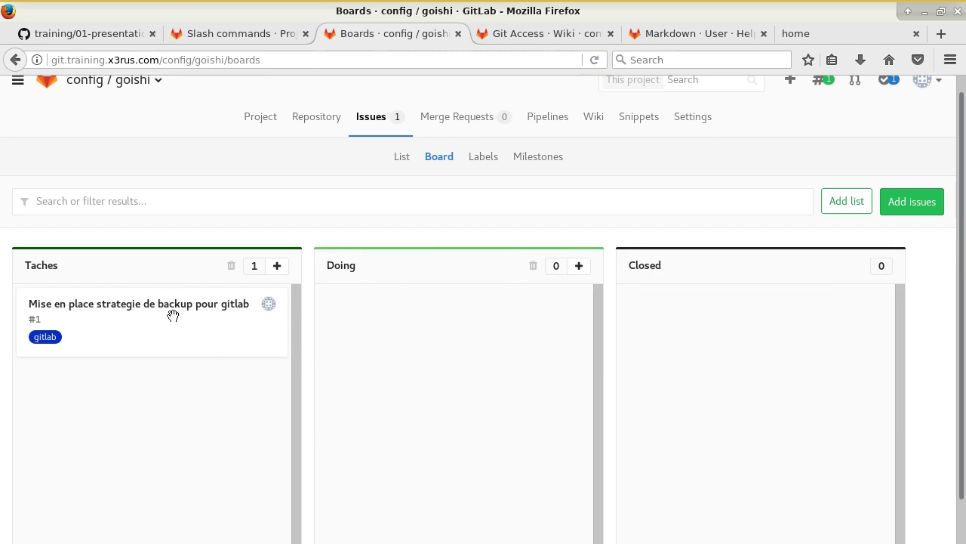
# Move the backup ticket from Taches to Doing, then open it to review the label history and return to the board
pyautogui.moveTo(146, 334); pyautogui.dragTo(467, 345)
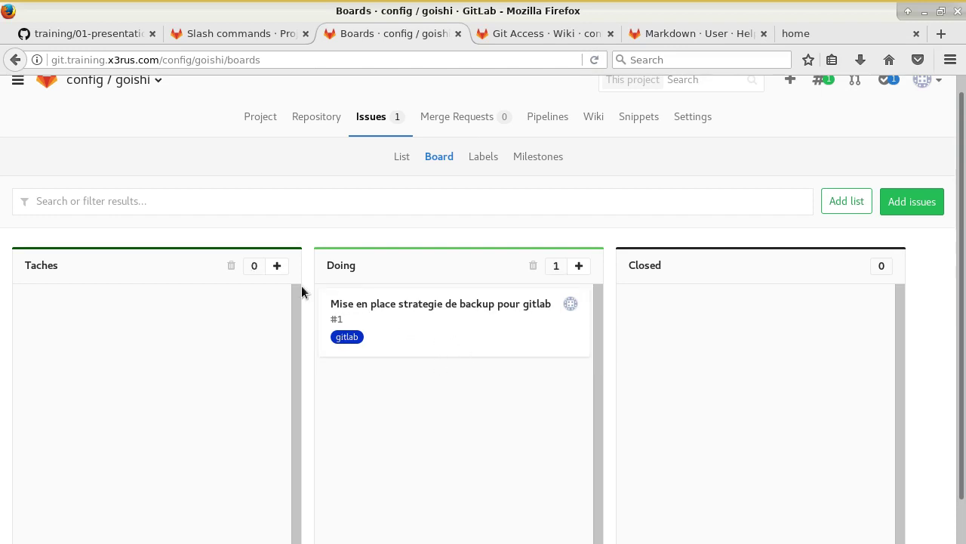
pyautogui.click(368, 305)
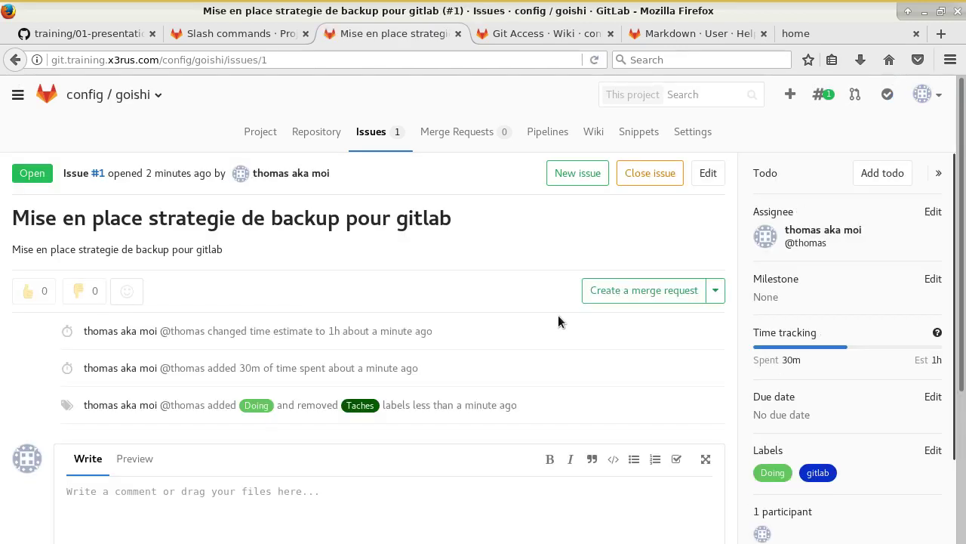
pyautogui.scroll(-3, 558, 315)
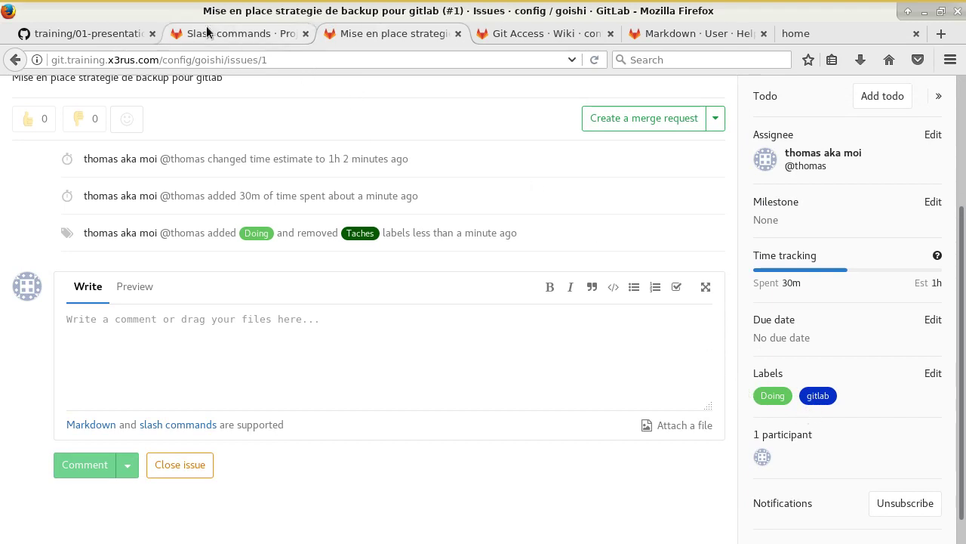
pyautogui.click(15, 59)
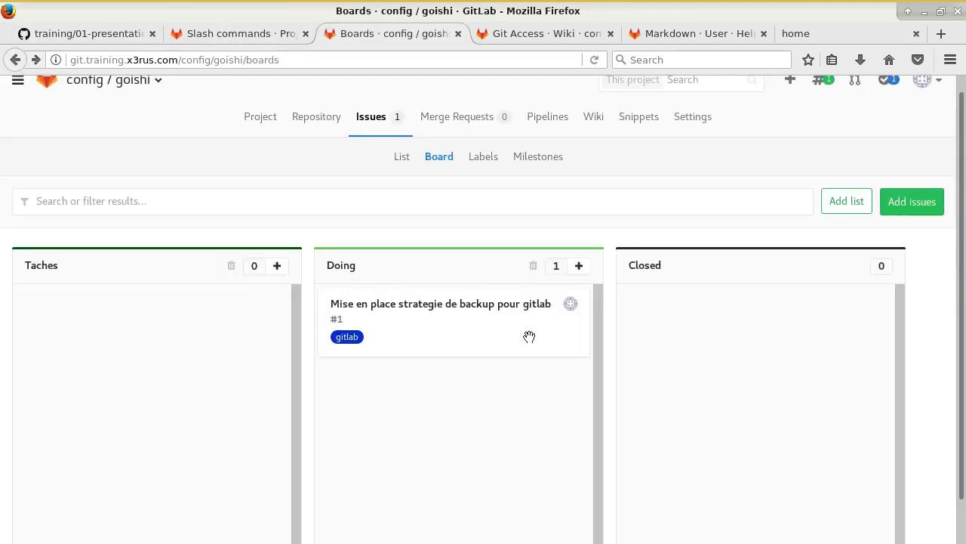
# Try moving the backup ticket over to the Closed list and bring it back to Doing
pyautogui.moveTo(418, 326); pyautogui.dragTo(766, 350)
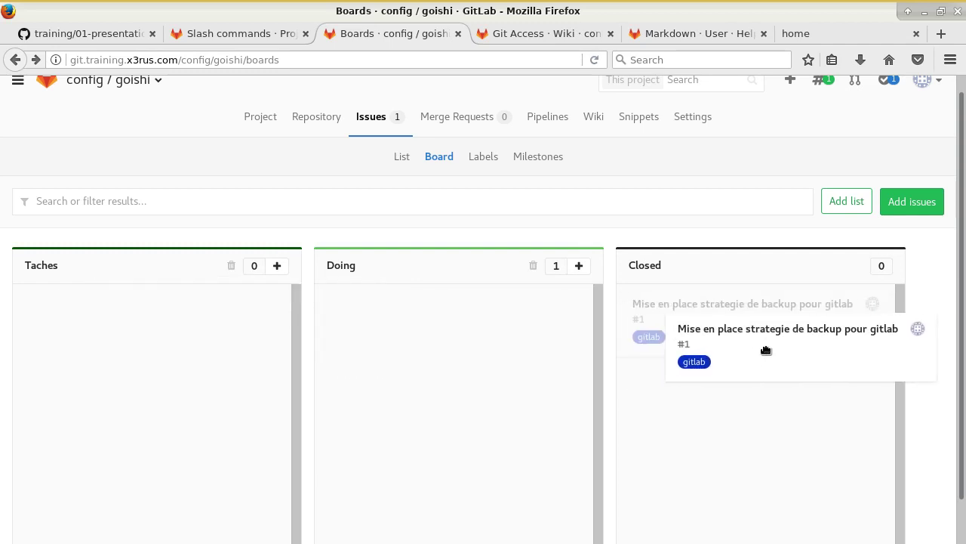
pyautogui.moveTo(767, 350); pyautogui.dragTo(466, 372)
pyautogui.scroll(-1, 474, 366)
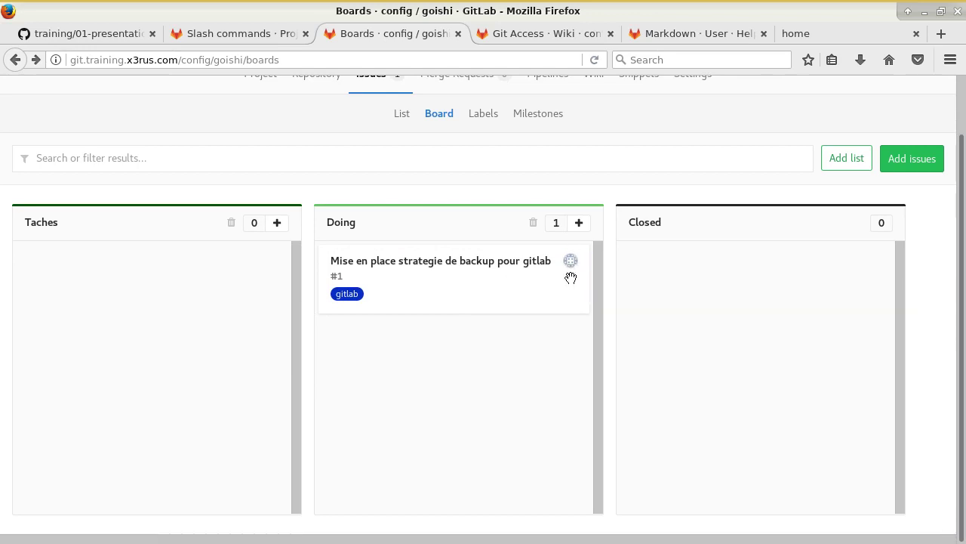
# Add a list for the To Do label to the board and place it before Taches
pyautogui.click(861, 157)
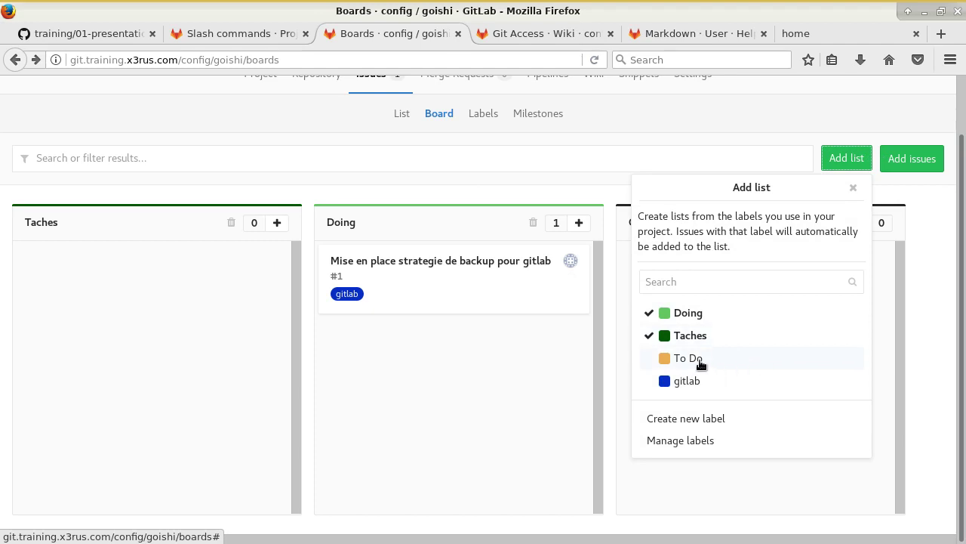
pyautogui.click(701, 359)
pyautogui.click(852, 188)
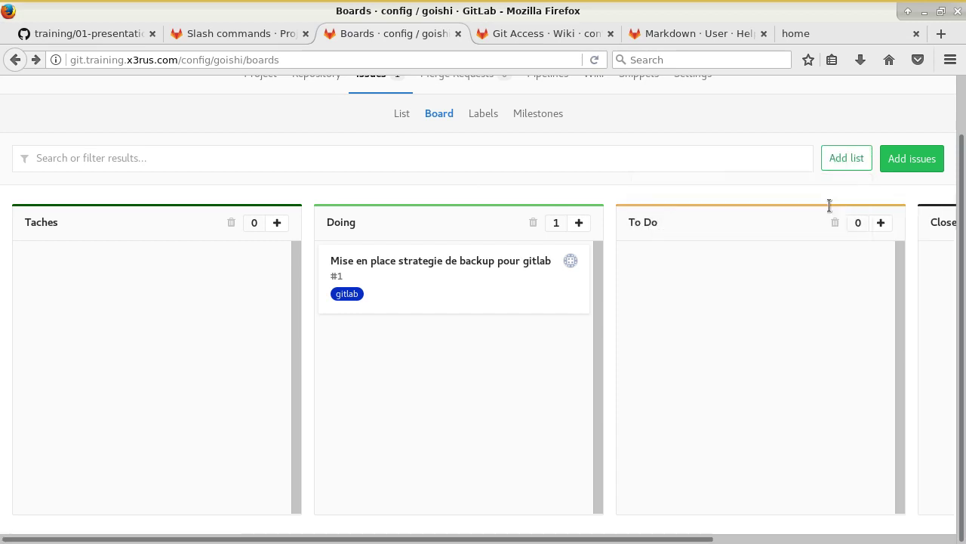
pyautogui.moveTo(742, 209); pyautogui.dragTo(181, 205)
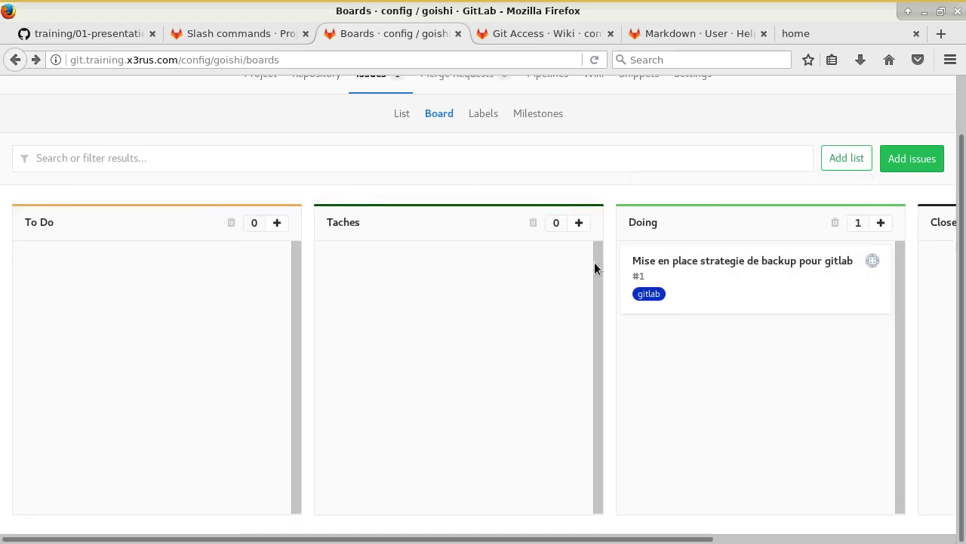
# Delete the Taches list from the board and place the To Do list before Doing
pyautogui.click(532, 222)
pyautogui.click(544, 291)
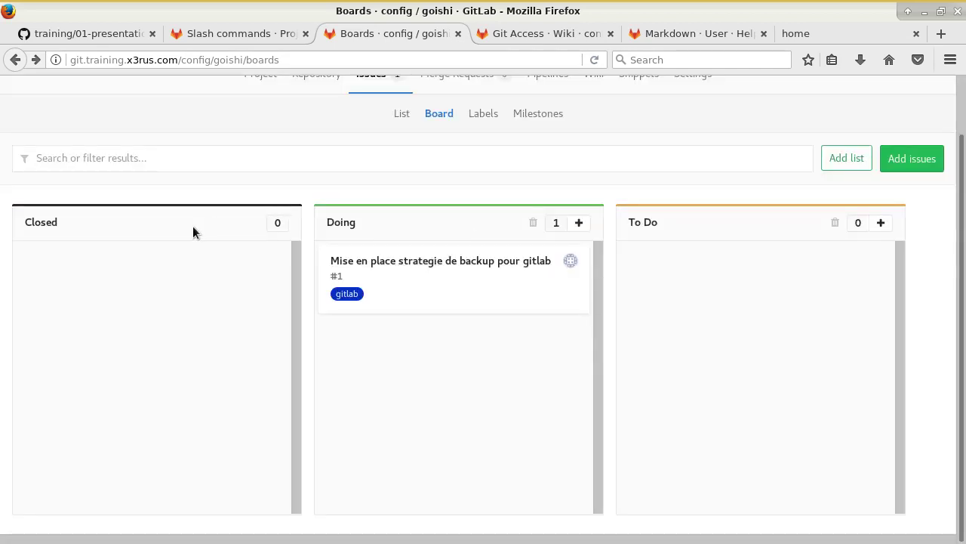
pyautogui.moveTo(401, 211); pyautogui.dragTo(214, 240)
pyautogui.moveTo(727, 218); pyautogui.dragTo(107, 222)
pyautogui.doubleClick(126, 212)
pyautogui.click(228, 208)
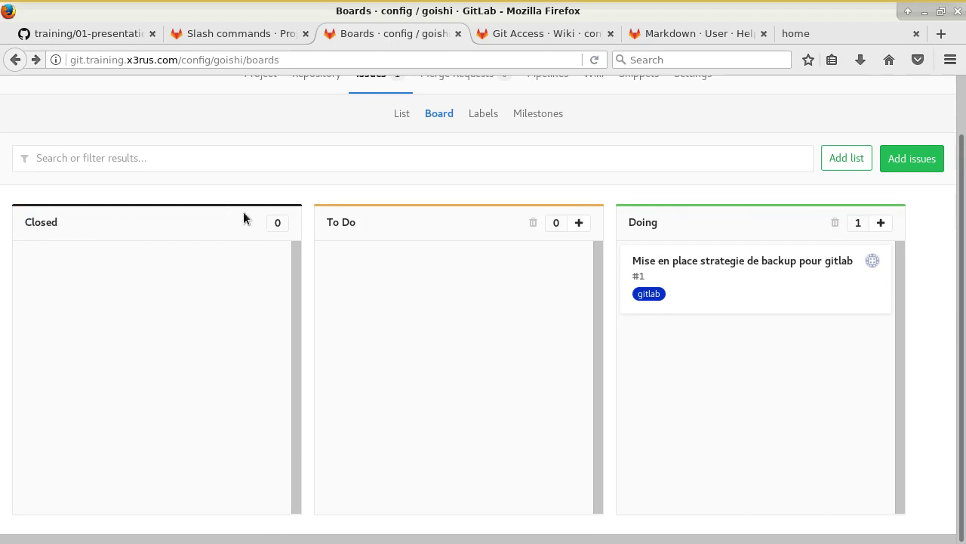
pyautogui.click(296, 214)
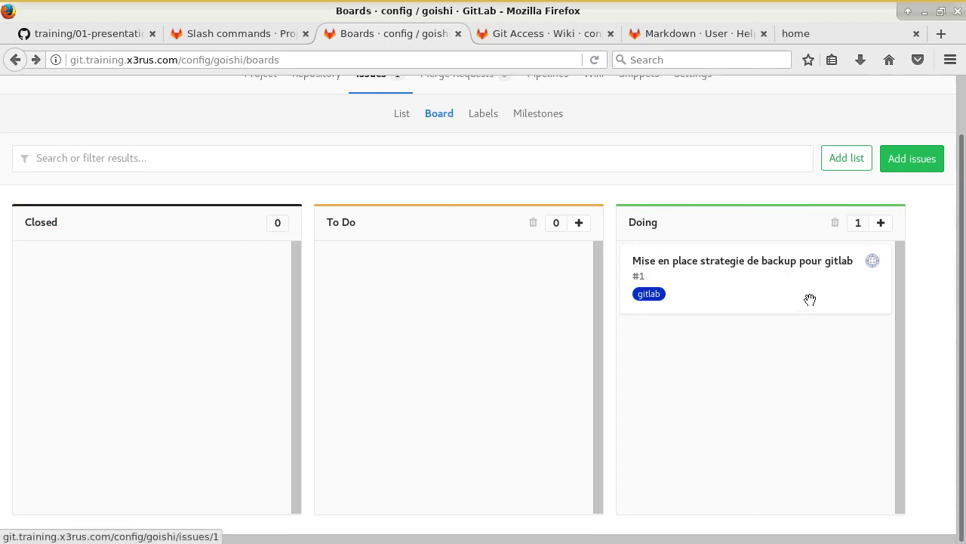
# Open the backup ticket in a separate browser tab, check its labels and return to the board
pyautogui.middleClick(686, 265)
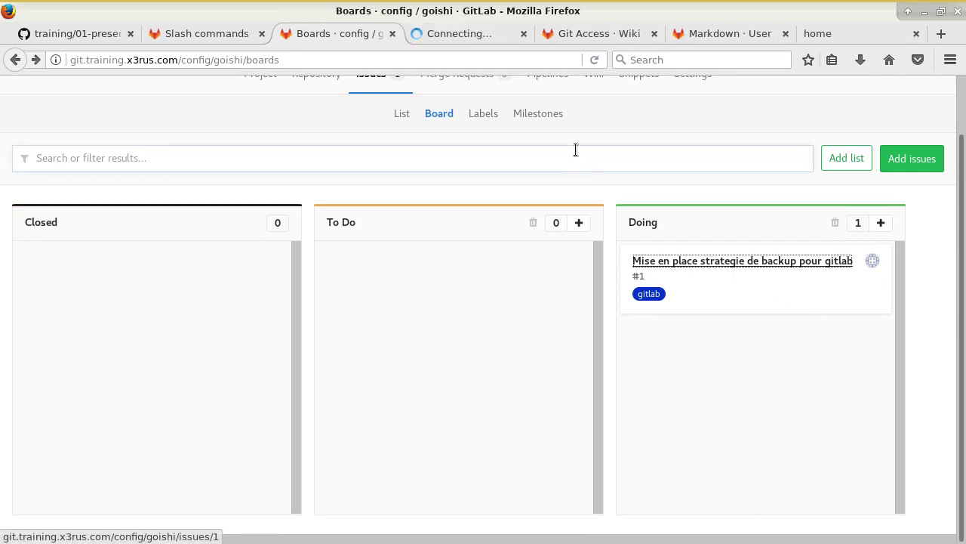
pyautogui.click(471, 35)
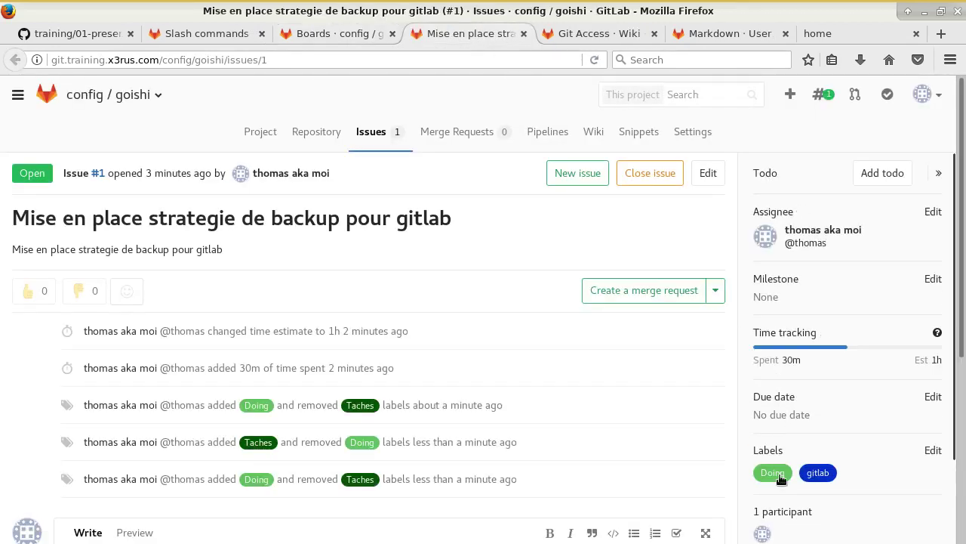
pyautogui.click(360, 36)
# Move the backup ticket from Doing to To Do, reload its page to check the labels and return to the board
pyautogui.moveTo(805, 300); pyautogui.dragTo(501, 300)
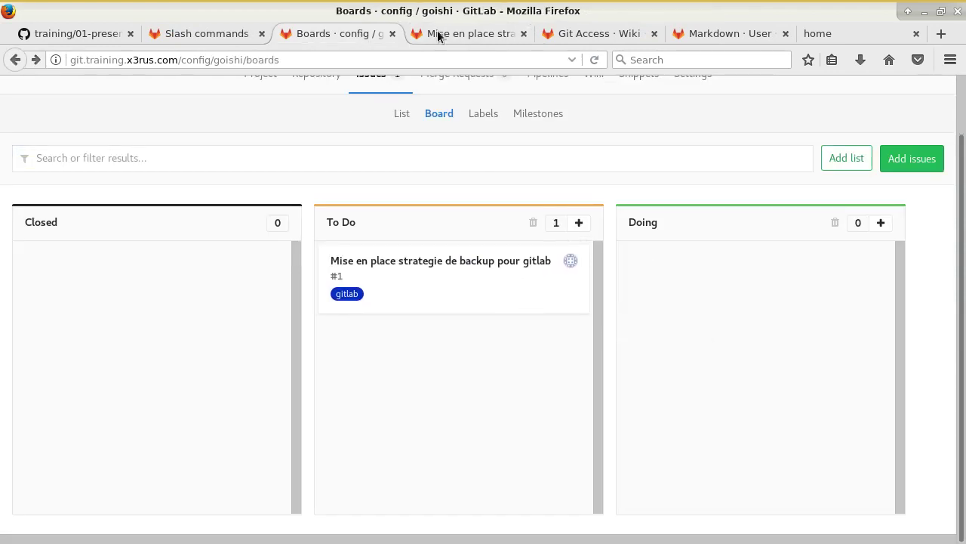
pyautogui.click(455, 34)
pyautogui.click(595, 59)
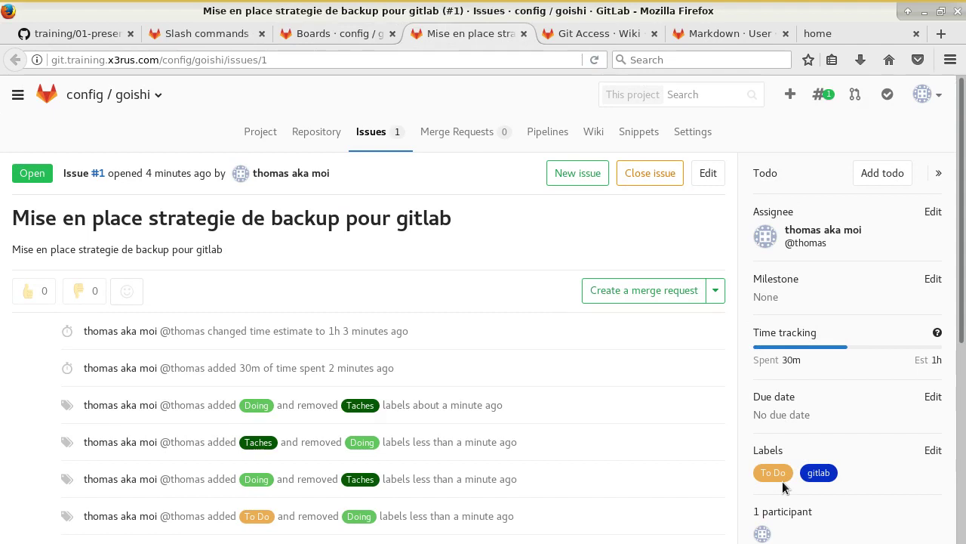
pyautogui.click(372, 37)
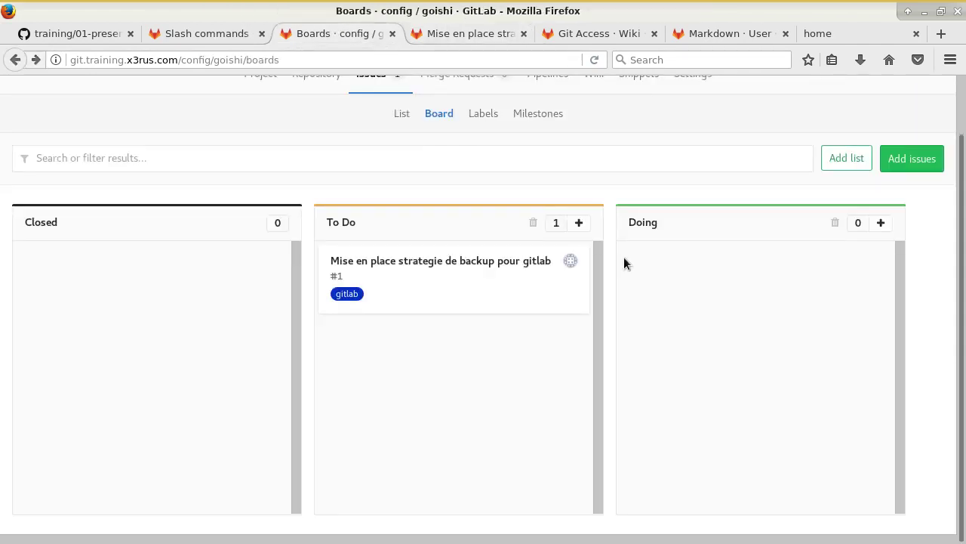
pyautogui.scroll(2, 653, 255)
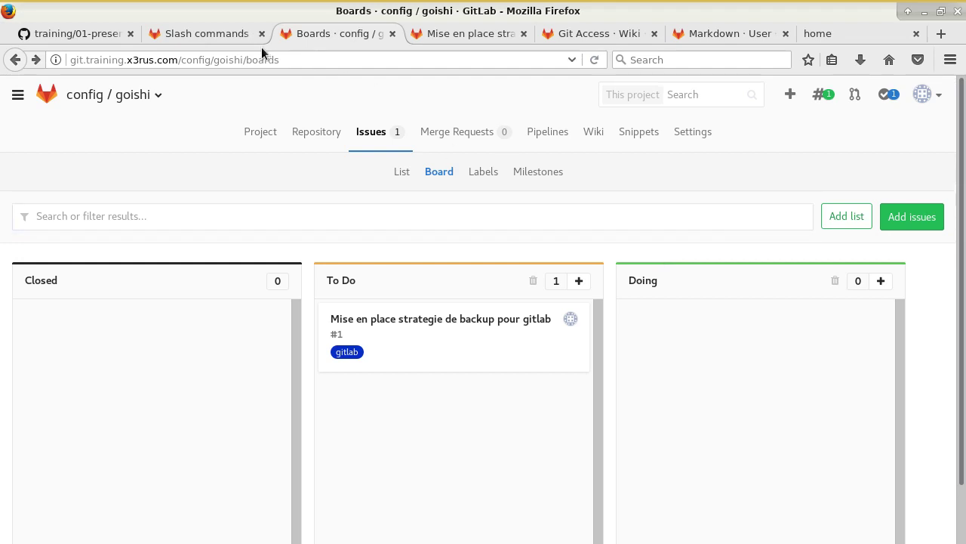
# Close the slash commands documentation and read the GitHub notes down to the section on creating a milestone
pyautogui.click(232, 38)
pyautogui.click(371, 35)
pyautogui.middleClick(191, 33)
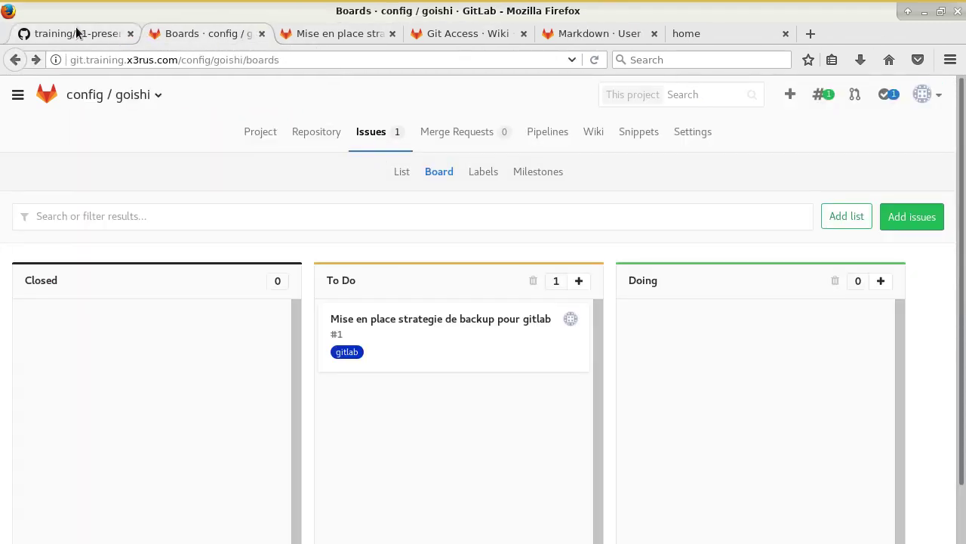
pyautogui.click(71, 33)
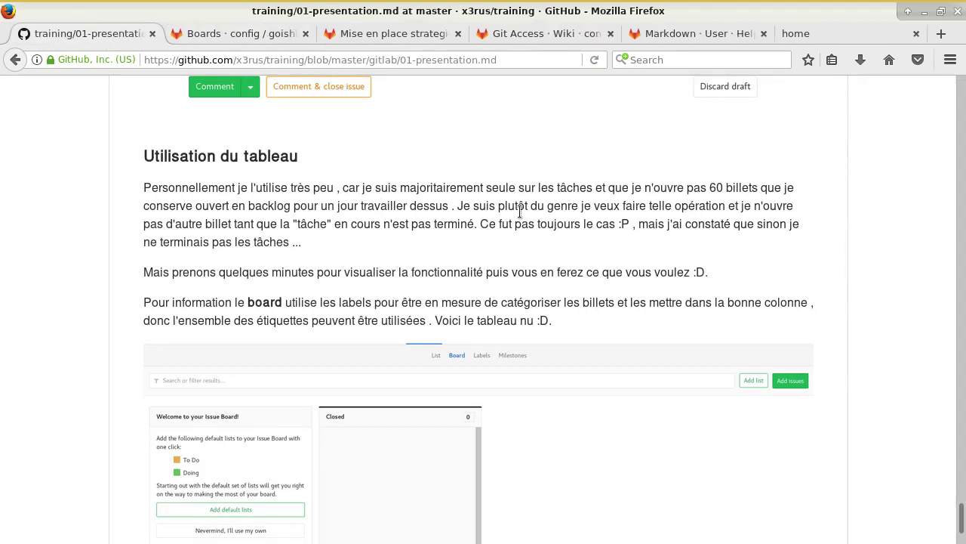
pyautogui.scroll(-10, 520, 212)
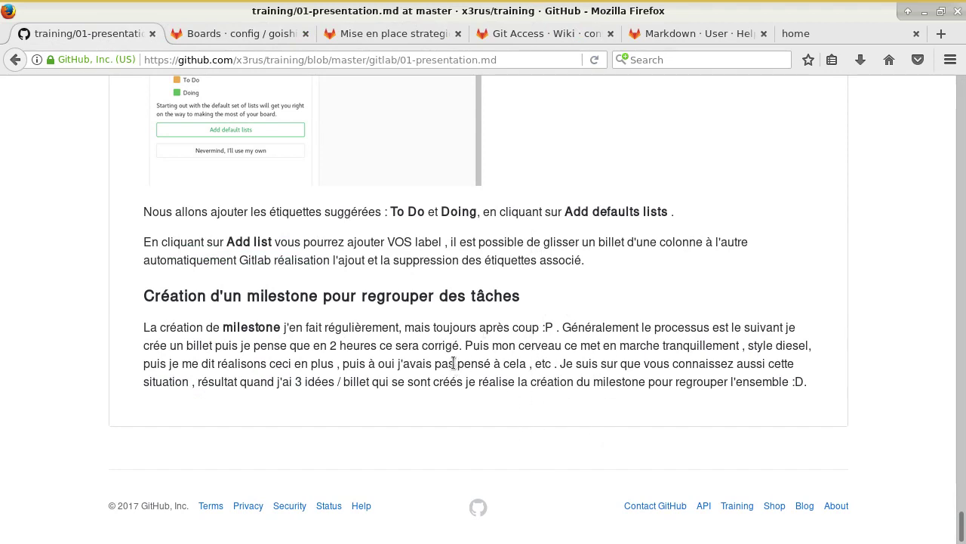
# Create a milestone in config/goishi titled "Backup serveur au complet" with the description "blabla"
pyautogui.click(249, 35)
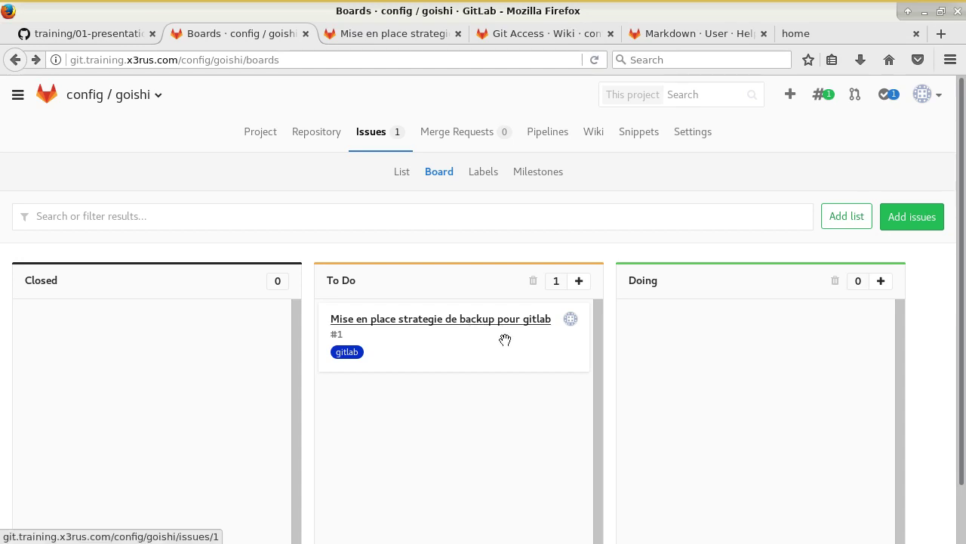
pyautogui.click(535, 173)
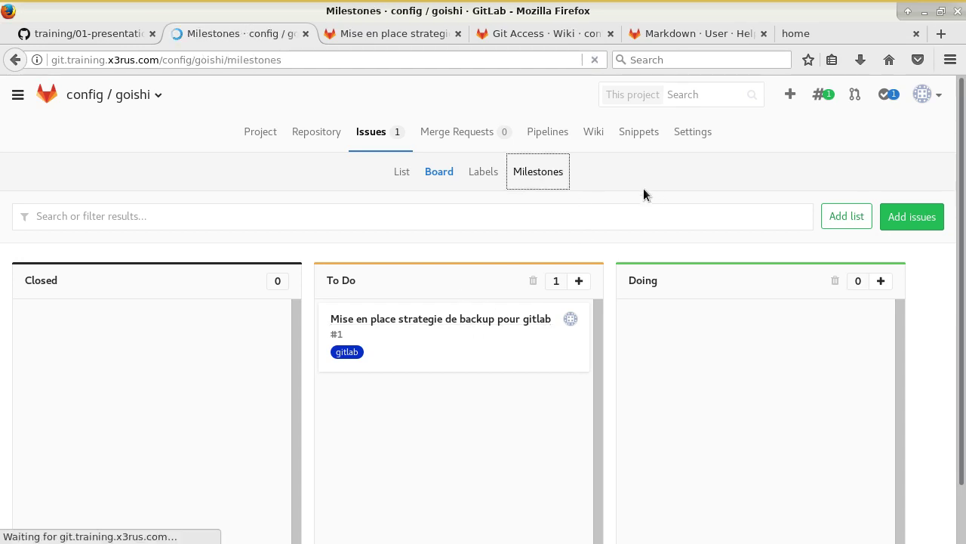
pyautogui.click(899, 214)
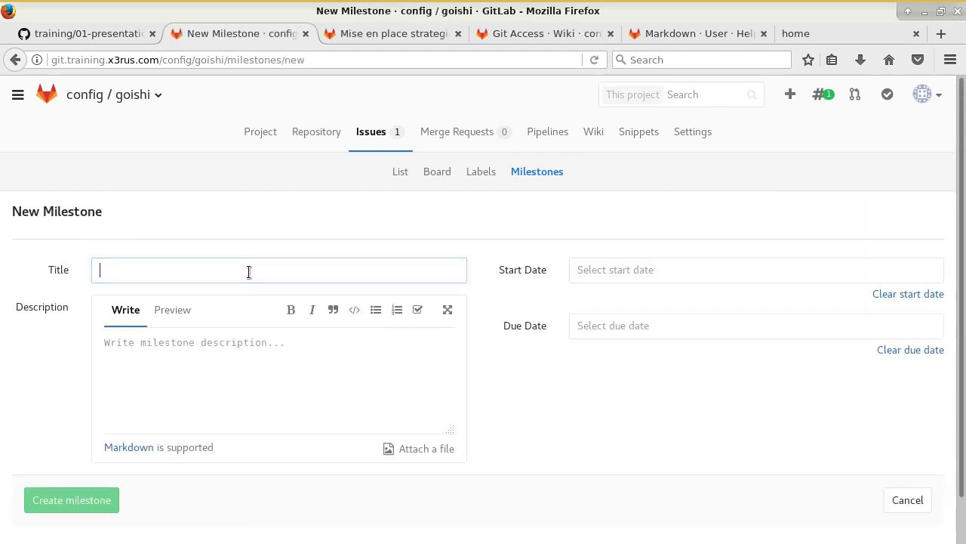
pyautogui.write('Backup serveur au complet')
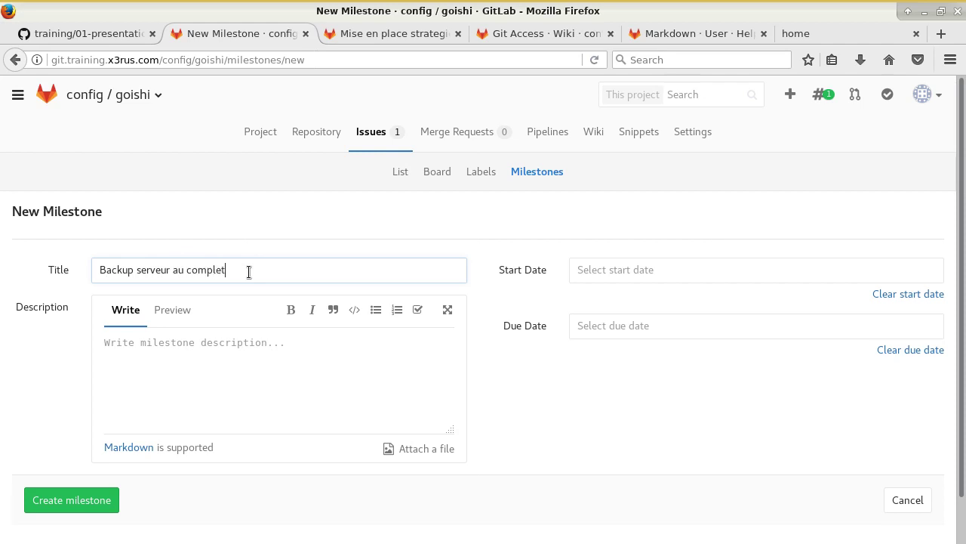
pyautogui.click(138, 388)
pyautogui.write('blabla')
pyautogui.click(71, 499)
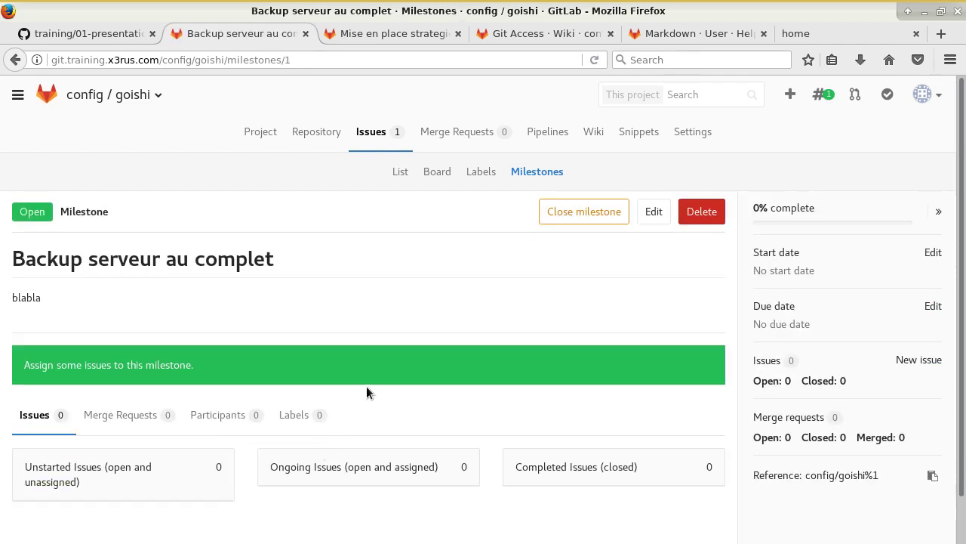
pyautogui.scroll(-1, 363, 390)
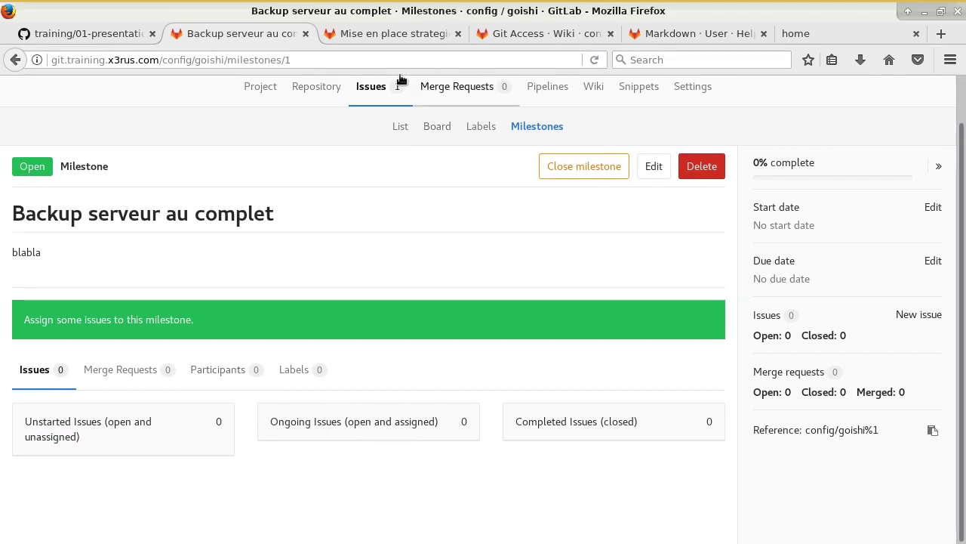
# Reload the backup ticket's page and assign the ticket to the "Backup serveur au complet" milestone
pyautogui.click(363, 34)
pyautogui.scroll(-3, 759, 314)
pyautogui.scroll(3, 815, 253)
pyautogui.click(594, 60)
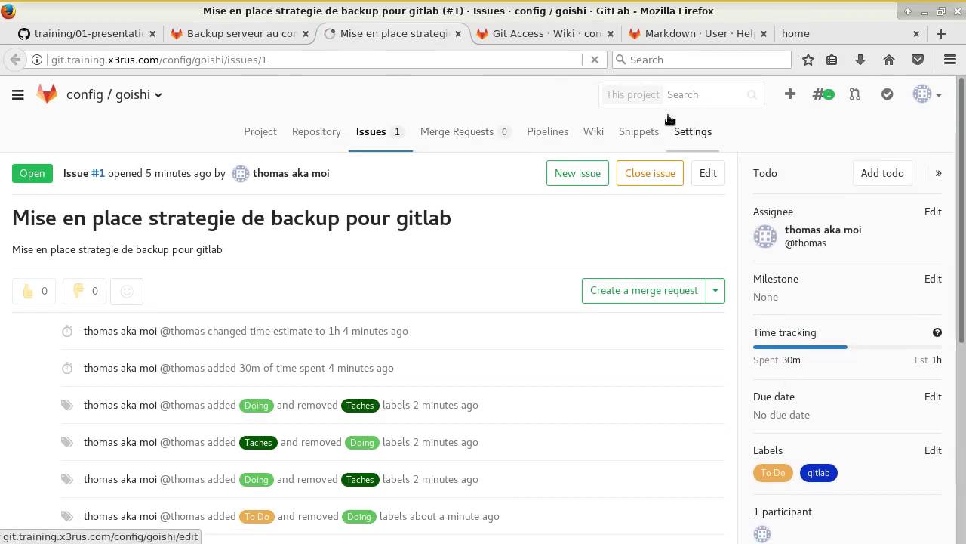
pyautogui.click(933, 278)
pyautogui.click(828, 430)
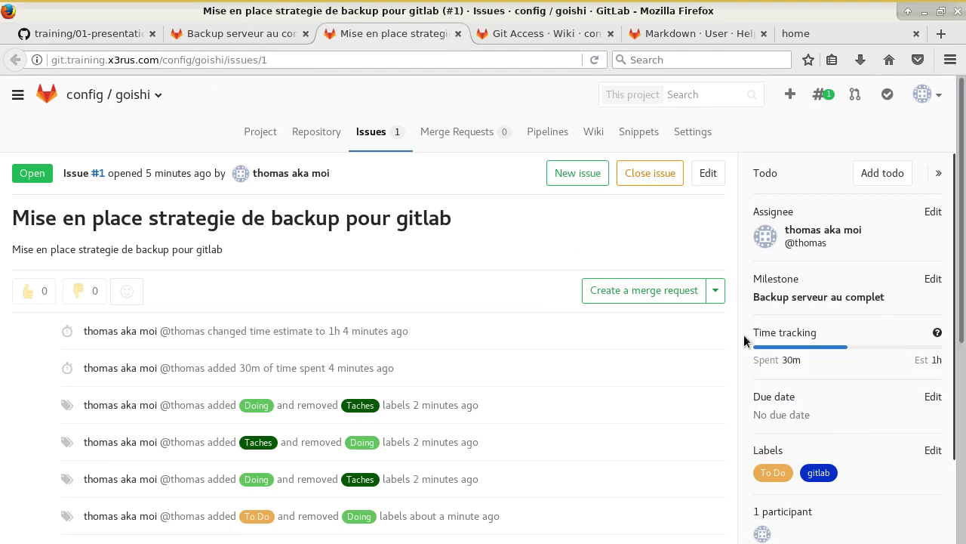
# Reload the "Backup serveur au complet" milestone page to review its issues, then check its completion percentage in the milestone list
pyautogui.click(268, 34)
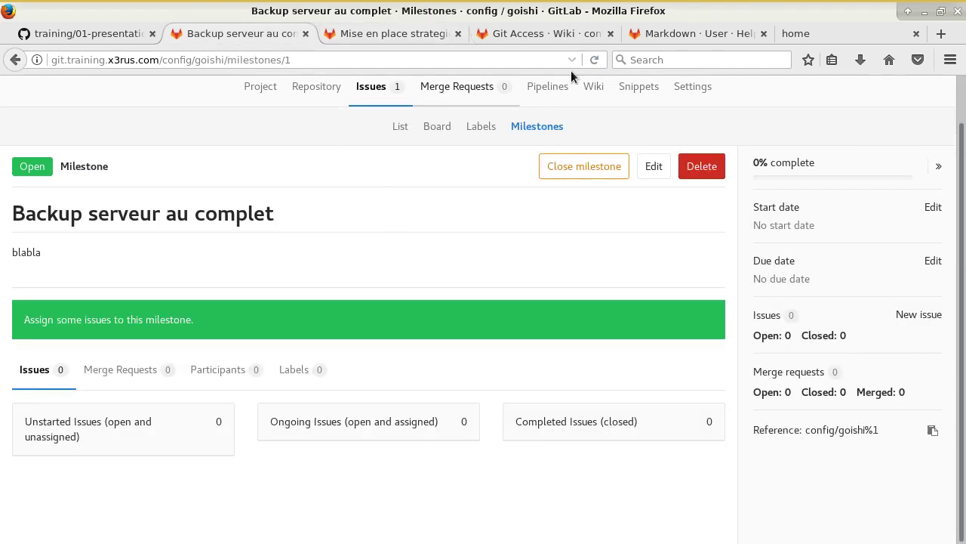
pyautogui.click(595, 60)
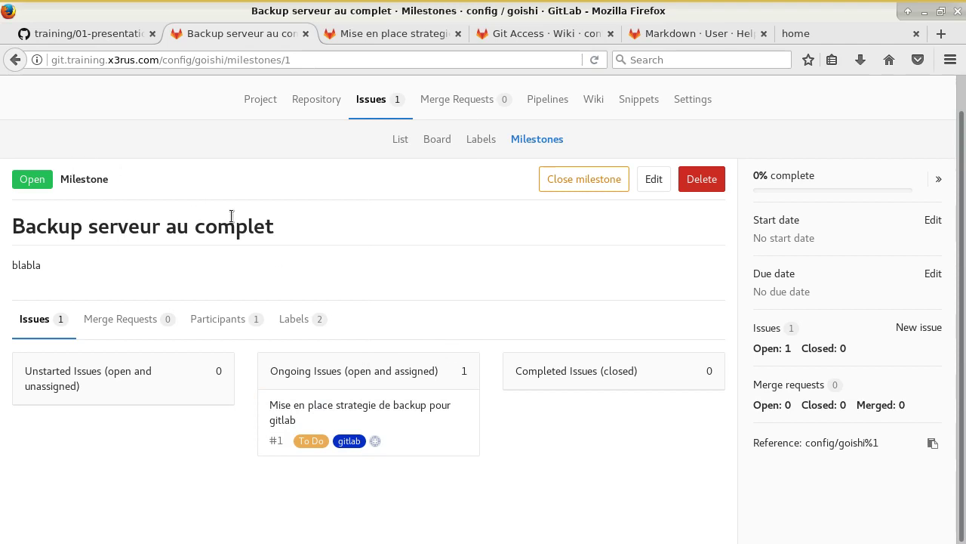
pyautogui.click(522, 142)
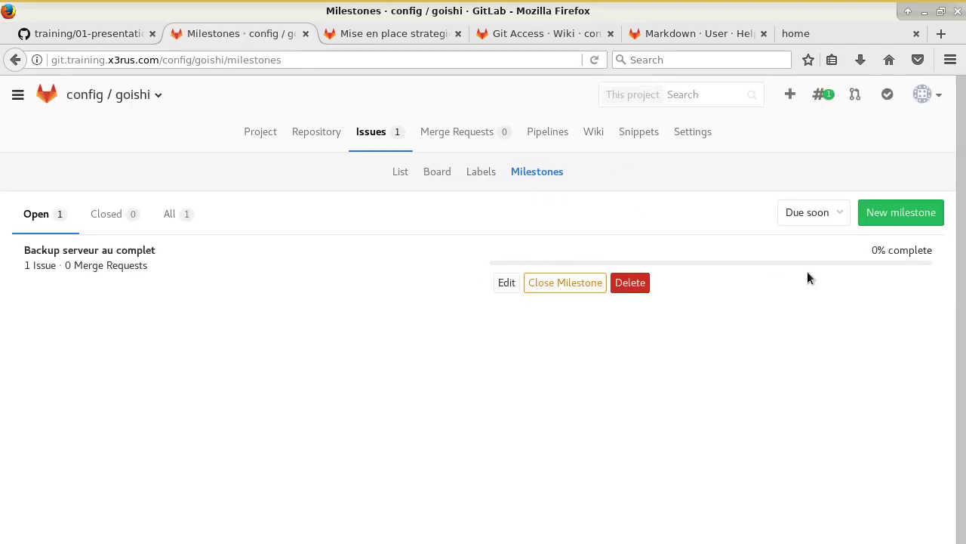
pyautogui.moveTo(870, 248); pyautogui.dragTo(922, 245)
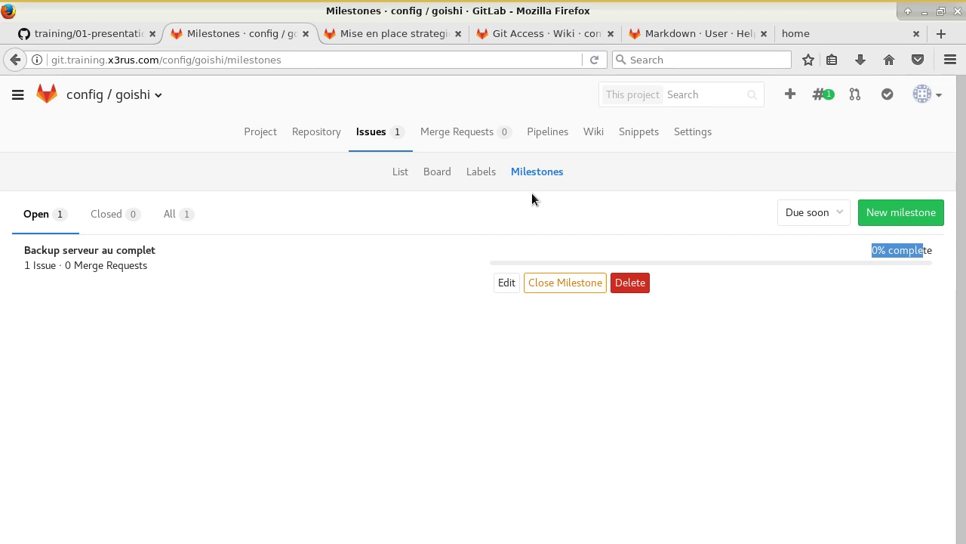
# Check the GitHub notes, switch to the terminal and list the files of the git/training/gitlab folder in the first session
pyautogui.click(118, 33)
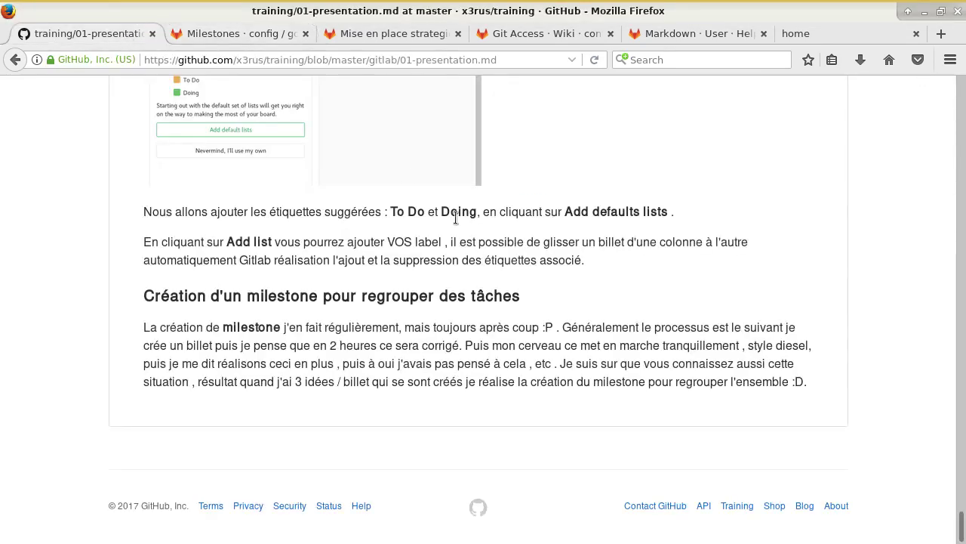
pyautogui.hotkey('alt', 'Tab')
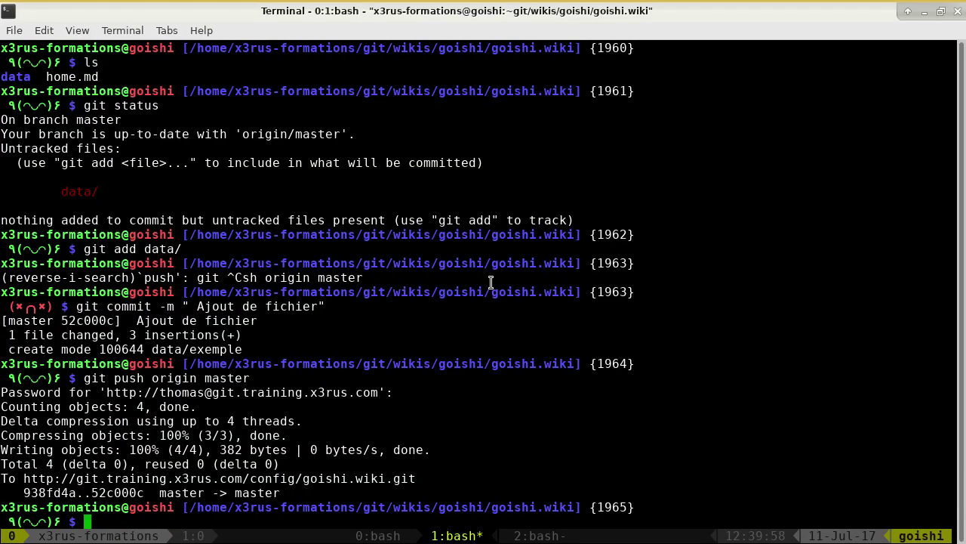
pyautogui.hotkey('ctrl', 'b')
pyautogui.press('0')
pyautogui.hotkey('ctrl', 'b')
pyautogui.press('1')
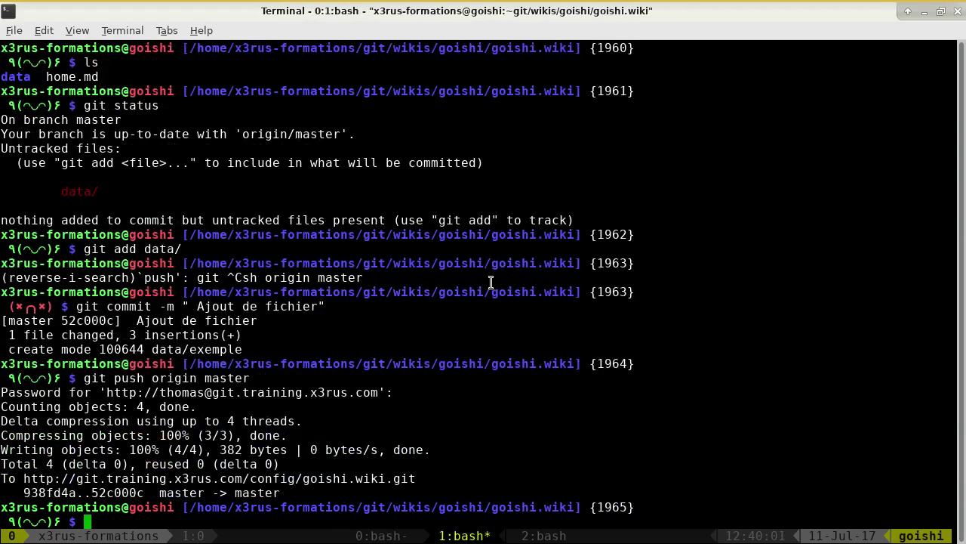
pyautogui.hotkey('ctrl', 'b')
pyautogui.write('0ls')
pyautogui.press('Return')
# View the end of the local 01-presentation.md in read-only vim and close it
pyautogui.write('vim 0-')
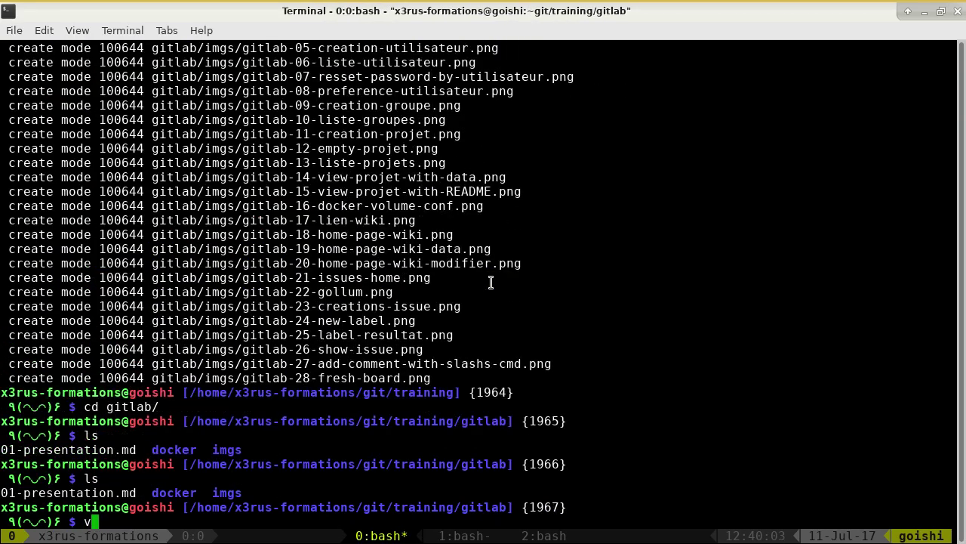
pyautogui.press('BackSpace')
pyautogui.press('BackSpace')
pyautogui.write('-R 01')
pyautogui.press('Tab')
pyautogui.press('Return')
pyautogui.hotkey('shift', 'g')
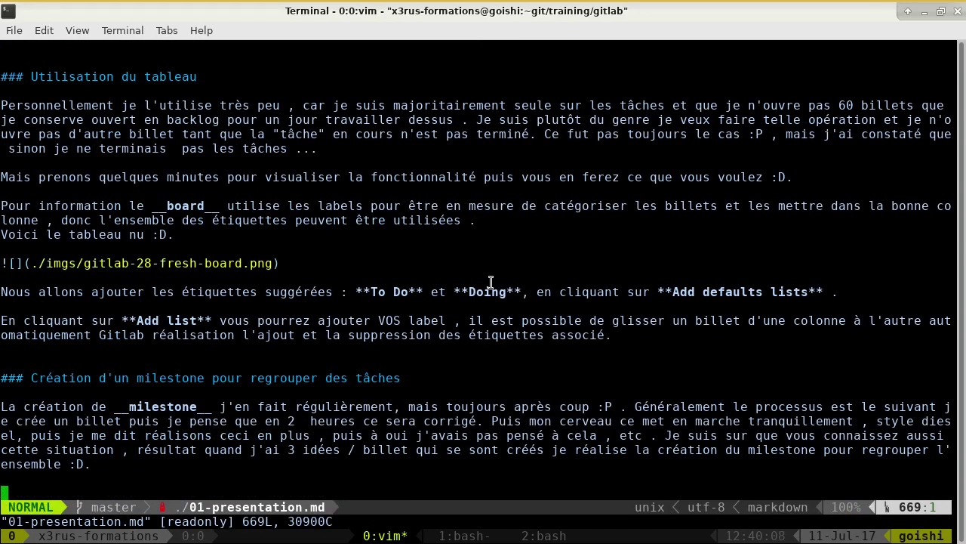
pyautogui.write(':q')
pyautogui.press('Return')
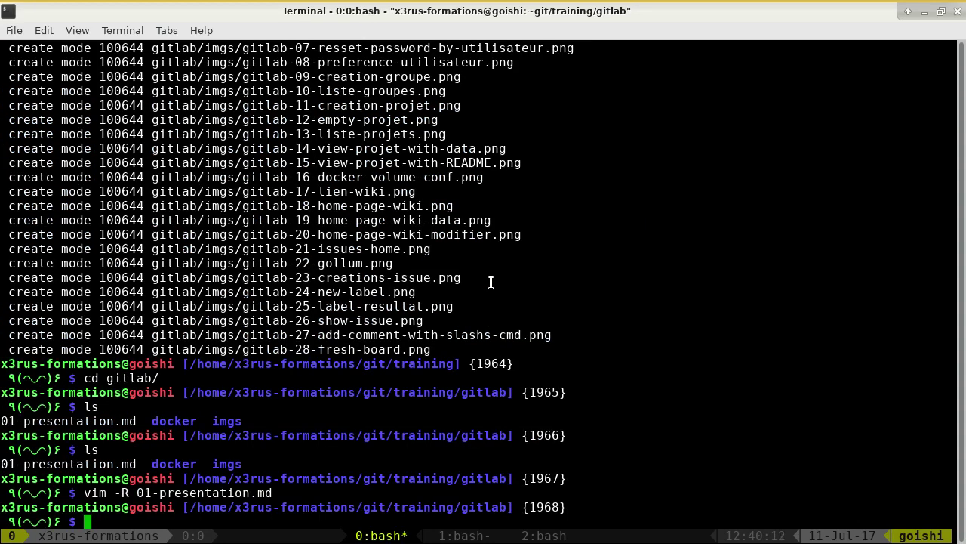
# In the third terminal session, return to the home directory and log in as xerus with the account password
pyautogui.hotkey('ctrl', 'b')
pyautogui.press('n')
pyautogui.hotkey('ctrl', 'b')
pyautogui.write('n')
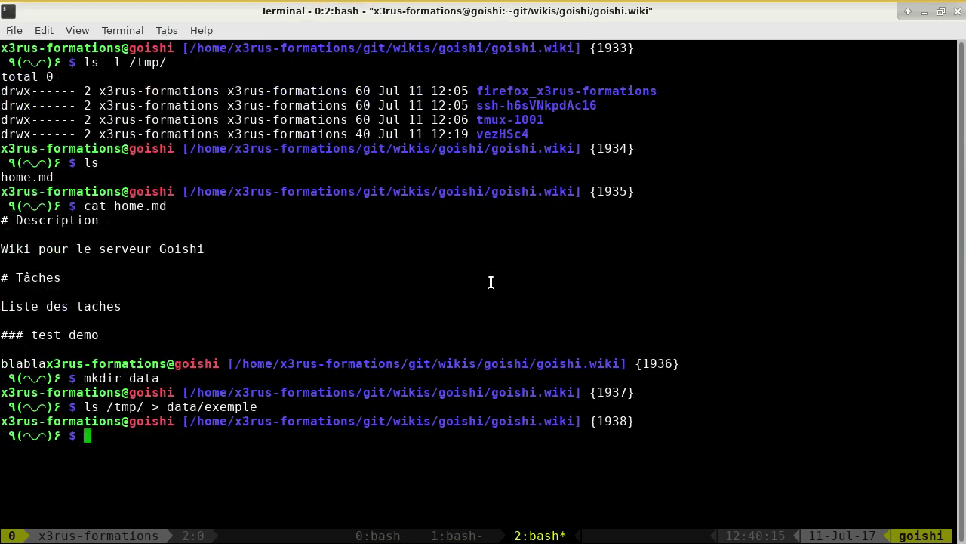
pyautogui.write('cd')
pyautogui.press('Return')
pyautogui.write('s')
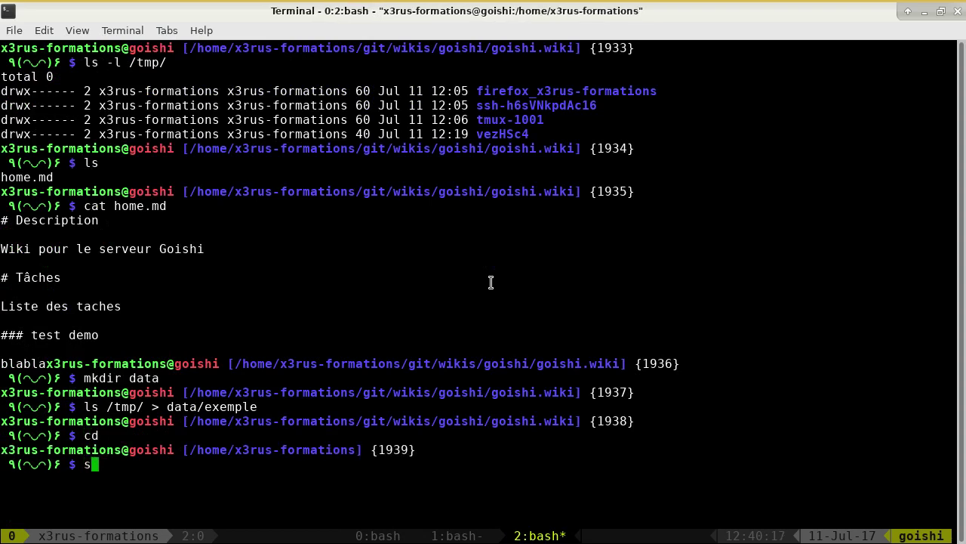
pyautogui.write('u - xerus')
pyautogui.press('Return')
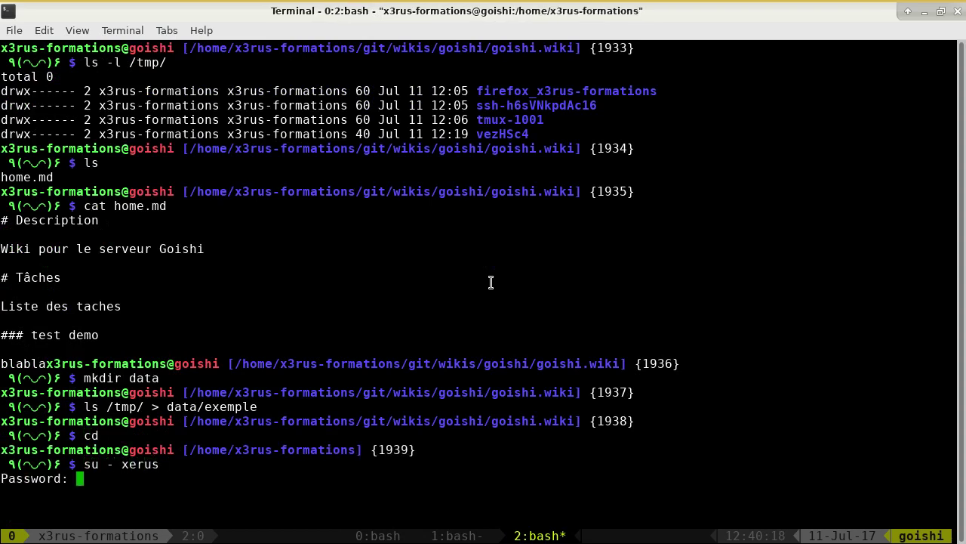
pyautogui.press('Return')
# Change to the git/formations/gitlab directory and list its files
pyautogui.write('/etc/')
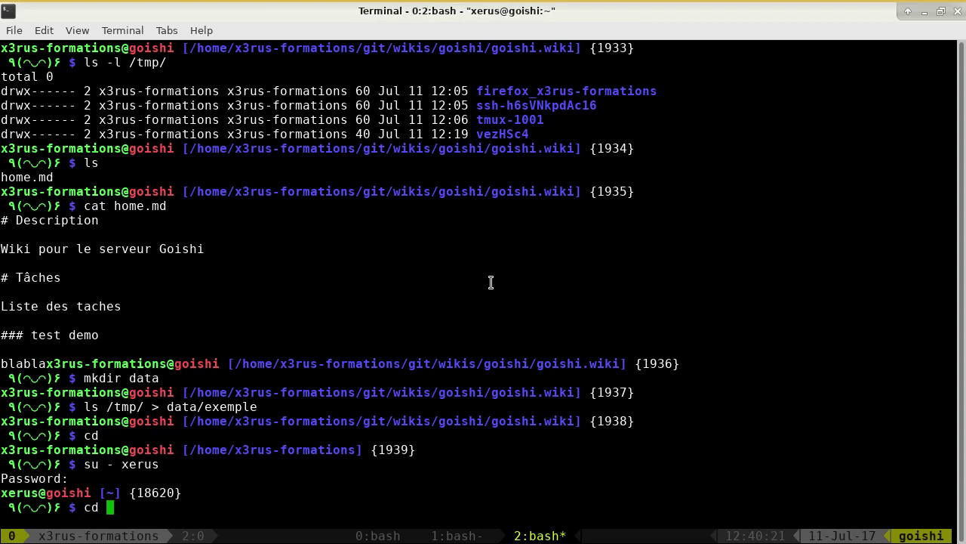
pyautogui.press('BackSpace')
pyautogui.press('BackSpace')
pyautogui.press('BackSpace')
pyautogui.press('BackSpace')
pyautogui.press('BackSpace')
pyautogui.write('git')
pyautogui.write('/tr')
pyautogui.press('BackSpace')
pyautogui.press('BackSpace')
pyautogui.write('for')
pyautogui.press('Tab')
pyautogui.press('Tab')
pyautogui.press('Tab')
pyautogui.write('gi')
pyautogui.press('Tab')
pyautogui.press('Return')
pyautogui.write('ls')
pyautogui.press('Return')
# Read the end of the formations copy of 01-presentation.md in read-only vim and close it
pyautogui.write('vim -R ')
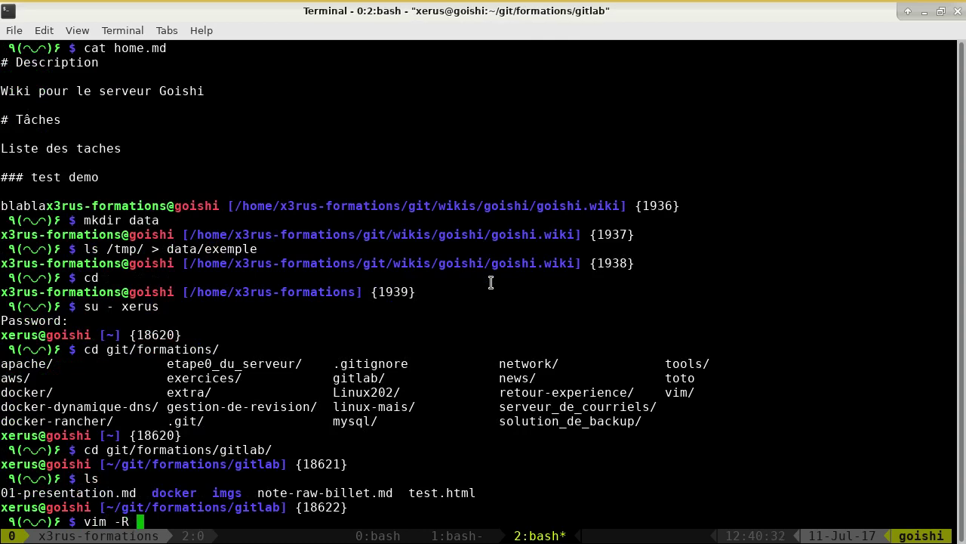
pyautogui.write('01')
pyautogui.press('Tab')
pyautogui.press('Return')
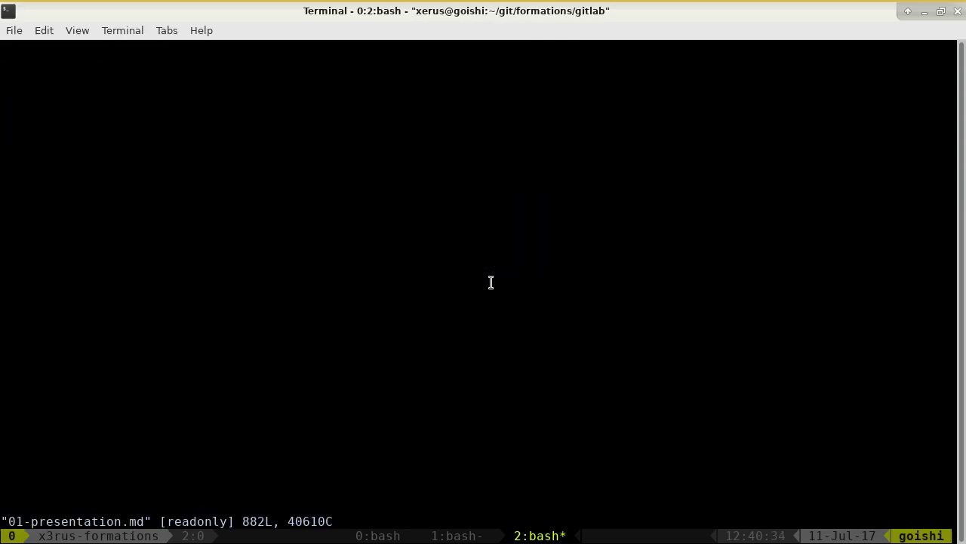
pyautogui.hotkey('shift', 'g')
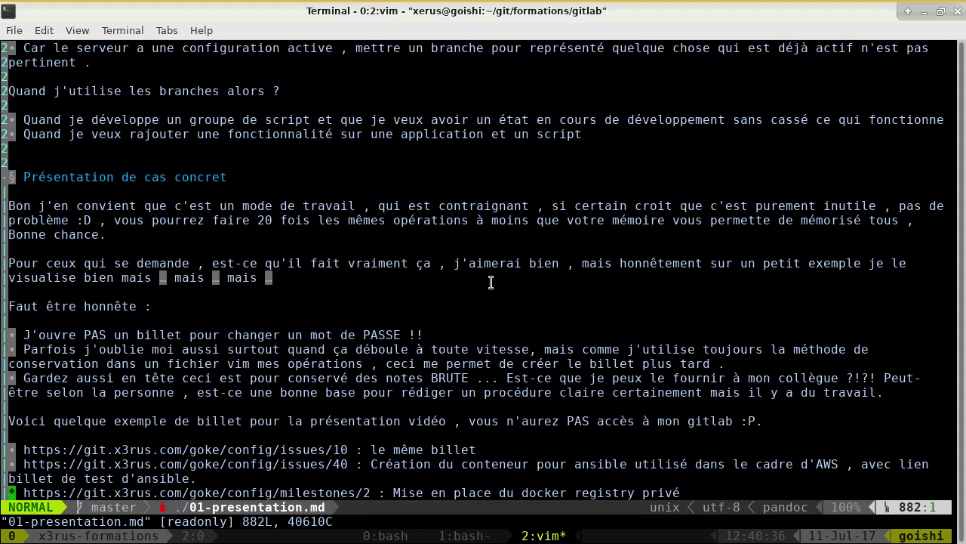
pyautogui.write(':q')
pyautogui.press('Return')
# Check the git status of the formations repository and list its remotes with their URLs
pyautogui.write('git status')
pyautogui.press('Return')
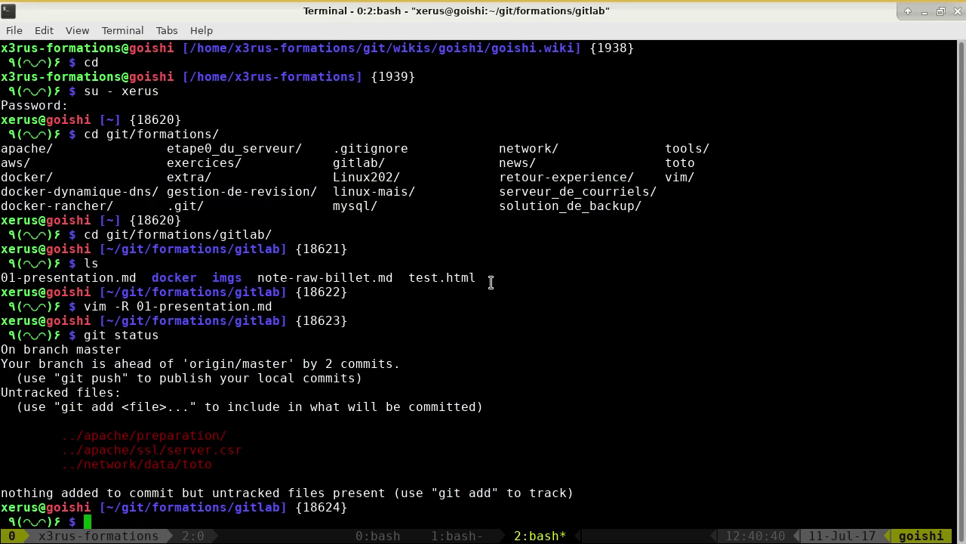
pyautogui.write('git push')
pyautogui.hotkey('ctrl', 'c')
pyautogui.write('gi')
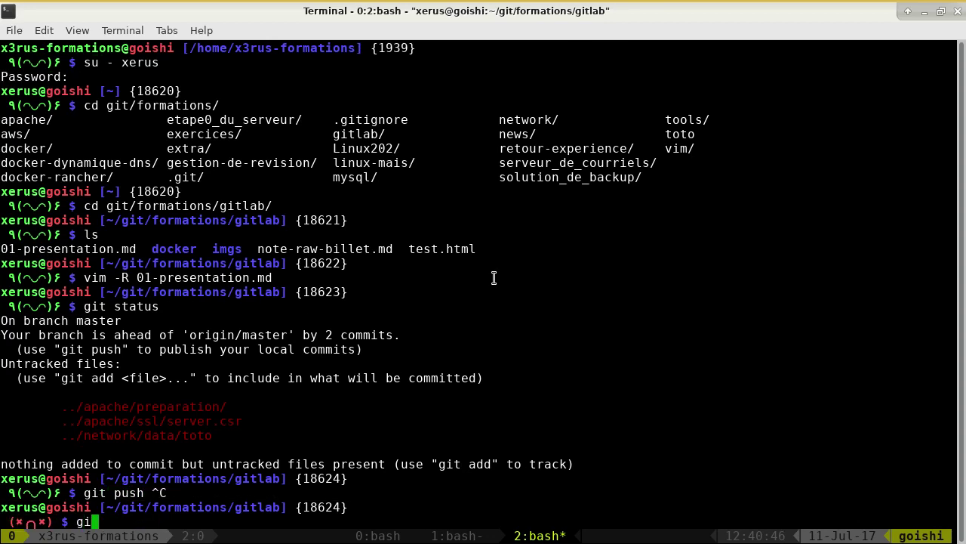
pyautogui.write('t remote -v')
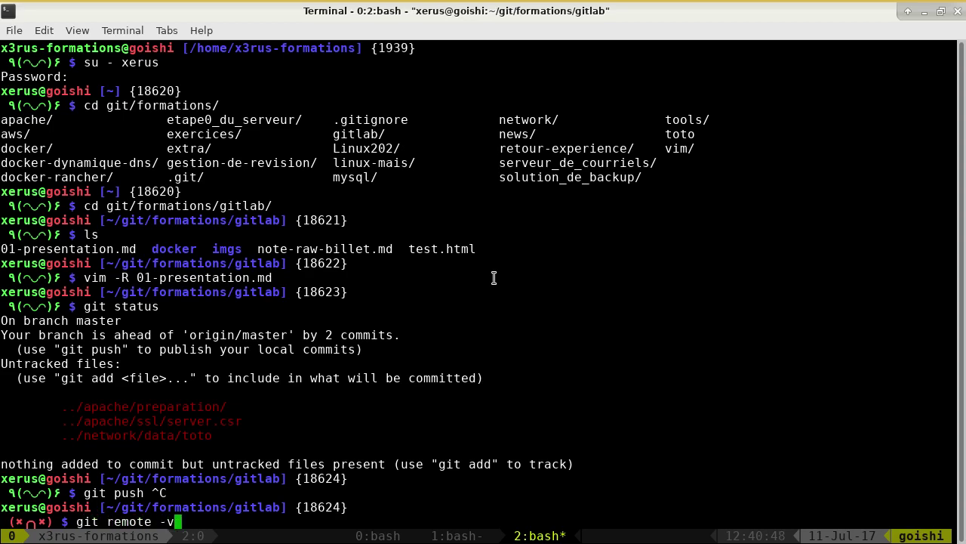
pyautogui.press('Return')
pyautogui.press('Return')
# Push the master branch to the github remote, authenticating with the GitHub username and password
pyautogui.write('git push')
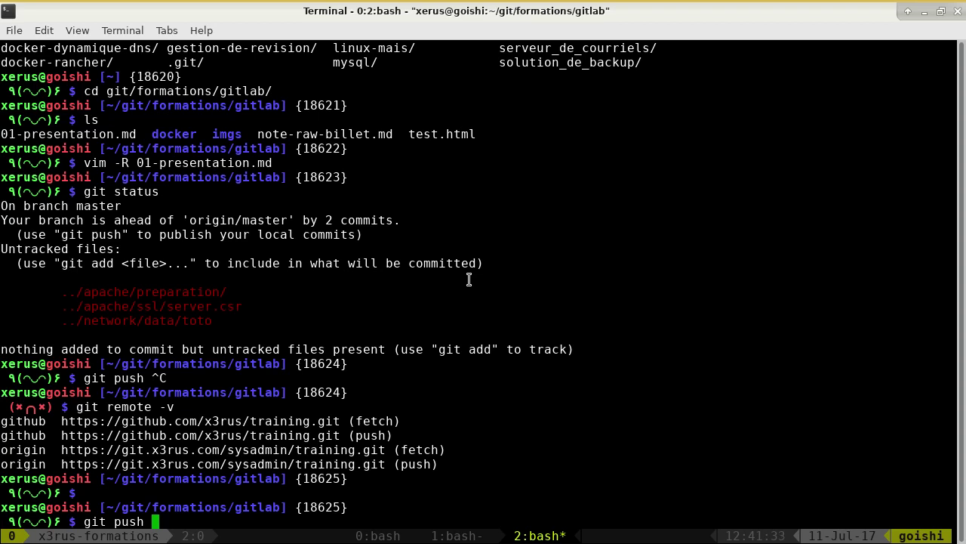
pyautogui.doubleClick(30, 421)
pyautogui.middleClick(92, 406)
pyautogui.write('master')
pyautogui.press('Return')
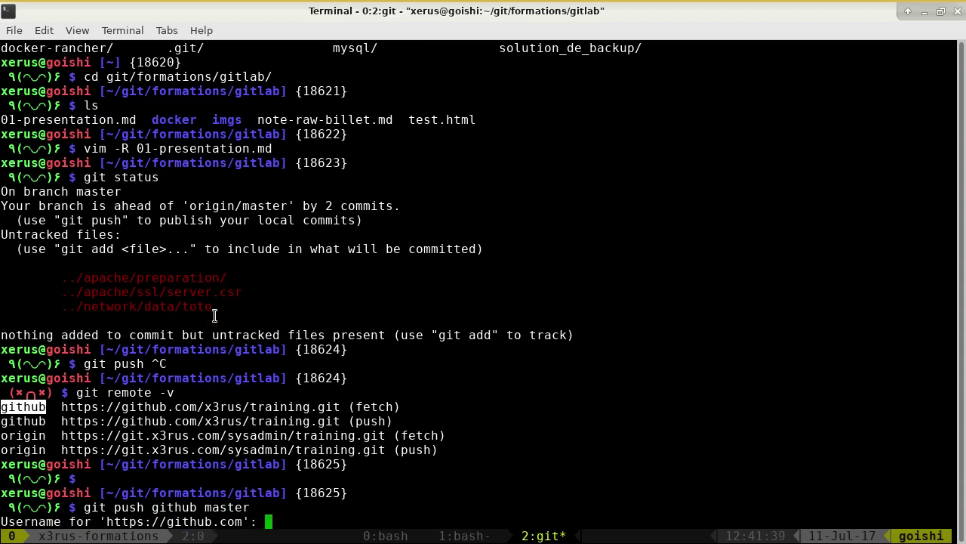
pyautogui.write('x3rus')
pyautogui.press('Return')
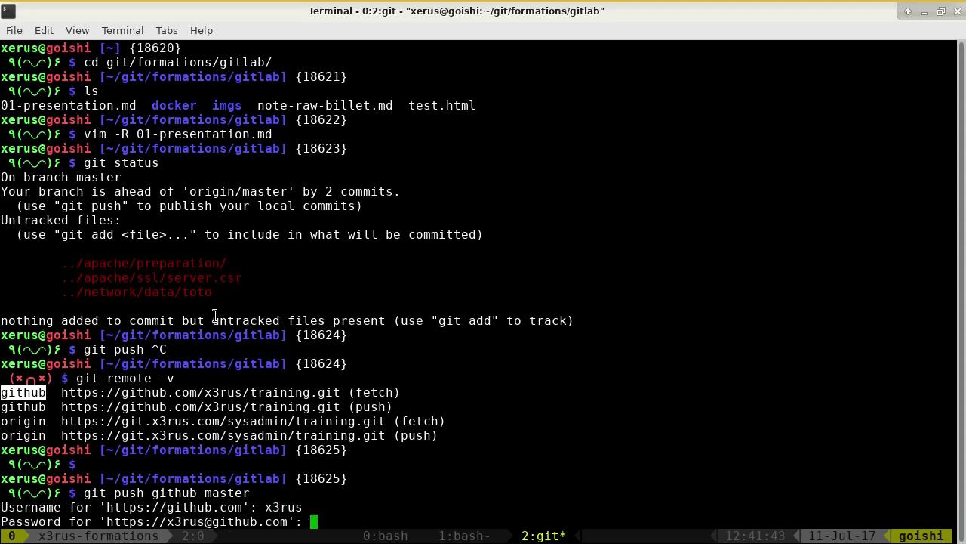
pyautogui.press('Return')
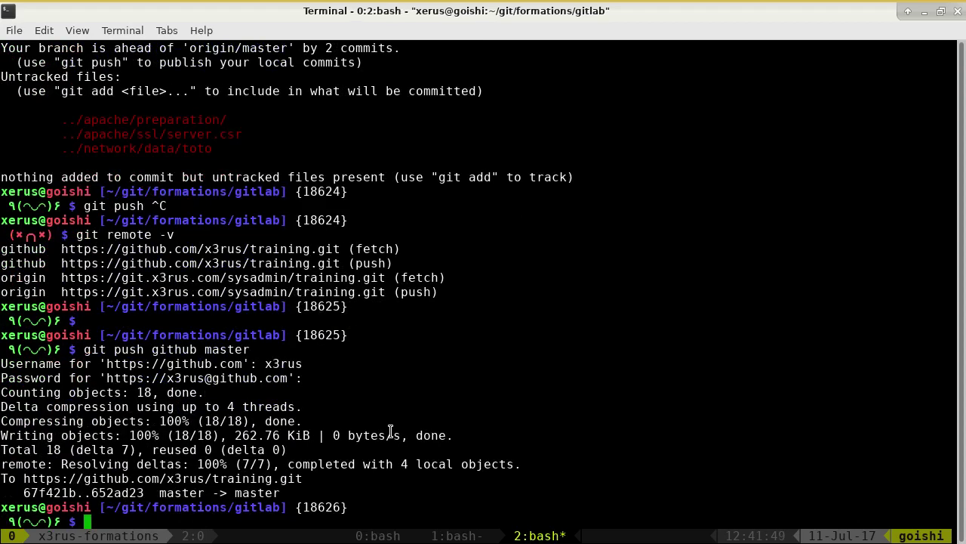
# Return to the first terminal session, reload the GitHub notes in the browser and find the "Réalisation d'un billet" section
pyautogui.hotkey('ctrl', 'b')
pyautogui.press('1')
pyautogui.hotkey('ctrl', 'b')
pyautogui.press('0')
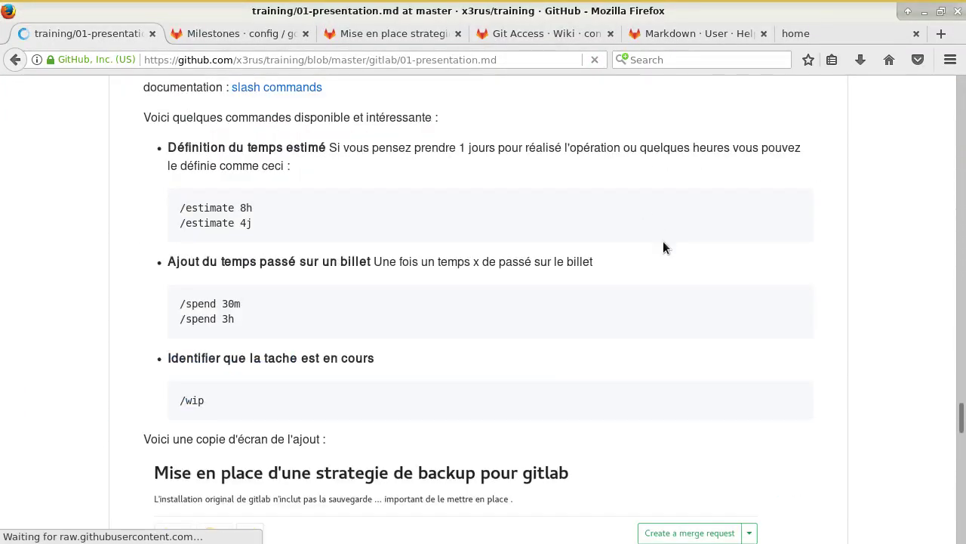
pyautogui.scroll(-20, 663, 241)
pyautogui.scroll(-20, 665, 242)
pyautogui.scroll(-15, 583, 226)
pyautogui.scroll(-5, 583, 224)
pyautogui.scroll(20, 583, 224)
pyautogui.scroll(7, 583, 224)
pyautogui.scroll(-3, 583, 223)
pyautogui.scroll(8, 583, 224)
pyautogui.scroll(-3, 583, 225)
pyautogui.scroll(-10, 583, 224)
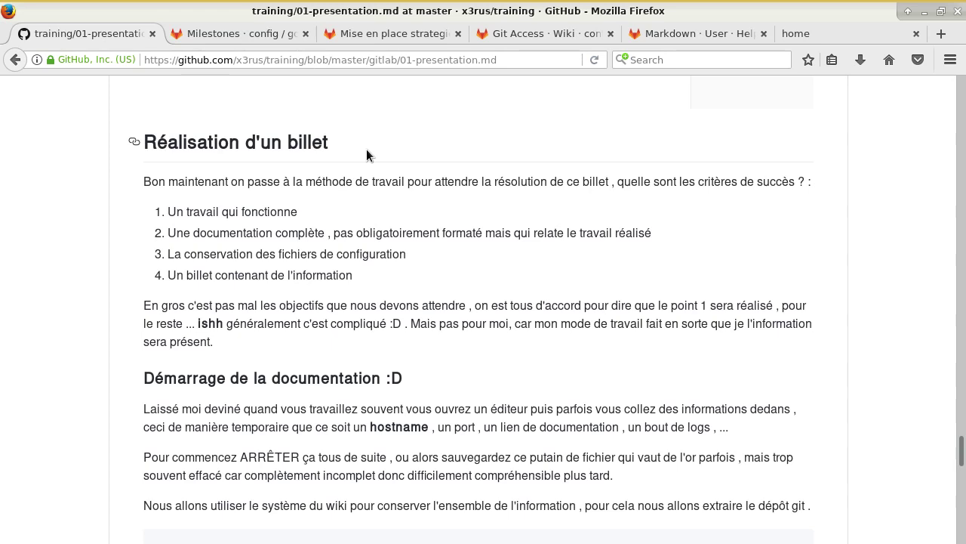
# Read the notes on starting the documentation, highlight the example folder path and compare it with the backup ticket's number and title
pyautogui.moveTo(347, 5)
pyautogui.scroll(-4, 408, 187)
pyautogui.scroll(3, 408, 186)
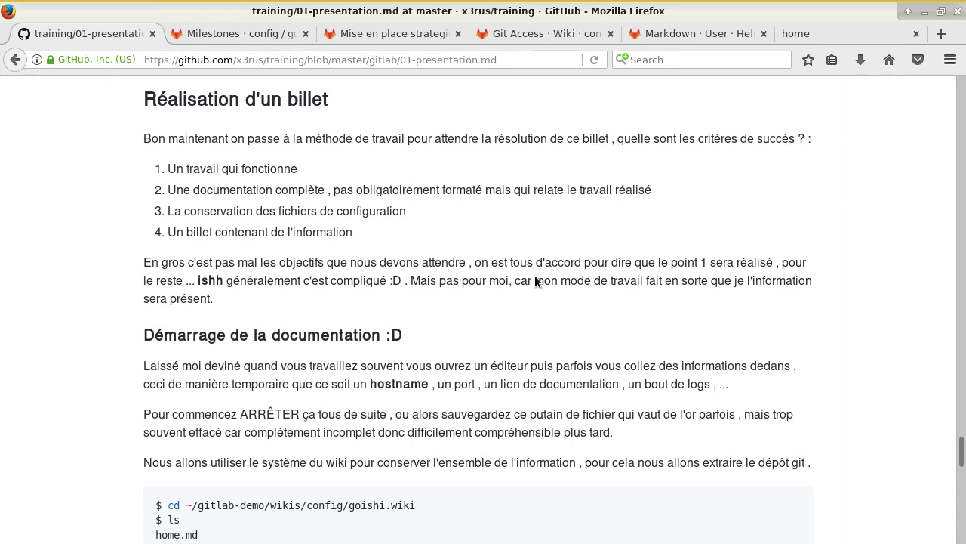
pyautogui.scroll(-4, 526, 273)
pyautogui.moveTo(433, 334); pyautogui.dragTo(253, 332)
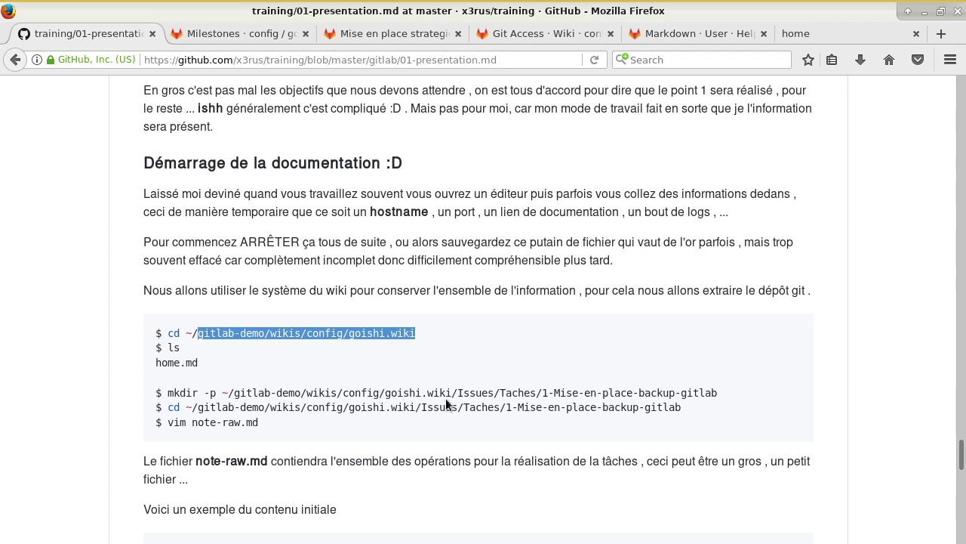
pyautogui.moveTo(457, 392); pyautogui.dragTo(710, 388)
pyautogui.moveTo(542, 393); pyautogui.dragTo(722, 393)
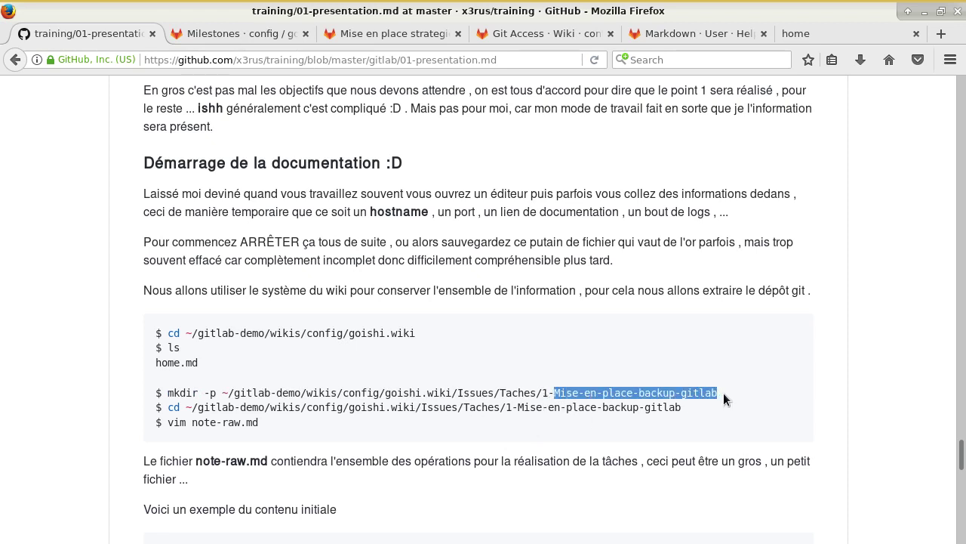
pyautogui.click(390, 36)
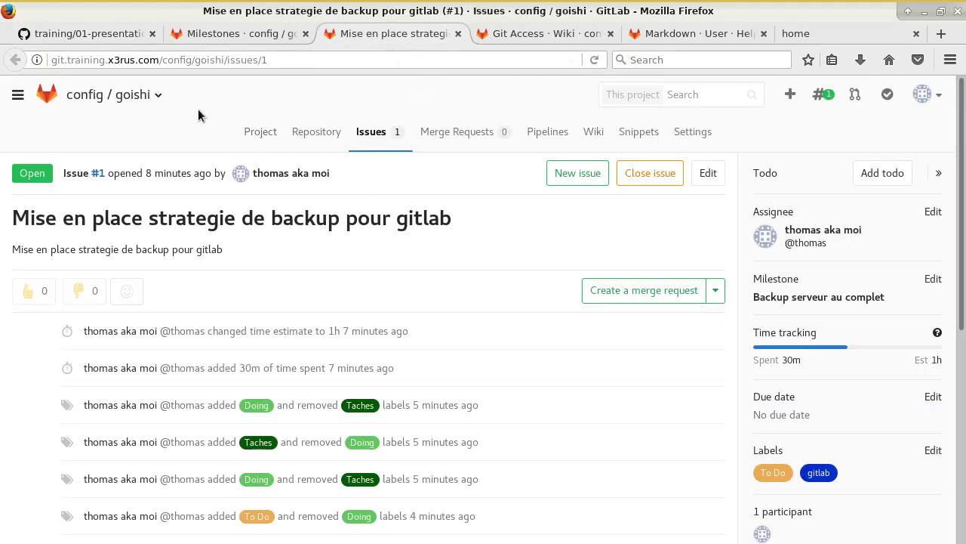
pyautogui.click(140, 41)
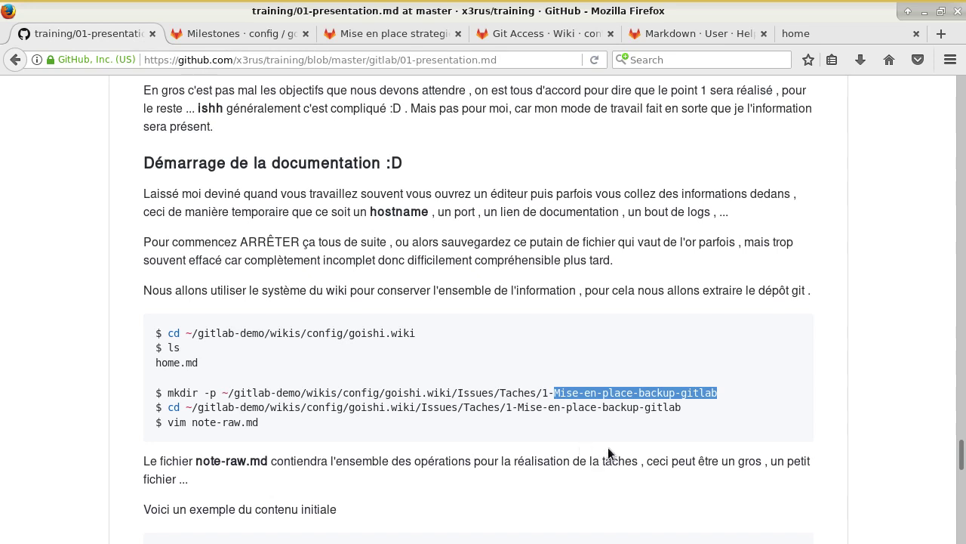
# Create the folder path Issues/Taches/1-Mise-en-place-backup-gitlab, taken from the notes, inside goishi.wiki in the terminal
pyautogui.scroll(1, 594, 448)
pyautogui.scroll(-1, 612, 445)
pyautogui.click(613, 440)
pyautogui.moveTo(459, 395); pyautogui.dragTo(719, 391)
pyautogui.hotkey('alt', 'Tab')
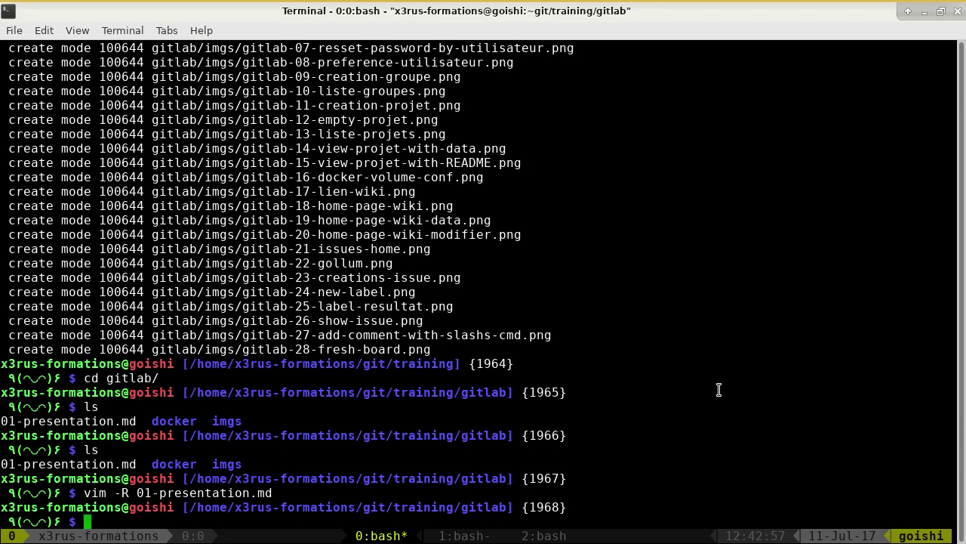
pyautogui.write('ls')
pyautogui.press('Return')
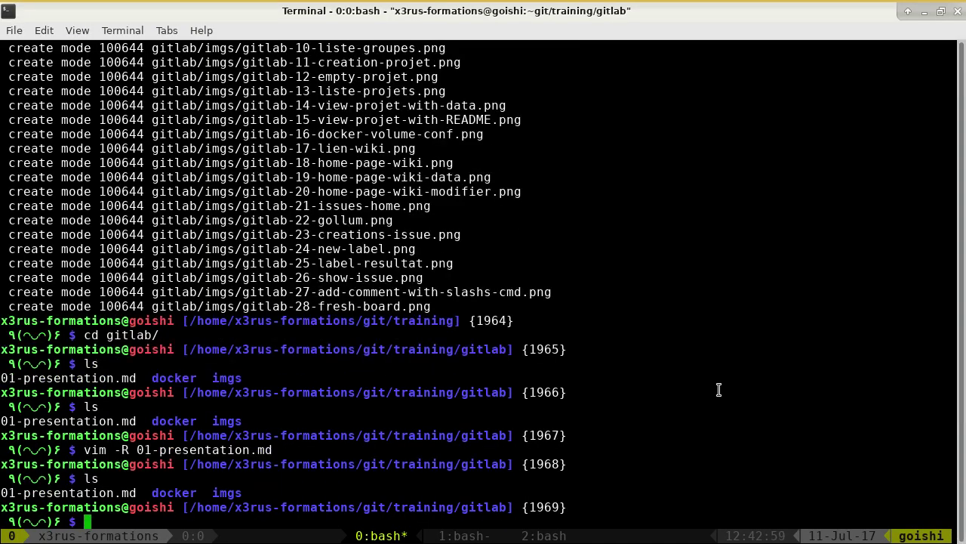
pyautogui.hotkey('ctrl', 'b')
pyautogui.write('nls')
pyautogui.press('Return')
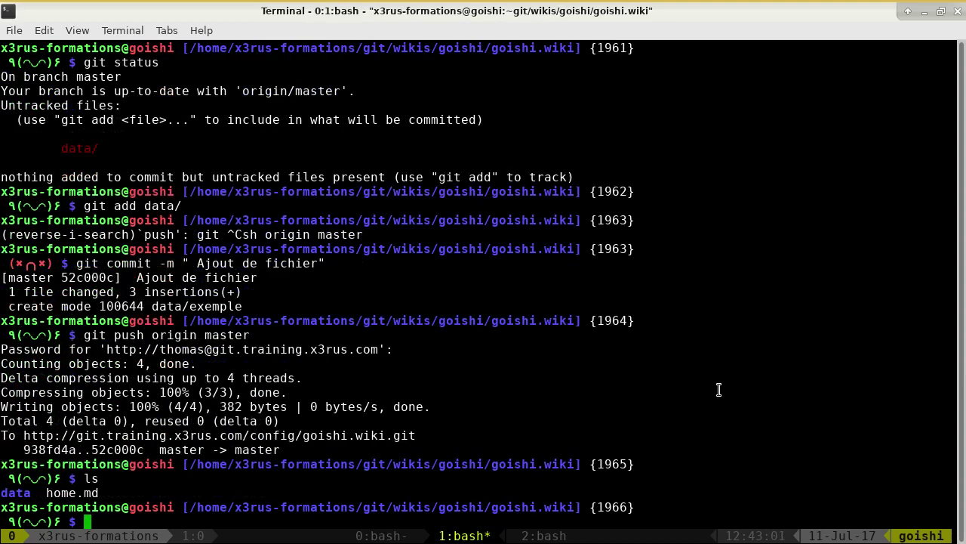
pyautogui.write('mkdir -p')
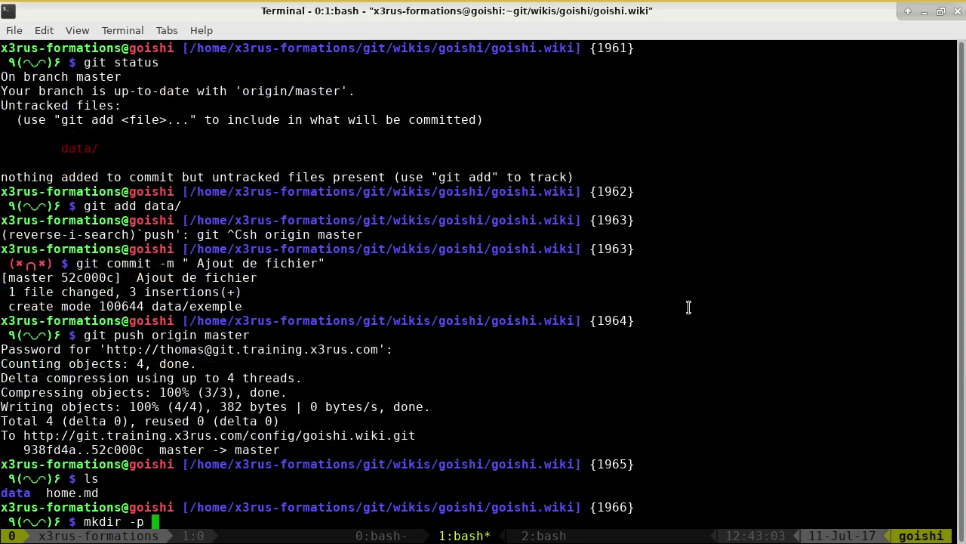
pyautogui.middleClick(616, 379)
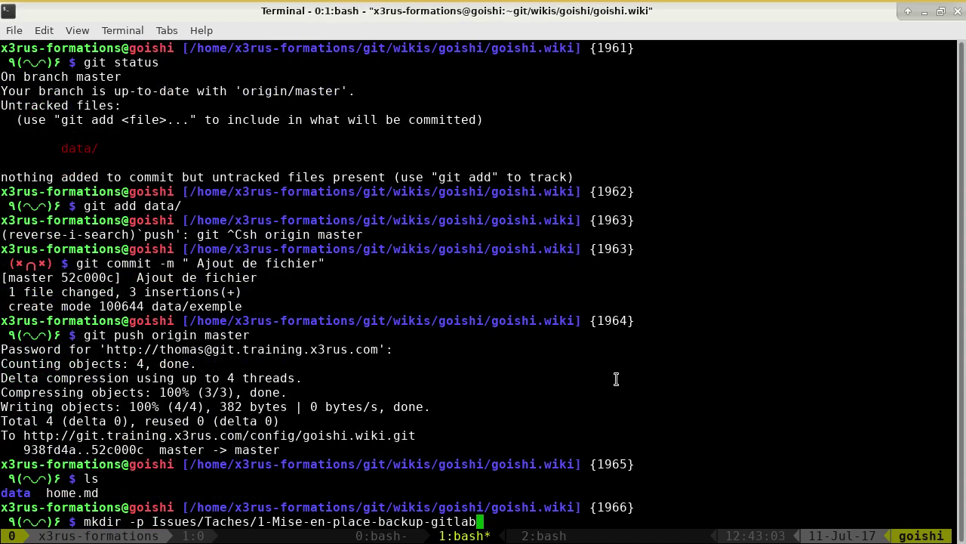
pyautogui.press('Return')
# Enter the Issues/Taches/1-Mise-en-place-backup-gitlab folder and open a new note-raw.md file in vim
pyautogui.write('cd')
pyautogui.middleClick(547, 413)
pyautogui.press('Return')
pyautogui.write('vim note-raw')
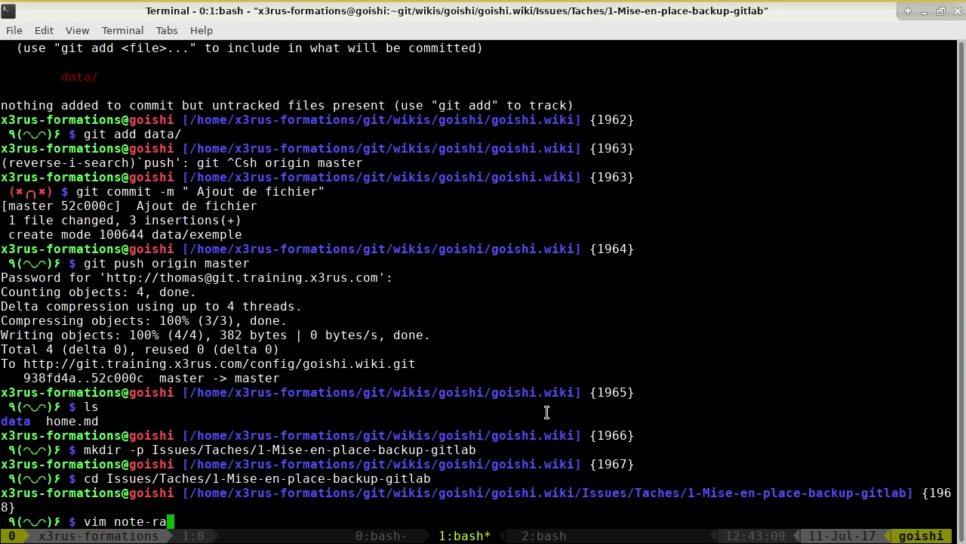
pyautogui.write('.md')
pyautogui.press('Return')
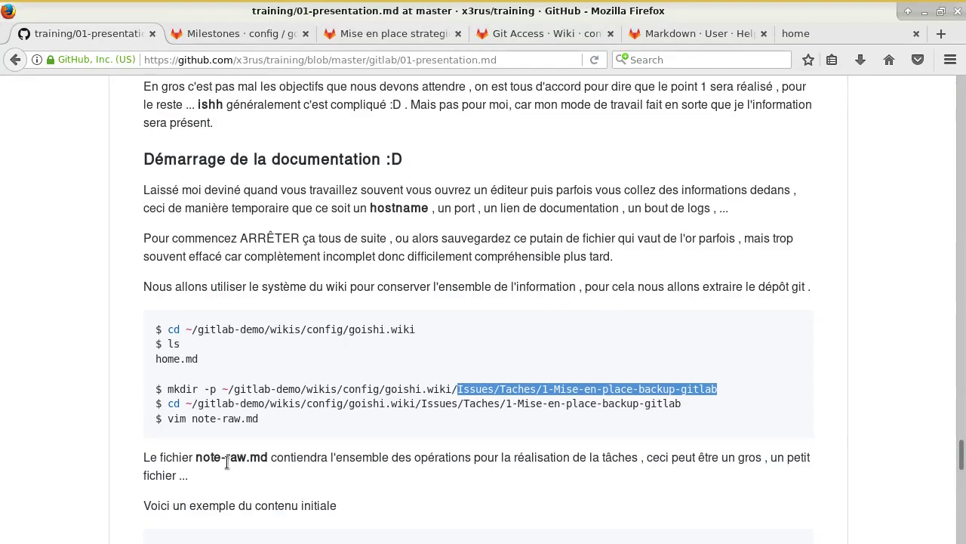
# Copy the "# Description" heading from the example content in the GitHub notes into note-raw.md
pyautogui.scroll(-5, 226, 463)
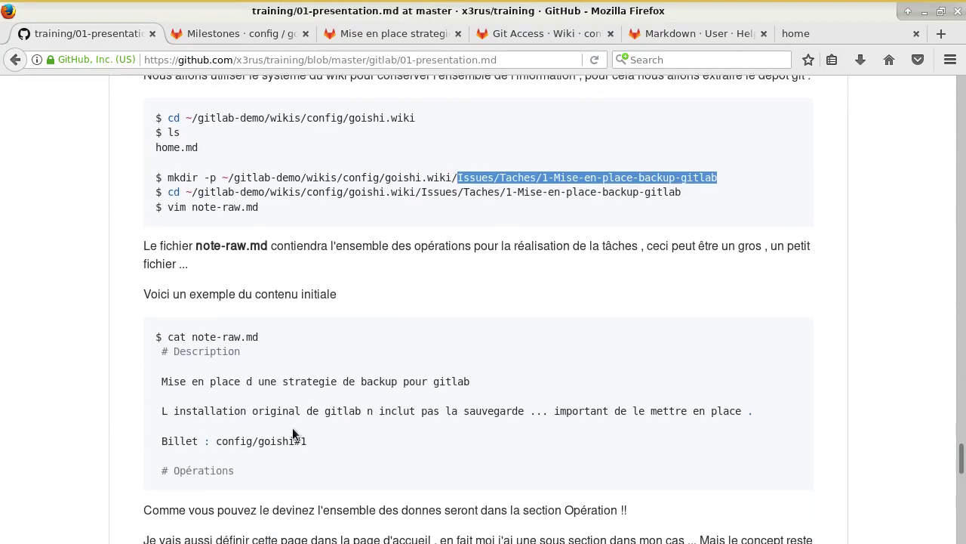
pyautogui.moveTo(164, 351); pyautogui.dragTo(244, 352)
pyautogui.hotkey('alt', 'Tab')
pyautogui.middleClick(316, 291)
pyautogui.press('Return')
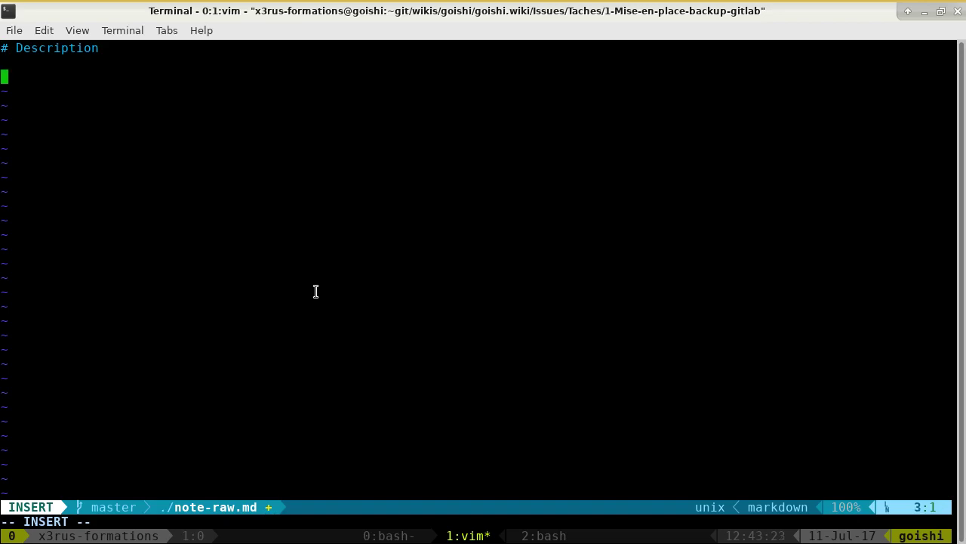
# Copy the ticket reference line "Billet : config/goishi#1" from the GitHub notes below the Description heading in note-raw.md
pyautogui.hotkey('alt', 'Tab')
pyautogui.moveTo(161, 441); pyautogui.dragTo(322, 440)
pyautogui.hotkey('alt', 'Tab')
pyautogui.middleClick(214, 240)
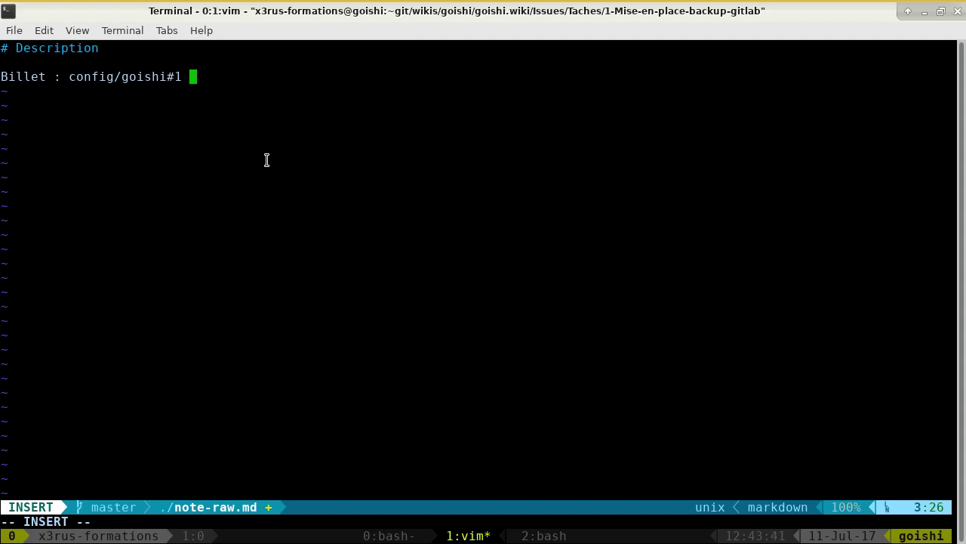
# Examine the reference shown on the GitLab backup ticket, highlighting its project path and issue number, and return to the GitHub notes
pyautogui.hotkey('alt', 'Tab')
pyautogui.click(363, 34)
pyautogui.scroll(-5, 714, 383)
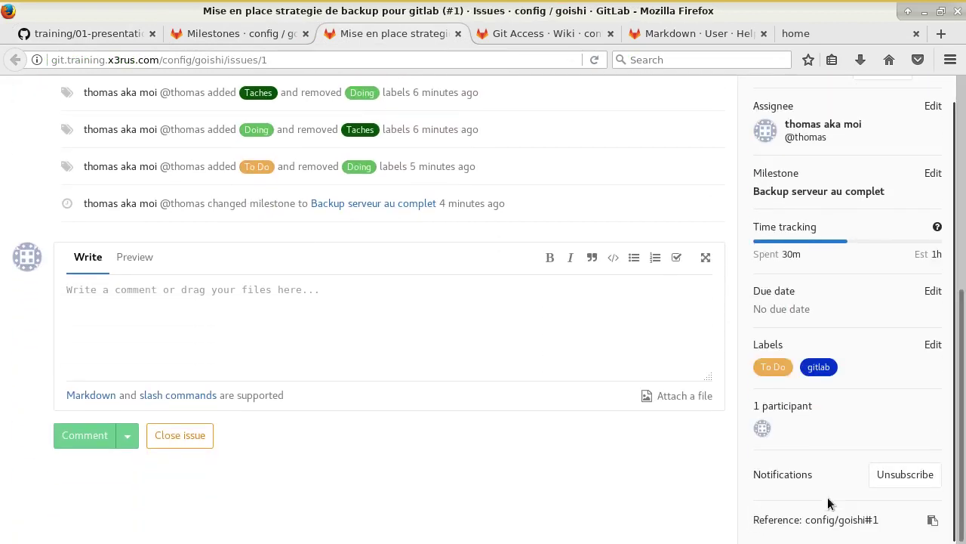
pyautogui.moveTo(805, 519); pyautogui.dragTo(880, 522)
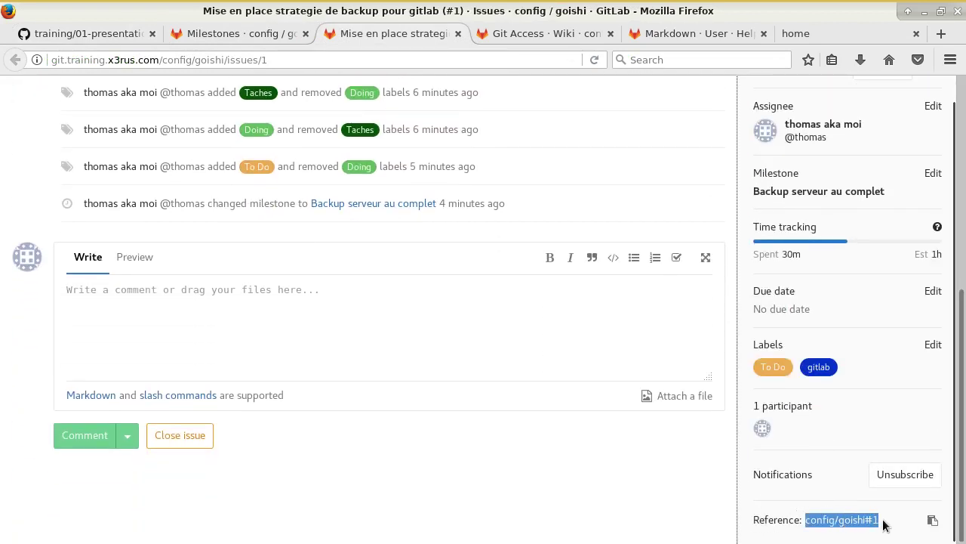
pyautogui.click(887, 526)
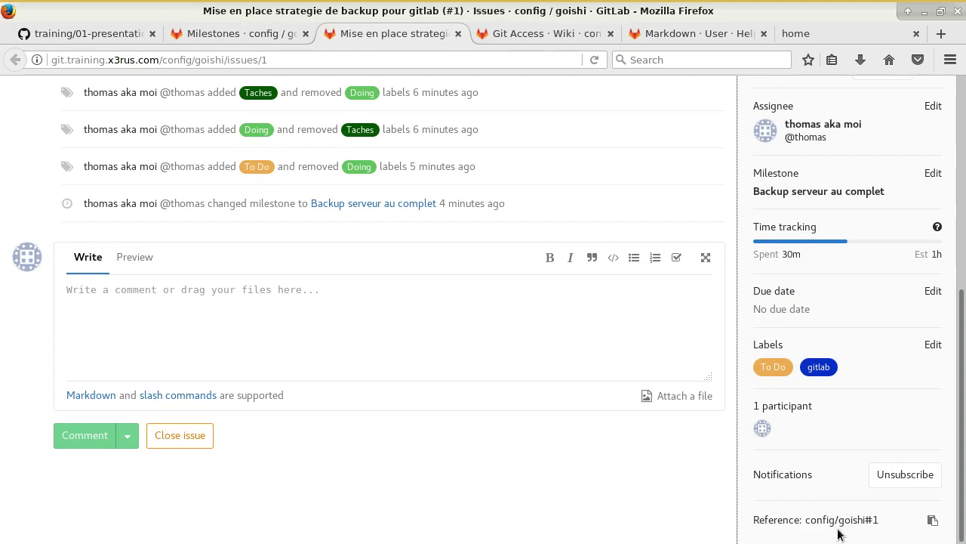
pyautogui.moveTo(844, 520); pyautogui.dragTo(880, 521)
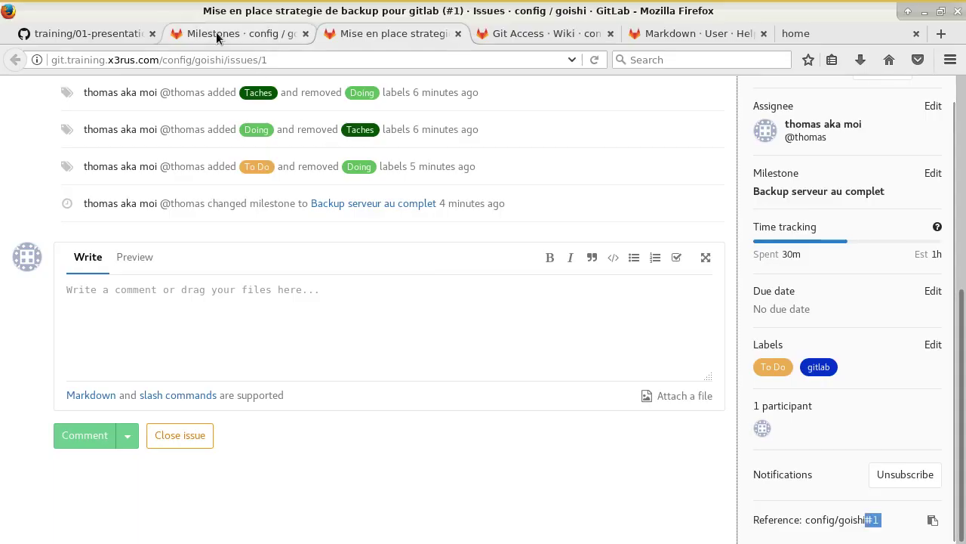
pyautogui.click(126, 33)
pyautogui.scroll(-5, 423, 309)
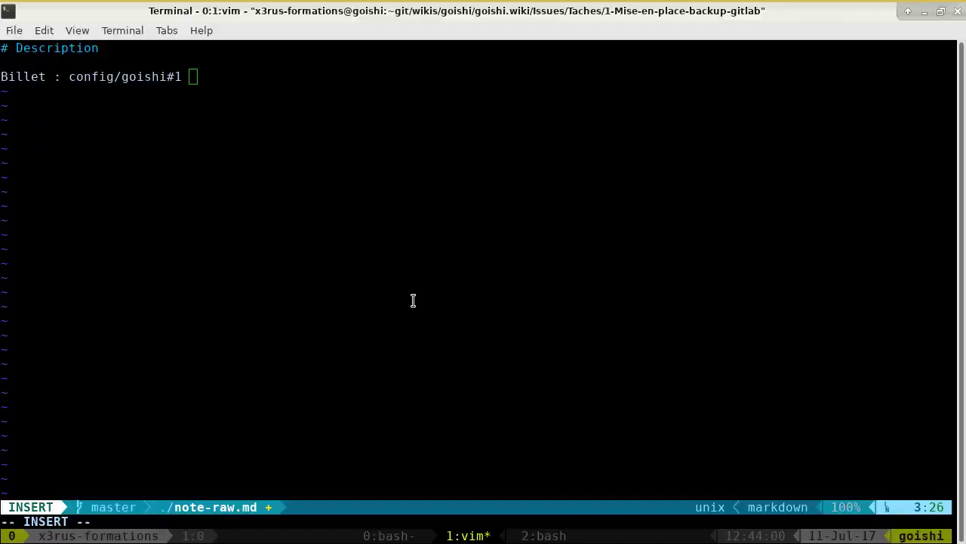
# Insert the description text "blablbal" between the Description heading and the ticket line in note-raw.md
pyautogui.press('Return')
pyautogui.press('Up')
pyautogui.press('Up')
pyautogui.press('Escape')
pyautogui.hotkey('shift', 'o')
pyautogui.press('Return')
pyautogui.write('blablbal')
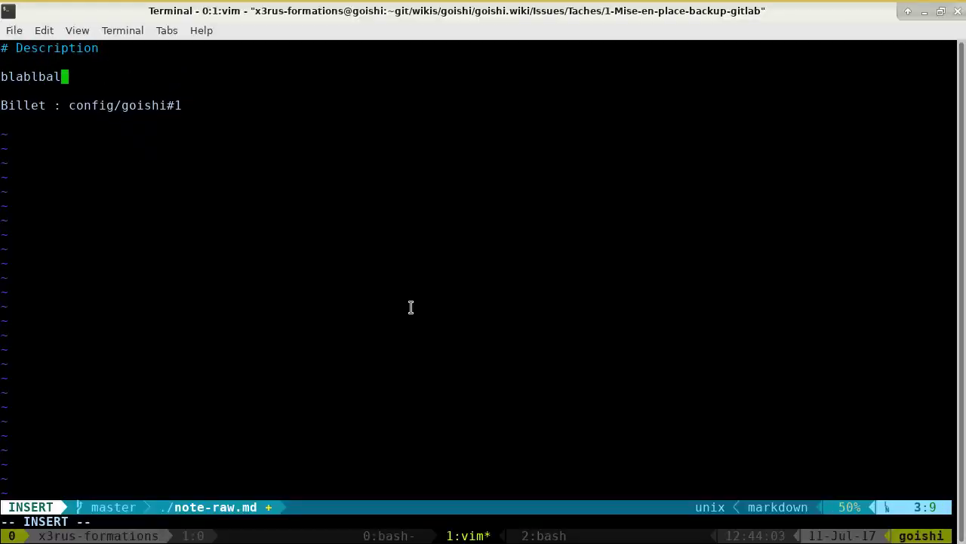
# Add a "# Operations" heading with a blank line below the ticket line in note-raw.md
pyautogui.press('Down')
pyautogui.press('Down')
pyautogui.press('Down')
pyautogui.press('Return')
pyautogui.write('# Operation')
pyautogui.press('Return')
pyautogui.press('BackSpace')
pyautogui.write('s')
pyautogui.press('Return')
pyautogui.press('Return')
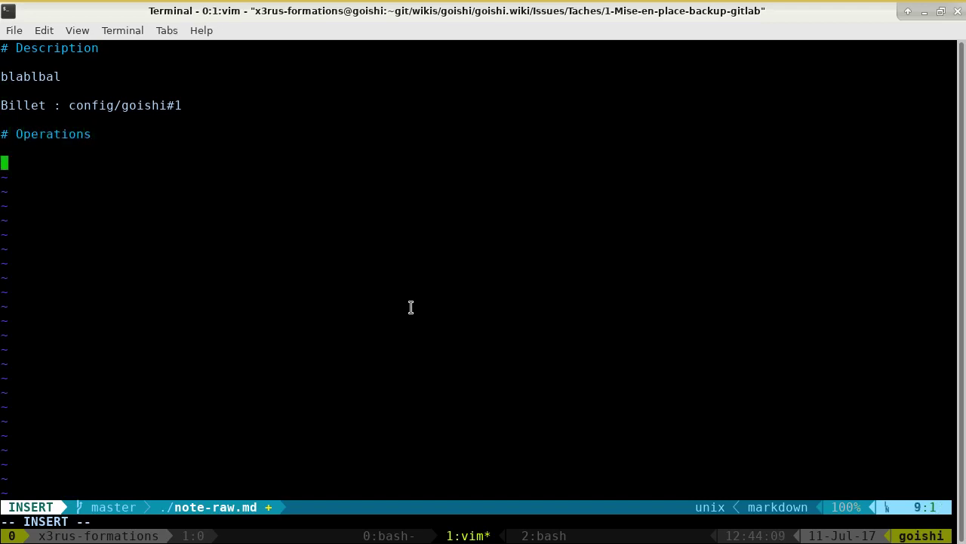
# Add the list item "* analyse option ... :" with an empty indented sub-bullet under Operations, and save note-raw.md
pyautogui.write('* analyse optio')
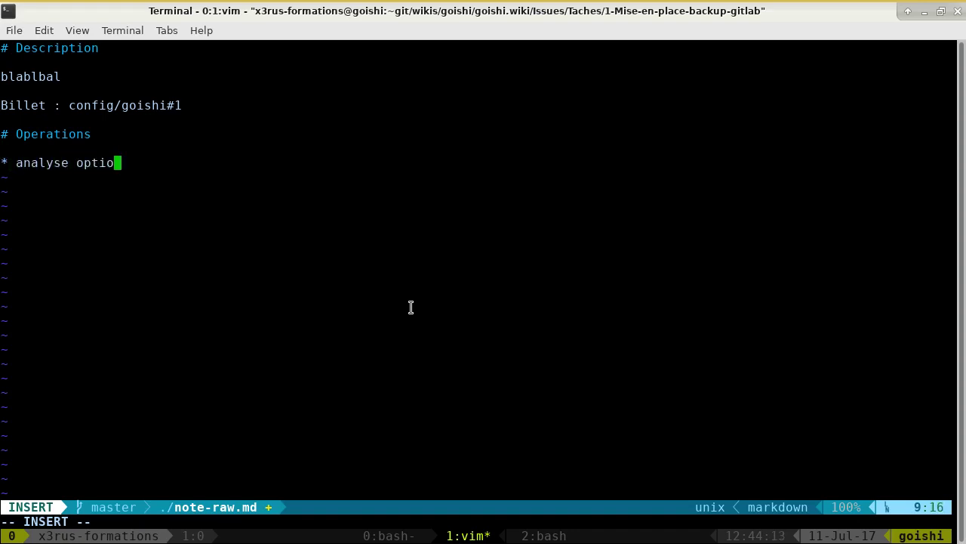
pyautogui.write('n ... :')
pyautogui.press('Return')
pyautogui.press('Return')
pyautogui.press('BackSpace')
pyautogui.press('BackSpace')
pyautogui.press('BackSpace')
pyautogui.press('Tab')
pyautogui.write('*')
pyautogui.press('Escape')
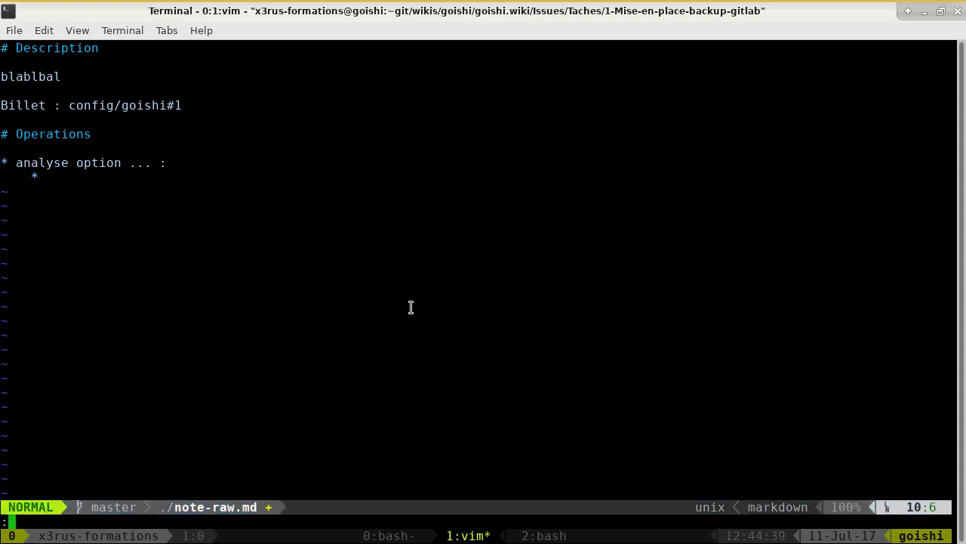
pyautogui.write(':q')
pyautogui.press('BackSpace')
pyautogui.press('BackSpace')
pyautogui.write(':w')
pyautogui.press('Return')
# Read the GitHub notes on listing the task in the wiki's home page and committing it, highlighting home.md
pyautogui.hotkey('alt', 'Tab')
pyautogui.scroll(-5, 416, 310)
pyautogui.scroll(-5, 423, 322)
pyautogui.scroll(5, 412, 322)
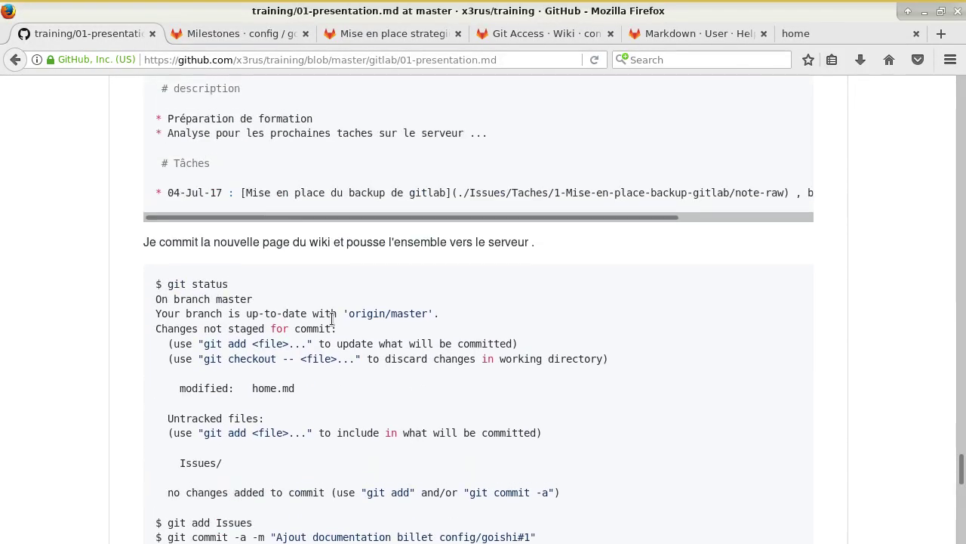
pyautogui.moveTo(251, 388); pyautogui.dragTo(323, 389)
pyautogui.hotkey('alt', 'Tab')
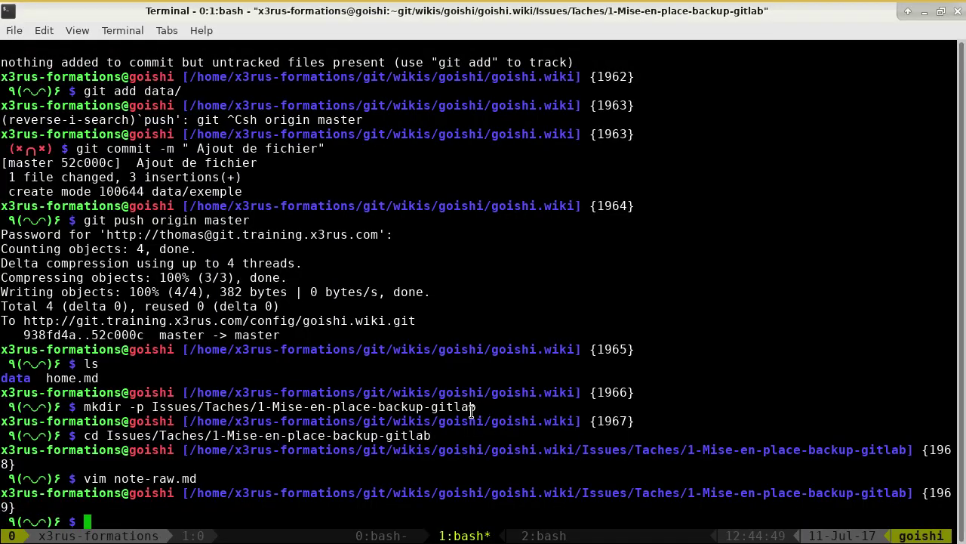
# Print note-raw.md in the terminal and move back up to the goishi.wiki root, listing each parent folder's contents
pyautogui.write('cat n')
pyautogui.press('Tab')
pyautogui.press('Return')
pyautogui.write('cd ..')
pyautogui.press('Return')
pyautogui.write('ls')
pyautogui.press('Return')
pyautogui.write('cd ..')
pyautogui.press('Return')
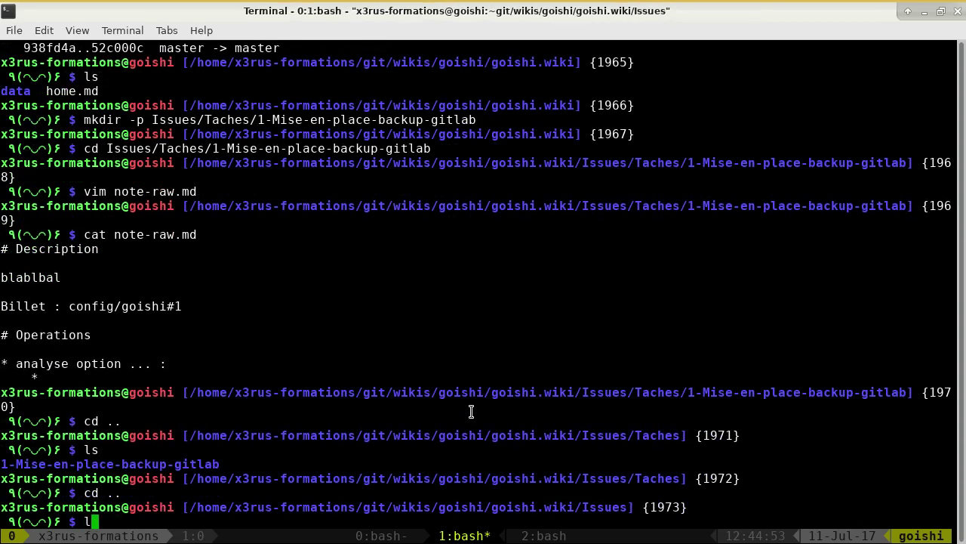
pyautogui.write('ls')
pyautogui.press('Return')
pyautogui.write('cd ..')
pyautogui.press('Return')
pyautogui.write('ls')
pyautogui.press('Return')
# Open home.md in vim and start a new bullet under "Liste des taches", above the "test demo" heading
pyautogui.write('vim h')
pyautogui.press('Tab')
pyautogui.press('Return')
pyautogui.hotkey('shift', 'g')
pyautogui.press('o')
pyautogui.press('Return')
pyautogui.press('Up')
pyautogui.press('Up')
pyautogui.press('Up')
pyautogui.press('Up')
pyautogui.press('Up')
pyautogui.press('Up')
pyautogui.press('Up')
pyautogui.press('Up')
pyautogui.press('Up')
pyautogui.press('Up')
pyautogui.press('Up')
pyautogui.press('Down')
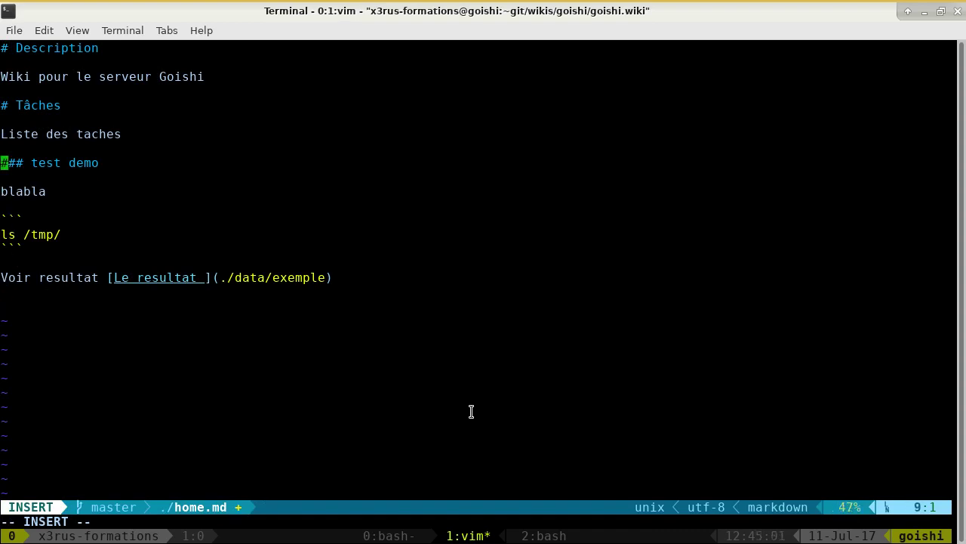
pyautogui.press('Return')
pyautogui.press('Up')
pyautogui.write('* ')
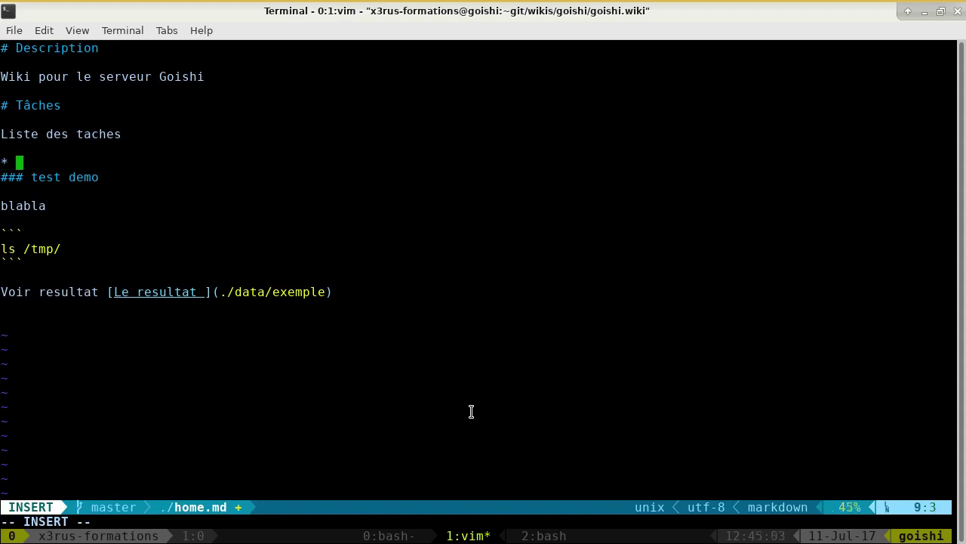
pyautogui.write('backup gite')
pyautogui.press('BackSpace')
pyautogui.press('BackSpace')
pyautogui.press('BackSpace')
pyautogui.press('BackSpace')
pyautogui.press('BackSpace')
pyautogui.press('BackSpace')
pyautogui.press('BackSpace')
pyautogui.press('BackSpace')
pyautogui.press('BackSpace')
pyautogui.press('BackSpace')
pyautogui.press('BackSpace')
# Copy the date 11-Jul-17 from the terminal's status line into the new bullet and follow it with a colon
pyautogui.moveTo(804, 535); pyautogui.dragTo(875, 535)
pyautogui.middleClick(479, 262)
pyautogui.write(':')
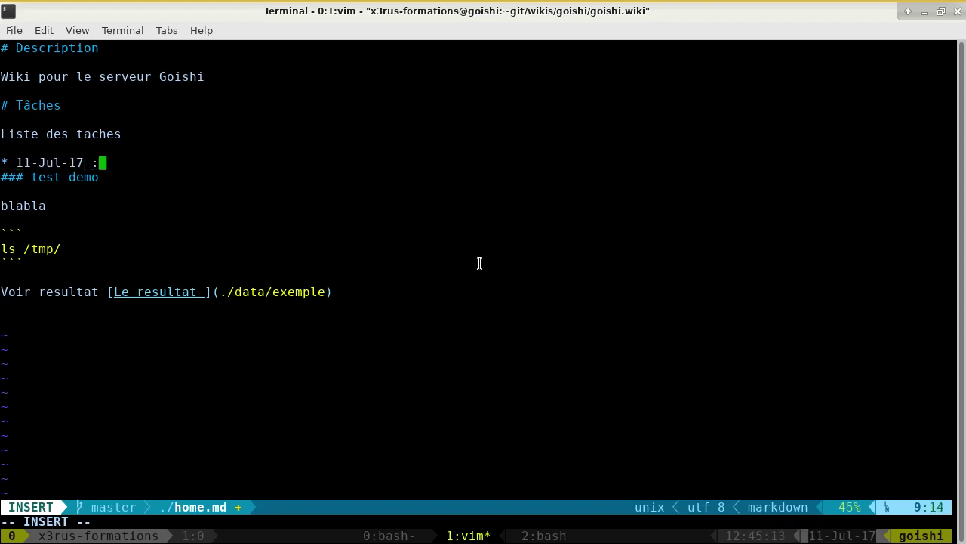
# After the date in the task bullet, begin a Markdown link labelled "Backup gitlab" with a target starting with "./"
pyautogui.press('Return')
pyautogui.press('Up')
pyautogui.press('Right')
pyautogui.press('Right')
pyautogui.press('Right')
pyautogui.press('Right')
pyautogui.press('Right')
pyautogui.press('Right')
pyautogui.press('Right')
pyautogui.press('Right')
pyautogui.press('Right')
pyautogui.press('Right')
pyautogui.press('Right')
pyautogui.press('Right')
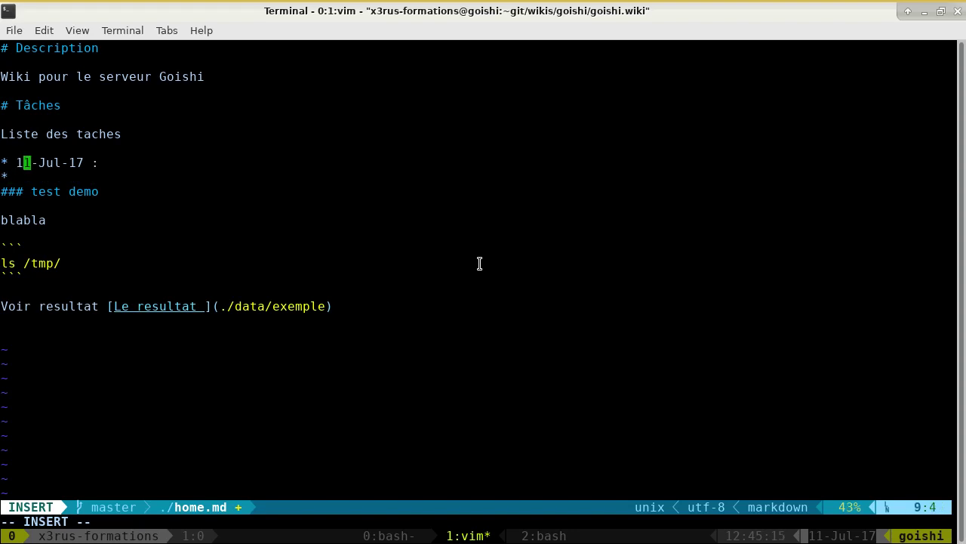
pyautogui.write('[Backup git lab')
pyautogui.press('BackSpace')
pyautogui.press('BackSpace')
pyautogui.press('BackSpace')
pyautogui.press('BackSpace')
pyautogui.write('lab](.')
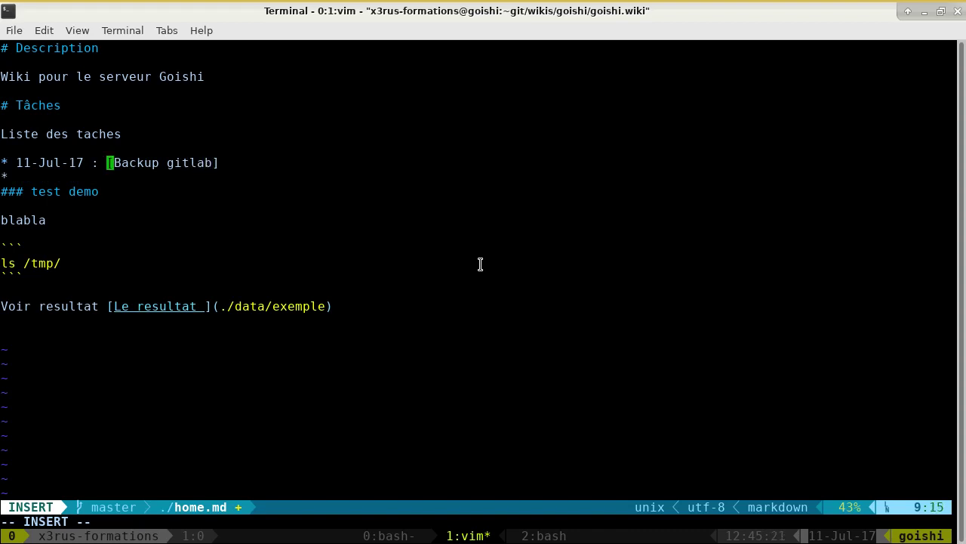
pyautogui.write('/')
# Suspend vim and use path completion in the shell to copy Issues/Taches/1-Mise-en-place-backup-gitlab/note-raw, without the .md extension
pyautogui.press('Escape')
pyautogui.hotkey('ctrl', 'z')
pyautogui.write('ls I')
pyautogui.press('Tab')
pyautogui.press('Tab')
pyautogui.press('Tab')
pyautogui.press('Tab')
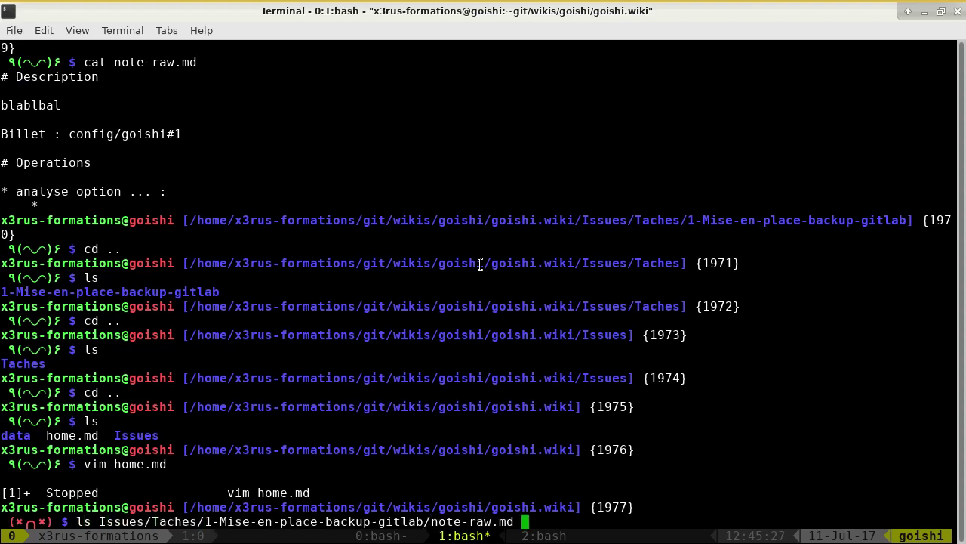
pyautogui.press('BackSpace')
pyautogui.press('BackSpace')
pyautogui.press('BackSpace')
pyautogui.press('BackSpace')
pyautogui.doubleClick(468, 522)
pyautogui.hotkey('ctrl', 'c')
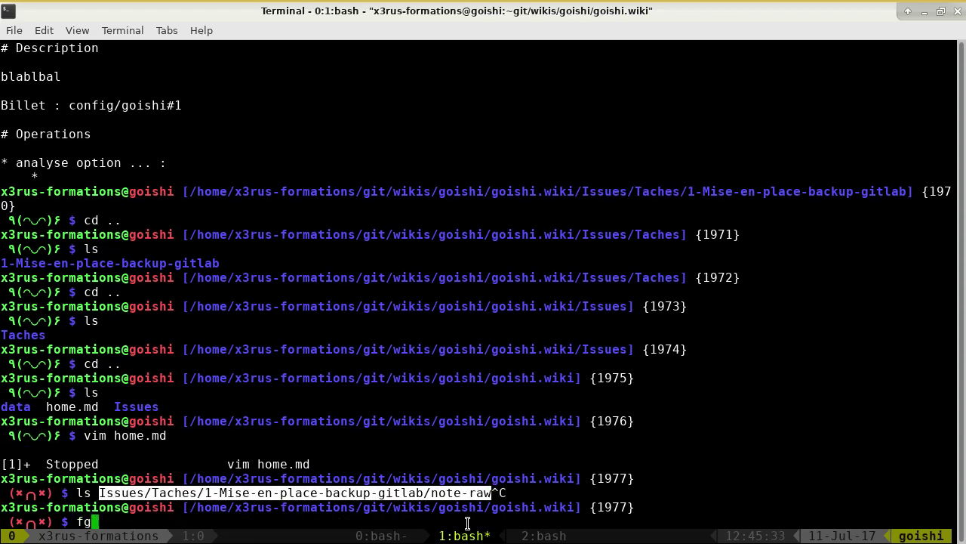
# Resume vim and complete the "Backup gitlab" link with the copied Issues/Taches/1-Mise-en-place-backup-gitlab/note-raw path
pyautogui.write('fg')
pyautogui.press('Return')
pyautogui.middleClick(486, 203)
pyautogui.write(')')
# Leave blank lines instead of the stray bullet below the backup link, and save and close home.md
pyautogui.press('Return')
pyautogui.press('BackSpace')
pyautogui.press('BackSpace')
pyautogui.press('Down')
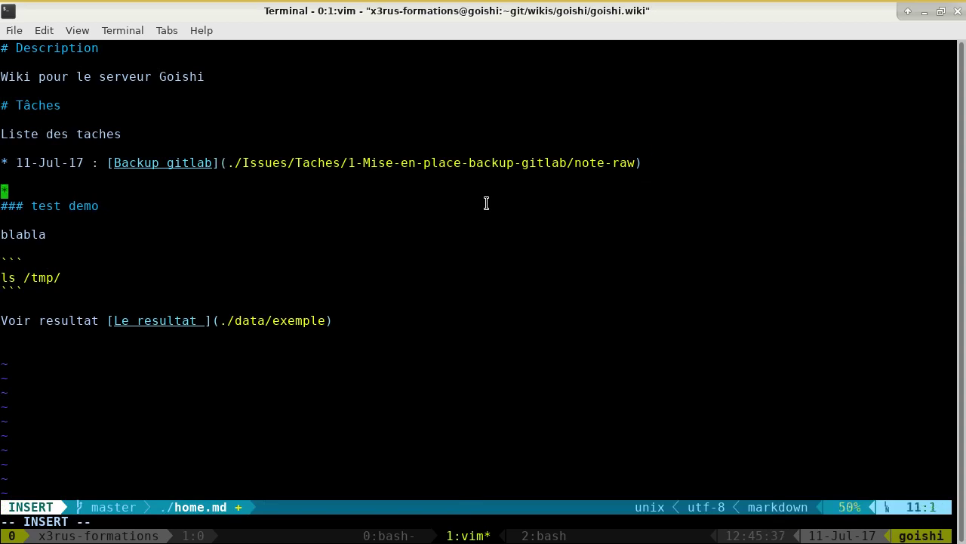
pyautogui.press('Escape')
pyautogui.write(':1')
pyautogui.press('Return')
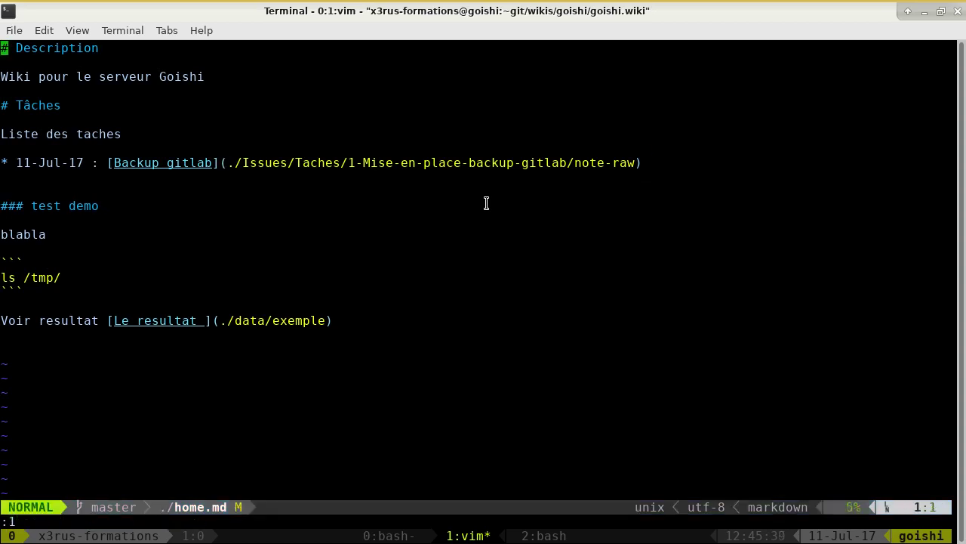
pyautogui.write(':wq')
pyautogui.press('Return')
# Check the wiki repository's Git status and stage the Issues/ folder and home.md
pyautogui.write('git status')
pyautogui.press('Return')
pyautogui.write('git ')
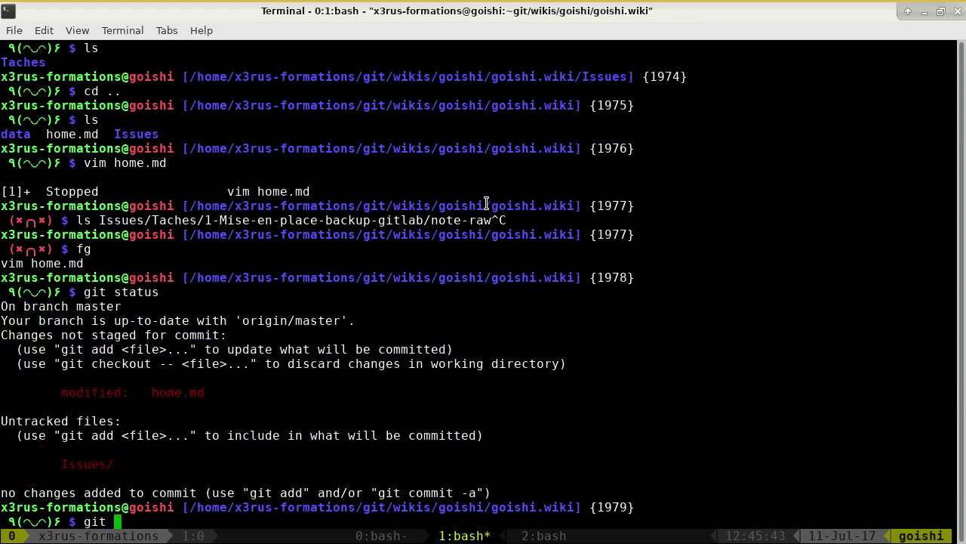
pyautogui.write('add Issues/')
pyautogui.press('Tab')
pyautogui.write('h')
pyautogui.press('BackSpace')
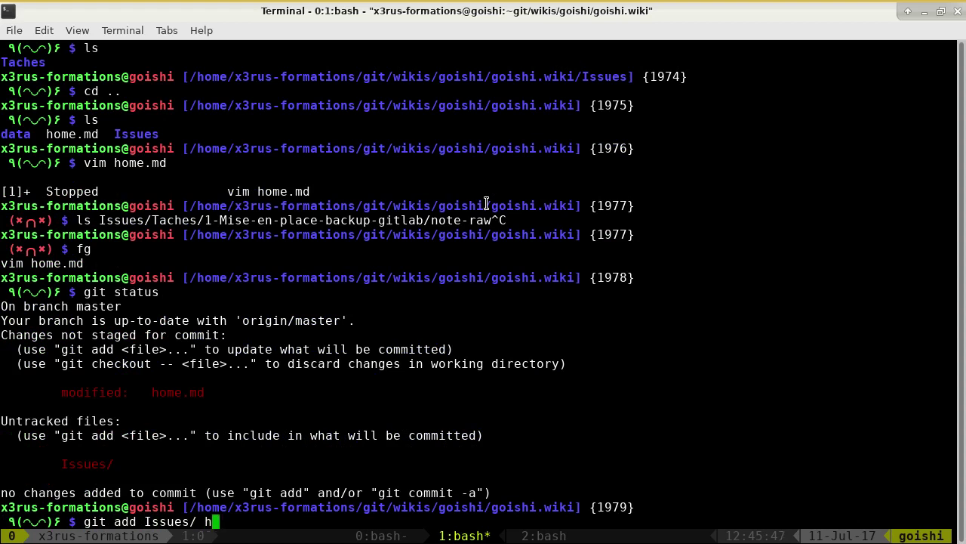
pyautogui.write('h')
pyautogui.press('Tab')
pyautogui.press('Return')
# Commit all wiki changes with the message "AJout pour billet #1"
pyautogui.write('git com')
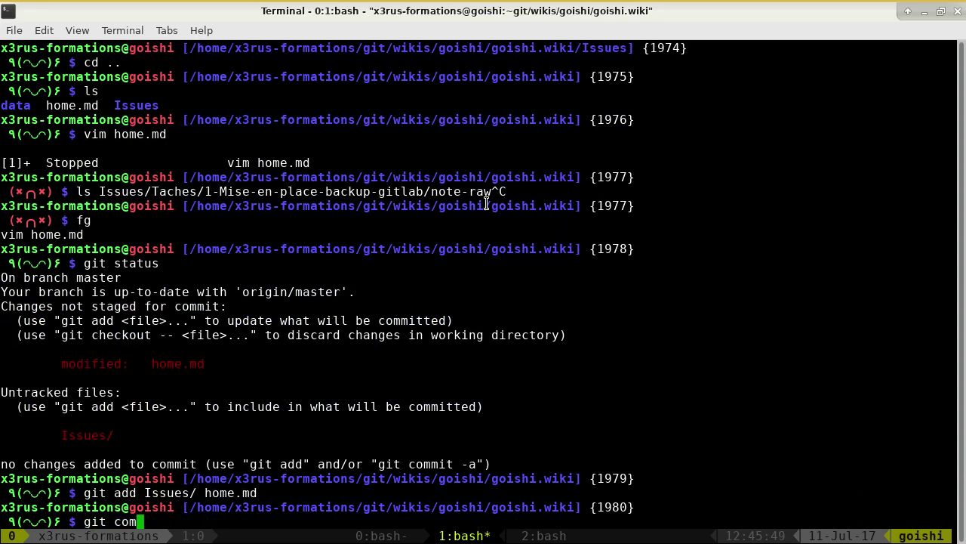
pyautogui.write('mit -a -m "AJou')
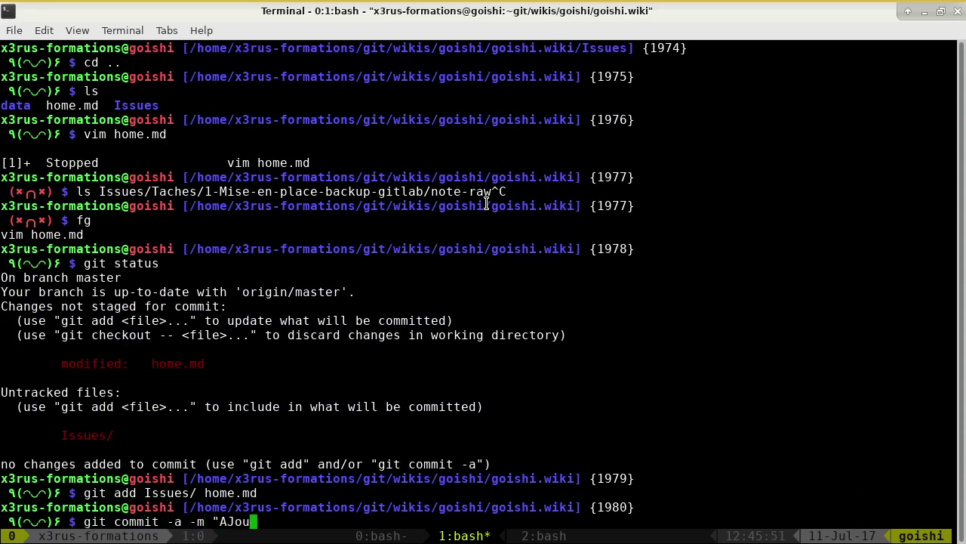
pyautogui.write('t pour billet ')
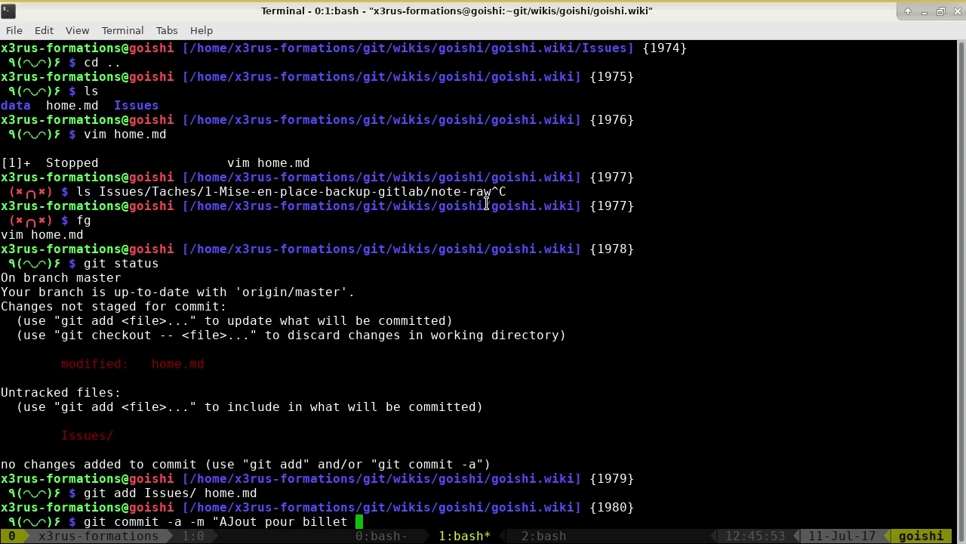
pyautogui.write('#1"')
pyautogui.press('Return')
# Recall the earlier push command, push master to origin and enter the Git account password
pyautogui.hotkey('ctrl', 'r')
pyautogui.write('push')
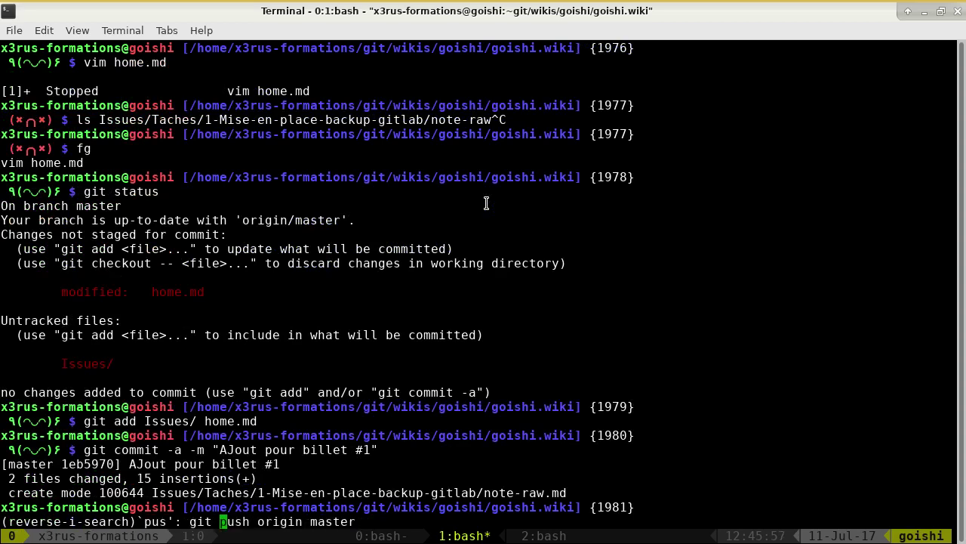
pyautogui.press('Return')
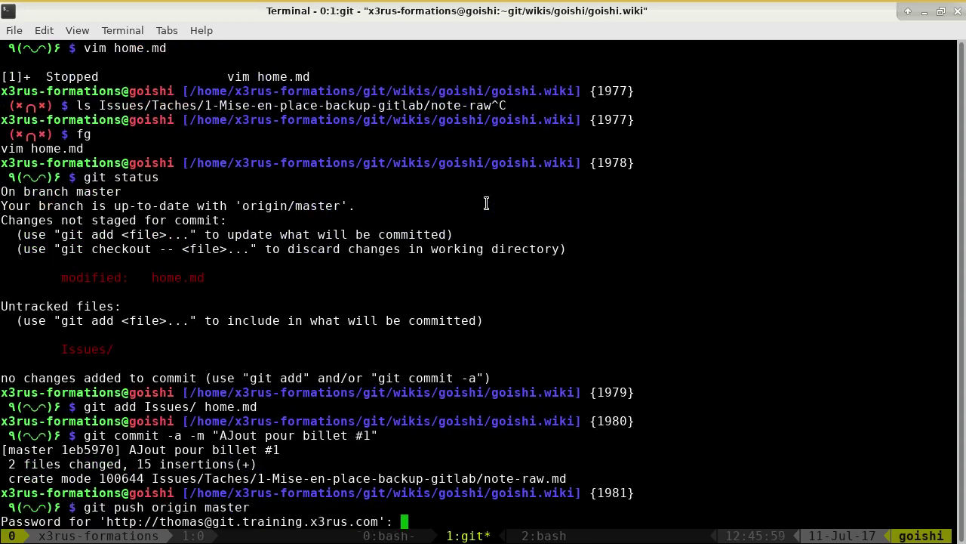
pyautogui.press('Return')
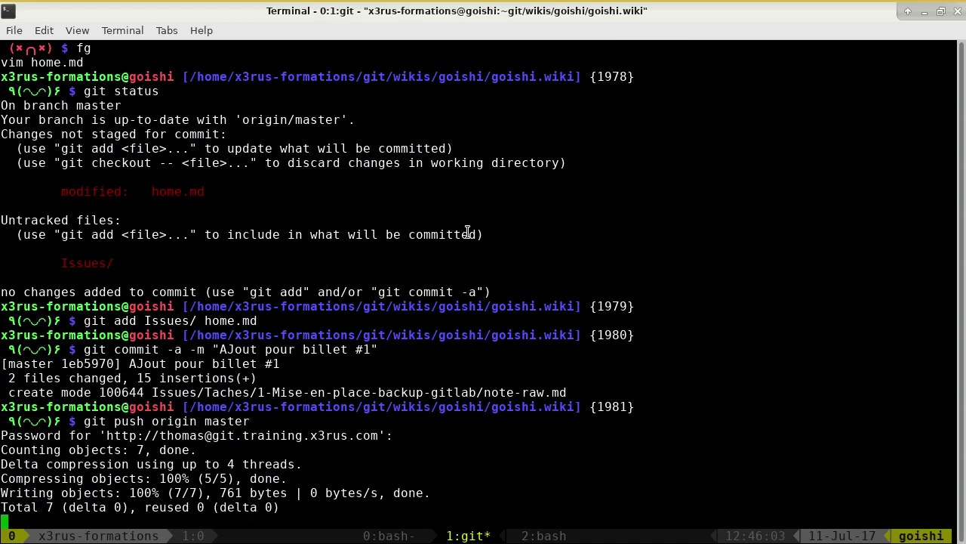
# Switch to Firefox, open the config/goishi wiki home page and follow its "Backup gitlab" link
pyautogui.hotkey('alt', 'Tab')
pyautogui.click(259, 32)
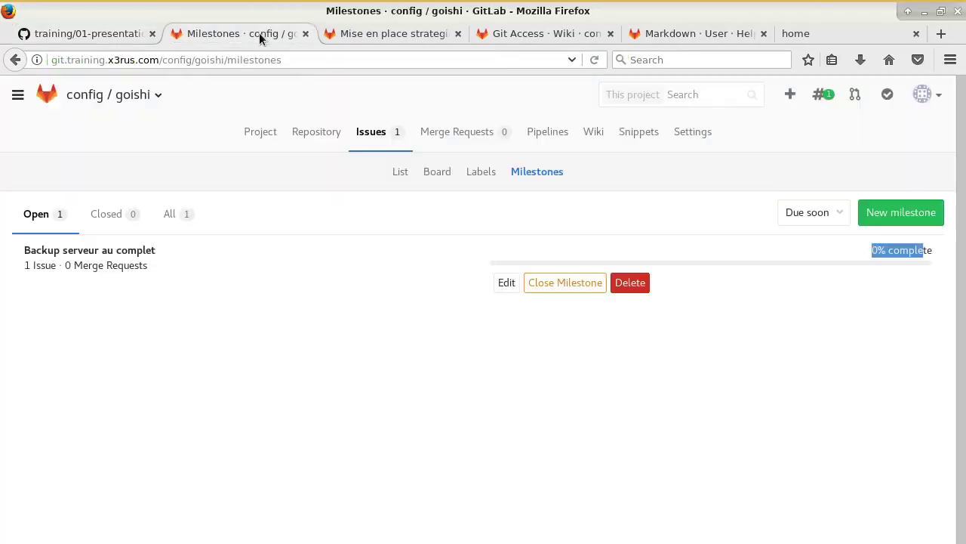
pyautogui.click(351, 35)
pyautogui.scroll(5, 435, 121)
pyautogui.click(277, 30)
pyautogui.click(587, 133)
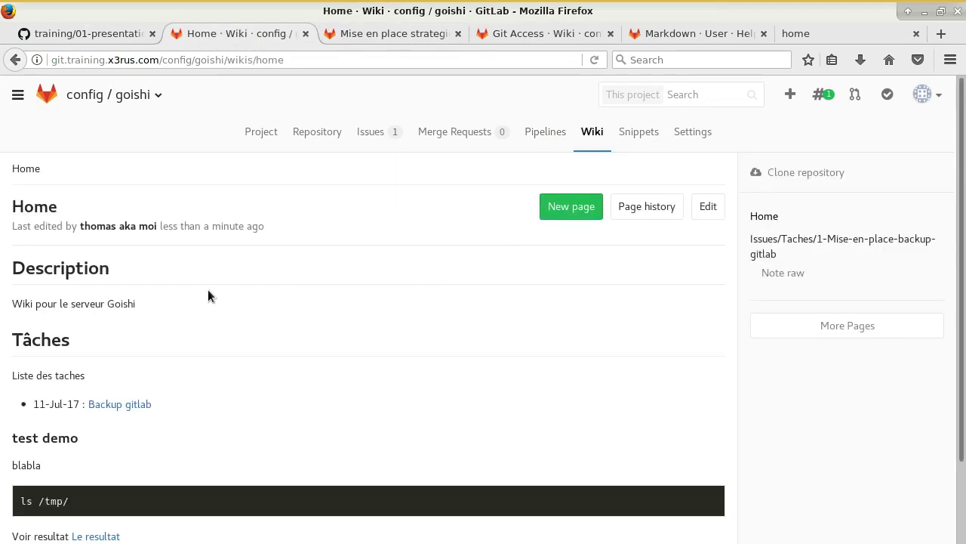
pyautogui.scroll(-2, 166, 295)
pyautogui.click(112, 316)
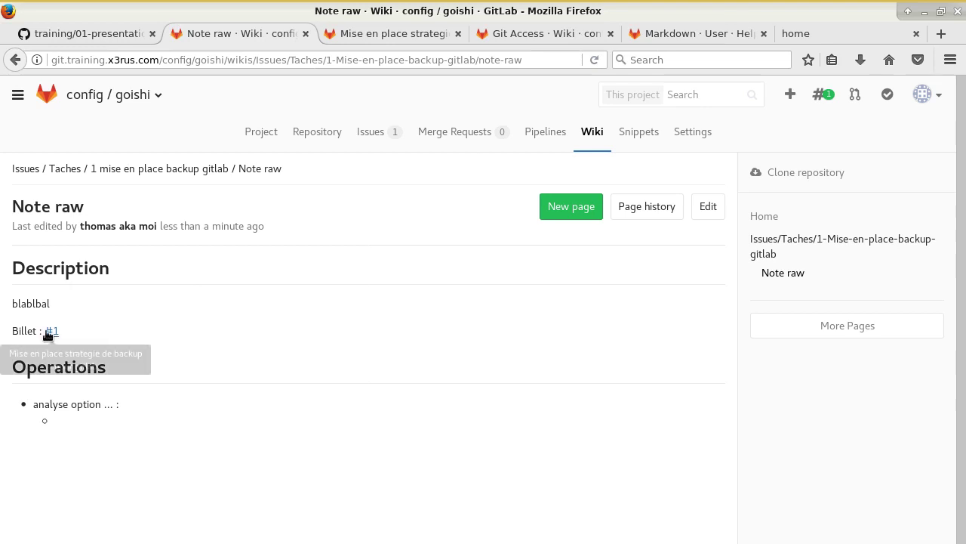
# Add a Markdown link "Wiki note raw" with the Note raw page's copied address to issue #1's description and save the issue
pyautogui.click(298, 61)
pyautogui.hotkey('ctrl', 'c')
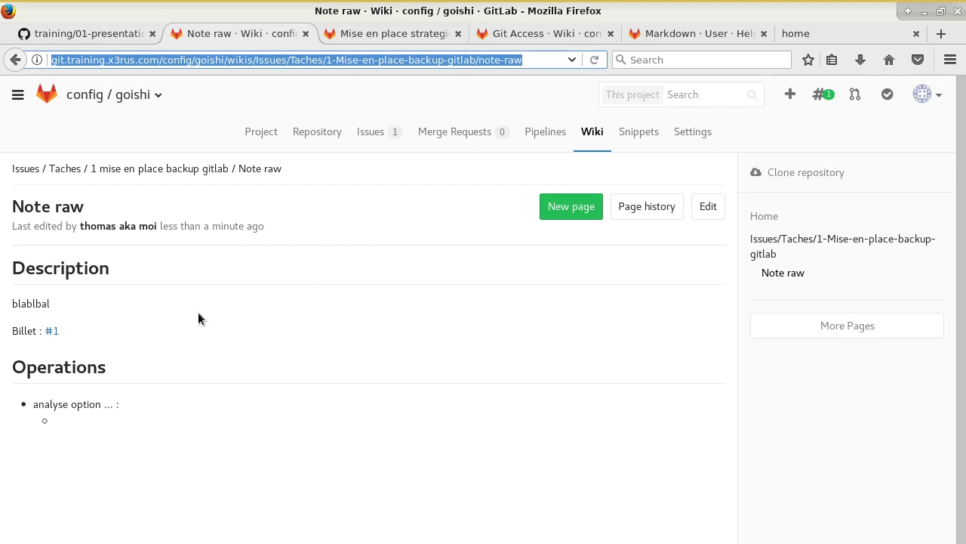
pyautogui.click(55, 332)
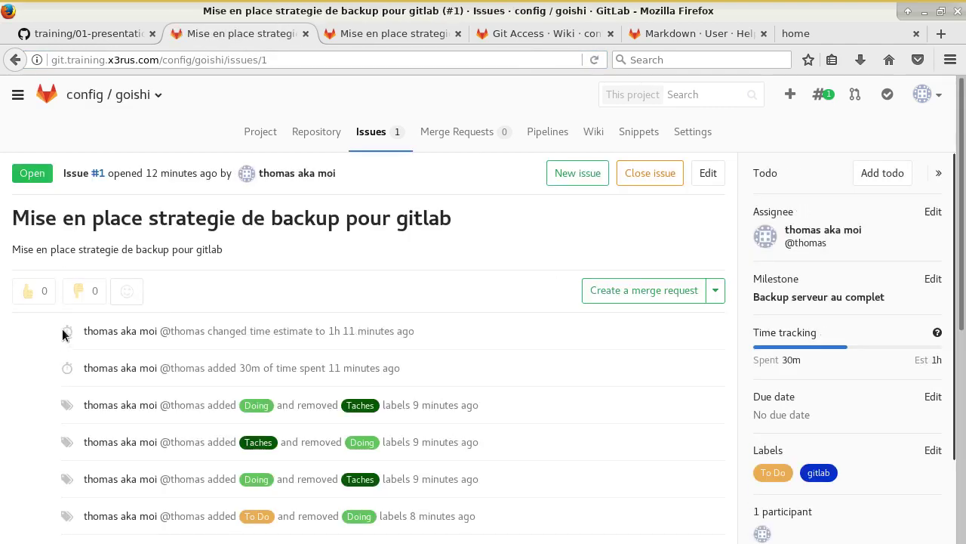
pyautogui.click(706, 173)
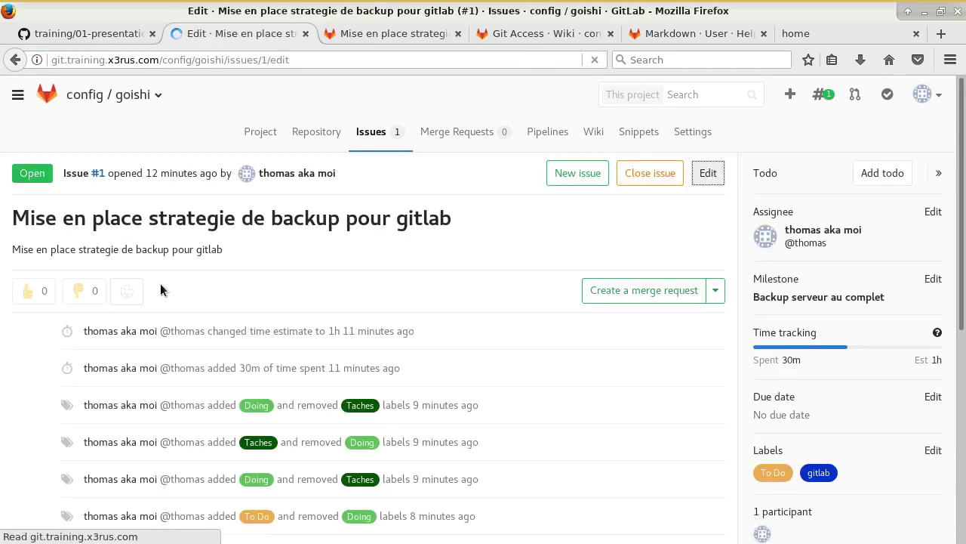
pyautogui.click(234, 373)
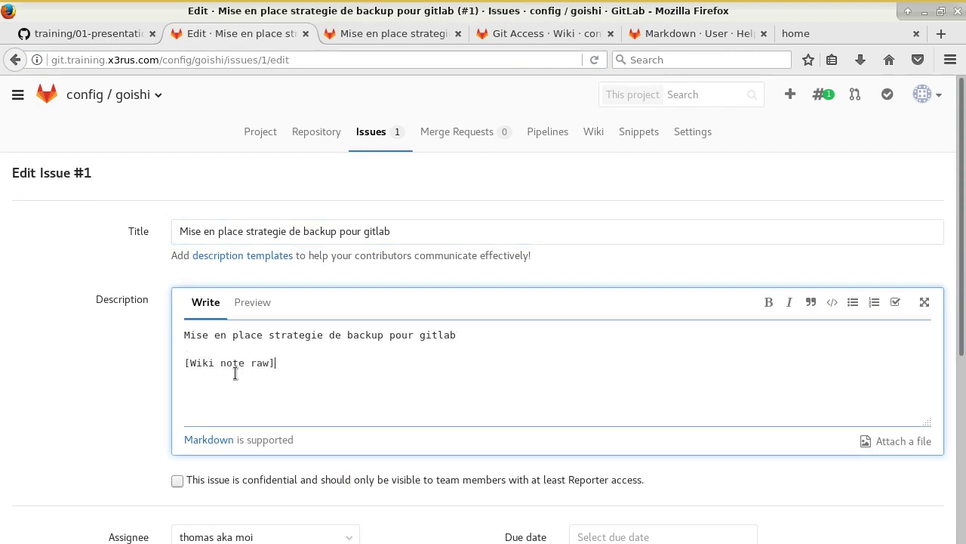
pyautogui.hotkey('ctrl', 'v')
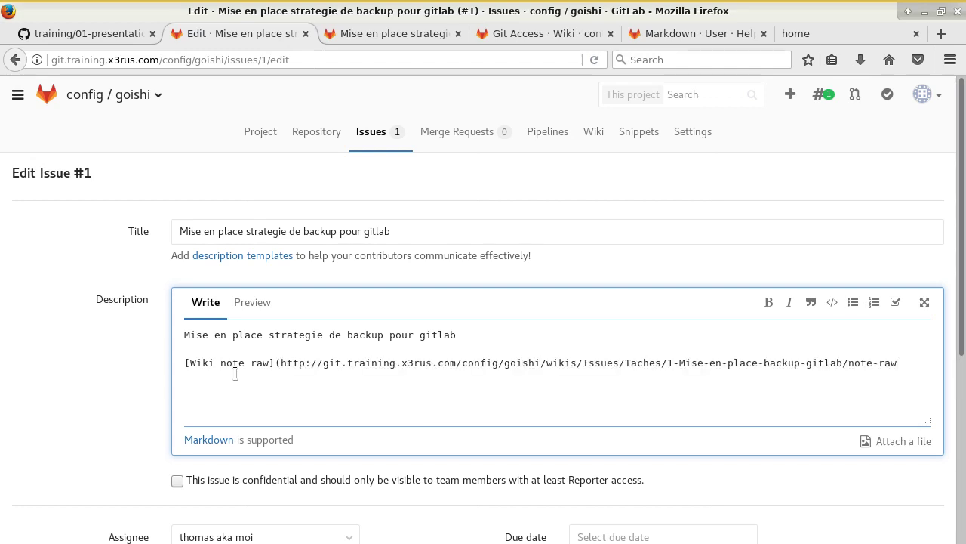
pyautogui.scroll(-6, 146, 476)
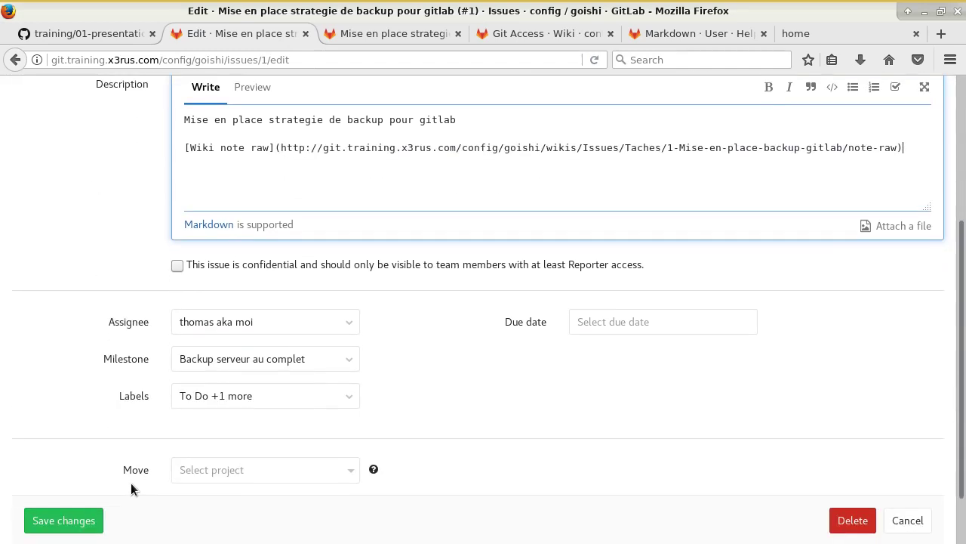
pyautogui.click(89, 487)
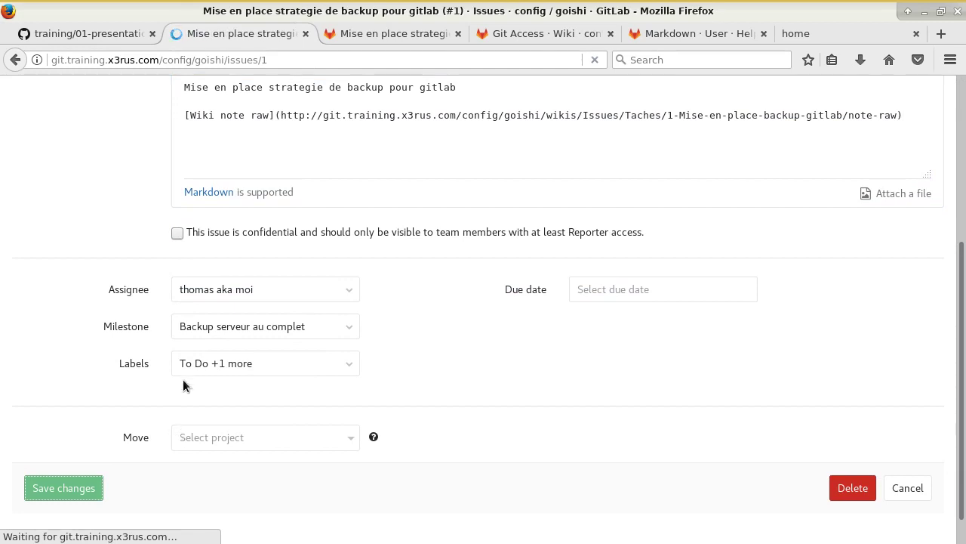
# Test the cross-links by going from issue #1 to the raw note, back to the issue and to the note again
pyautogui.click(48, 279)
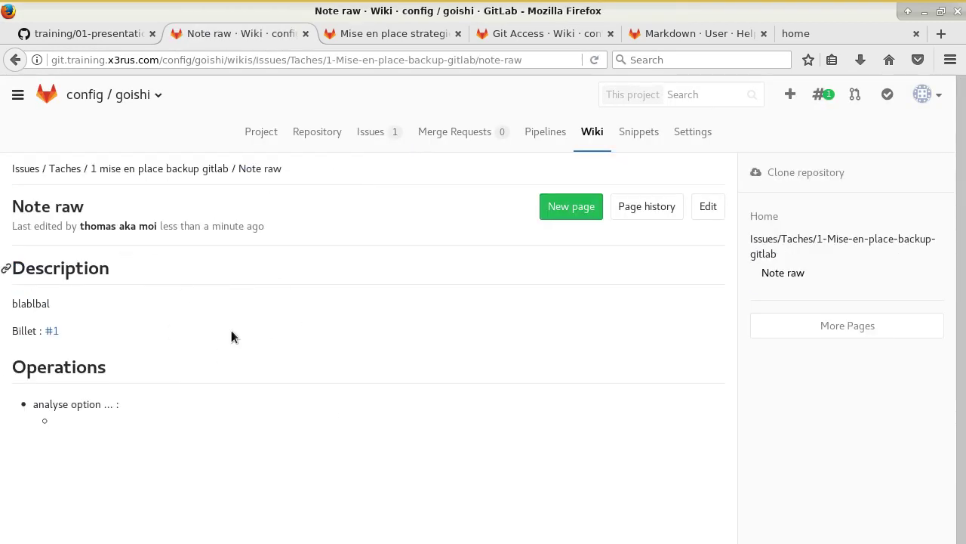
pyautogui.click(52, 333)
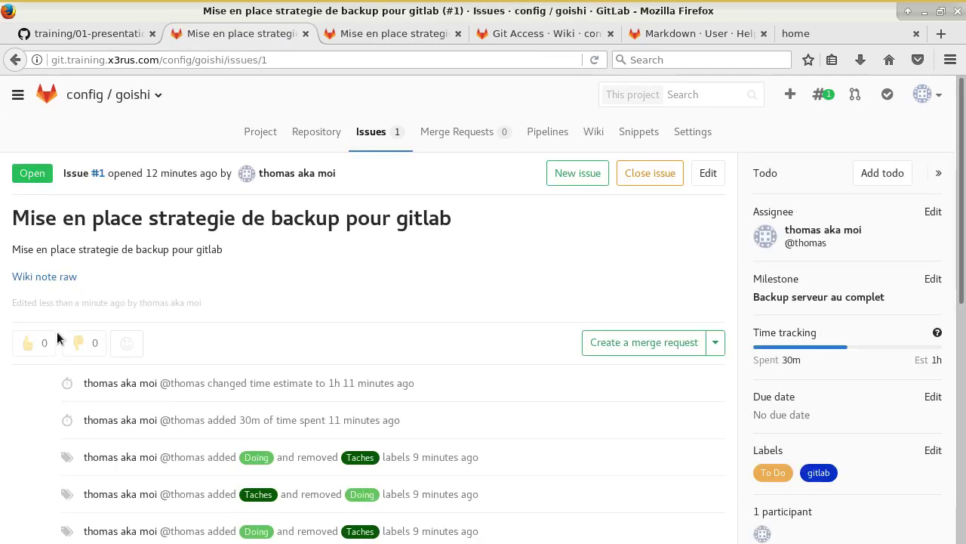
pyautogui.click(42, 278)
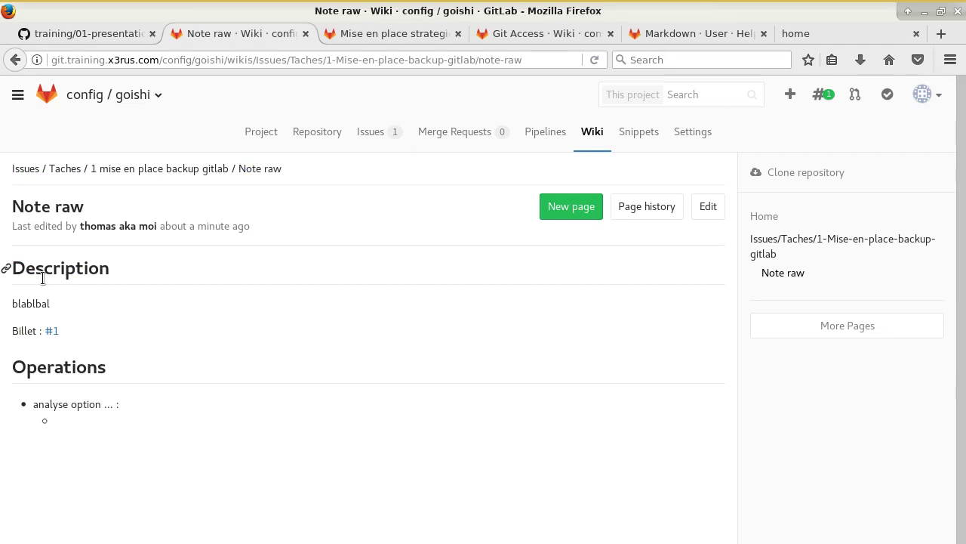
# Read the sections of 01-presentation.md on GitHub about pushing the wiki and committing the backup documentation
pyautogui.press('alt')
pyautogui.click(89, 30)
pyautogui.click(91, 29)
pyautogui.scroll(-15, 322, 267)
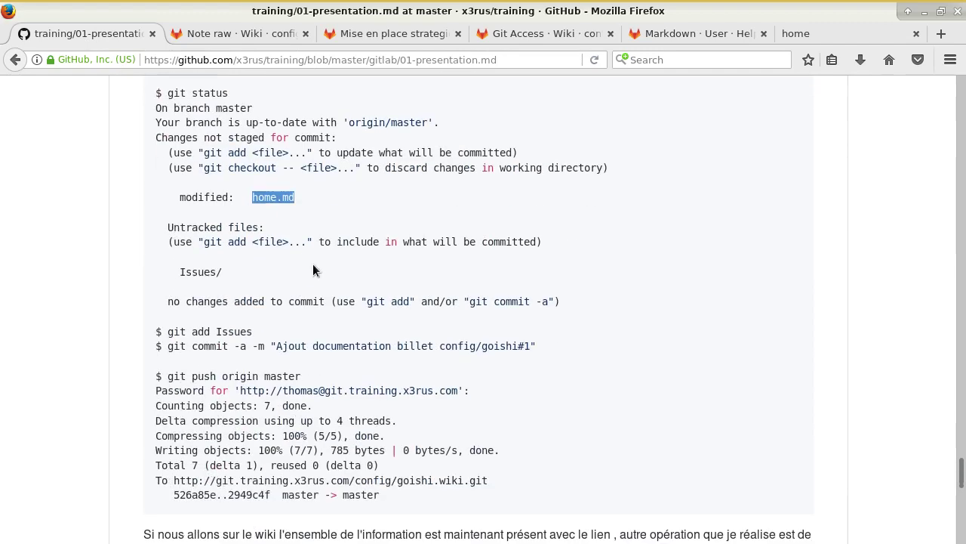
pyautogui.scroll(-8, 336, 264)
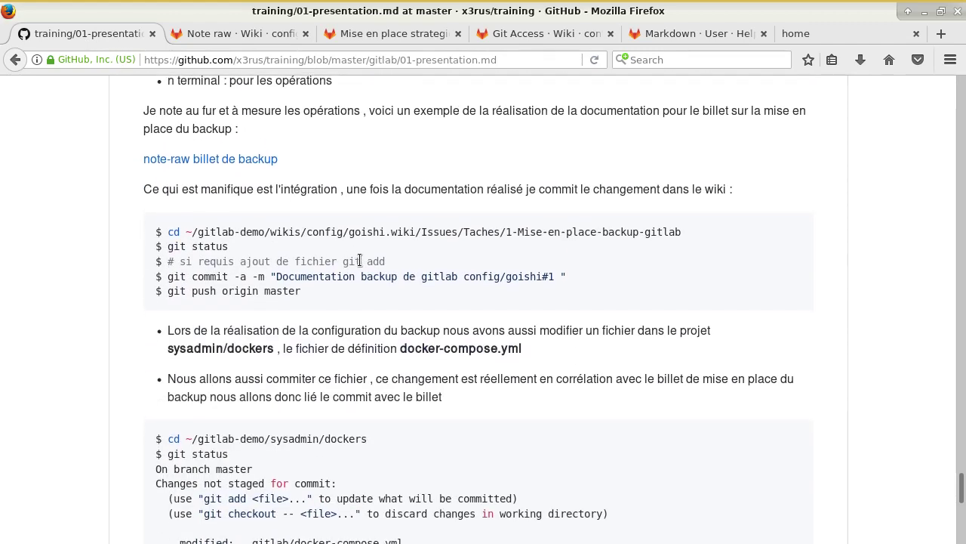
pyautogui.scroll(-1, 349, 253)
# Switch to the terminal, change into Issues/Taches/1-Mise-en-place-backup-gitlab and list its files
pyautogui.hotkey('alt', 'Tab')
pyautogui.write('ls')
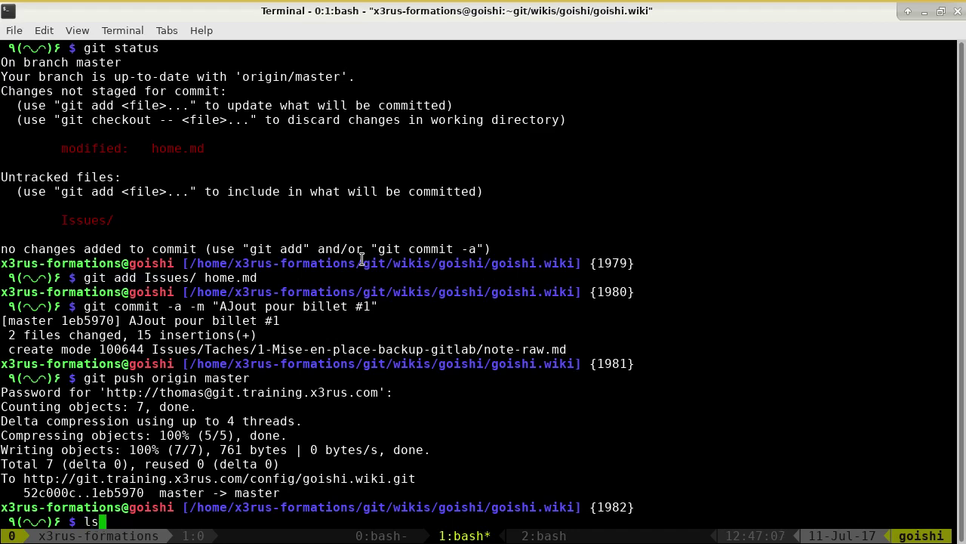
pyautogui.press('Return')
pyautogui.write('cd Issues/Taches/1-Mise-en-place-backup-gitlab/note-raw.md')
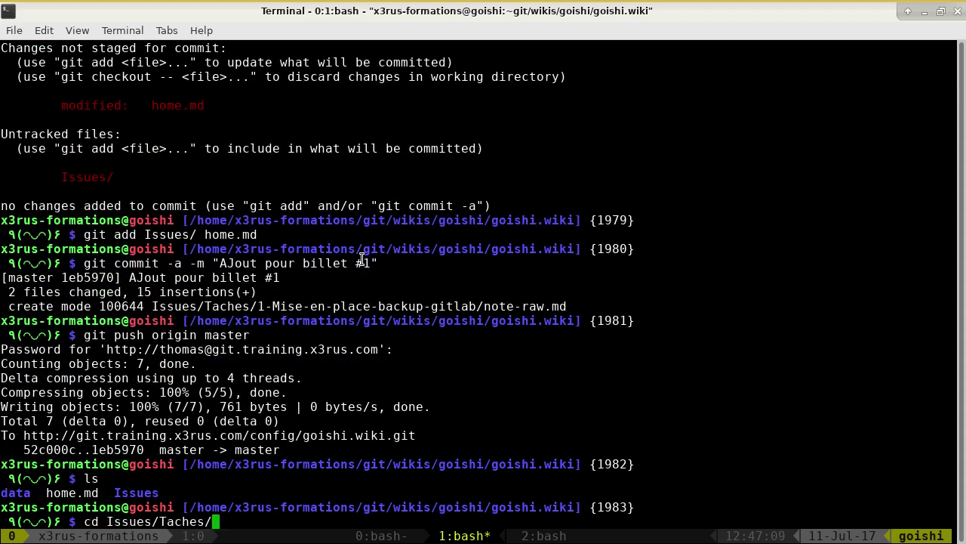
pyautogui.press('BackSpace')
pyautogui.press('BackSpace')
pyautogui.press('BackSpace')
pyautogui.press('BackSpace')
pyautogui.press('BackSpace')
pyautogui.press('BackSpace')
pyautogui.press('BackSpace')
pyautogui.press('BackSpace')
pyautogui.press('BackSpace')
pyautogui.press('BackSpace')
pyautogui.press('BackSpace')
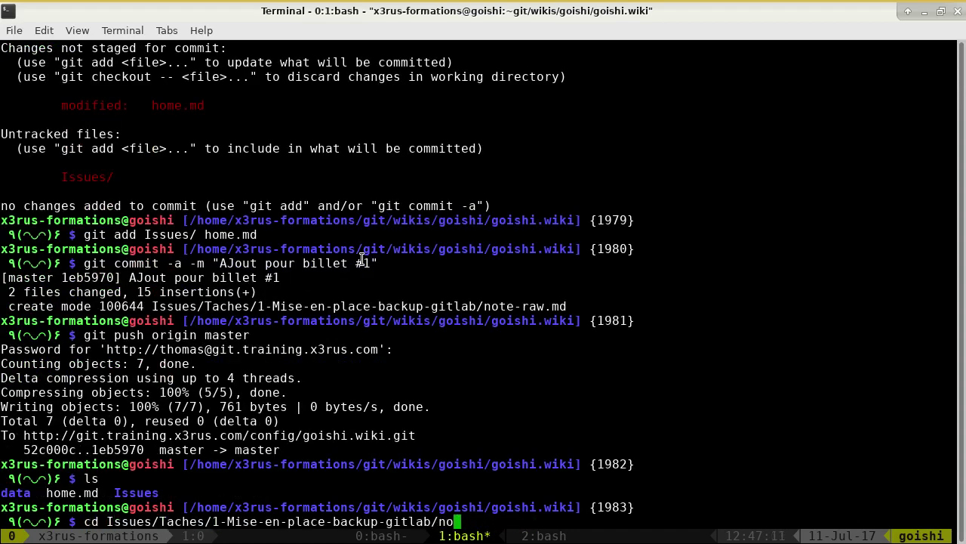
pyautogui.press('Return')
pyautogui.write('ls')
pyautogui.press('Return')
# Look at the first terminal window, return to the wiki shell and open note-raw.md in vim
pyautogui.hotkey('ctrl', 'b')
pyautogui.press('0')
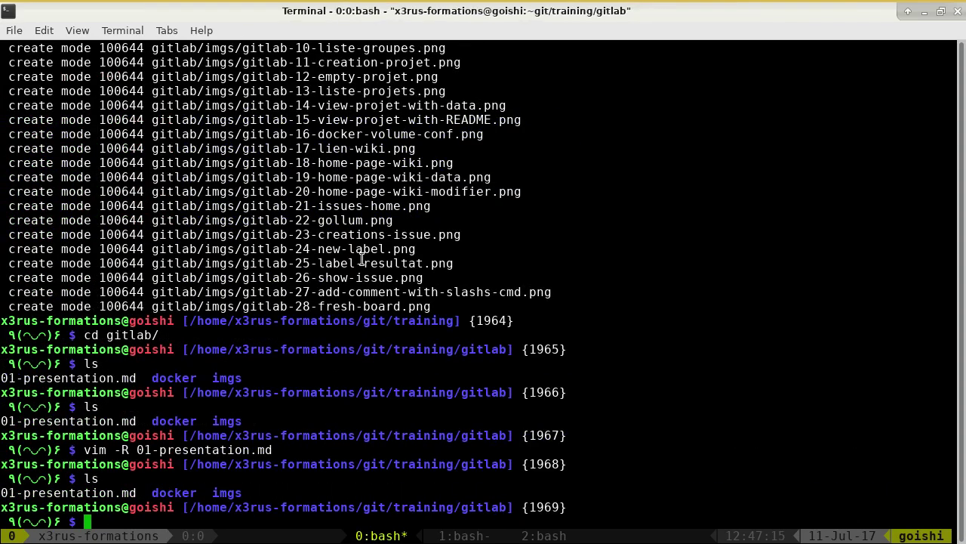
pyautogui.hotkey('ctrl', 'b')
pyautogui.write('1vim no')
pyautogui.press('BackSpace')
pyautogui.press('BackSpace')
pyautogui.press('BackSpace')
pyautogui.press('BackSpace')
pyautogui.write('m n')
pyautogui.press('Tab')
pyautogui.press('Return')
# Insert two new lines below the last bullet under Operations in note-raw.md
pyautogui.press('j')
pyautogui.press('j')
pyautogui.press('j')
pyautogui.press('j')
pyautogui.press('j')
pyautogui.press('j')
pyautogui.press('j')
pyautogui.press('j')
pyautogui.press('j')
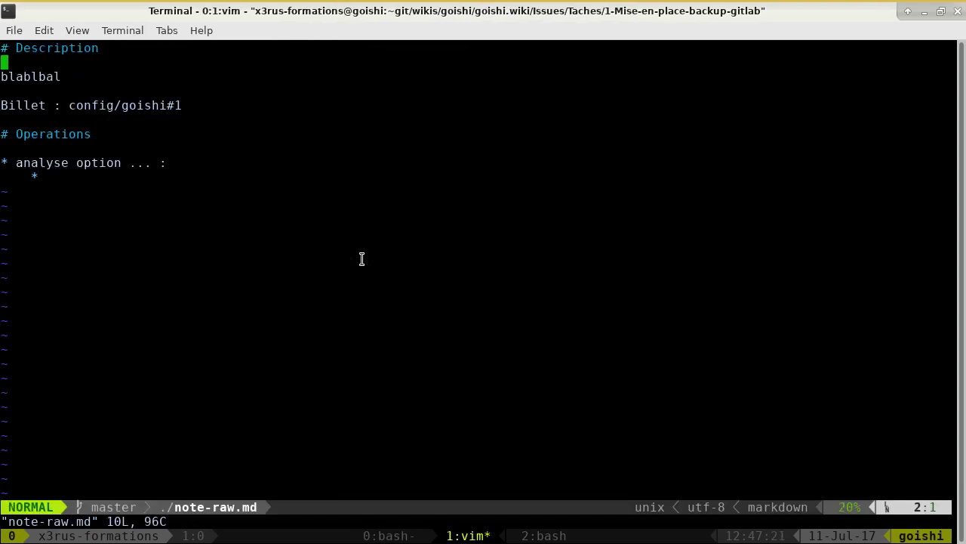
pyautogui.press('o')
pyautogui.press('Return')
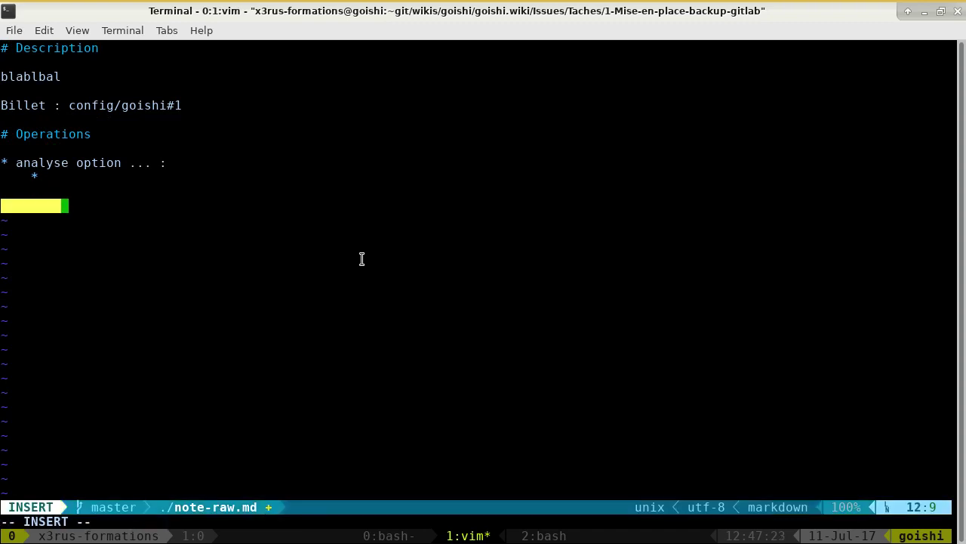
pyautogui.hotkey('ctrl', 'b')
pyautogui.write('2eece')
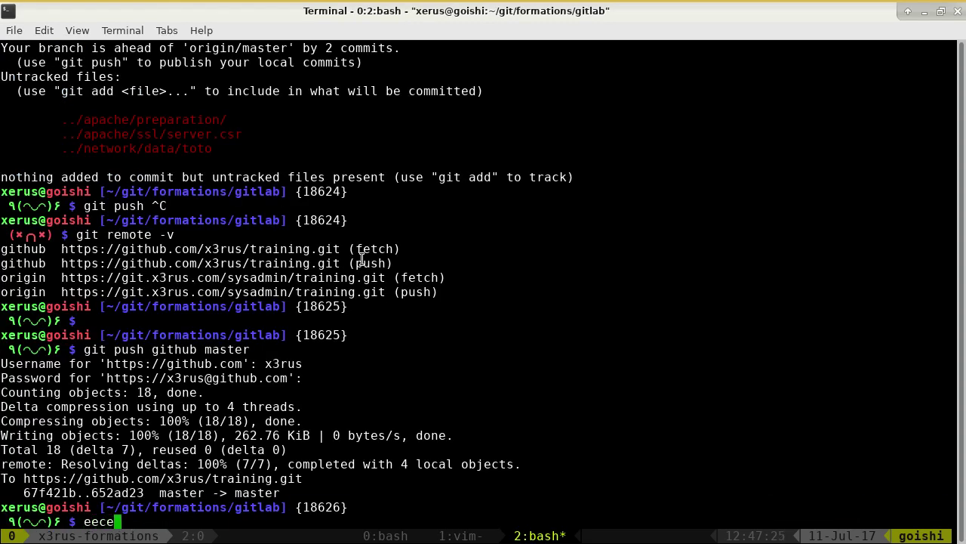
pyautogui.press('BackSpace')
pyautogui.press('BackSpace')
pyautogui.hotkey('ctrl', 'b')
pyautogui.press('1')
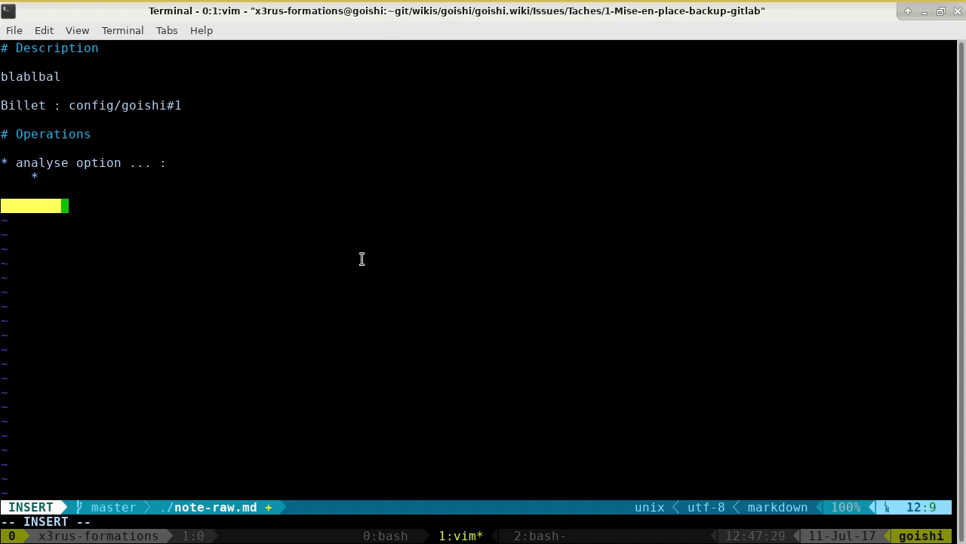
pyautogui.hotkey('ctrl', 'b')
pyautogui.press('2')
pyautogui.press('BackSpace')
pyautogui.press('BackSpace')
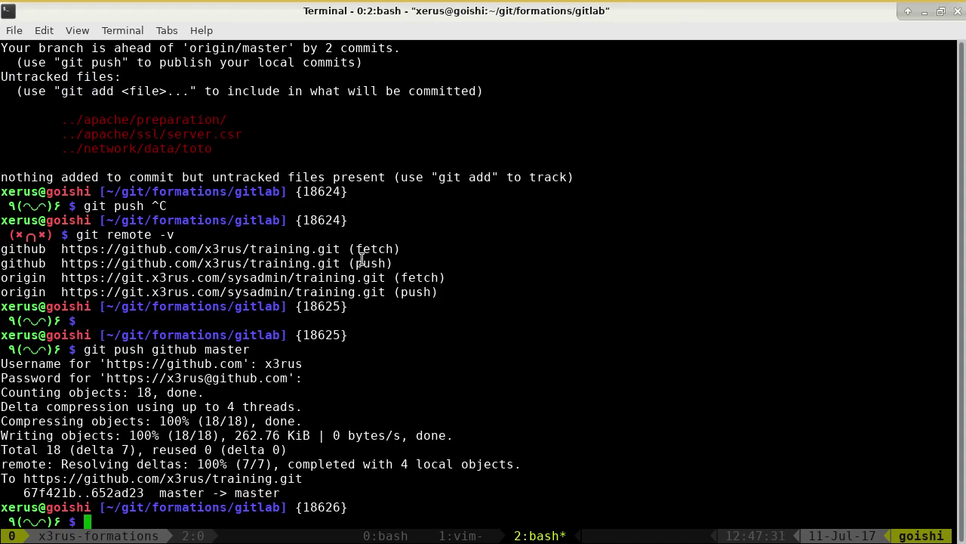
pyautogui.write('ls >')
pyautogui.hotkey('alt', 'Tab')
pyautogui.hotkey('alt', 'Tab')
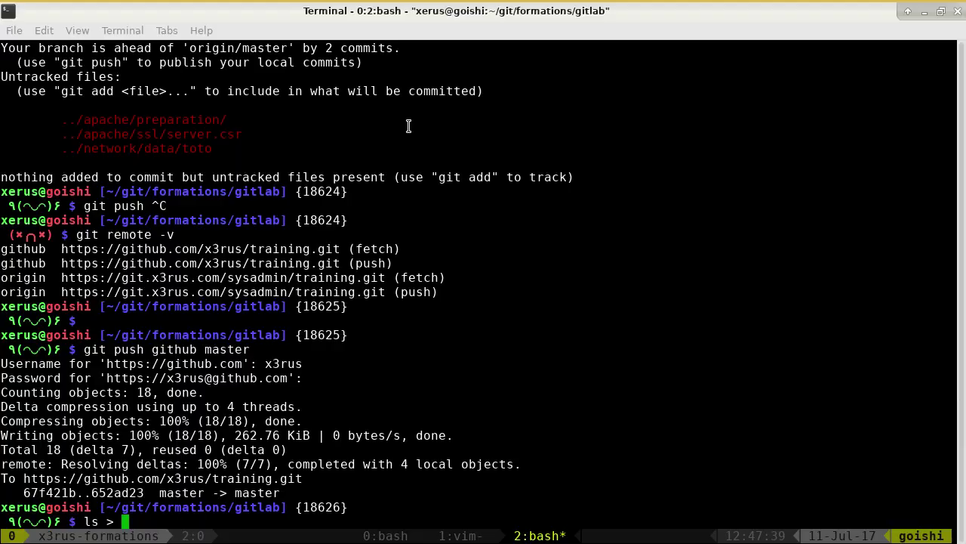
# Return to note-raw.md in vim, leave insert mode, then save and close the file
pyautogui.hotkey('ctrl', 'b')
pyautogui.press('1')
pyautogui.press('Escape')
pyautogui.write(':q')
pyautogui.press('Return')
pyautogui.write(':q')
pyautogui.press('BackSpace')
pyautogui.write('ew')
pyautogui.press('Return')
pyautogui.write(':wq')
pyautogui.press('Return')
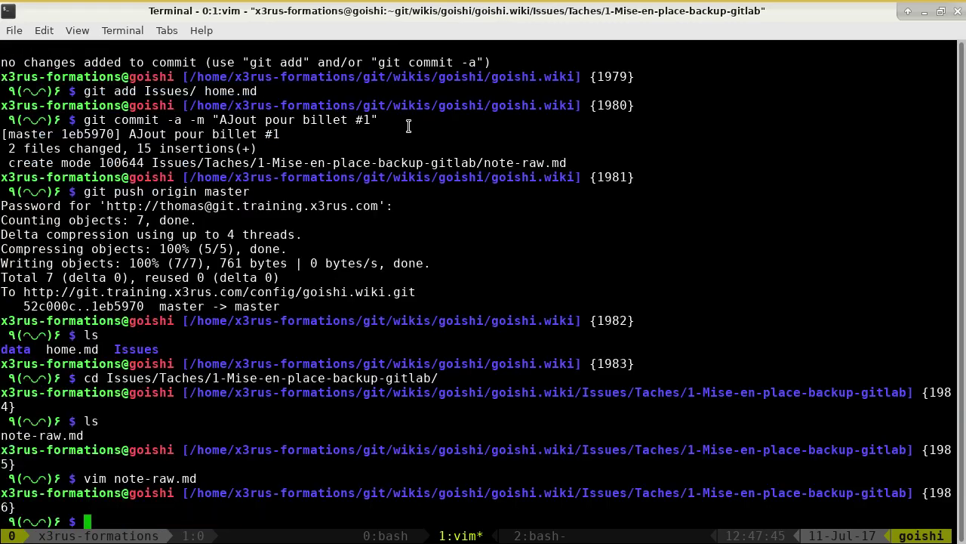
# Abandon the copy command, switch to the shell in training/gitlab and pull the latest changes from origin
pyautogui.write('cp ~/git')
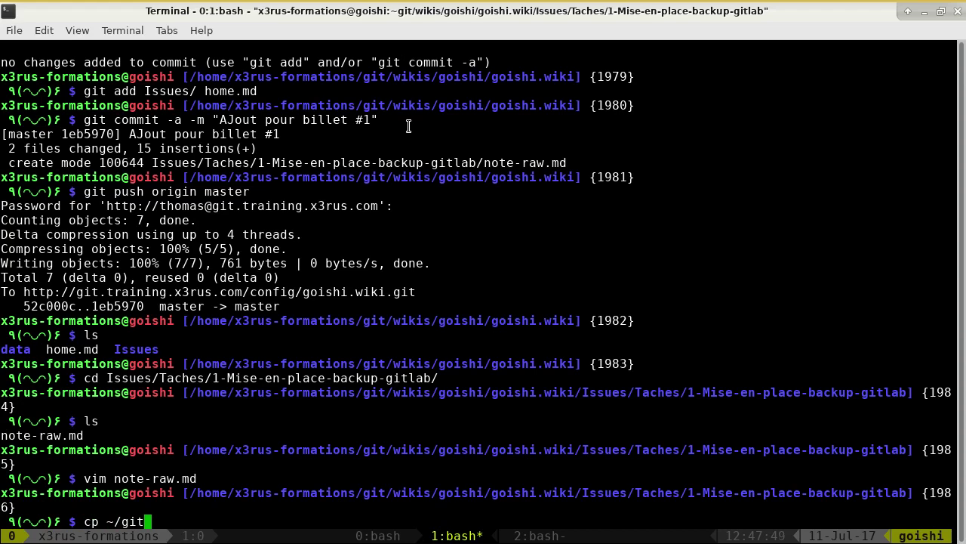
pyautogui.hotkey('ctrl', 'c')
pyautogui.hotkey('ctrl', 'b')
pyautogui.write('0')
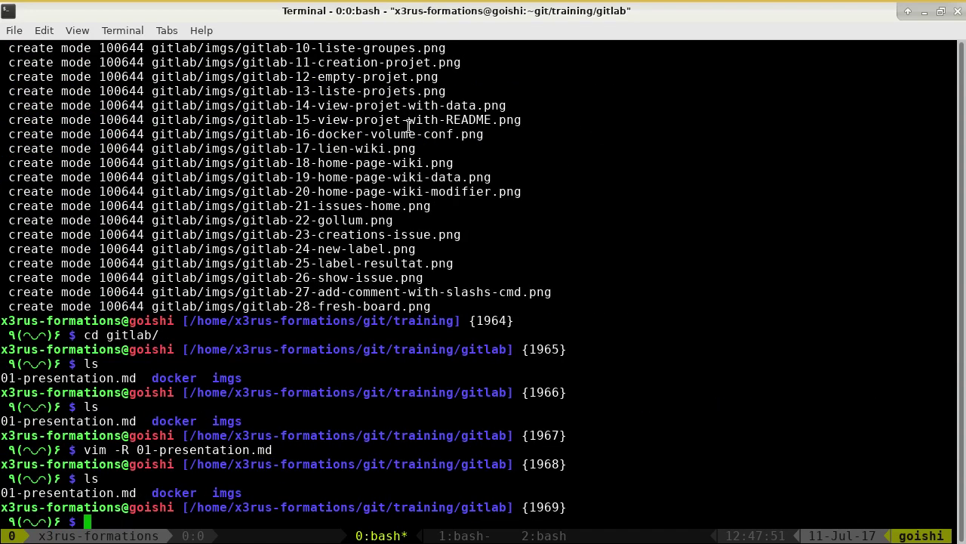
pyautogui.write('git pull origin')
pyautogui.press('Return')
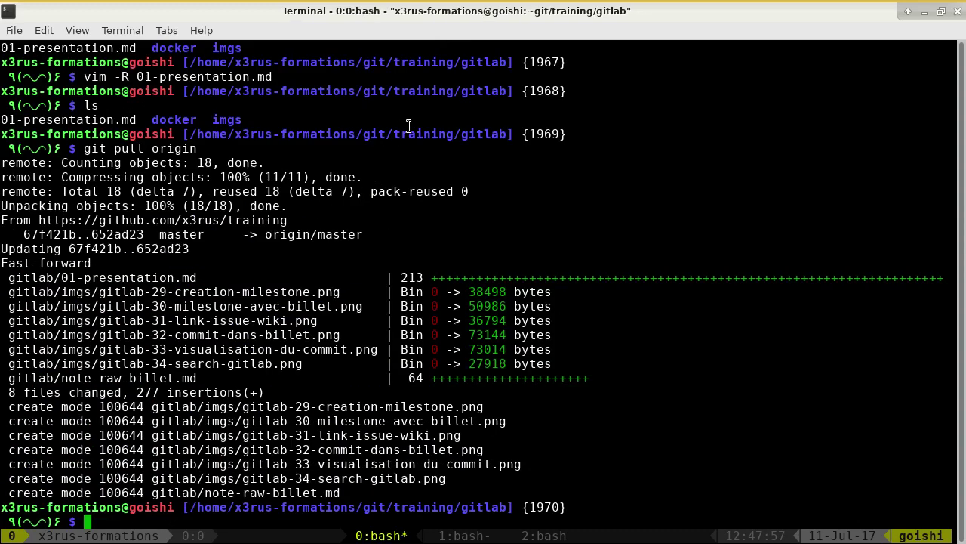
pyautogui.doubleClick(265, 493)
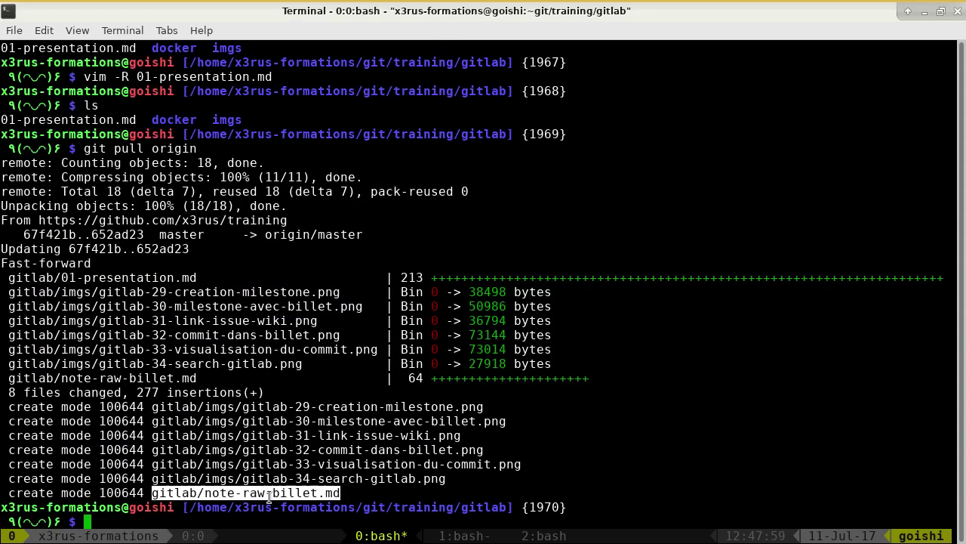
pyautogui.write('cp')
pyautogui.middleClick(592, 377)
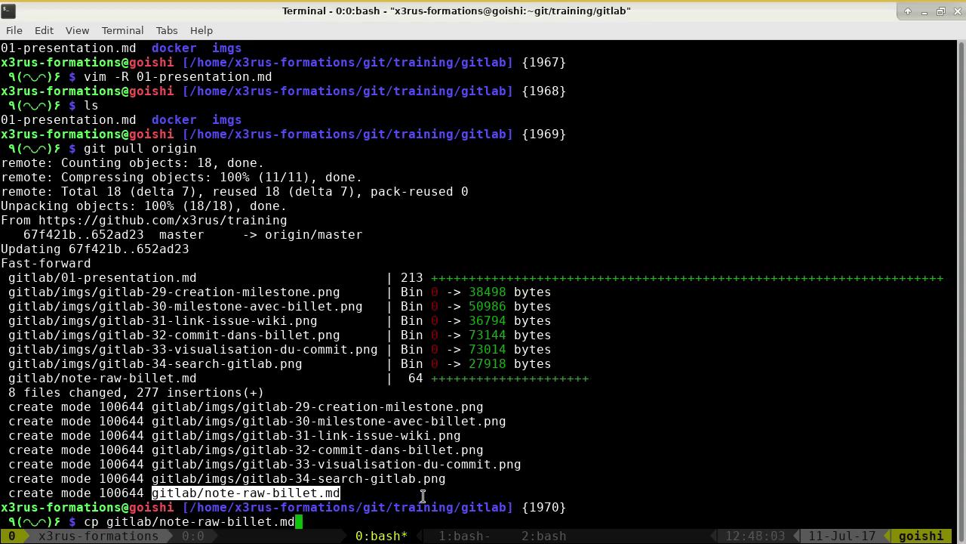
pyautogui.hotkey('ctrl', 'c')
pyautogui.write('cd git')
pyautogui.press('BackSpace')
pyautogui.press('BackSpace')
pyautogui.hotkey('ctrl', 'c')
# List the files in training/gitlab and begin a cp command with note-raw-billet.md as the source
pyautogui.write('ls')
pyautogui.press('Return')
pyautogui.write('cp')
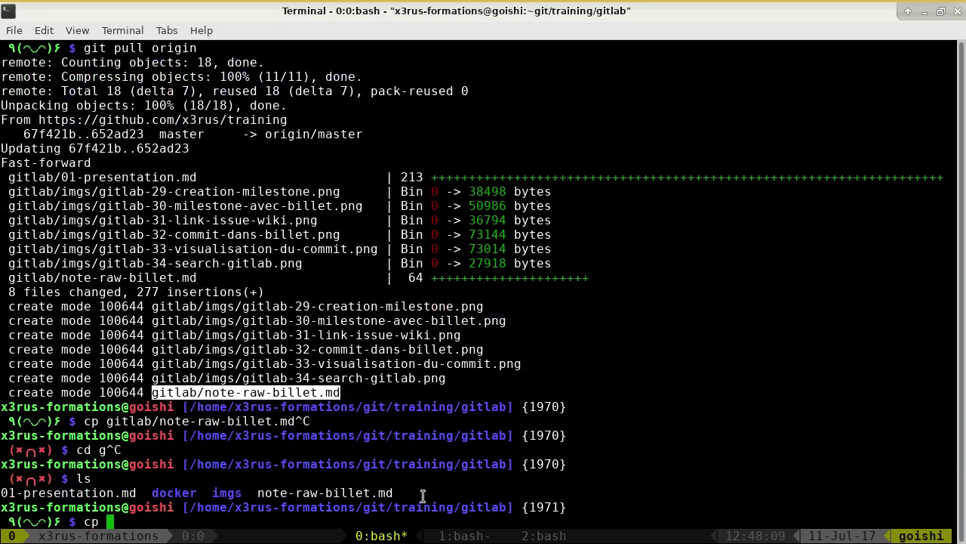
pyautogui.doubleClick(373, 492)
pyautogui.middleClick(374, 493)
pyautogui.doubleClick(227, 492)
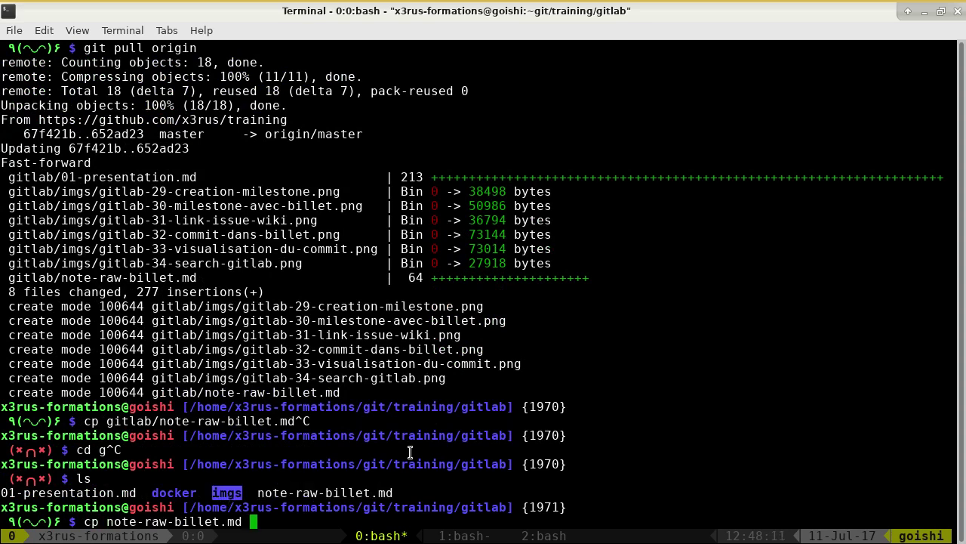